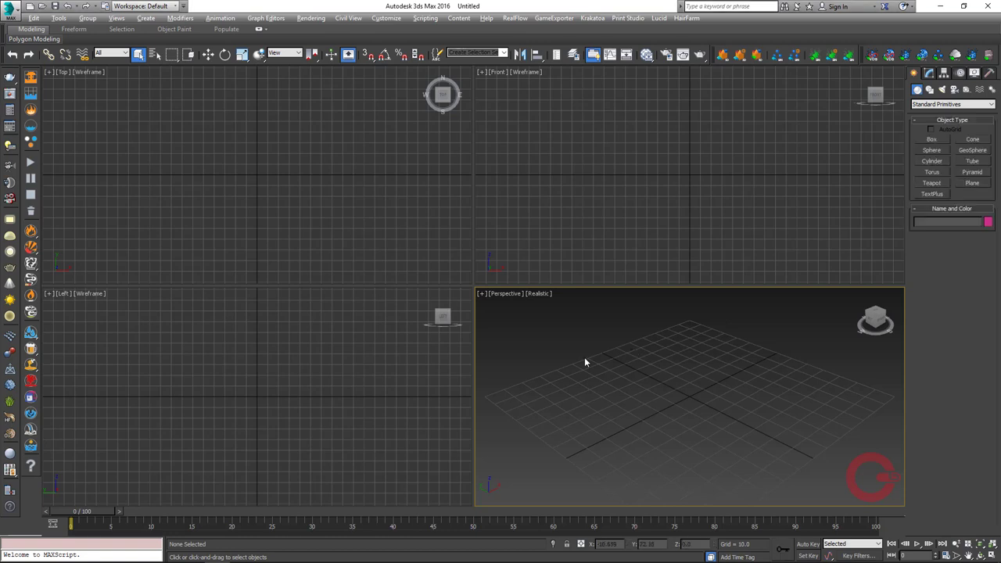
- Maximize the Perspective view and browse to D:\_TUTS\RS_MAX\RS_SkinShader\Source for import
{"action": "key", "text": "alt+w"}
{"action": "left_click", "coordinate": [9, 11]}
{"action": "left_click", "coordinate": [38, 154]}
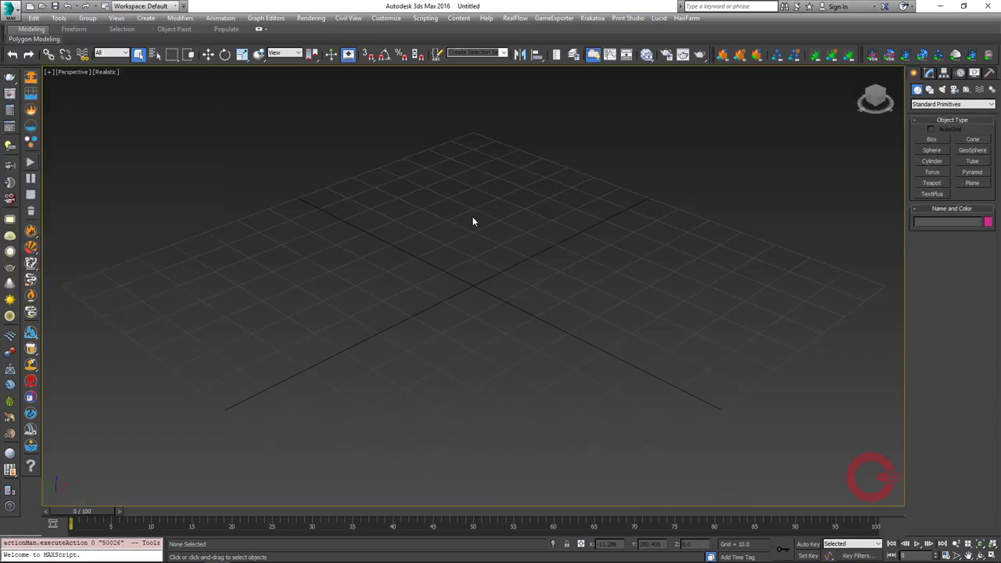
{"action": "left_click", "coordinate": [30, 162]}
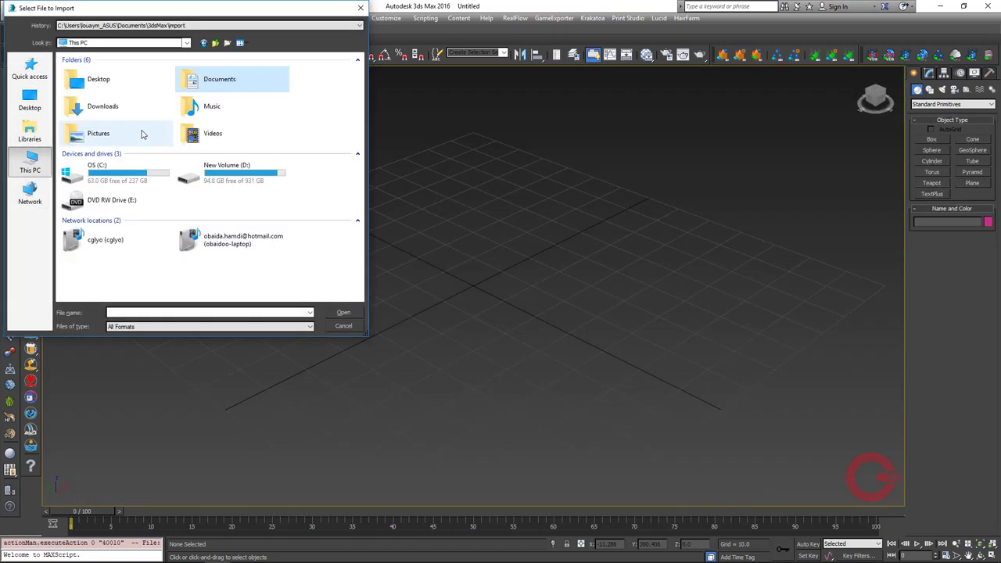
{"action": "double_click", "coordinate": [235, 166]}
{"action": "double_click", "coordinate": [90, 79]}
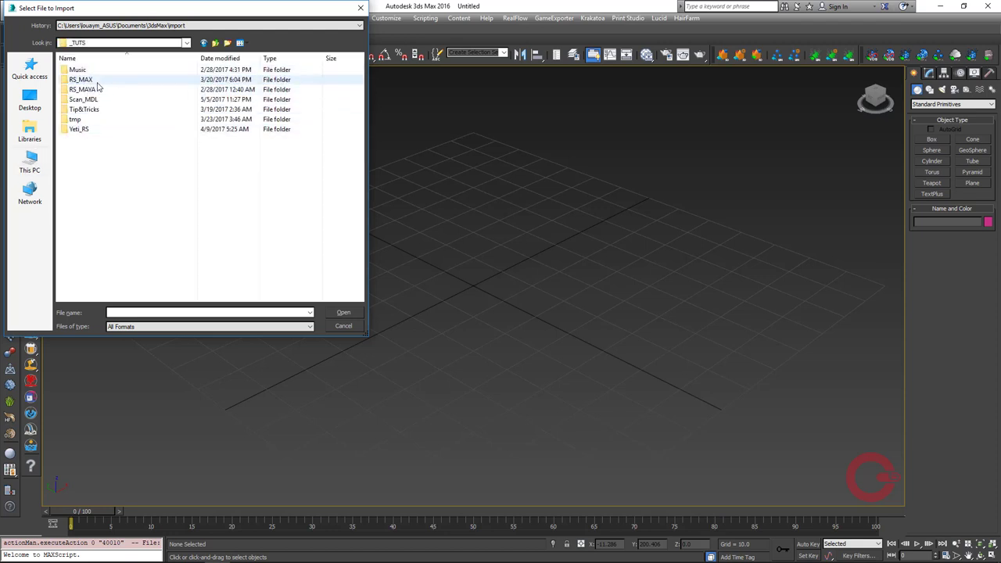
{"action": "double_click", "coordinate": [102, 79]}
{"action": "double_click", "coordinate": [100, 80]}
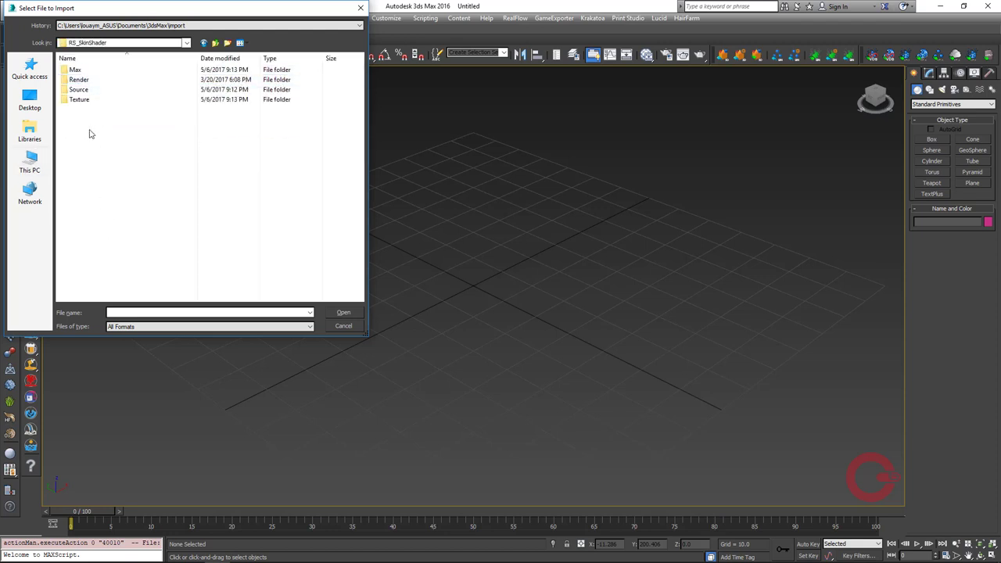
{"action": "double_click", "coordinate": [92, 72]}
{"action": "key", "text": "BackSpace"}
{"action": "double_click", "coordinate": [88, 89]}
- Import RS_Skinshader_Max.obj using the Maya preset
{"action": "left_click", "coordinate": [146, 88]}
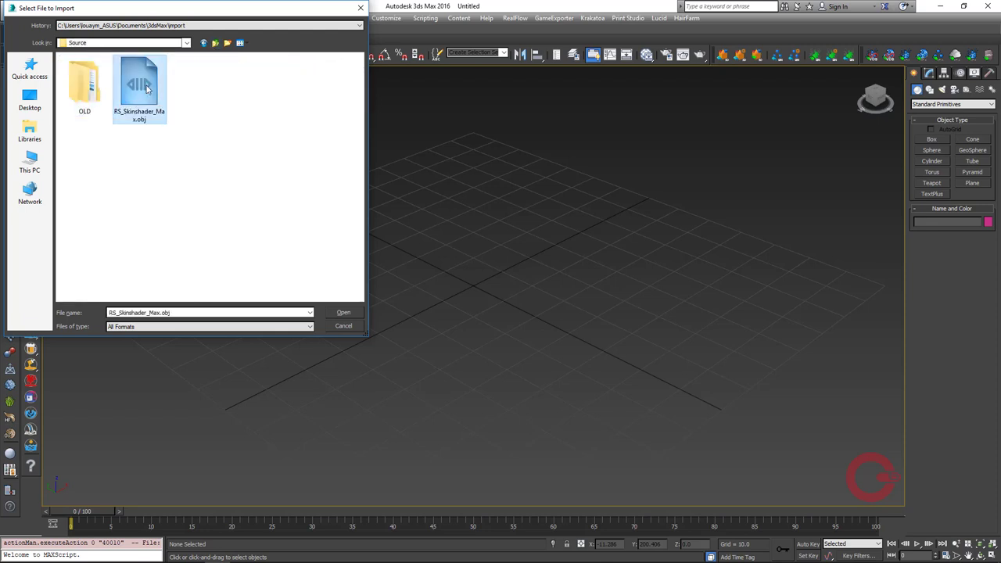
{"action": "left_click", "coordinate": [344, 313]}
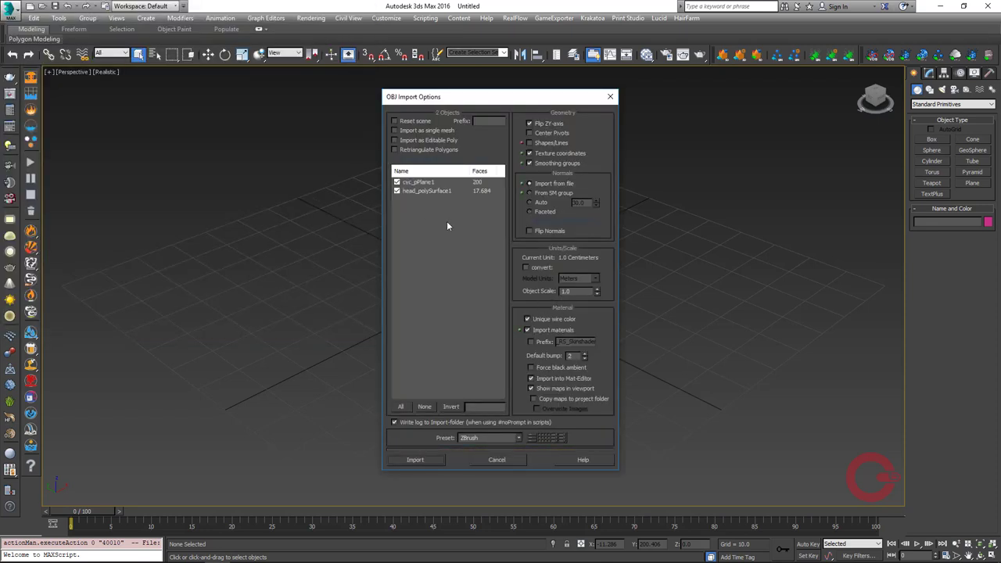
{"action": "left_click", "coordinate": [518, 438]}
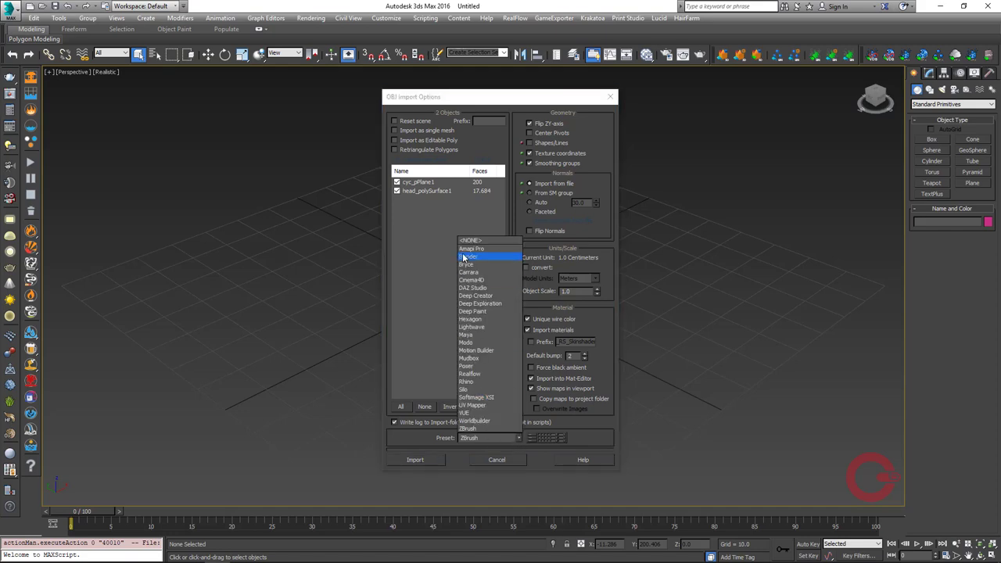
{"action": "left_click", "coordinate": [478, 334]}
{"action": "left_click", "coordinate": [425, 459]}
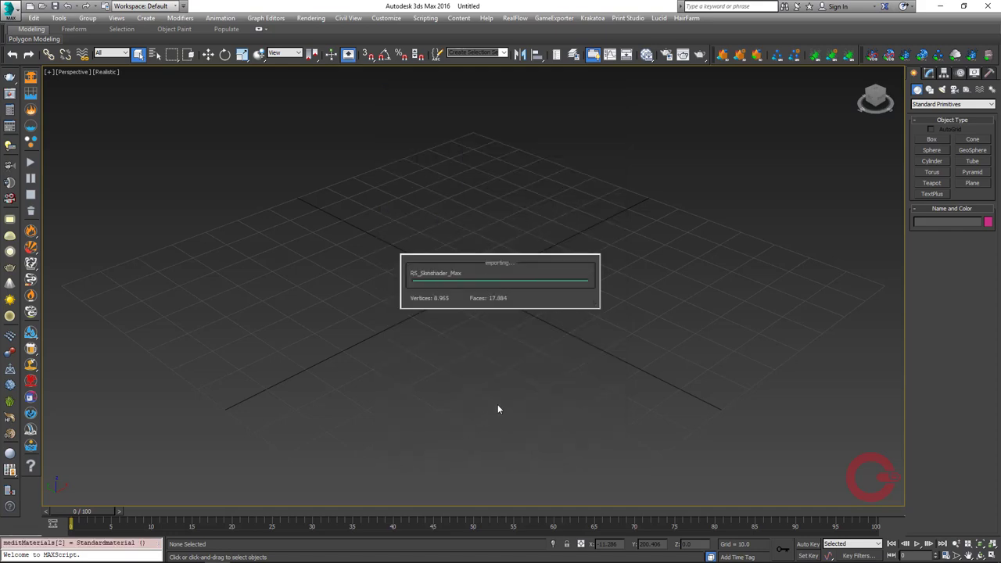
- Open the Slate Material Editor and set the renderer to Redshift Renderer
{"action": "key", "text": "z"}
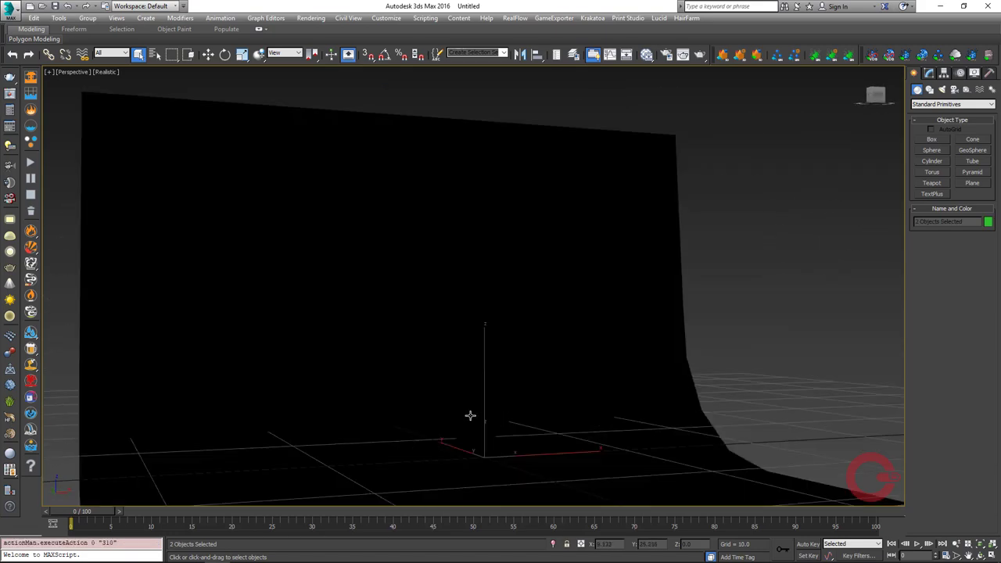
{"action": "middle_click_drag", "start_coordinate": [469, 416], "coordinate": [512, 318], "text": "alt"}
{"action": "key", "text": "shift+z"}
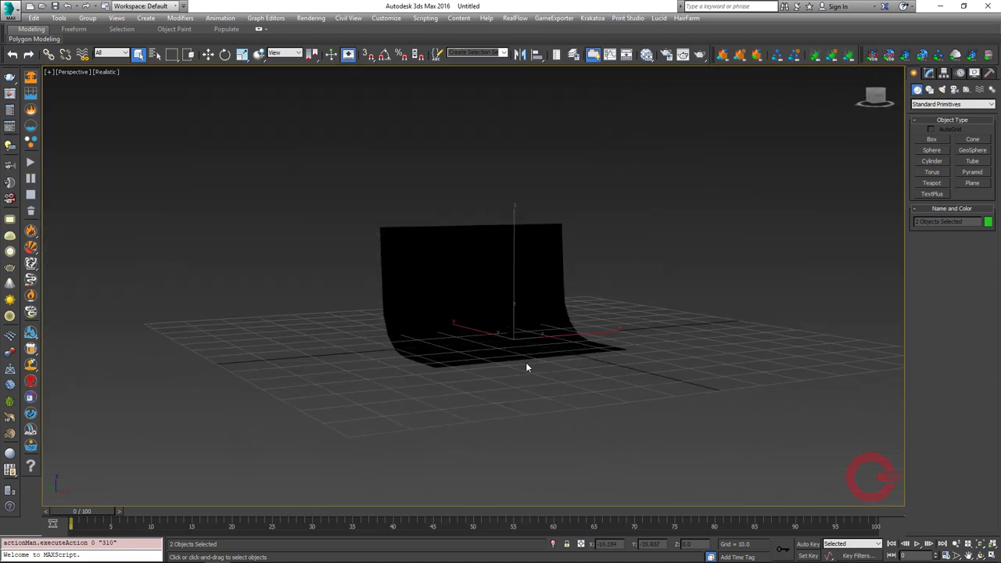
{"action": "key", "text": "m"}
{"action": "left_click_drag", "start_coordinate": [359, 71], "coordinate": [553, 97]}
{"action": "key", "text": "F10"}
{"action": "left_click", "coordinate": [194, 144]}
{"action": "left_click", "coordinate": [180, 252]}
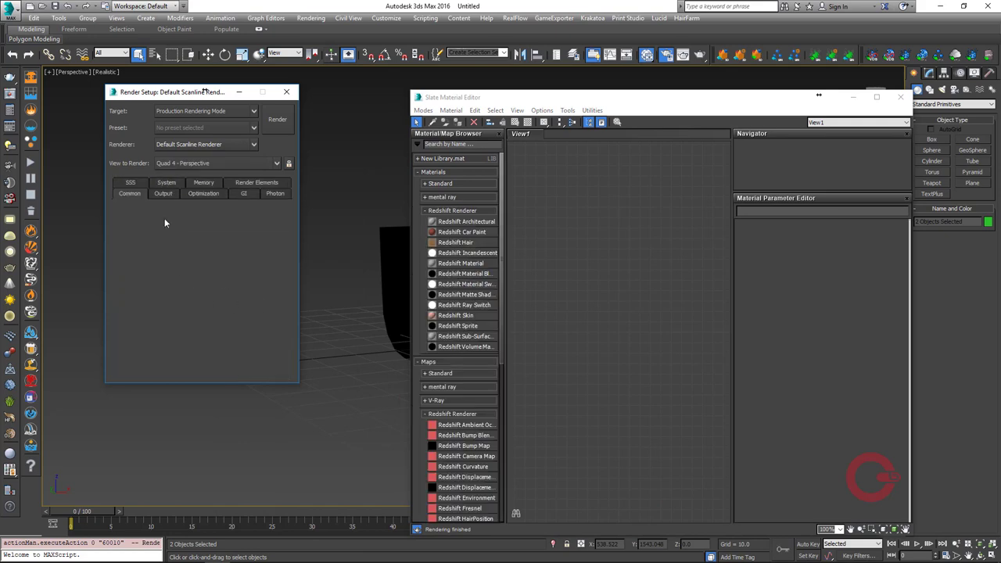
{"action": "left_click", "coordinate": [282, 92]}
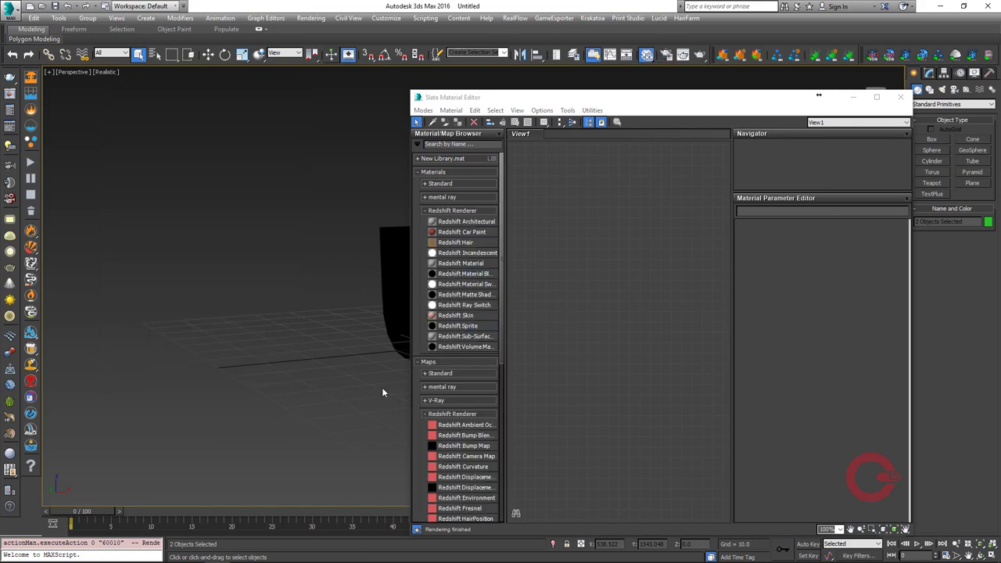
- Create a Redshift Material and assign it to both the bust and backdrop
{"action": "double_click", "coordinate": [456, 263]}
{"action": "mouse_move", "coordinate": [579, 103]}
{"action": "left_mouse_down"}
{"action": "mouse_move", "coordinate": [365, 333]}
{"action": "mouse_move", "coordinate": [127, 71]}
{"action": "left_mouse_up"}
{"action": "left_click_drag", "start_coordinate": [213, 441], "coordinate": [516, 365]}
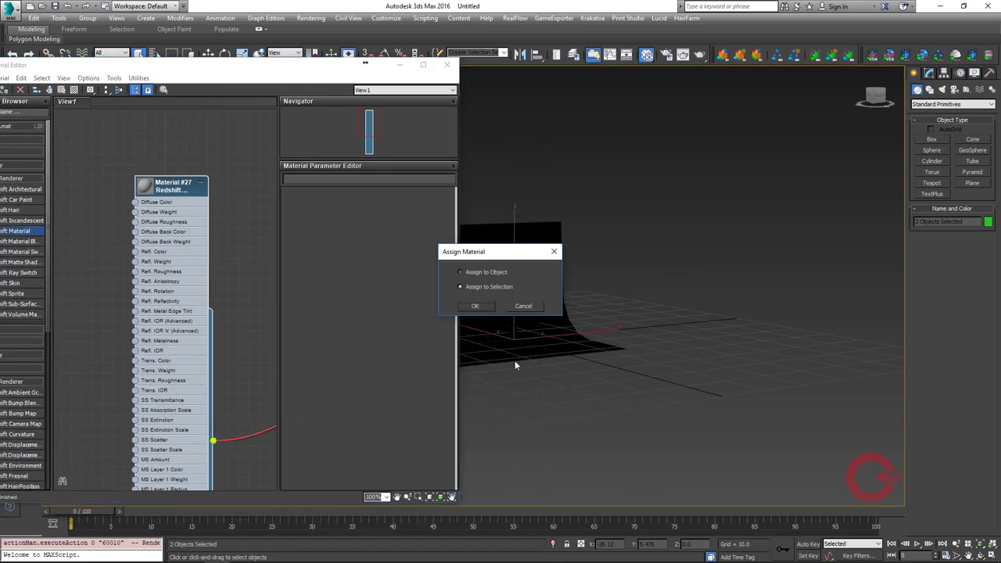
{"action": "left_click", "coordinate": [476, 307]}
{"action": "left_click", "coordinate": [532, 458]}
{"action": "left_click", "coordinate": [446, 65]}
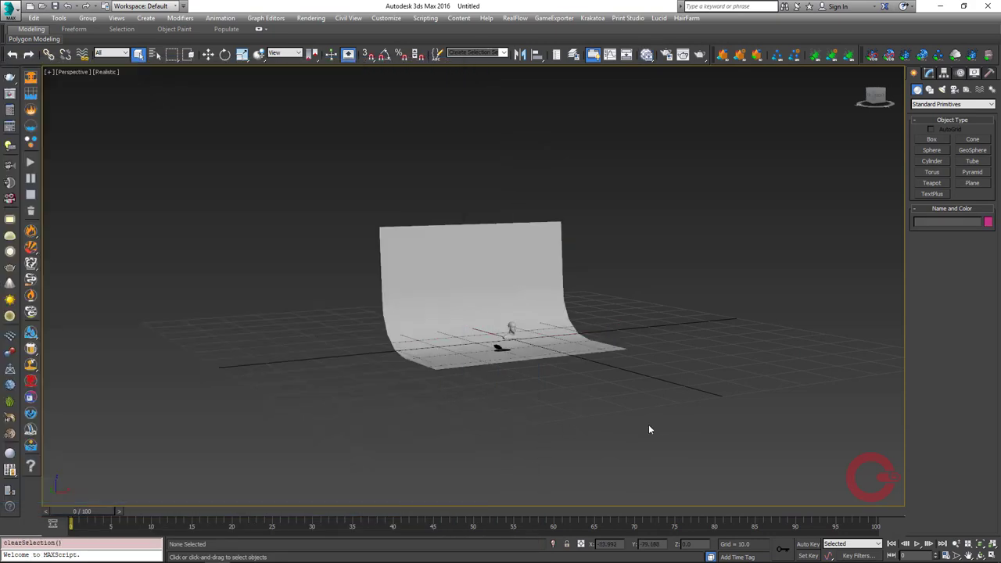
- Group the head and backdrop as Group001, undoing a trial 1000 scale
{"action": "scroll", "coordinate": [646, 307], "scroll_direction": "up", "scroll_amount": 5}
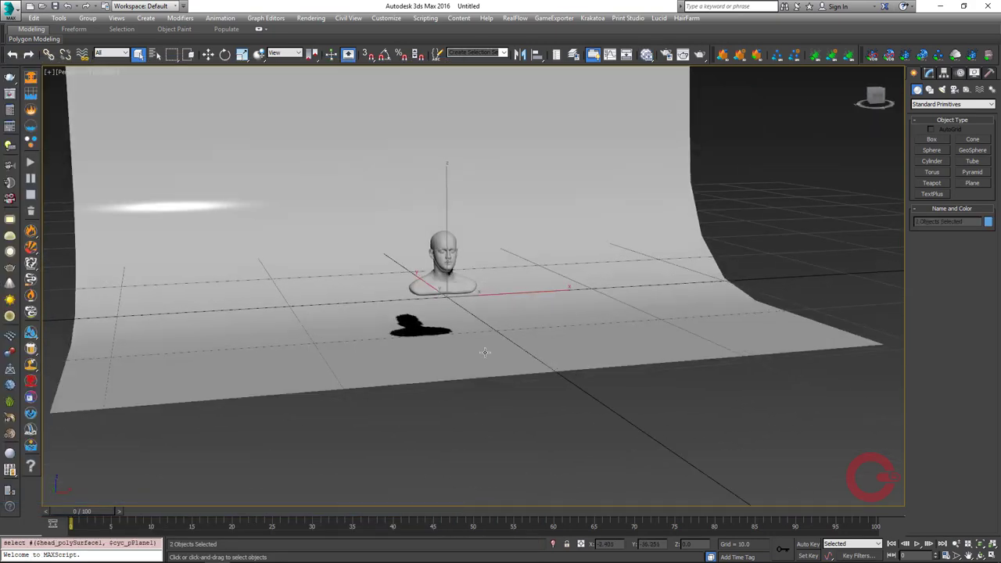
{"action": "scroll", "coordinate": [592, 347], "scroll_direction": "down", "scroll_amount": 3}
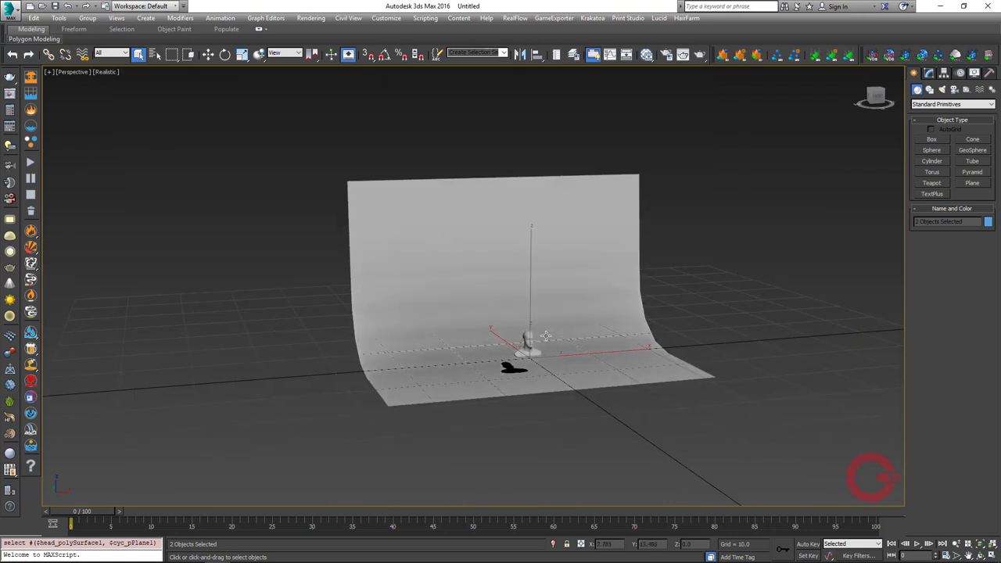
{"action": "left_click", "coordinate": [87, 18]}
{"action": "left_click", "coordinate": [94, 31]}
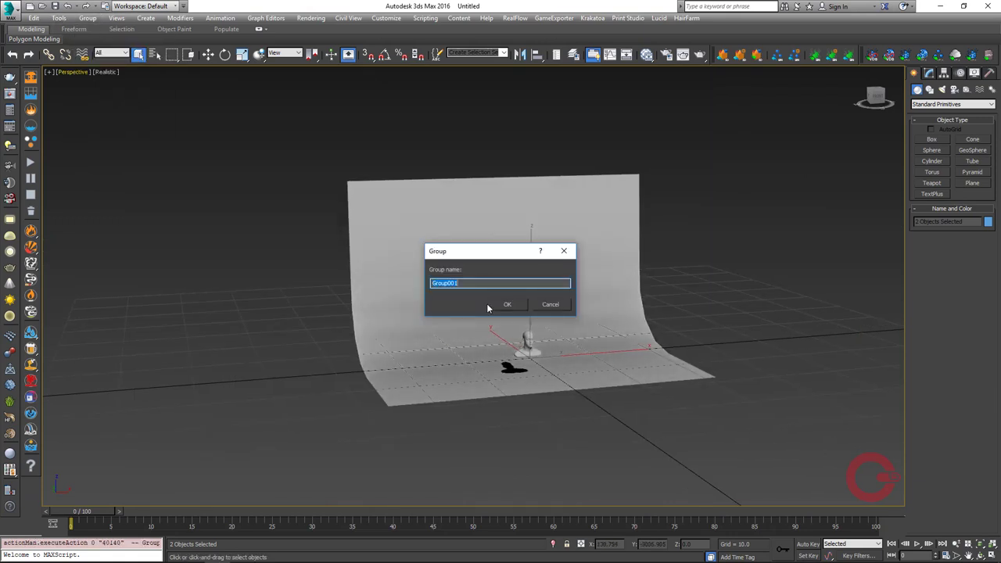
{"action": "left_click", "coordinate": [507, 305]}
{"action": "right_click", "coordinate": [577, 308]}
{"action": "left_click", "coordinate": [588, 336]}
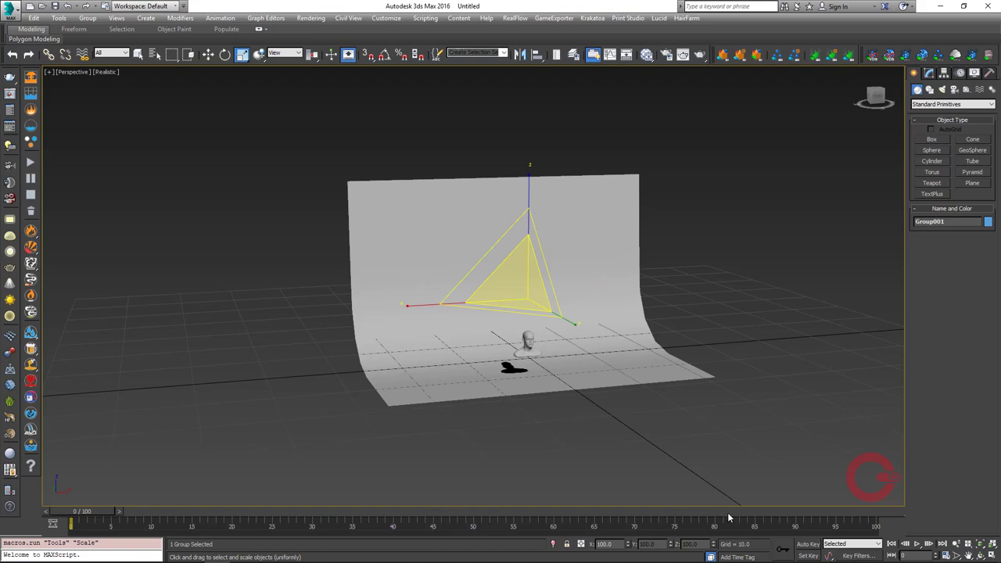
{"action": "type", "text": "1000"}
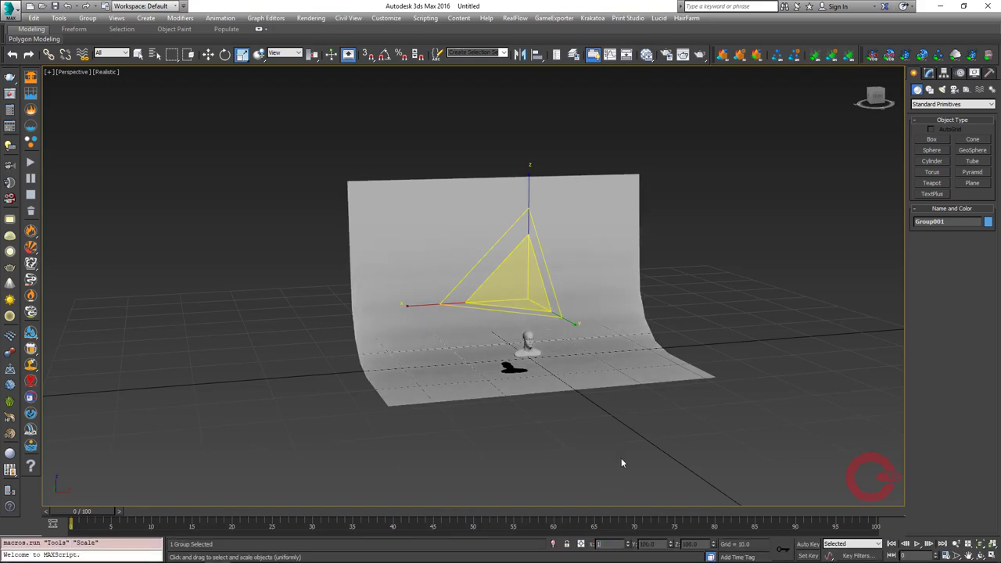
{"action": "key", "text": "Return"}
{"action": "key", "text": "ctrl+z"}
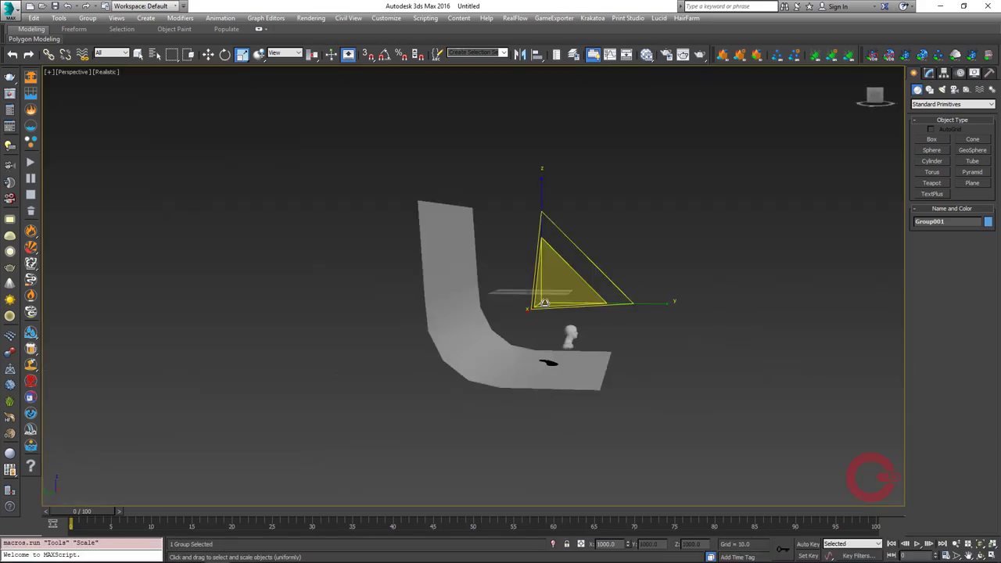
- Move Group001 across the floor plane, then ungroup it
{"action": "key", "text": "w"}
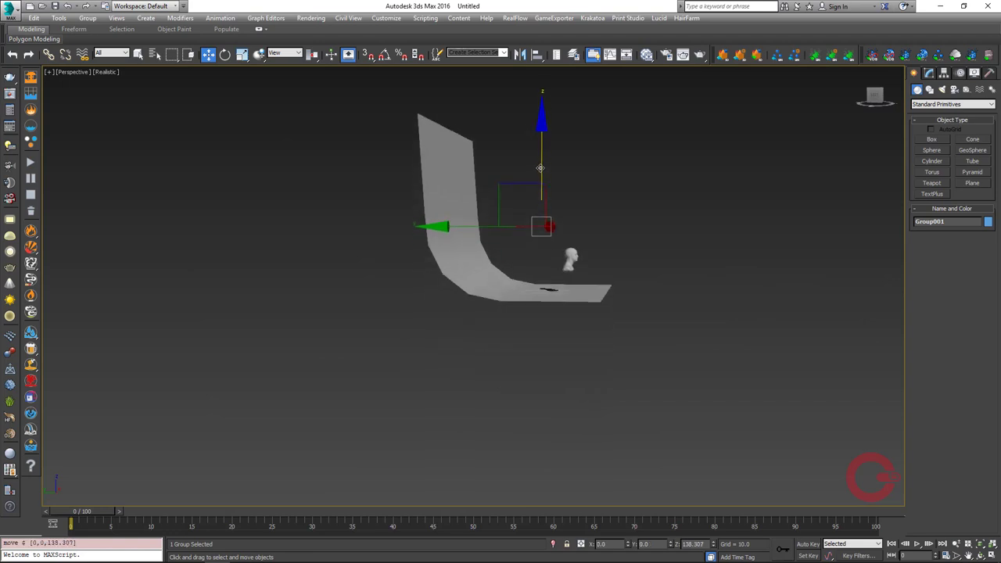
{"action": "left_click", "coordinate": [604, 341]}
{"action": "middle_click_drag", "start_coordinate": [604, 341], "coordinate": [475, 459], "text": "alt"}
{"action": "left_click", "coordinate": [509, 316]}
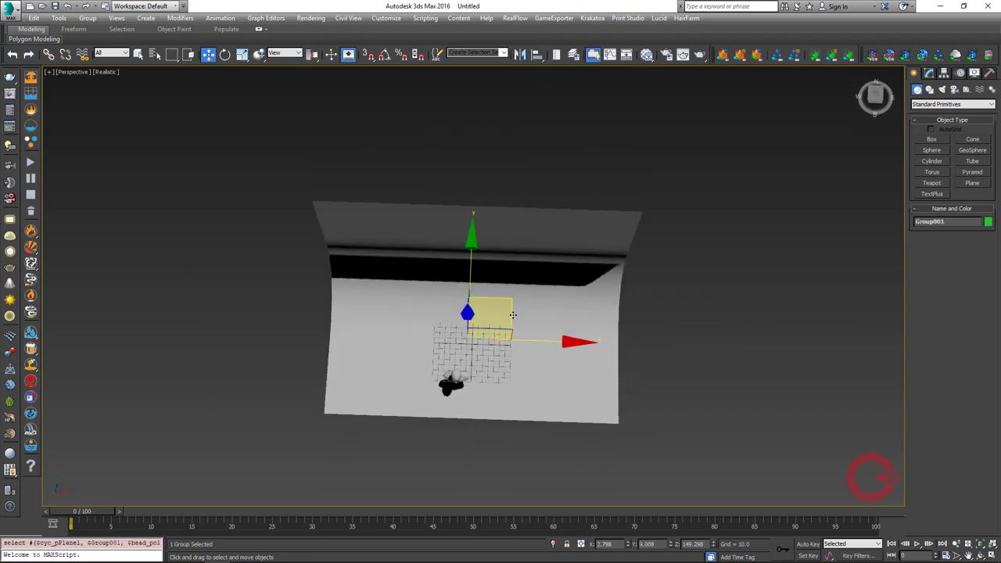
{"action": "left_click_drag", "start_coordinate": [508, 316], "coordinate": [530, 275]}
{"action": "left_click", "coordinate": [499, 447]}
{"action": "middle_click_drag", "start_coordinate": [499, 447], "coordinate": [609, 172], "text": "alt"}
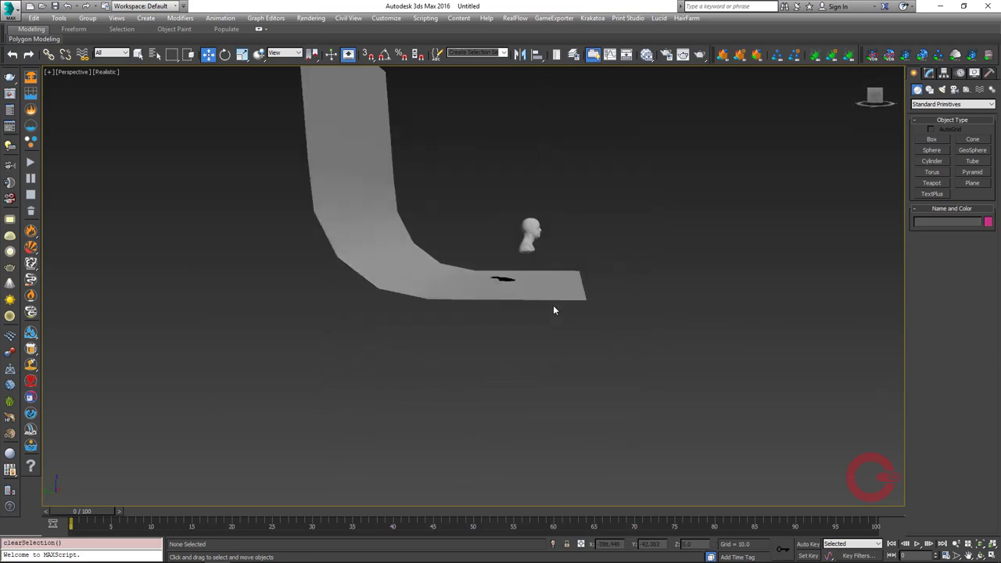
{"action": "left_click", "coordinate": [452, 107]}
{"action": "left_click", "coordinate": [87, 18]}
{"action": "left_click", "coordinate": [101, 40]}
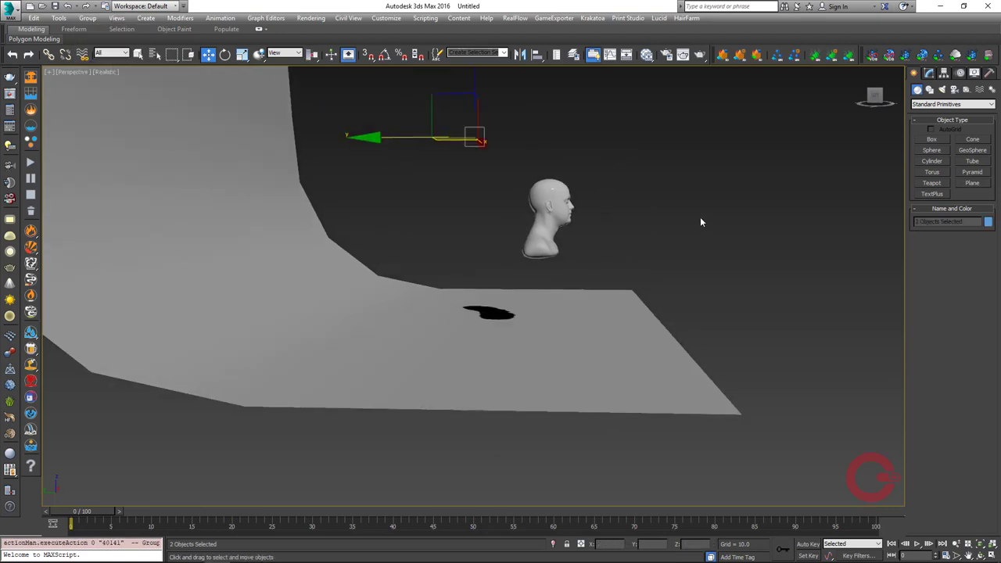
- Raise head_polySurface1 slightly along Z
{"action": "left_click", "coordinate": [700, 217]}
{"action": "mouse_move", "coordinate": [700, 217]}
{"action": "middle_mouse_down", "text": "alt"}
{"action": "mouse_move", "coordinate": [491, 391]}
{"action": "mouse_move", "coordinate": [531, 345]}
{"action": "middle_mouse_up", "text": "alt"}
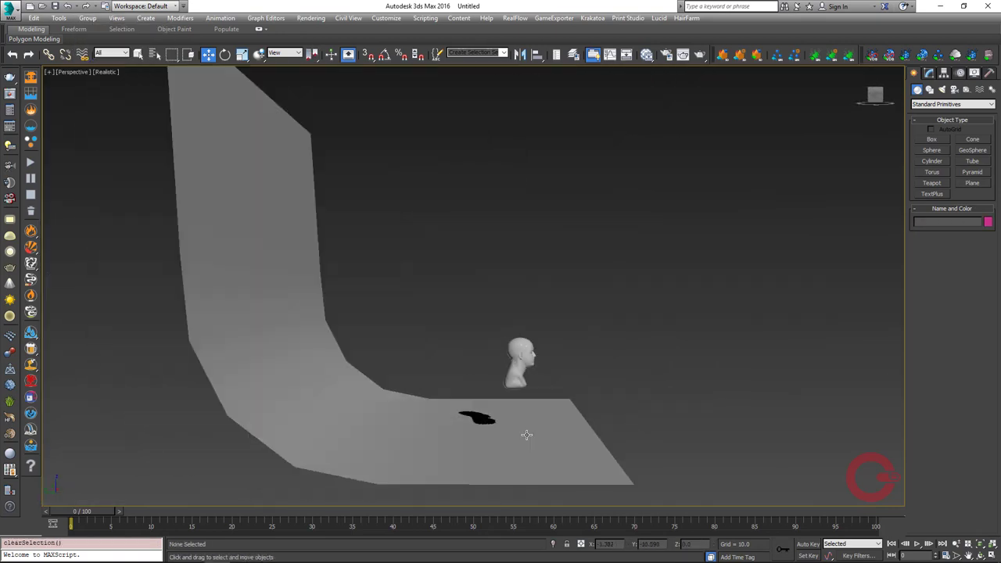
{"action": "left_click", "coordinate": [531, 345]}
{"action": "left_click_drag", "start_coordinate": [531, 345], "coordinate": [537, 308]}
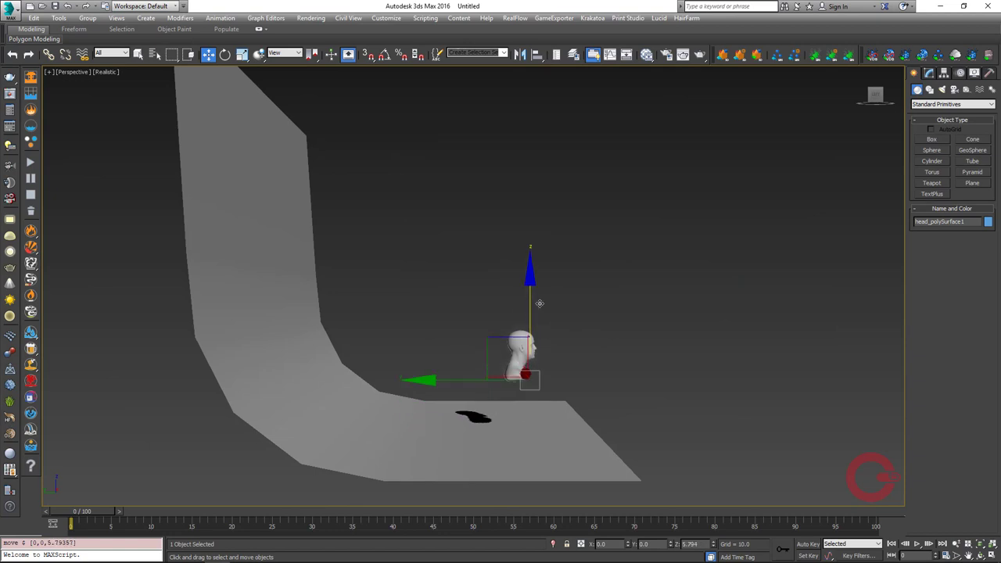
{"action": "left_click", "coordinate": [662, 335]}
{"action": "middle_click_drag", "start_coordinate": [661, 335], "coordinate": [433, 480], "text": "alt"}
- Frame both objects and show the Physical, Target and Free camera types
{"action": "key", "text": "ctrl+a"}
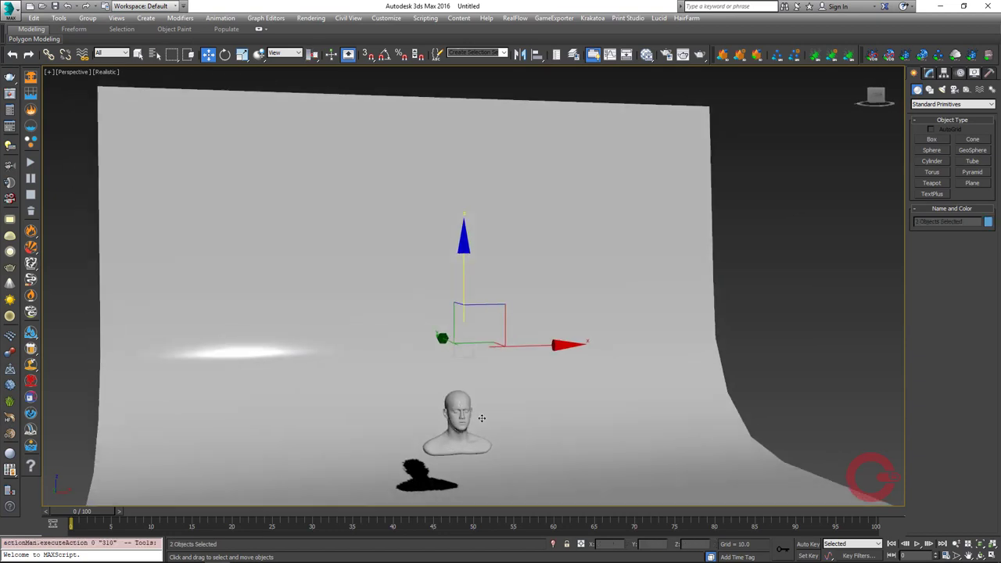
{"action": "key", "text": "z"}
{"action": "mouse_move", "coordinate": [495, 312]}
{"action": "middle_mouse_down", "text": "alt"}
{"action": "mouse_move", "coordinate": [501, 336]}
{"action": "mouse_move", "coordinate": [485, 365]}
{"action": "mouse_move", "coordinate": [563, 344]}
{"action": "mouse_move", "coordinate": [645, 289]}
{"action": "mouse_move", "coordinate": [900, 212]}
{"action": "mouse_move", "coordinate": [922, 91]}
{"action": "middle_mouse_up", "text": "alt"}
{"action": "key", "text": "ctrl+d"}
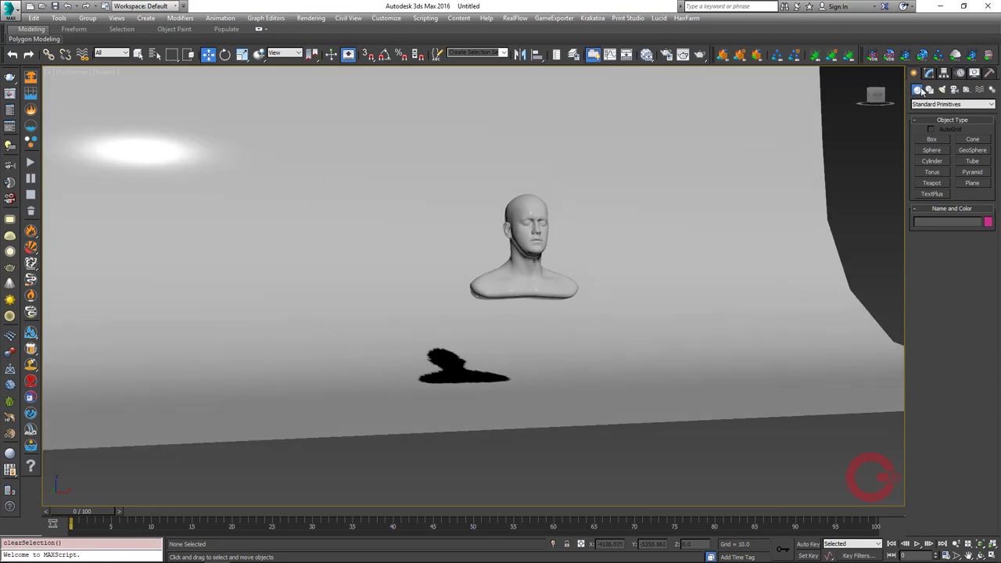
{"action": "left_click", "coordinate": [954, 89]}
{"action": "mouse_move", "coordinate": [599, 336]}
{"action": "middle_mouse_down", "text": "alt"}
{"action": "mouse_move", "coordinate": [567, 348]}
{"action": "mouse_move", "coordinate": [586, 344]}
{"action": "middle_mouse_up", "text": "alt"}
- Create a free camera, Camera001, near the head
{"action": "left_click", "coordinate": [587, 344]}
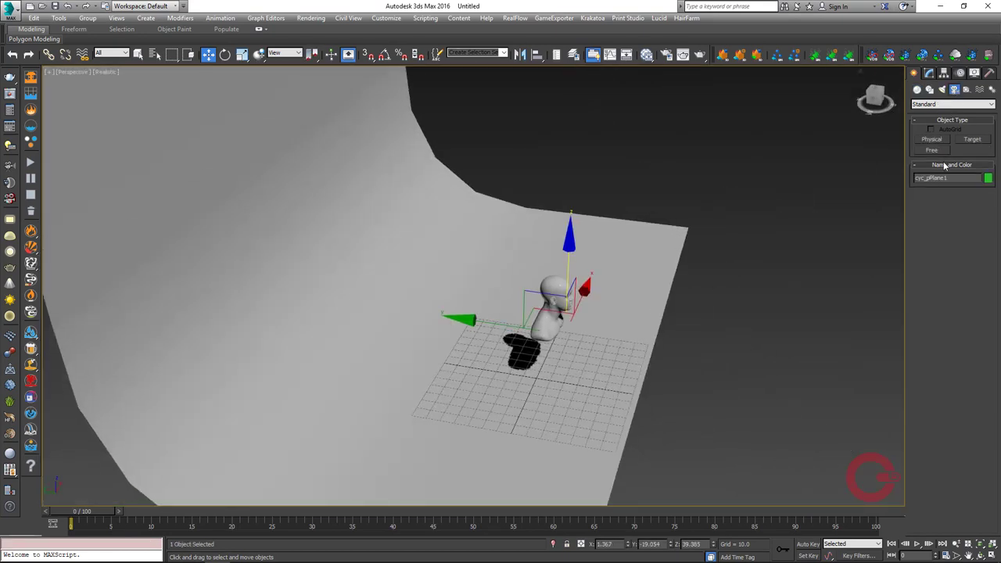
{"action": "left_click_drag", "start_coordinate": [592, 357], "coordinate": [599, 375]}
{"action": "right_click", "coordinate": [599, 376]}
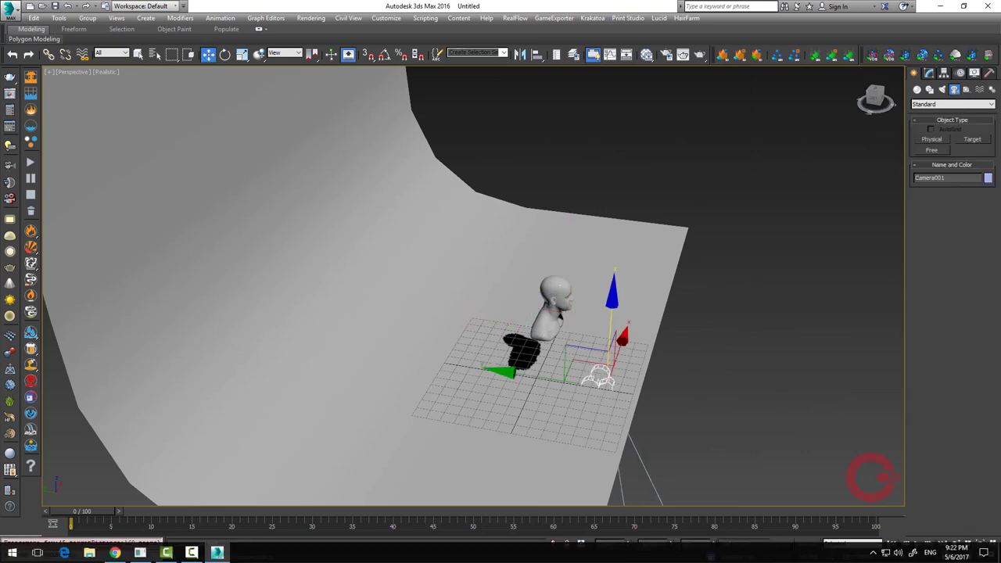
{"action": "right_click", "coordinate": [671, 546]}
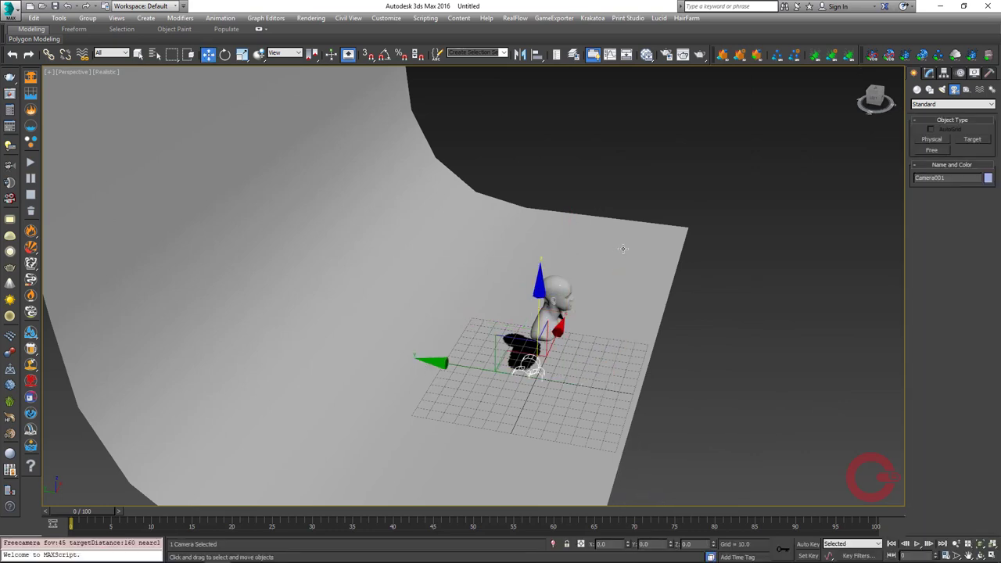
{"action": "middle_click_drag", "start_coordinate": [622, 249], "coordinate": [564, 348], "text": "alt"}
- Tilt Camera001 90° upright on X and pull it back
{"action": "key", "text": "e"}
{"action": "left_click_drag", "start_coordinate": [507, 285], "coordinate": [591, 298]}
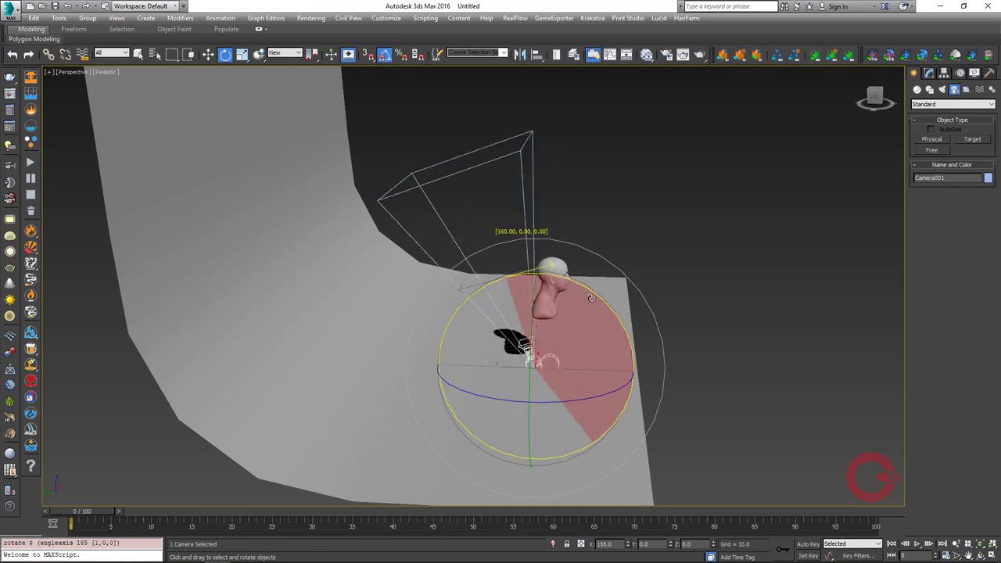
{"action": "left_click_drag", "start_coordinate": [514, 284], "coordinate": [556, 286]}
{"action": "key", "text": "w"}
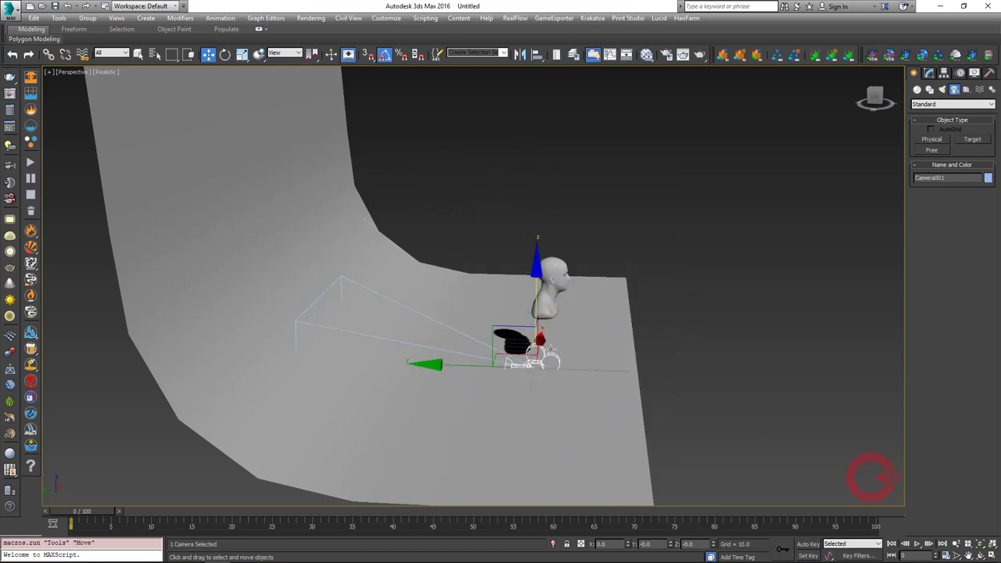
{"action": "left_click_drag", "start_coordinate": [551, 349], "coordinate": [798, 281]}
{"action": "middle_click_drag", "start_coordinate": [798, 282], "coordinate": [521, 372], "text": "alt"}
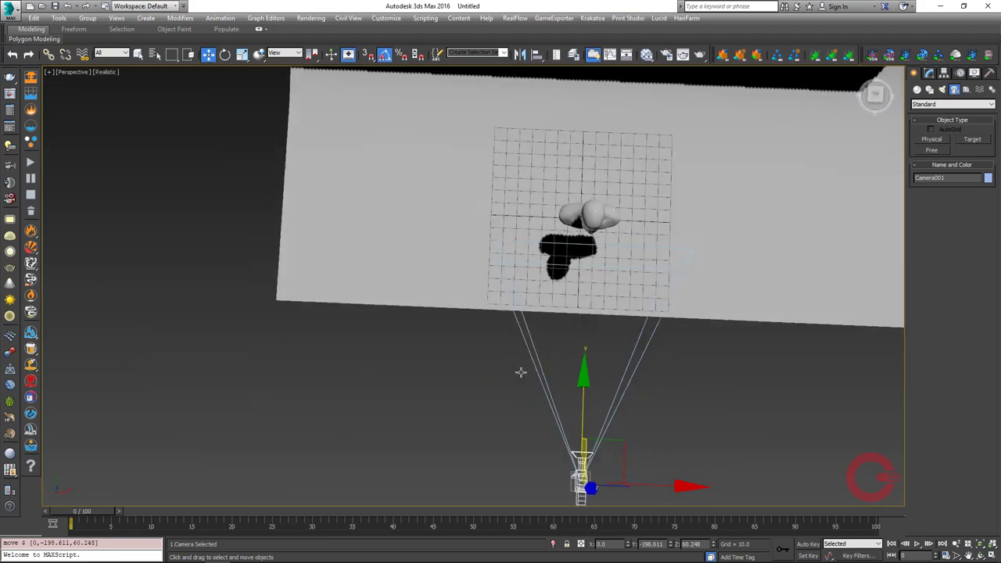
- Move the head bust down to Z 23.509 and restore the four-viewport layout
{"action": "left_click", "coordinate": [592, 217]}
{"action": "key", "text": "w"}
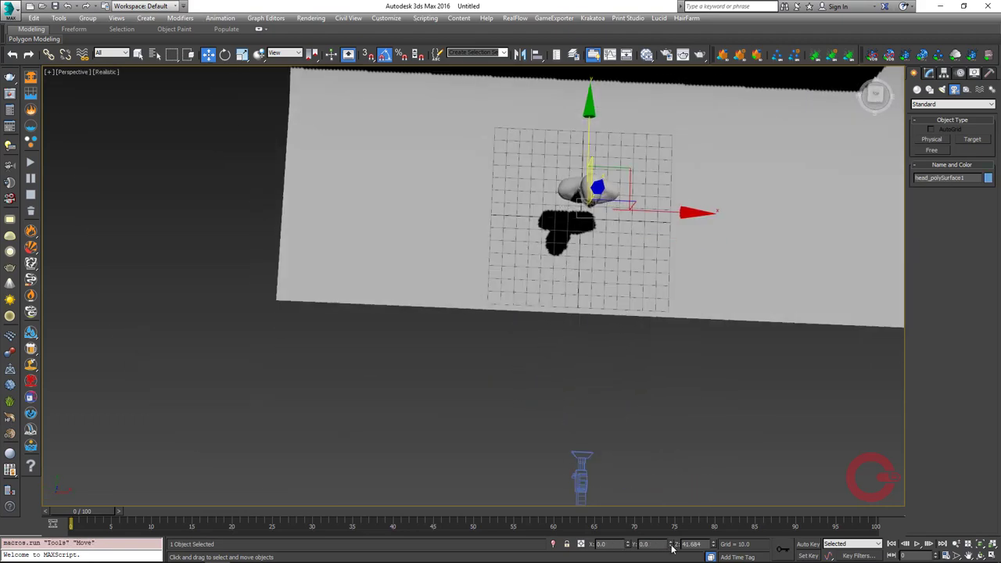
{"action": "middle_click_drag", "start_coordinate": [539, 319], "coordinate": [594, 235], "text": "alt"}
{"action": "left_click_drag", "start_coordinate": [597, 125], "coordinate": [677, 234]}
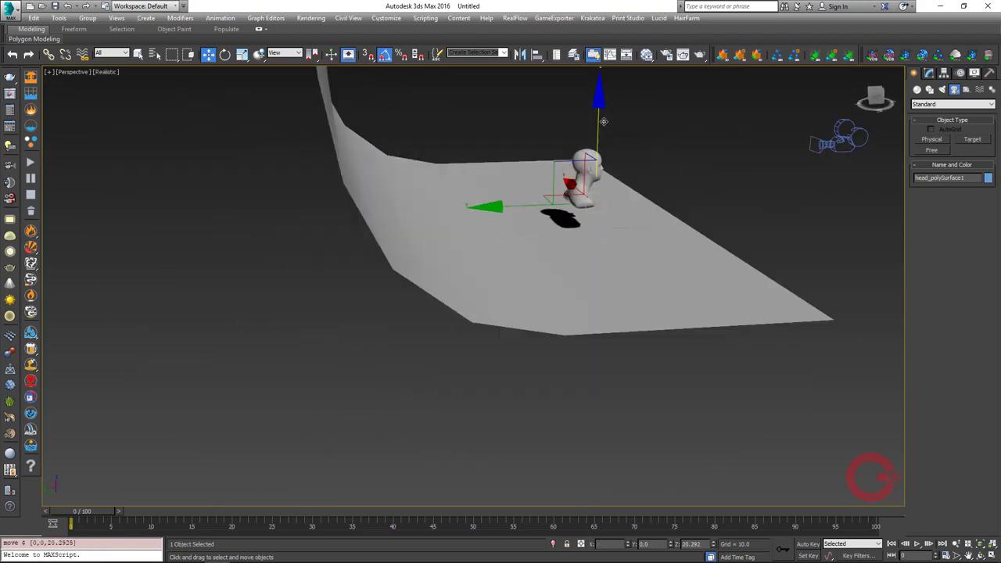
{"action": "mouse_move", "coordinate": [677, 234]}
{"action": "middle_mouse_down", "text": "alt"}
{"action": "mouse_move", "coordinate": [592, 362]}
{"action": "mouse_move", "coordinate": [605, 380]}
{"action": "mouse_move", "coordinate": [519, 339]}
{"action": "mouse_move", "coordinate": [680, 325]}
{"action": "middle_mouse_up", "text": "alt"}
{"action": "left_click", "coordinate": [645, 429]}
{"action": "key", "text": "alt+w"}
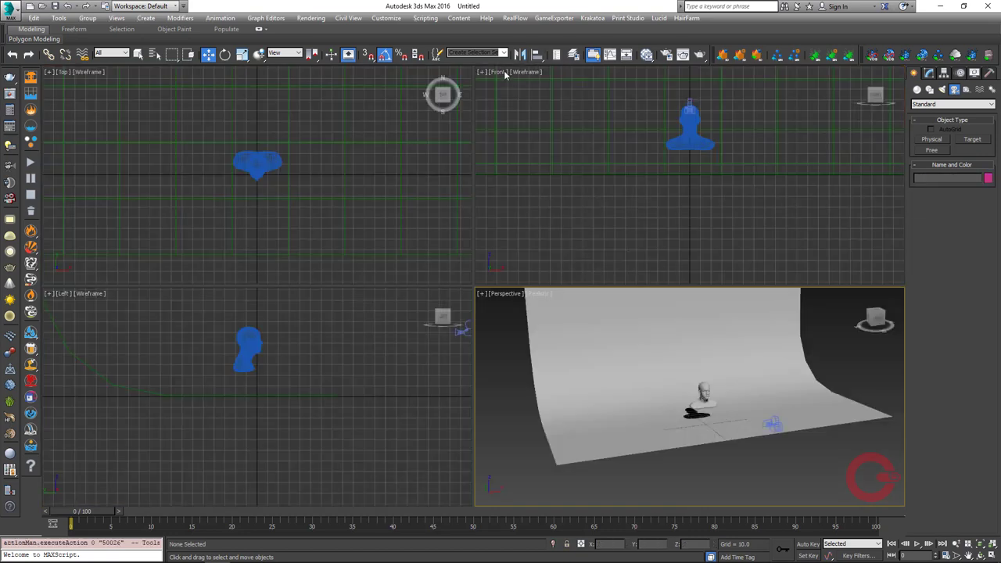
- Switch the Front viewport to show Camera001's view
{"action": "left_click", "coordinate": [504, 72]}
{"action": "mouse_move", "coordinate": [547, 83]}
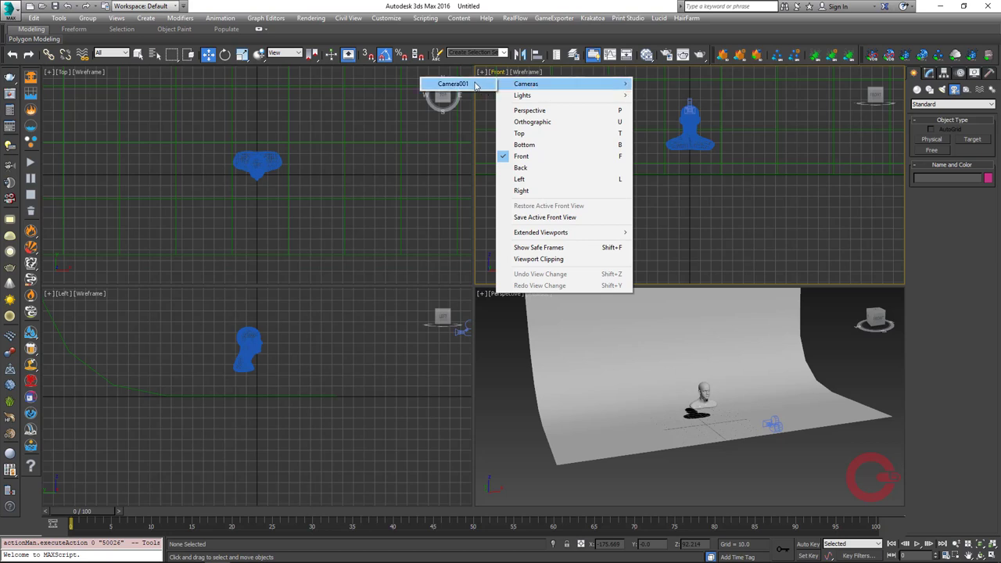
{"action": "left_click", "coordinate": [447, 83]}
{"action": "middle_click_drag", "start_coordinate": [739, 182], "coordinate": [737, 154]}
{"action": "left_click", "coordinate": [713, 225]}
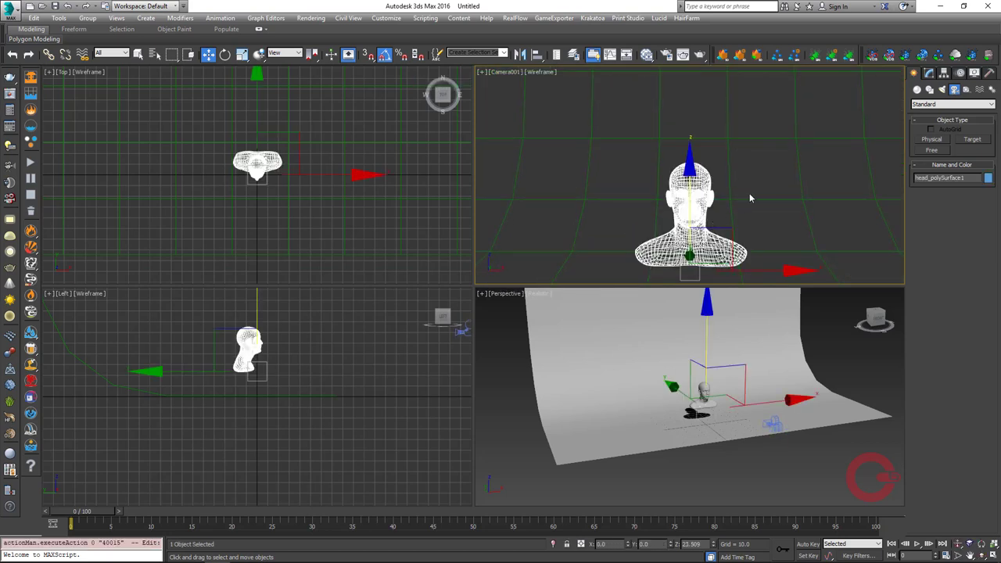
{"action": "left_click", "coordinate": [730, 494]}
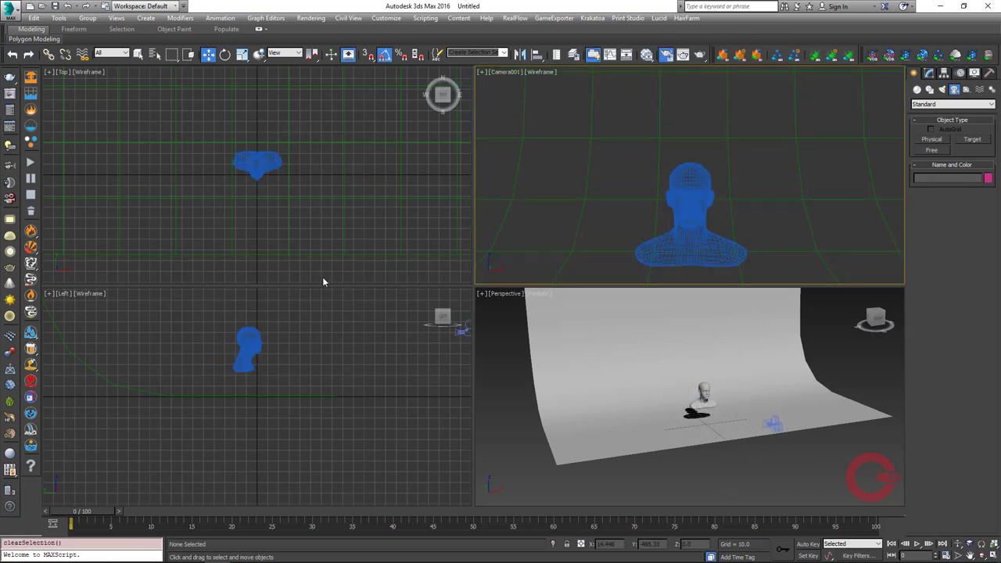
- Set render output to 1000 × 1200 and show safe frames
{"action": "key", "text": "F10"}
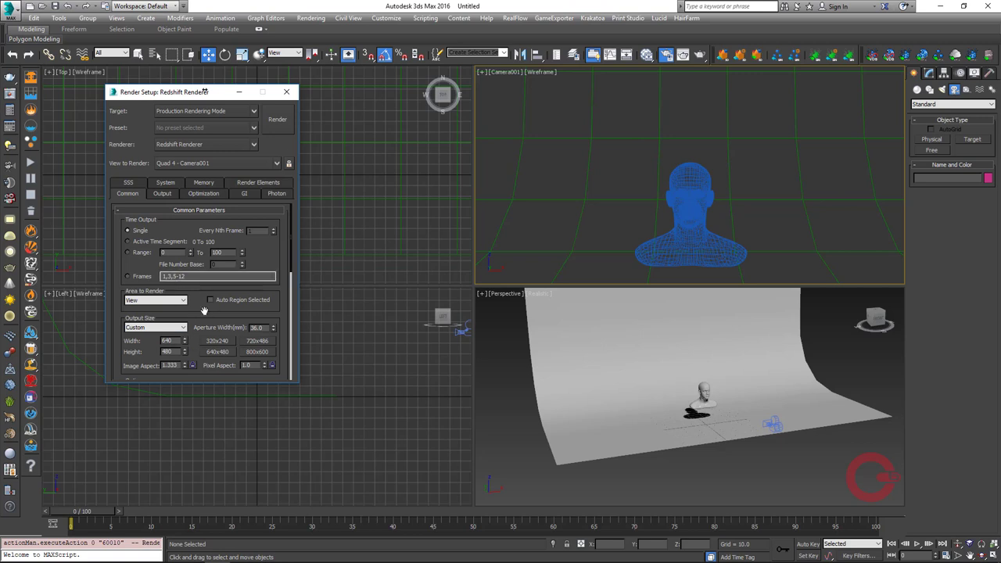
{"action": "scroll", "coordinate": [203, 311], "scroll_direction": "down", "scroll_amount": 3}
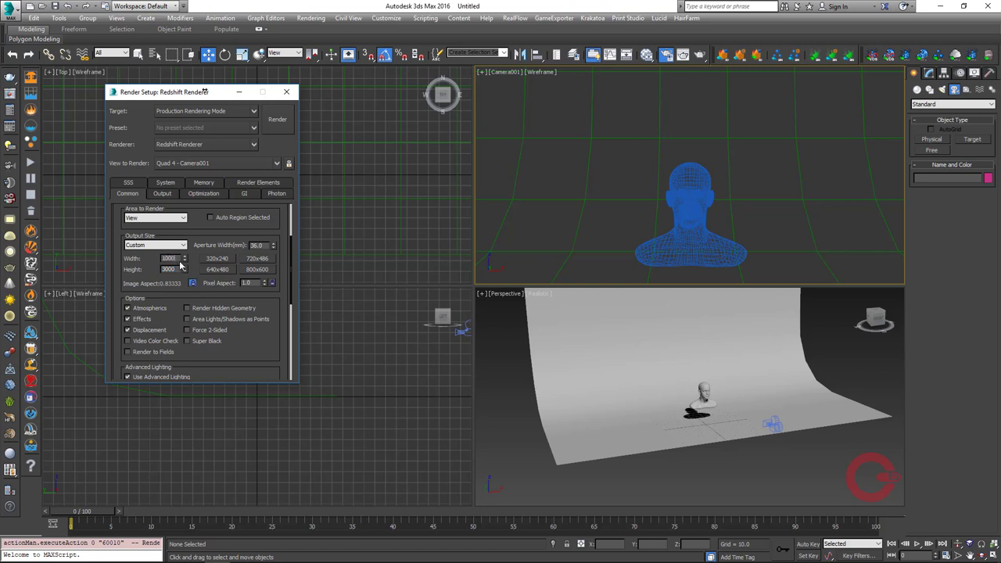
{"action": "key", "text": "shift+f"}
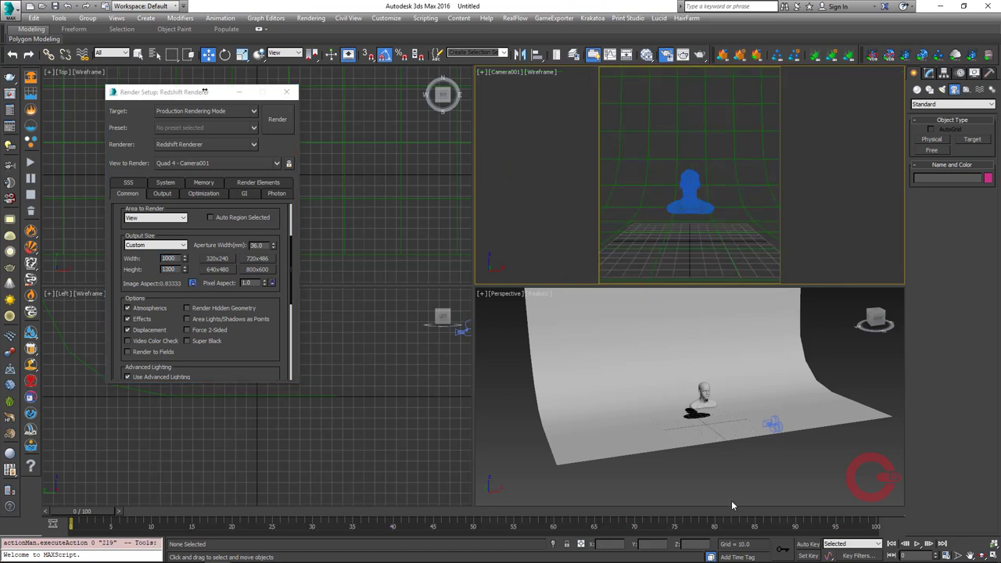
{"action": "middle_click_drag", "start_coordinate": [732, 505], "coordinate": [813, 391], "text": "alt"}
- Set Camera001's field of view to 16° and move it closer to the head
{"action": "left_click_drag", "start_coordinate": [813, 391], "coordinate": [763, 389]}
{"action": "left_click", "coordinate": [929, 72]}
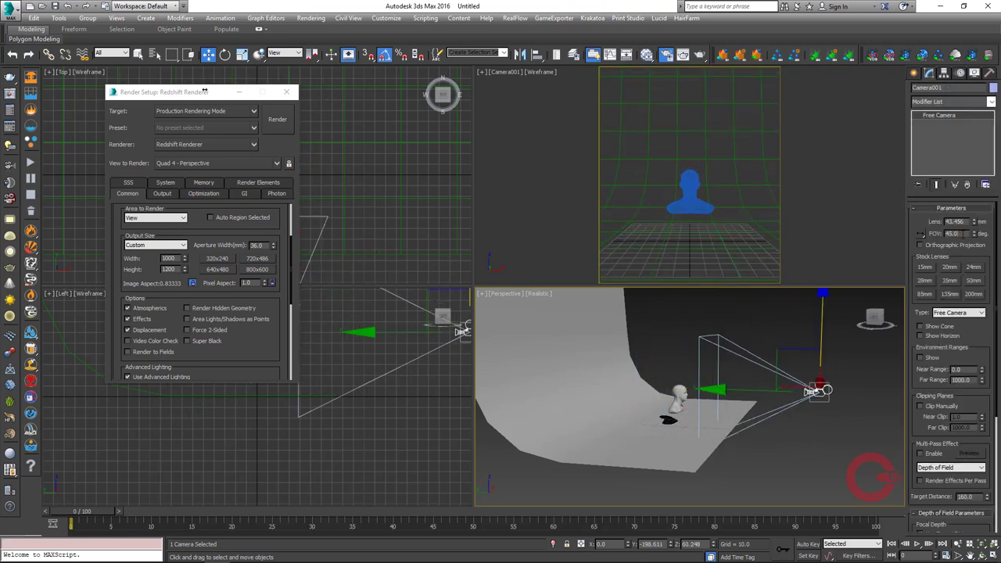
{"action": "type", "text": "6"}
{"action": "key", "text": "Return"}
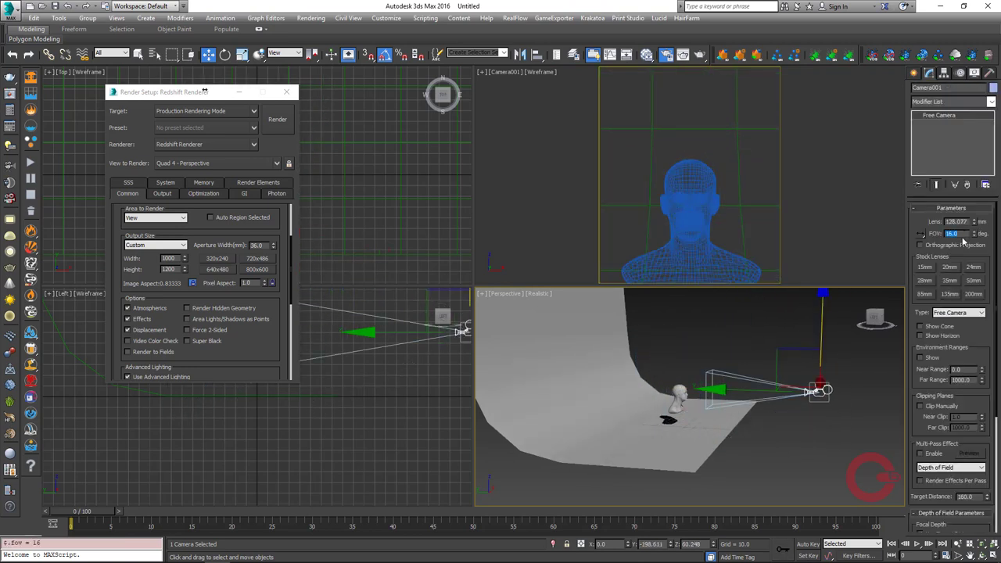
{"action": "mouse_move", "coordinate": [811, 416]}
{"action": "left_mouse_down"}
{"action": "mouse_move", "coordinate": [727, 383]}
{"action": "mouse_move", "coordinate": [683, 382]}
{"action": "left_mouse_up"}
- Give the Camera001 viewport Realistic shading
{"action": "right_click", "coordinate": [728, 229]}
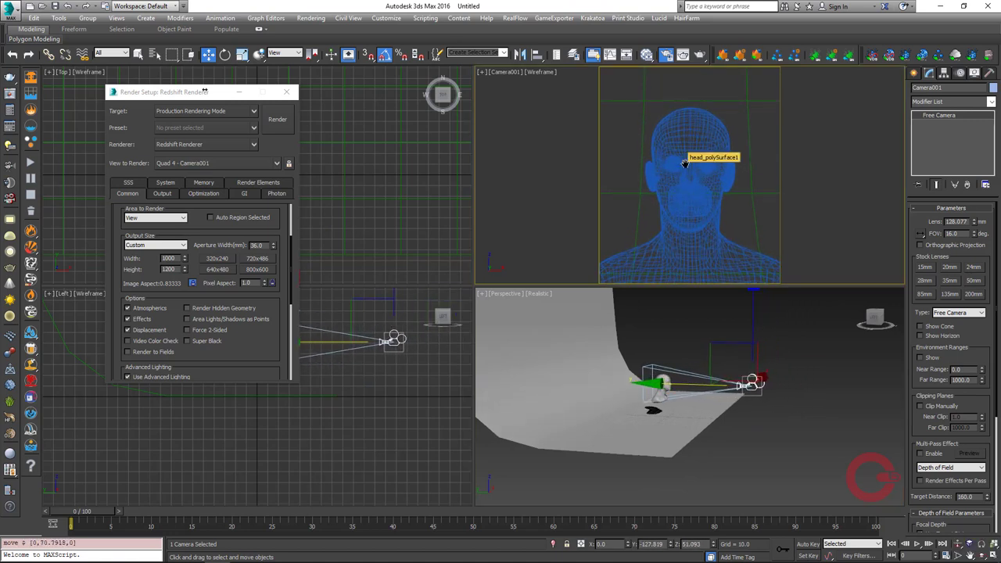
{"action": "key", "text": "F3"}
{"action": "left_click", "coordinate": [745, 375]}
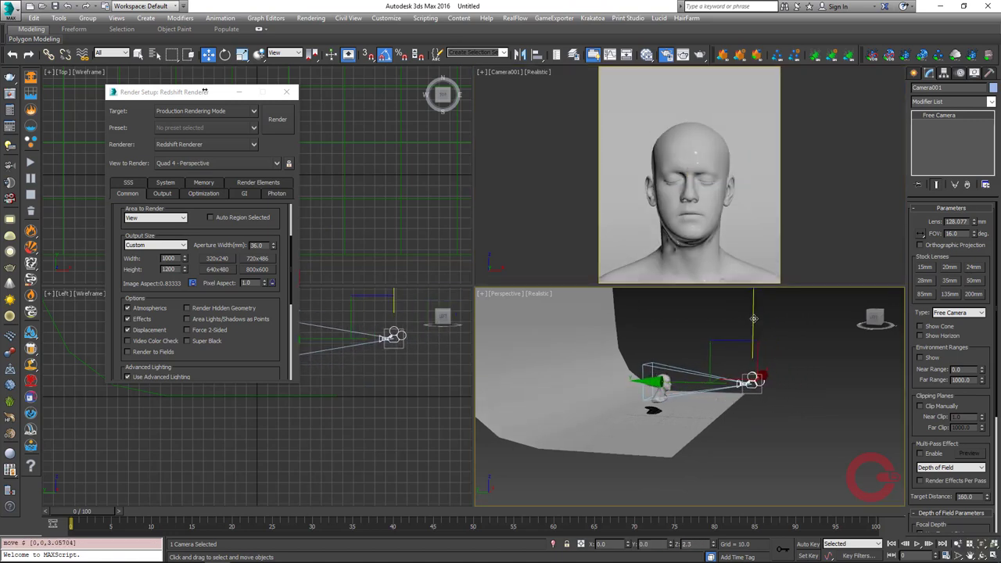
{"action": "left_click", "coordinate": [760, 447]}
{"action": "middle_click_drag", "start_coordinate": [761, 447], "coordinate": [704, 380], "text": "alt"}
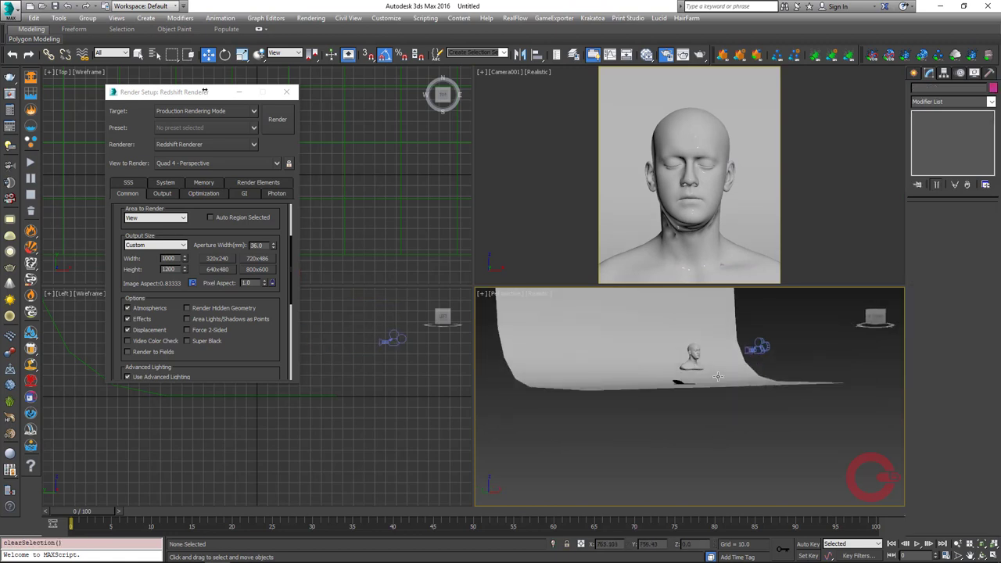
- Run a test render of the Camera001 view
{"action": "middle_click", "coordinate": [707, 124]}
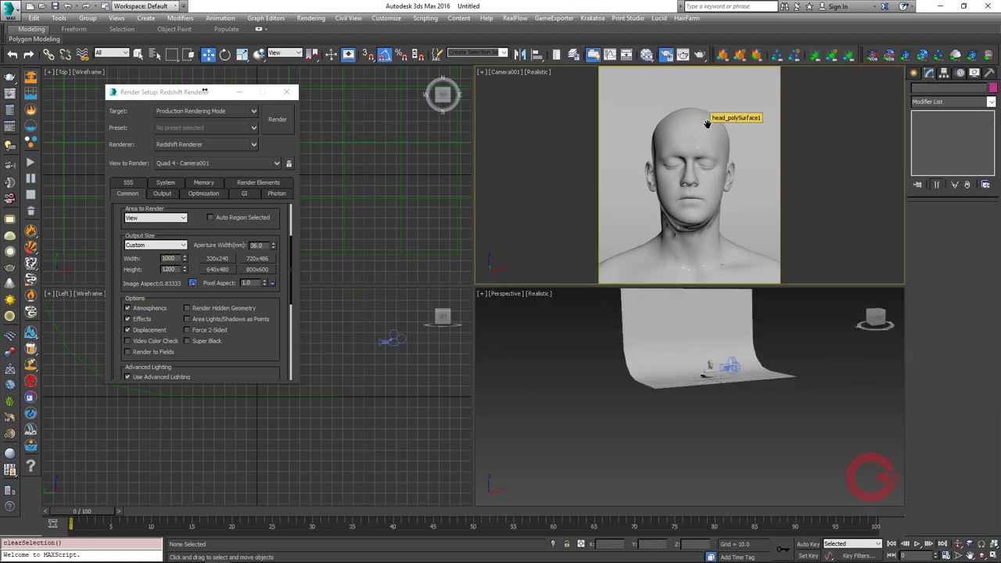
{"action": "key", "text": "shift+q"}
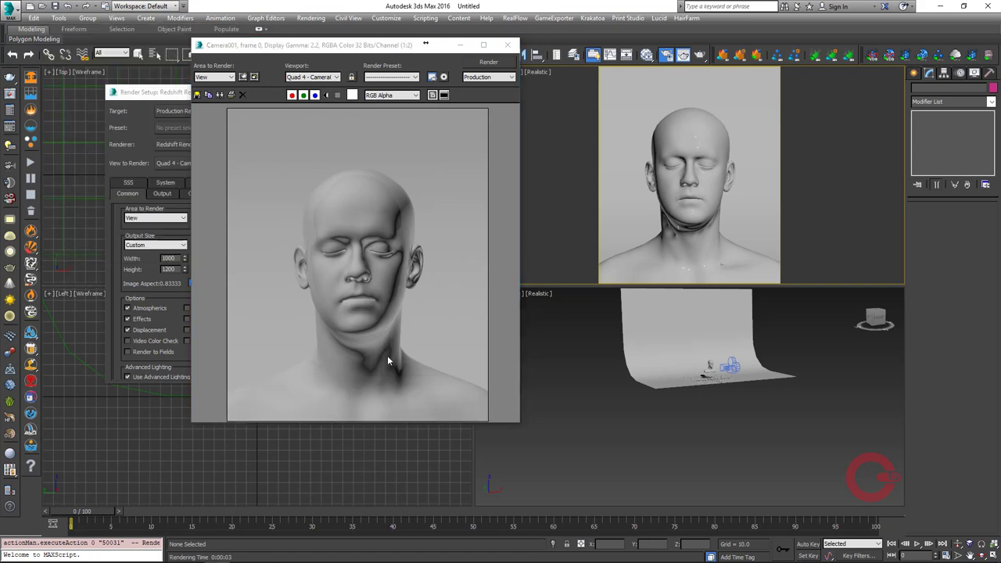
{"action": "left_click", "coordinate": [507, 45]}
{"action": "left_click", "coordinate": [714, 445]}
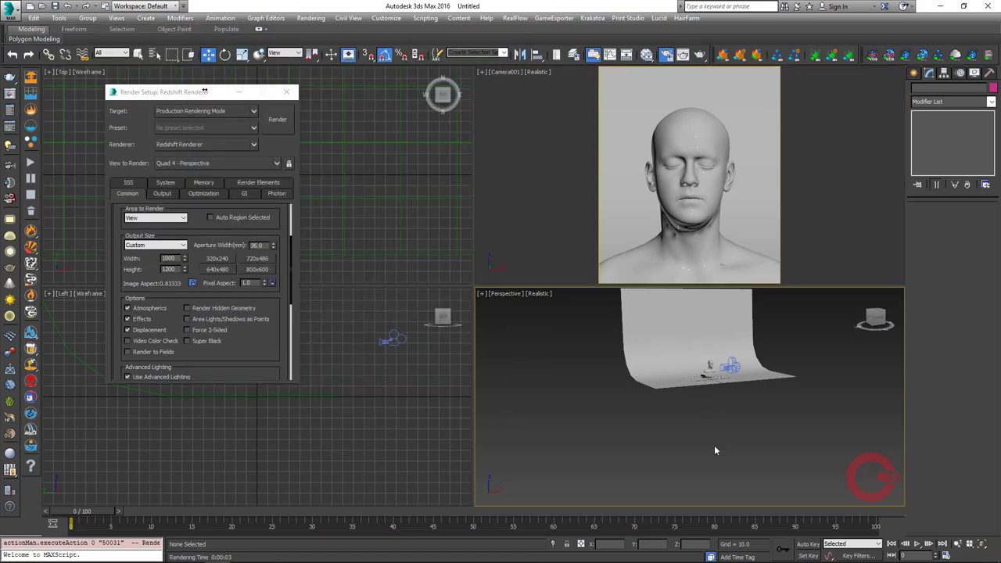
{"action": "scroll", "coordinate": [714, 445], "scroll_direction": "up", "scroll_amount": 3}
- Add a Normal modifier to the head and convert it to Editable Poly
{"action": "left_click", "coordinate": [728, 375]}
{"action": "middle_click_drag", "start_coordinate": [745, 399], "coordinate": [751, 367], "text": "alt"}
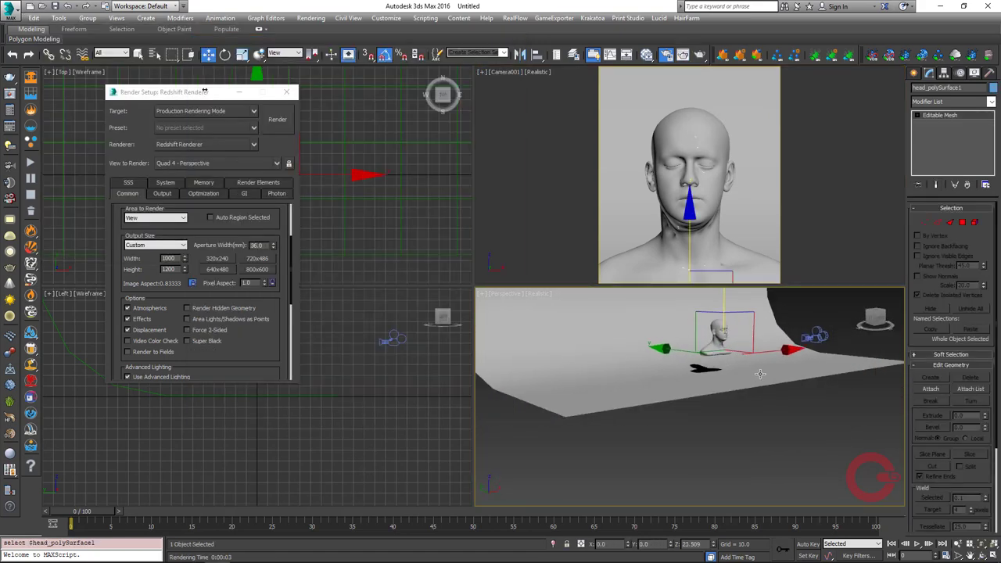
{"action": "left_click", "coordinate": [948, 102]}
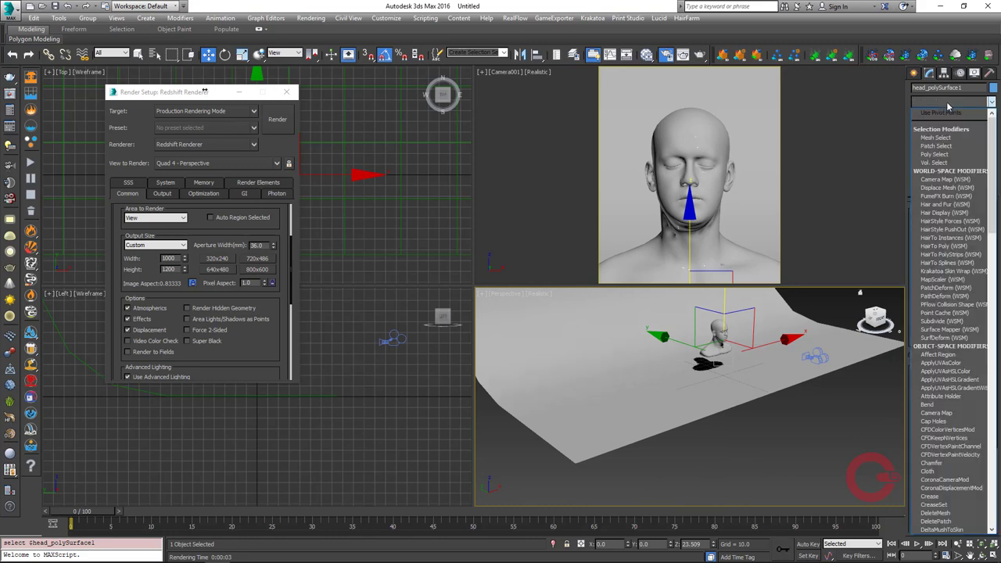
{"action": "type", "text": "nor"}
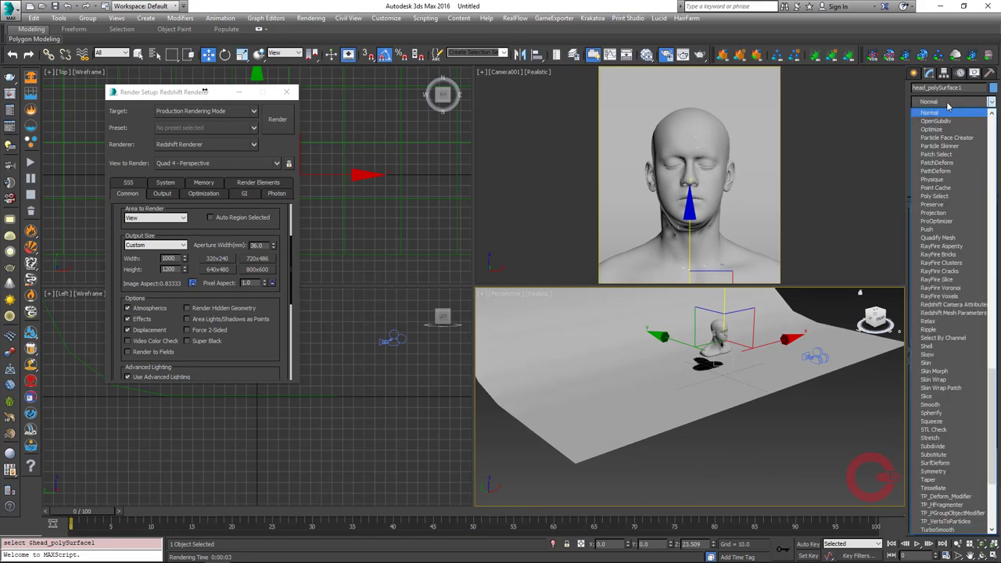
{"action": "key", "text": "Return"}
{"action": "right_click", "coordinate": [949, 114]}
{"action": "mouse_move", "coordinate": [730, 420]}
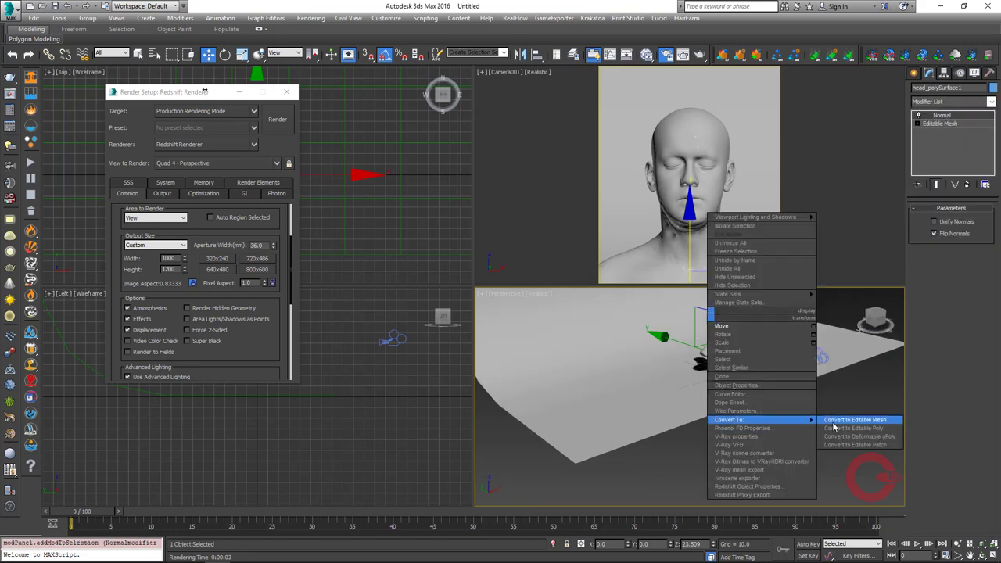
{"action": "left_click", "coordinate": [860, 426]}
- Add Normal and Auto Smooth modifiers, then collapse the whole stack
{"action": "left_click", "coordinate": [949, 101]}
{"action": "type", "text": "nor"}
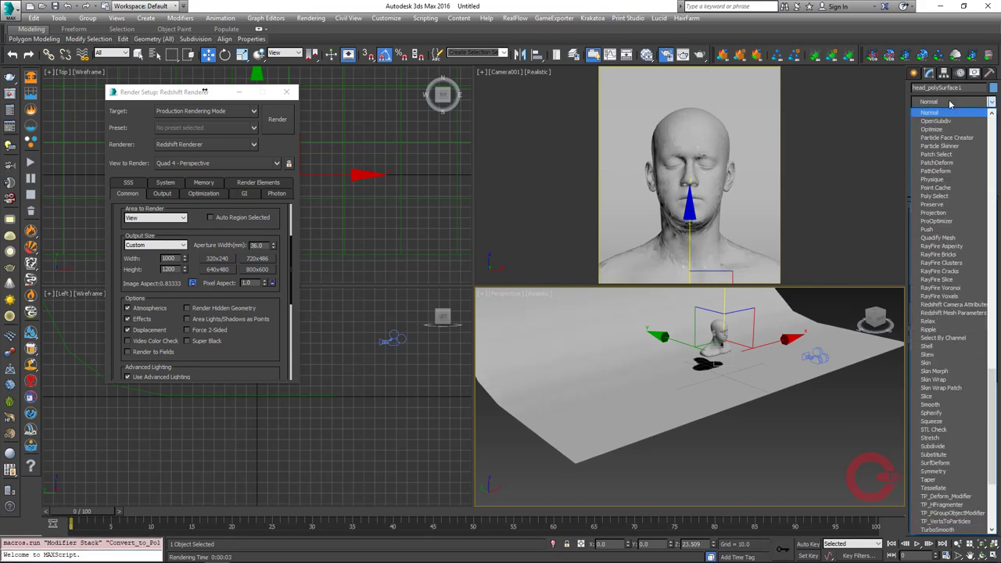
{"action": "key", "text": "Return"}
{"action": "left_click", "coordinate": [939, 101]}
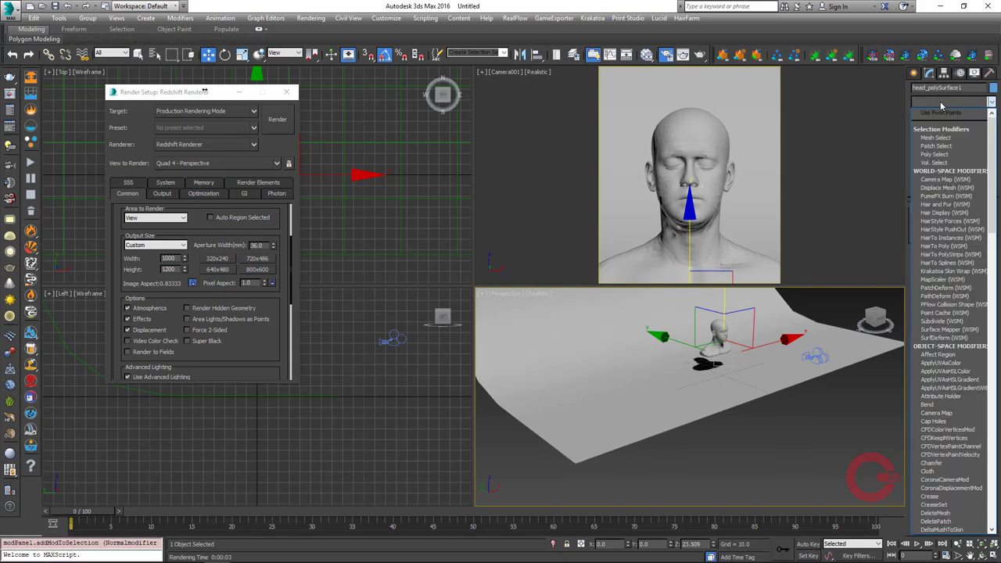
{"action": "type", "text": "smo"}
{"action": "key", "text": "Return"}
{"action": "left_click", "coordinate": [918, 221]}
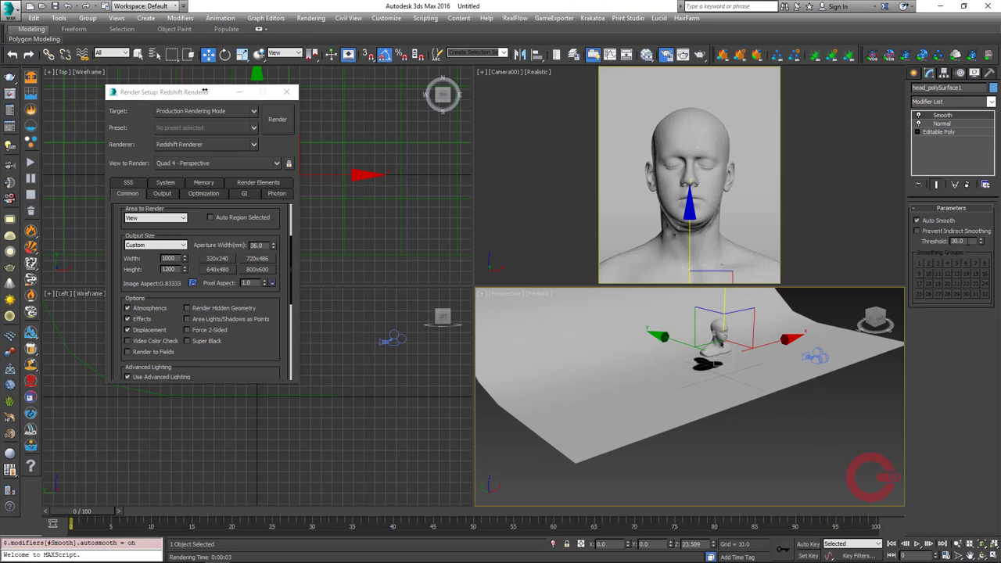
{"action": "right_click", "coordinate": [938, 131]}
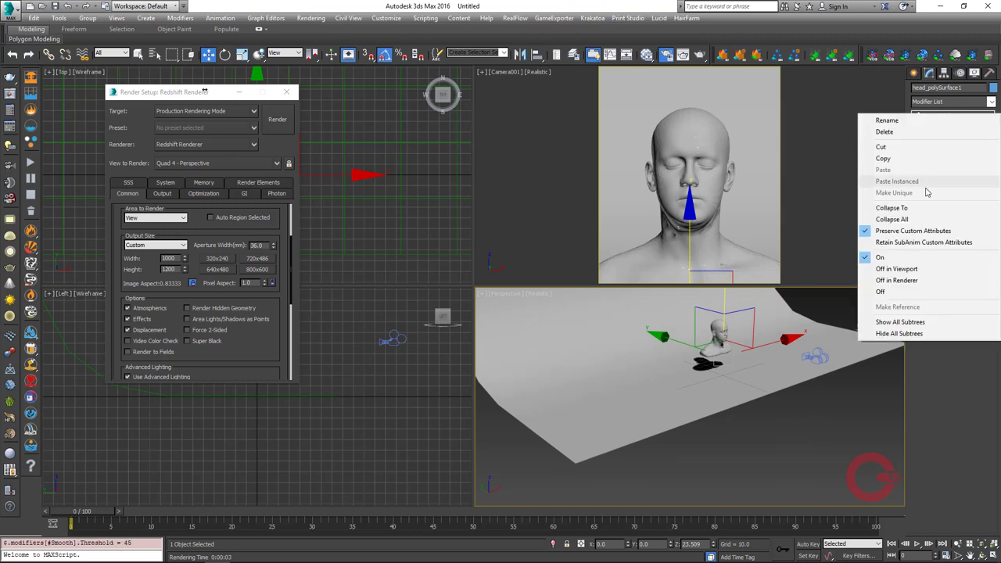
{"action": "left_click", "coordinate": [892, 268]}
- Flip the backdrop plane cyc_pPlane1 with a Normal modifier and collapse it to editable poly
{"action": "left_click", "coordinate": [861, 348]}
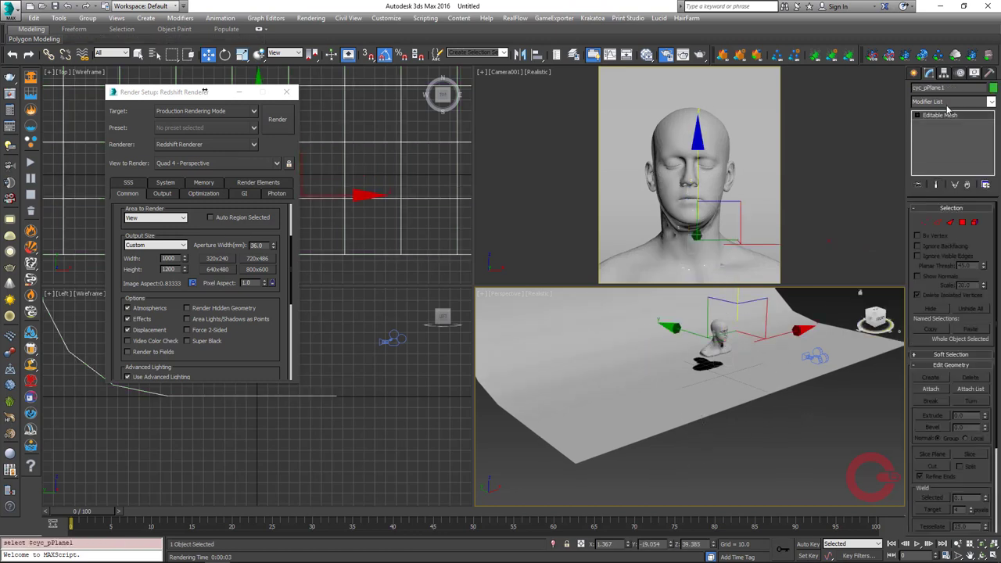
{"action": "left_click", "coordinate": [942, 102]}
{"action": "key", "text": "n"}
{"action": "key", "text": "Return"}
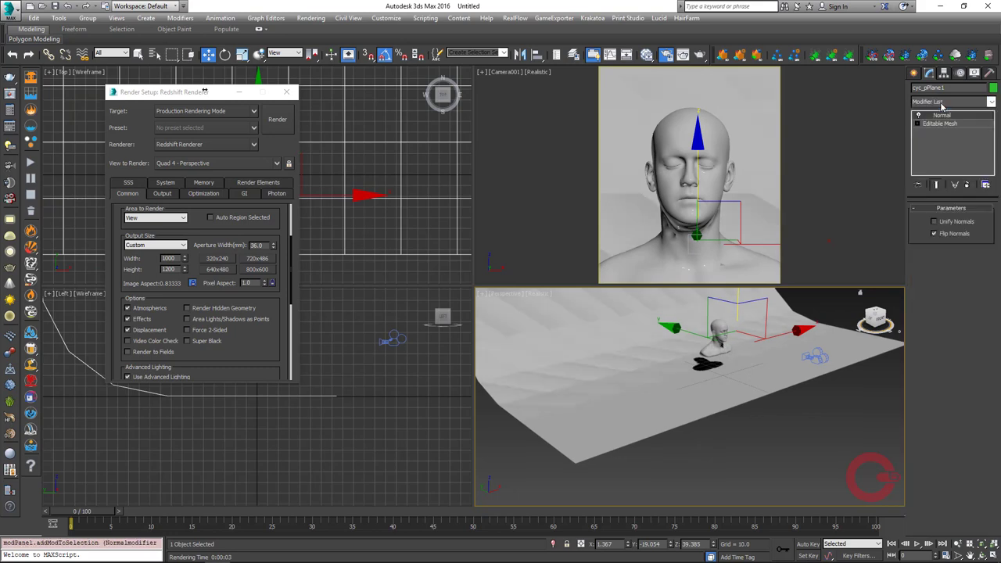
{"action": "right_click", "coordinate": [649, 372]}
{"action": "left_click", "coordinate": [790, 485]}
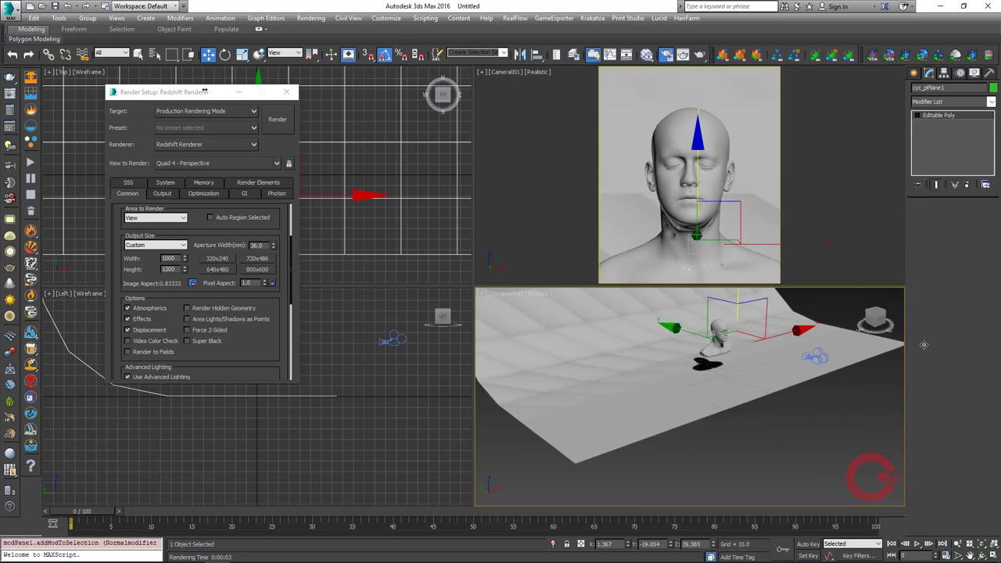
- Stack a Normal and a Smooth modifier on the plane's editable poly
{"action": "left_click", "coordinate": [948, 106]}
{"action": "key", "text": "n"}
{"action": "key", "text": "Return"}
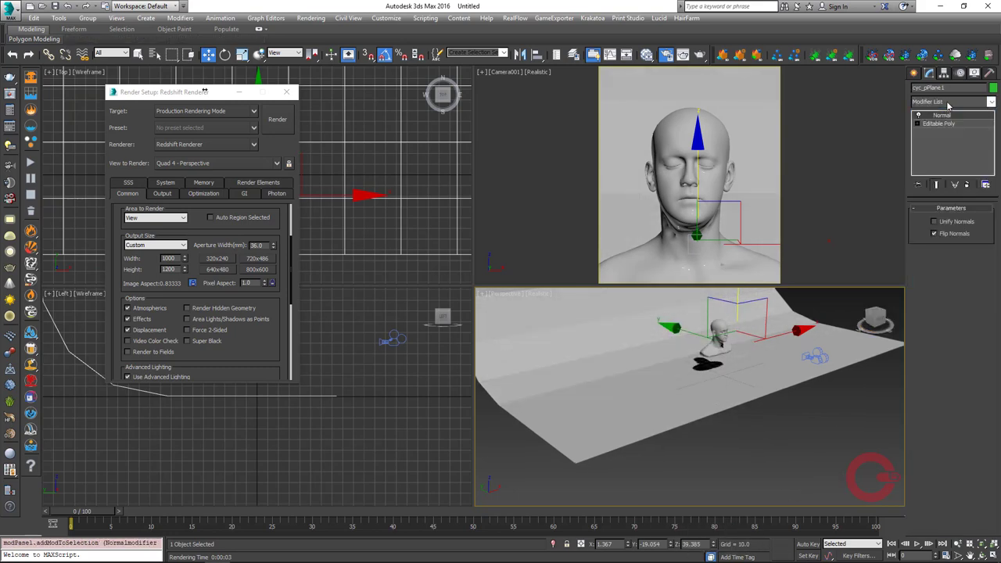
{"action": "left_click", "coordinate": [947, 102]}
{"action": "type", "text": "sm"}
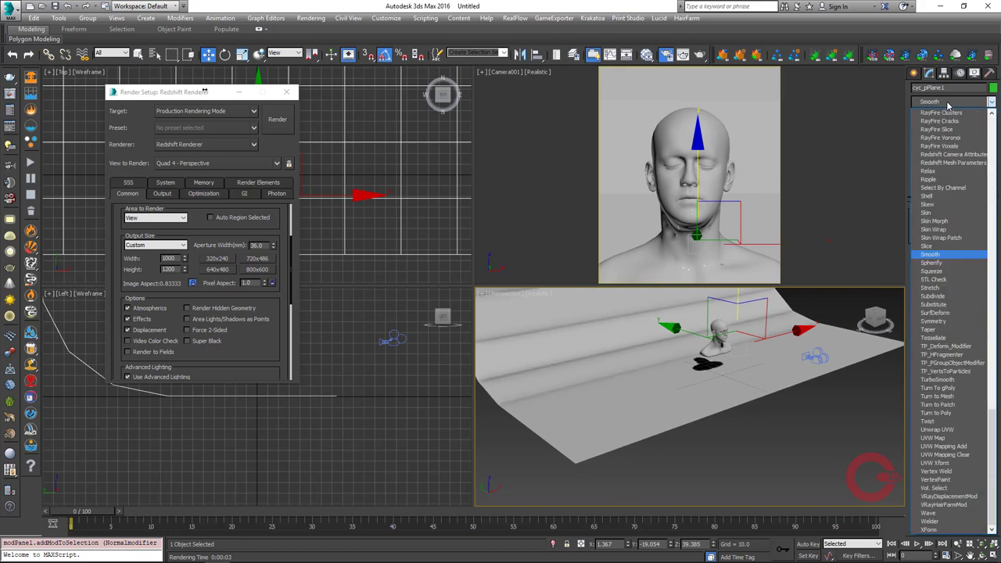
{"action": "key", "text": "Return"}
{"action": "right_click", "coordinate": [948, 116]}
{"action": "left_click", "coordinate": [899, 207]}
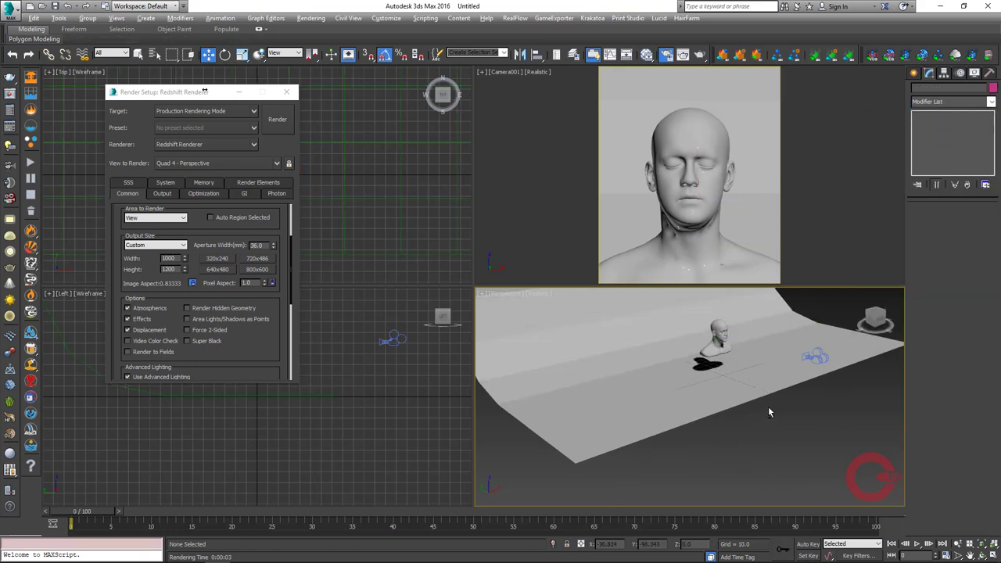
- Add an auto Smooth modifier to the floor plane and collapse it to editable poly
{"action": "middle_click_drag", "start_coordinate": [768, 413], "coordinate": [765, 415], "text": "alt"}
{"action": "left_click", "coordinate": [947, 102]}
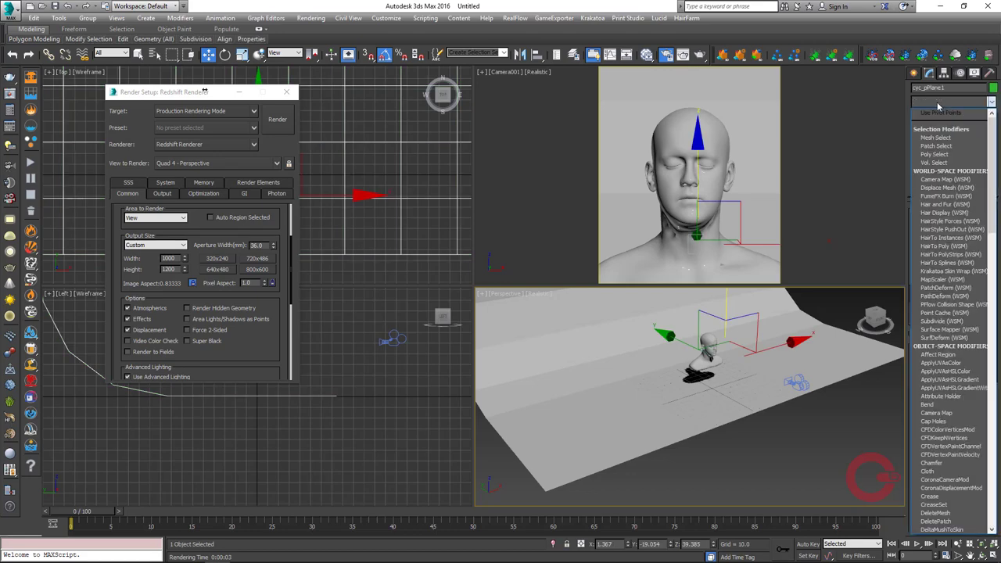
{"action": "type", "text": "sm"}
{"action": "key", "text": "Return"}
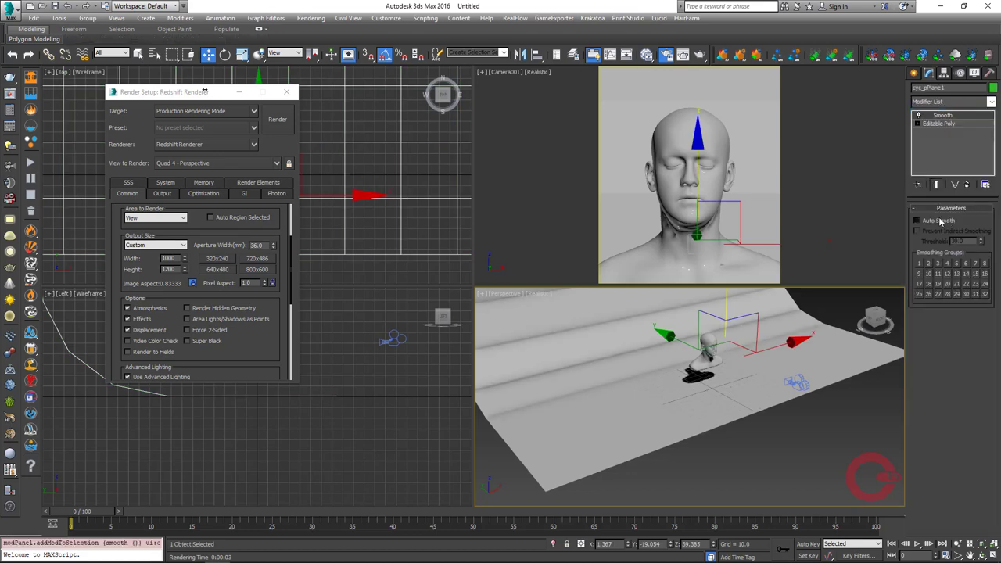
{"action": "right_click", "coordinate": [657, 378]}
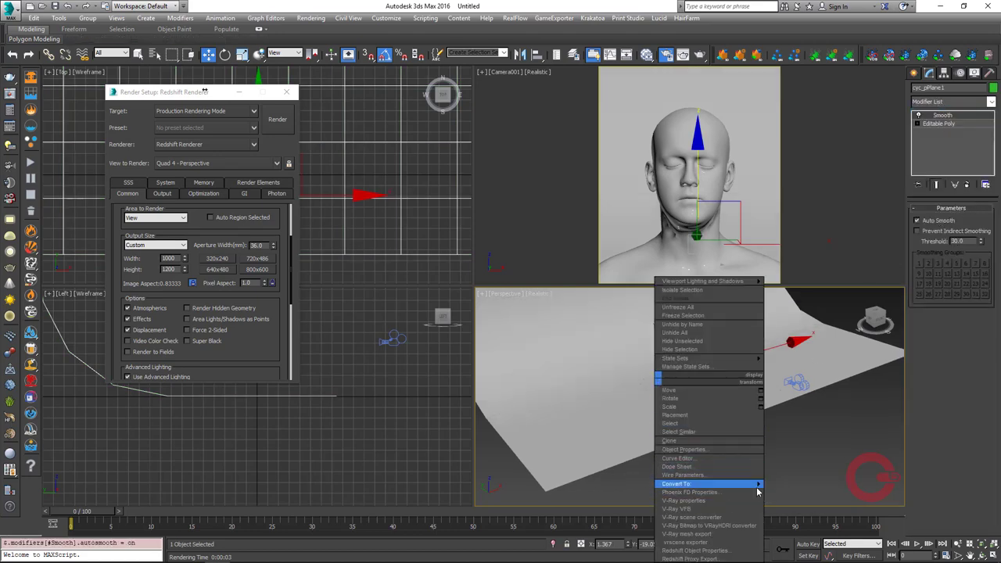
{"action": "left_click", "coordinate": [794, 493]}
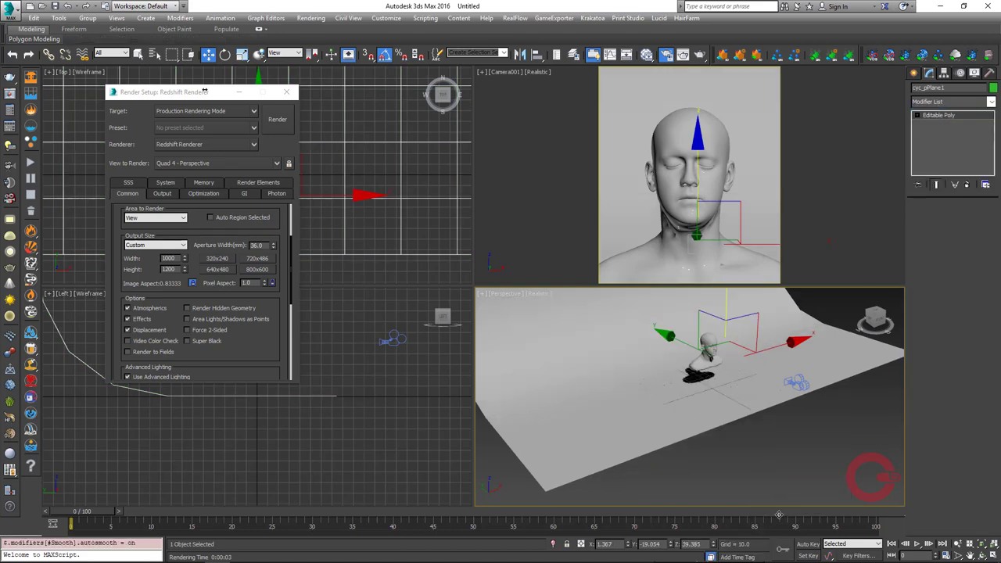
- Reset XForm on the floor plane cyc_pPlane1 via the Utilities panel
{"action": "left_click", "coordinate": [990, 74]}
{"action": "left_click", "coordinate": [957, 202]}
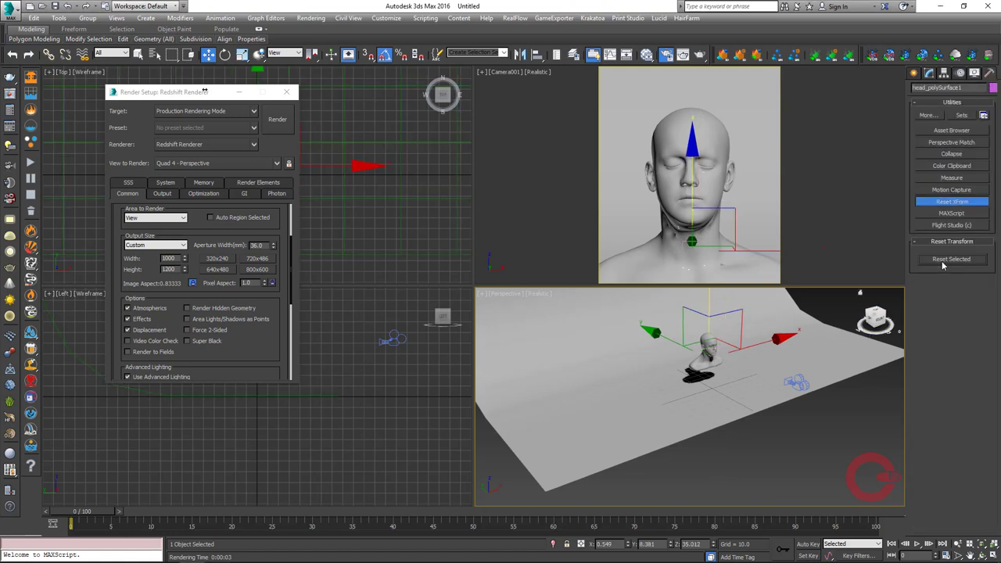
{"action": "left_click", "coordinate": [722, 484]}
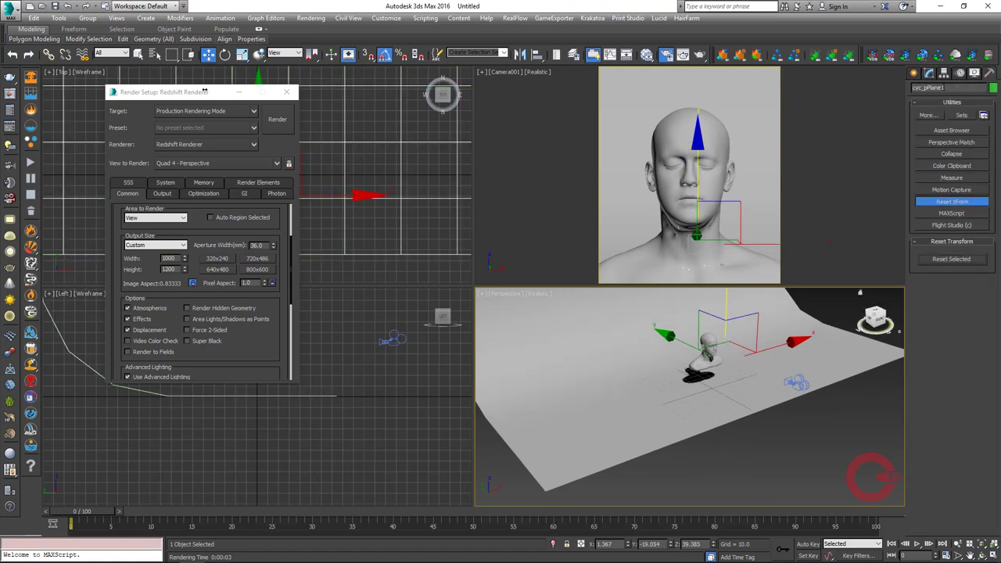
{"action": "left_click", "coordinate": [930, 72]}
- Collapse both the head and the floor plane to Editable Poly
{"action": "left_click_drag", "start_coordinate": [710, 452], "coordinate": [753, 328]}
{"action": "right_click", "coordinate": [713, 343]}
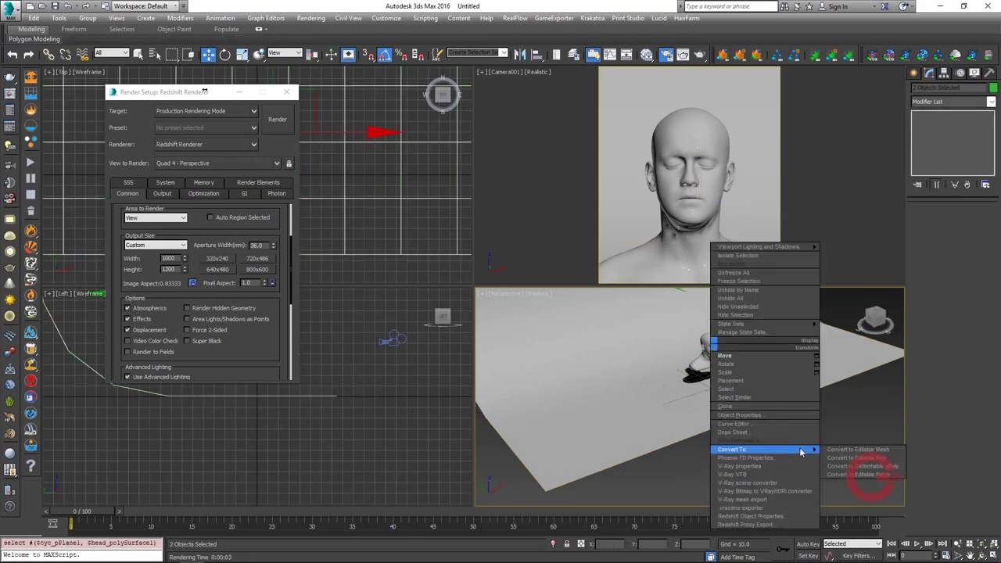
{"action": "left_click", "coordinate": [829, 456]}
{"action": "left_click", "coordinate": [825, 437]}
{"action": "middle_click_drag", "start_coordinate": [817, 407], "coordinate": [787, 464], "text": "alt"}
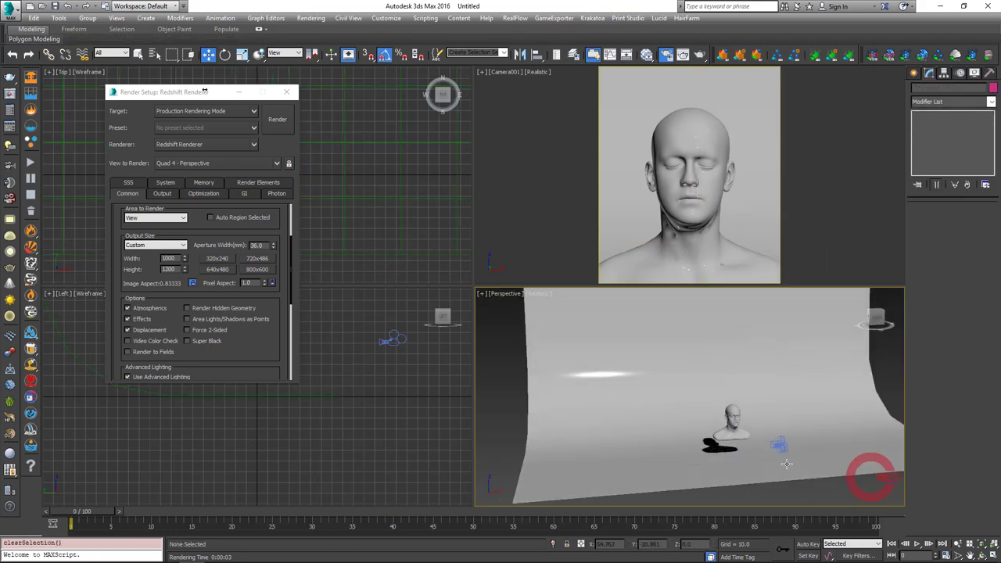
- Set Material #27's reflection roughness to 0.4 with the GGX BRDF
{"action": "key", "text": "m"}
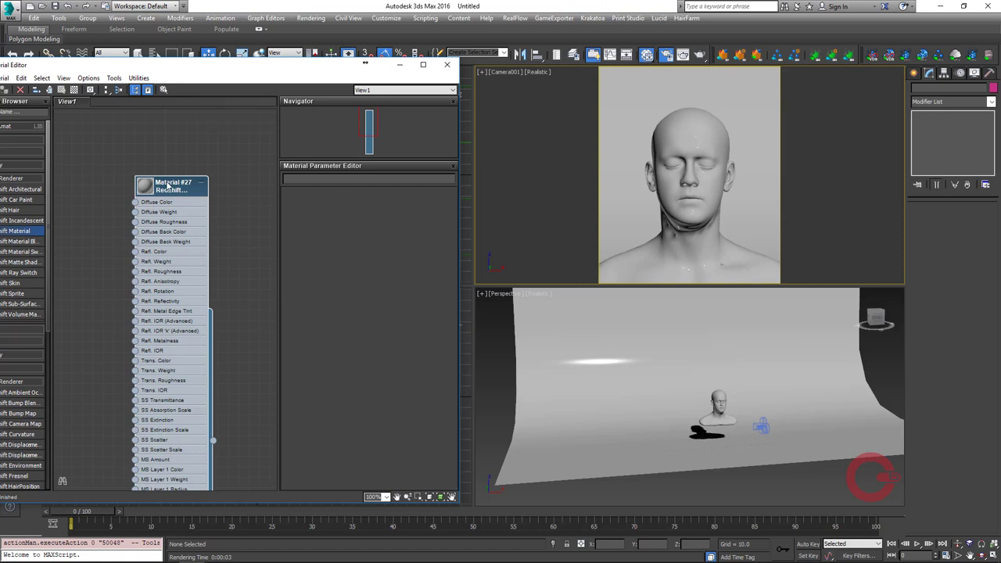
{"action": "scroll", "coordinate": [388, 324], "scroll_direction": "down", "scroll_amount": 1}
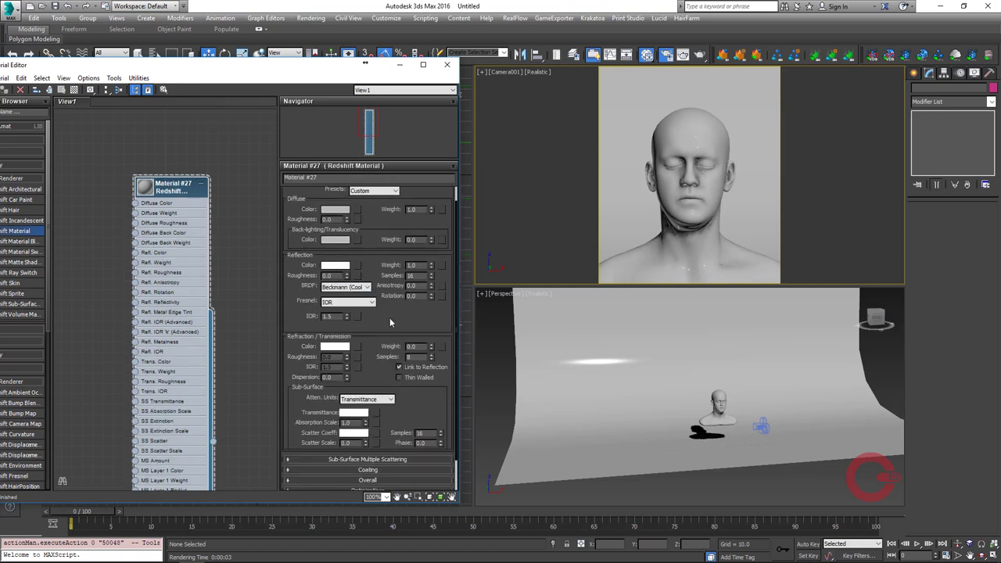
{"action": "type", "text": "0.4"}
{"action": "key", "text": "Return"}
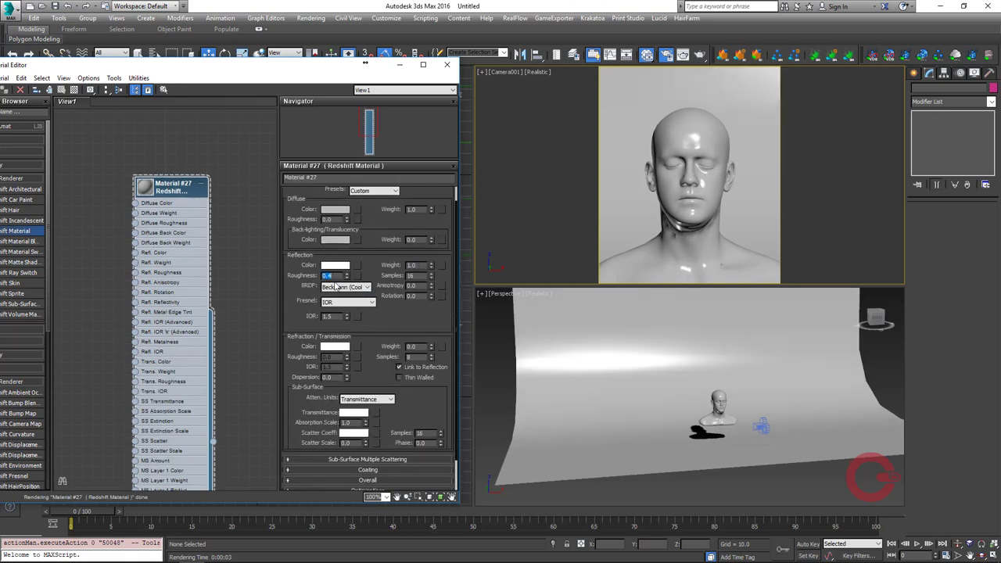
{"action": "left_click", "coordinate": [346, 286]}
{"action": "left_click", "coordinate": [346, 300]}
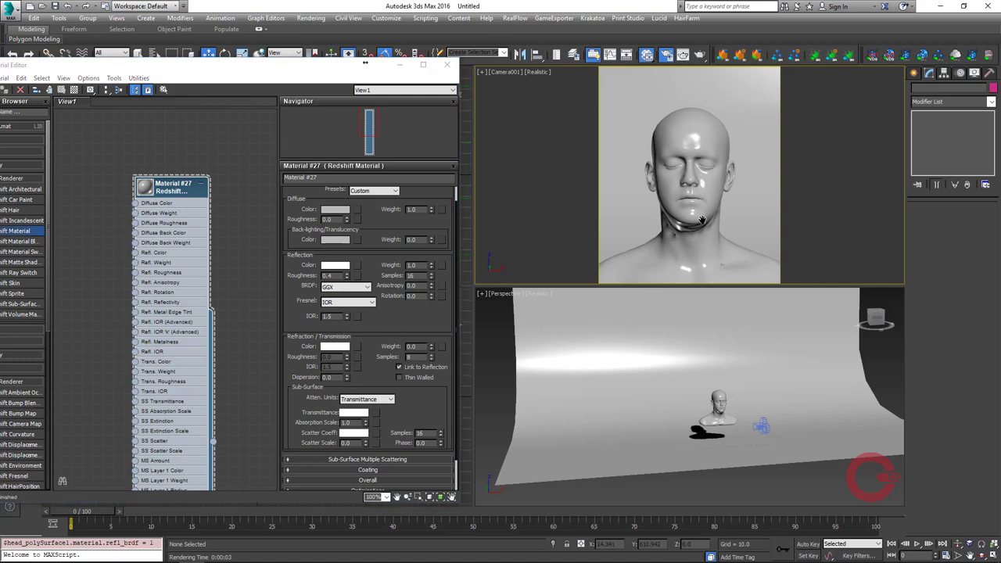
- Render a test frame with Shift+Q, then close the render and material editor
{"action": "key", "text": "shift+q"}
{"action": "left_click", "coordinate": [508, 45]}
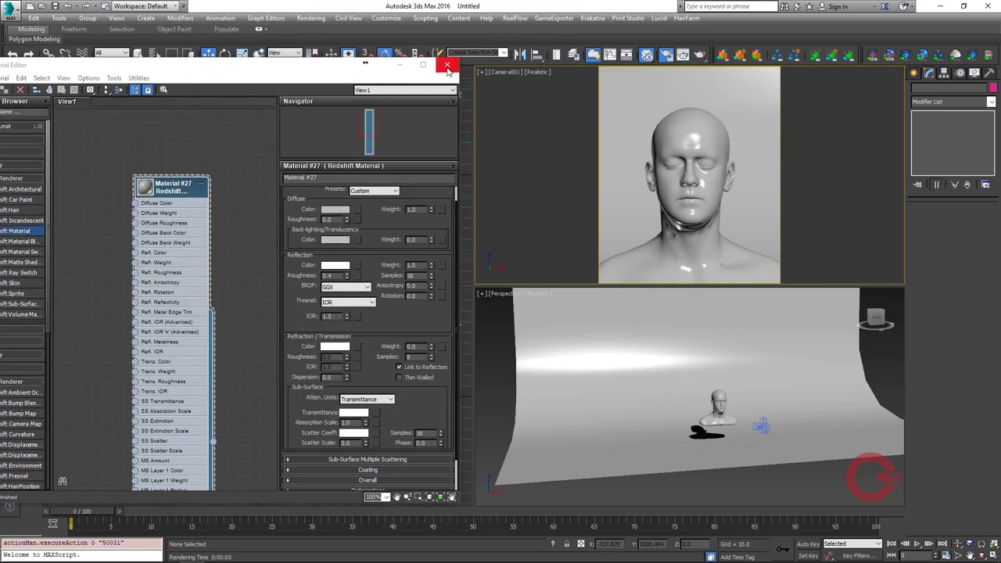
{"action": "left_click", "coordinate": [447, 63]}
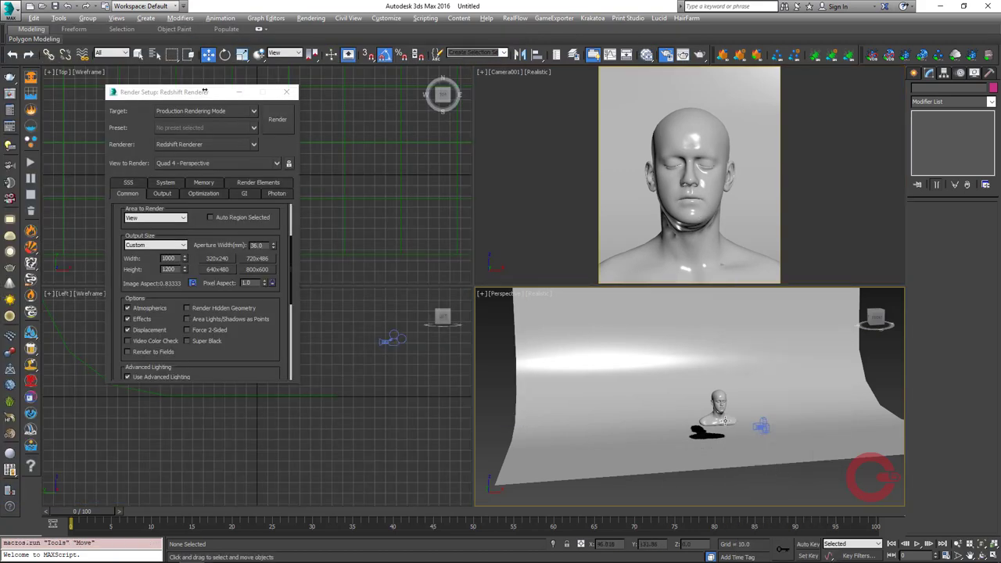
- Maximize the Perspective view and check Camera001's Hierarchy Link Info locks
{"action": "key", "text": "alt+w"}
{"action": "middle_click_drag", "start_coordinate": [724, 423], "coordinate": [793, 205], "text": "alt"}
{"action": "left_click", "coordinate": [782, 290]}
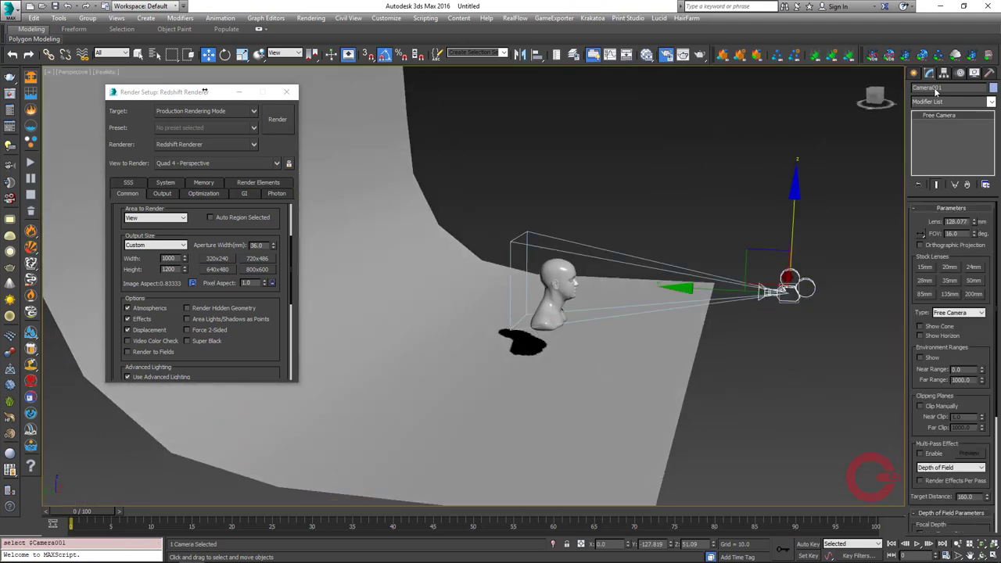
{"action": "left_click", "coordinate": [944, 73]}
{"action": "left_click", "coordinate": [983, 101]}
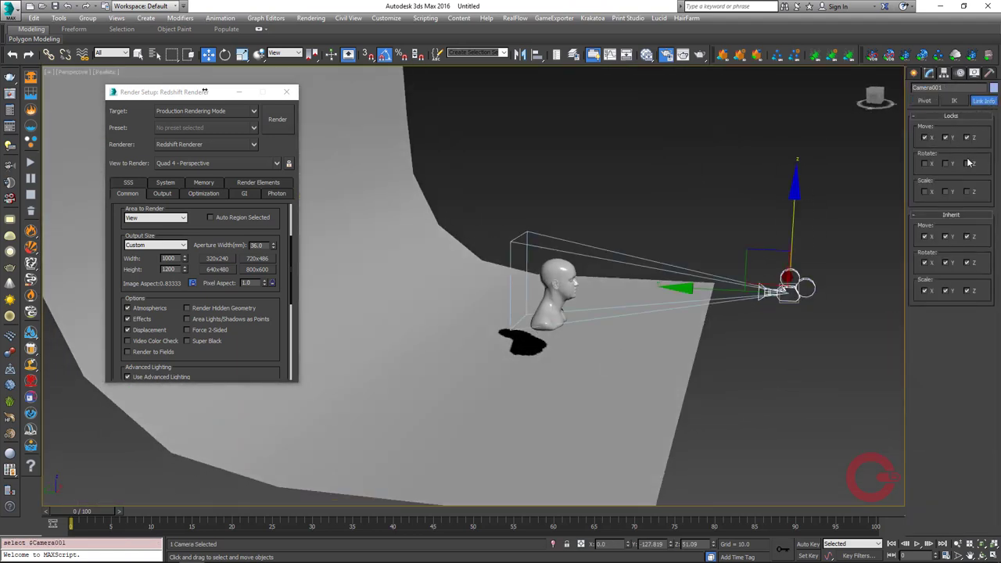
{"action": "left_click", "coordinate": [771, 395]}
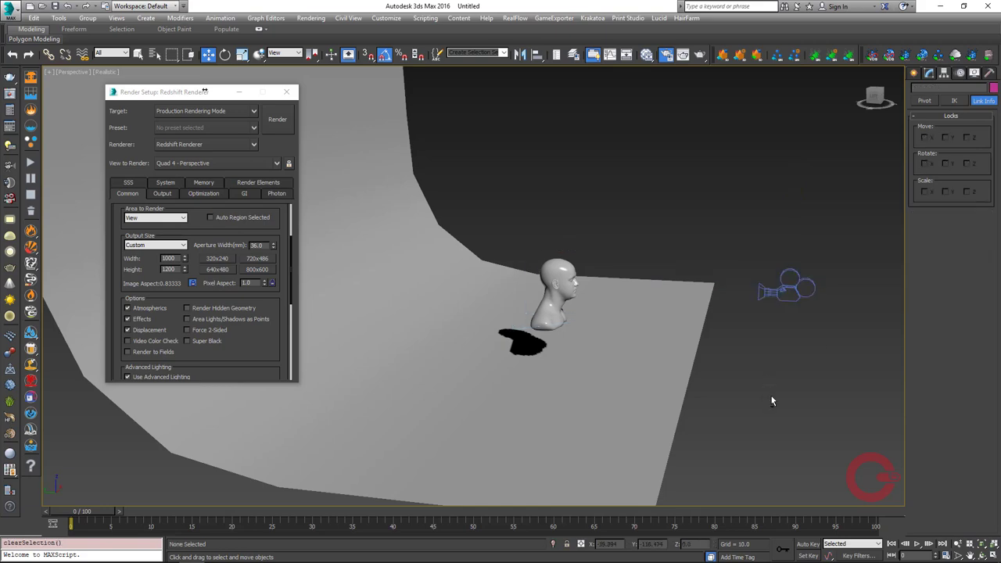
- Orbit and zoom in on the head bust to inspect it up close
{"action": "middle_click_drag", "start_coordinate": [771, 395], "coordinate": [643, 359], "text": "alt"}
{"action": "scroll", "coordinate": [643, 359], "scroll_direction": "up", "scroll_amount": 5}
{"action": "left_click", "coordinate": [547, 344]}
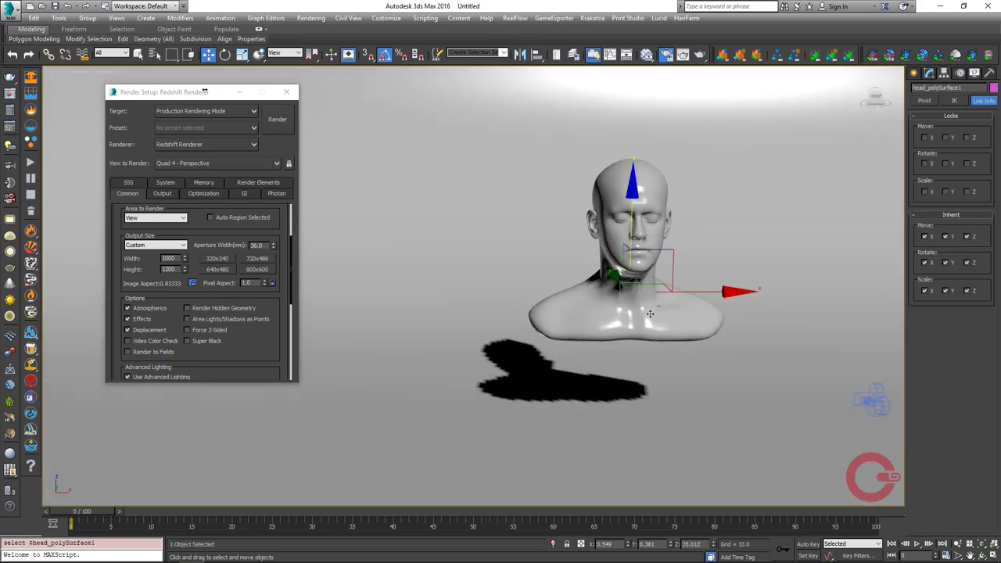
{"action": "mouse_move", "coordinate": [547, 344]}
{"action": "middle_mouse_down", "text": "alt"}
{"action": "mouse_move", "coordinate": [617, 324]}
{"action": "mouse_move", "coordinate": [577, 366]}
{"action": "middle_mouse_up", "text": "alt"}
{"action": "scroll", "coordinate": [616, 324], "scroll_direction": "up", "scroll_amount": 3}
{"action": "scroll", "coordinate": [616, 324], "scroll_direction": "down", "scroll_amount": 6}
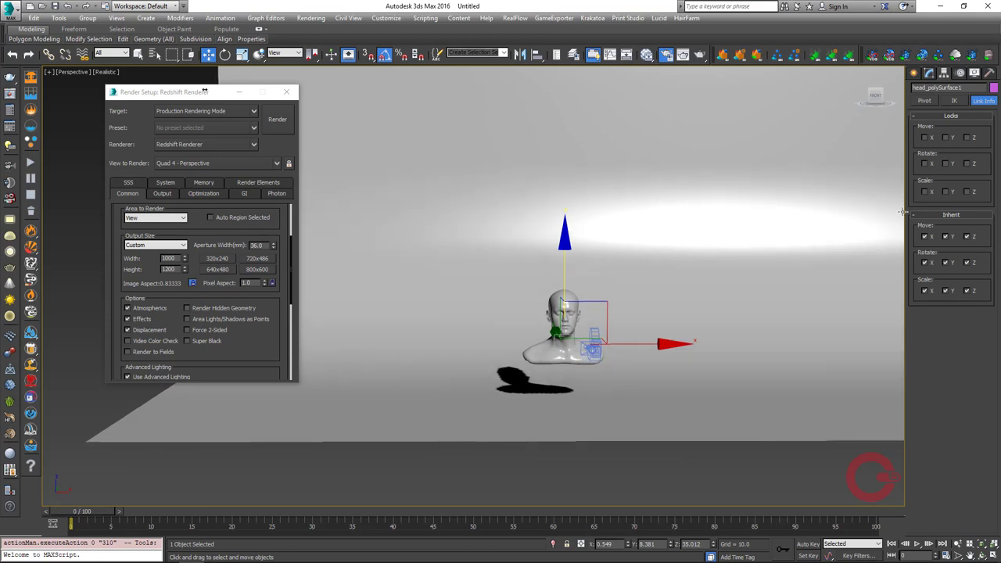
- Draw a Redshift Physical area light in the scene
{"action": "left_click", "coordinate": [915, 72]}
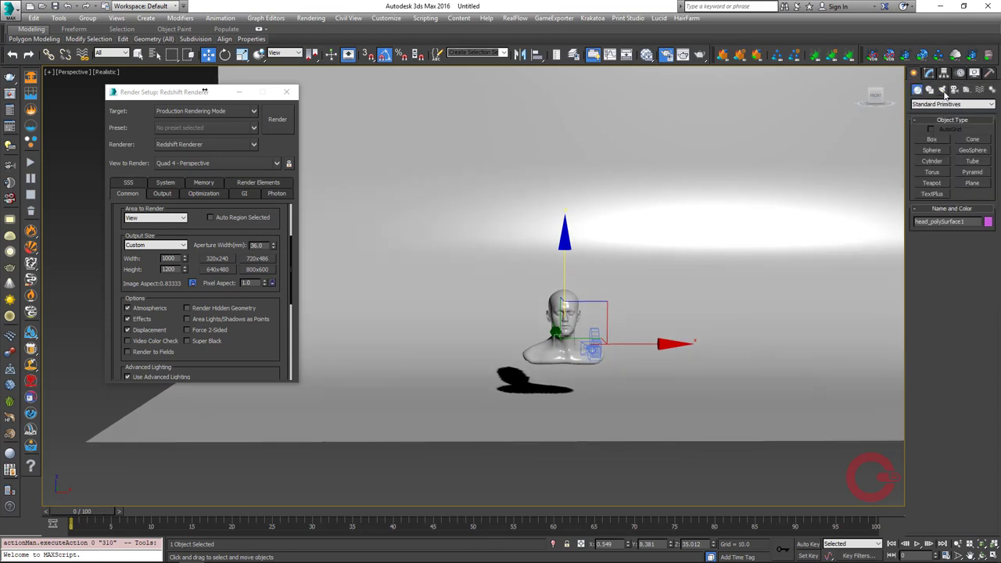
{"action": "left_click", "coordinate": [943, 91]}
{"action": "left_click", "coordinate": [952, 104]}
{"action": "left_click", "coordinate": [950, 144]}
{"action": "left_click", "coordinate": [932, 139]}
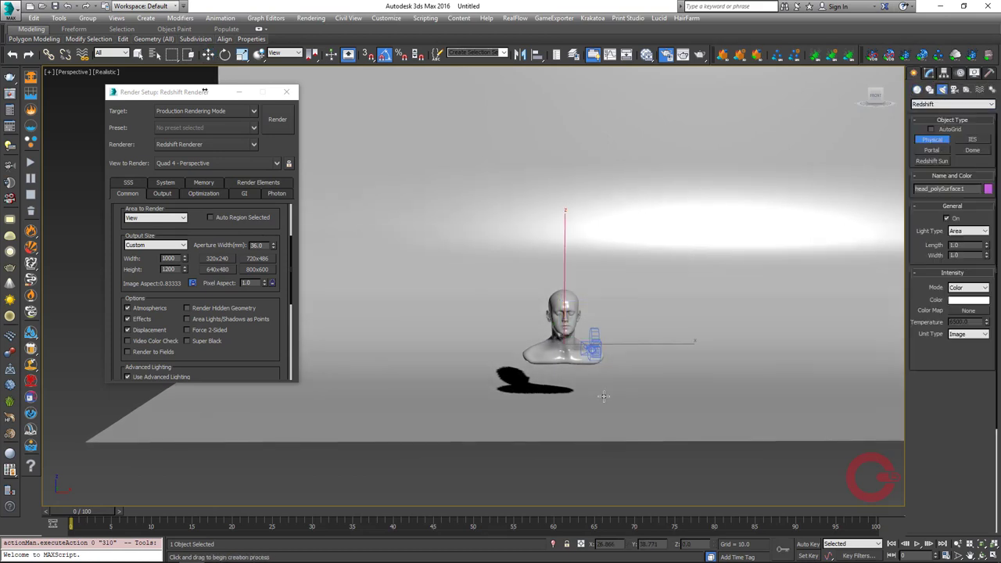
{"action": "middle_click_drag", "start_coordinate": [594, 352], "coordinate": [669, 371], "text": "alt"}
{"action": "left_click_drag", "start_coordinate": [666, 388], "coordinate": [665, 401]}
- Tilt and move the light above the bust so its shadow falls on the floor
{"action": "key", "text": "w"}
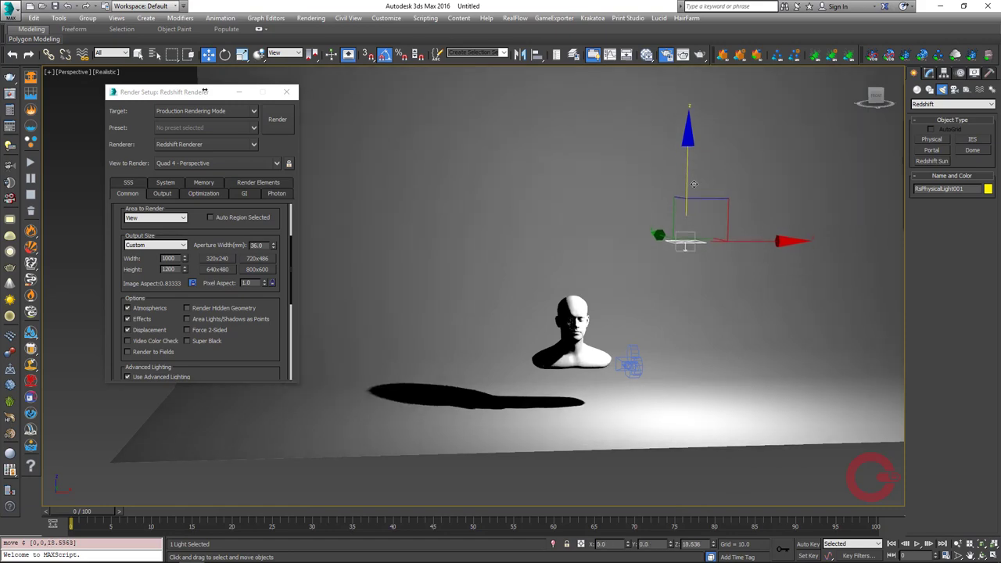
{"action": "key", "text": "e"}
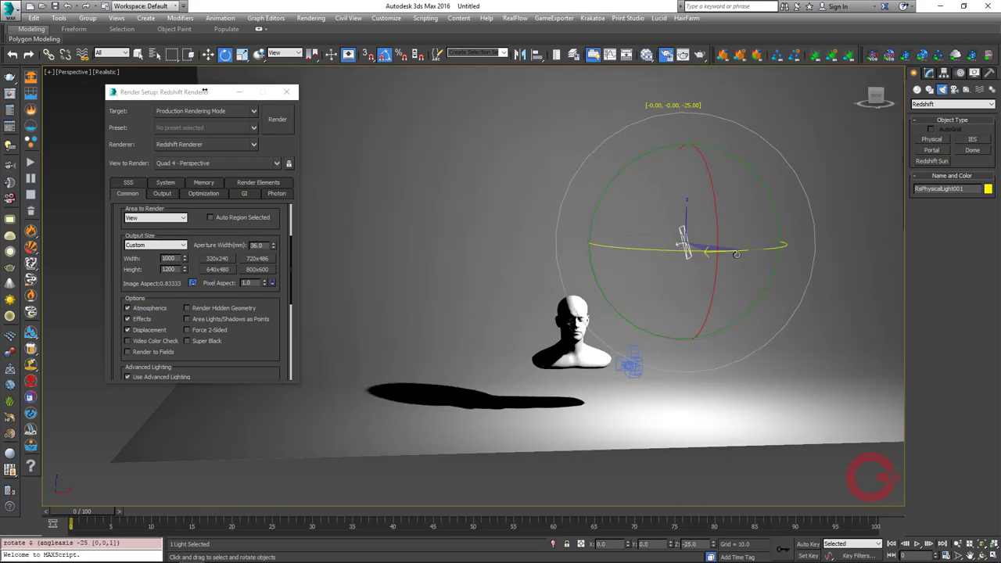
{"action": "left_click_drag", "start_coordinate": [665, 146], "coordinate": [676, 302]}
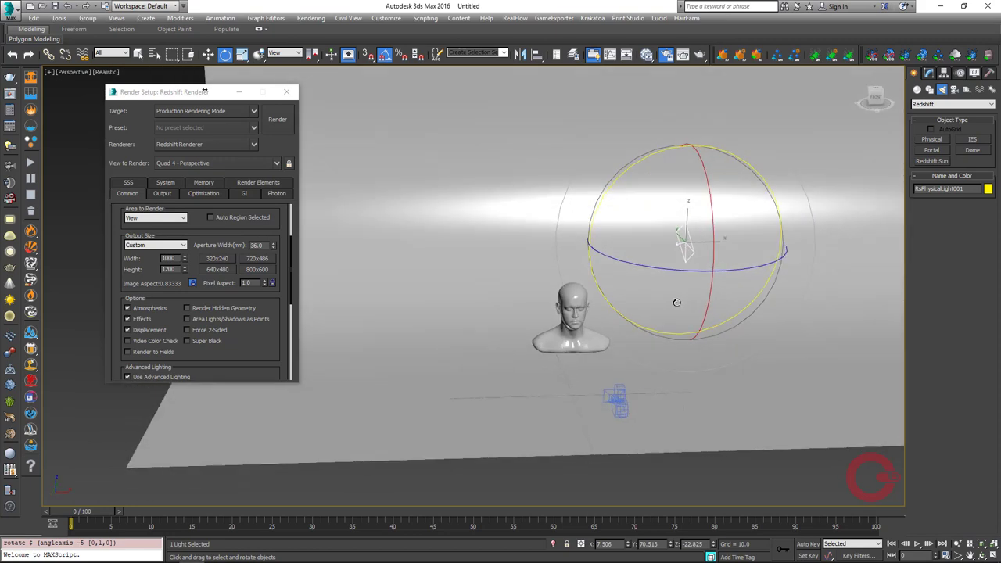
{"action": "middle_click_drag", "start_coordinate": [677, 302], "coordinate": [708, 255], "text": "alt"}
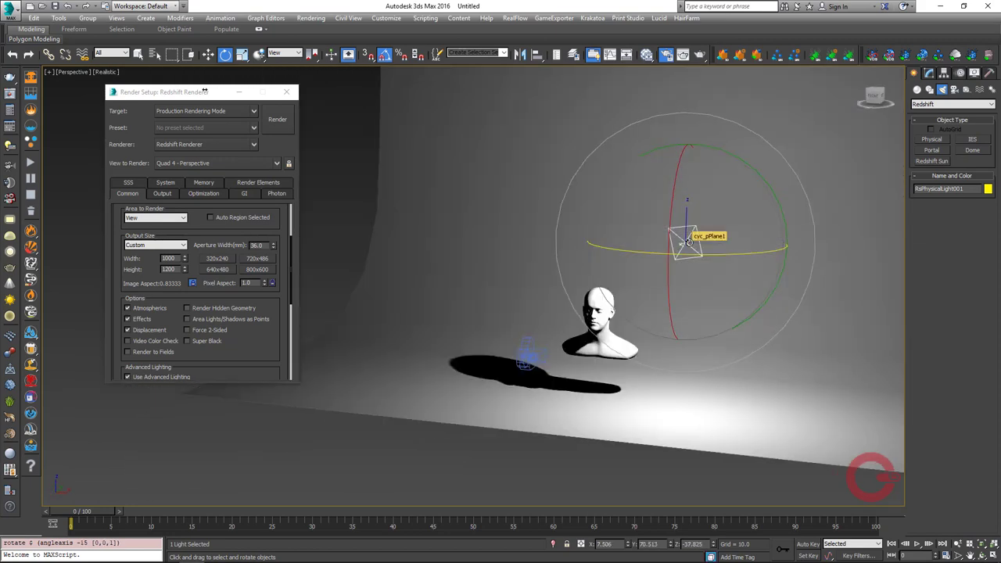
{"action": "key", "text": "w"}
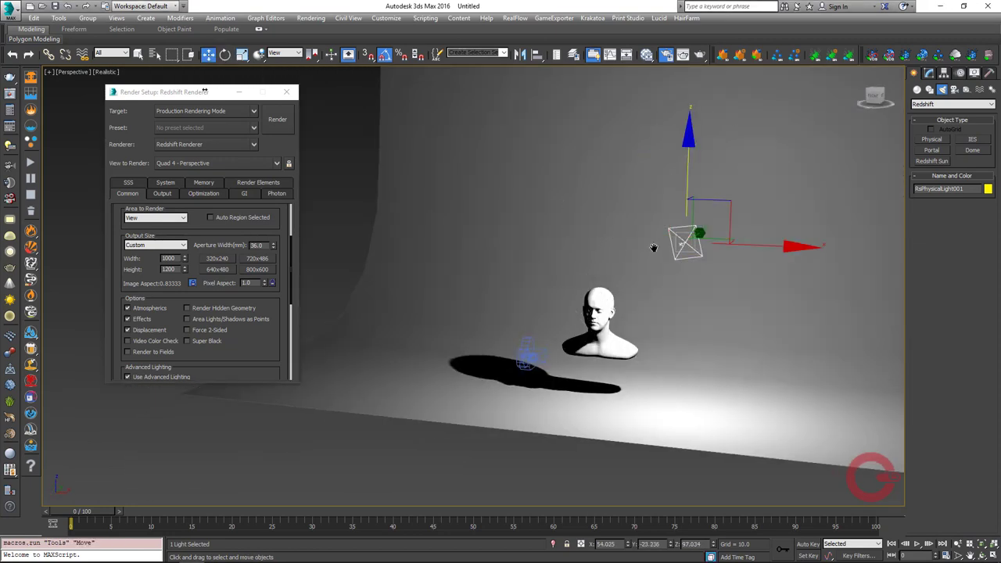
{"action": "mouse_move", "coordinate": [678, 261]}
{"action": "middle_mouse_down", "text": "alt"}
{"action": "mouse_move", "coordinate": [682, 279]}
{"action": "mouse_move", "coordinate": [643, 250]}
{"action": "middle_mouse_up", "text": "alt"}
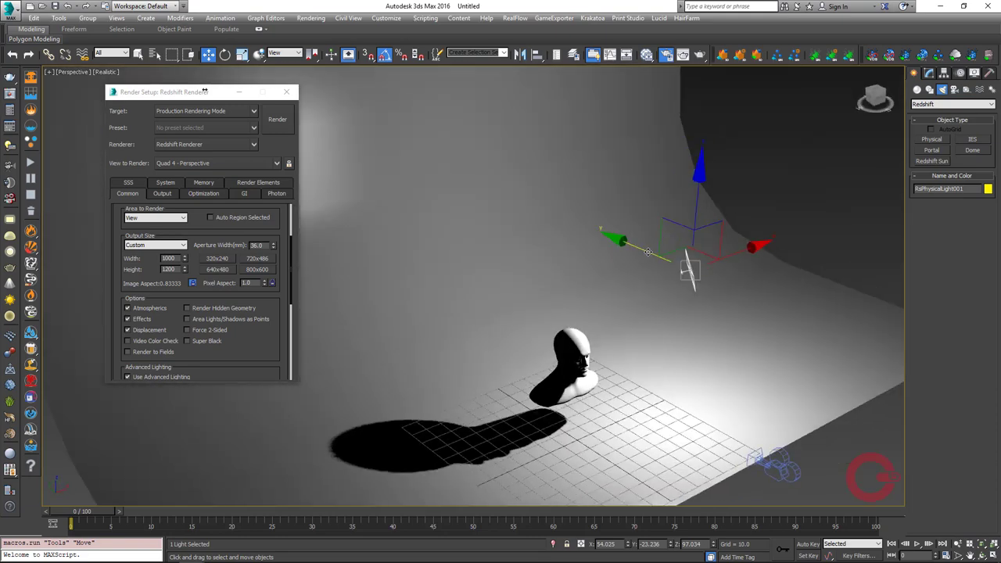
{"action": "left_click_drag", "start_coordinate": [642, 250], "coordinate": [647, 252]}
{"action": "left_click_drag", "start_coordinate": [745, 256], "coordinate": [731, 258]}
{"action": "middle_click_drag", "start_coordinate": [731, 259], "coordinate": [704, 235], "text": "alt"}
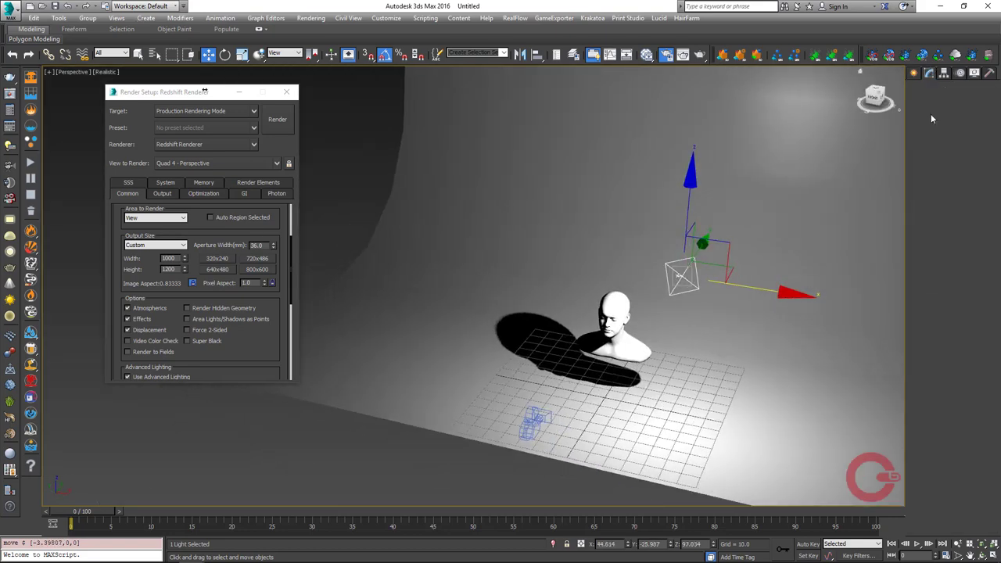
- Set the light's Length and Width to 10
{"action": "left_click", "coordinate": [929, 71]}
{"action": "scroll", "coordinate": [931, 293], "scroll_direction": "down", "scroll_amount": 2}
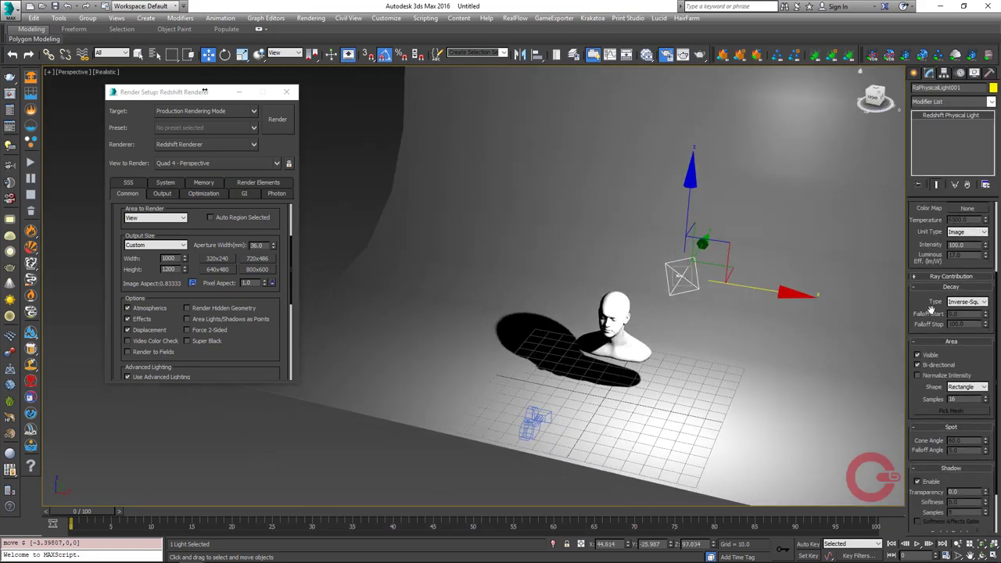
{"action": "scroll", "coordinate": [938, 293], "scroll_direction": "up", "scroll_amount": 2}
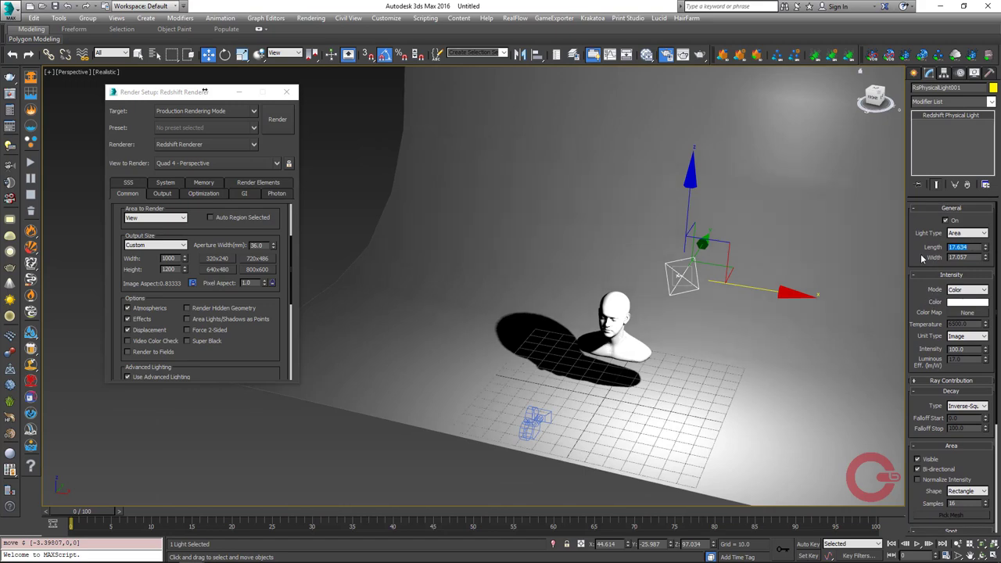
{"action": "type", "text": "10"}
{"action": "key", "text": "Tab"}
{"action": "type", "text": "10"}
{"action": "key", "text": "Return"}
- Clone the area light and move the copy down and to the left
{"action": "scroll", "coordinate": [936, 366], "scroll_direction": "down", "scroll_amount": 1}
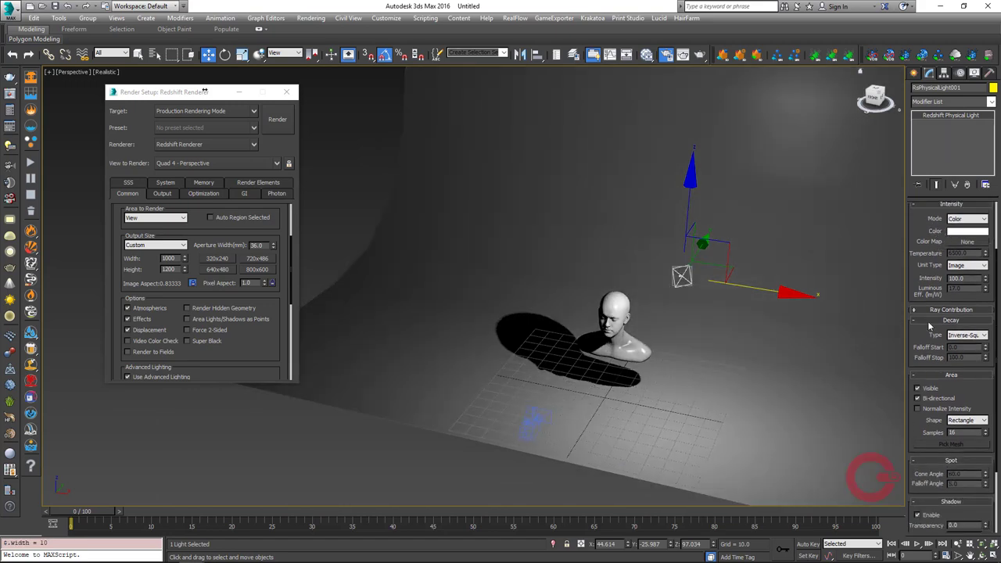
{"action": "middle_click_drag", "start_coordinate": [641, 344], "coordinate": [683, 350], "text": "alt"}
{"action": "key", "text": "ctrl+v"}
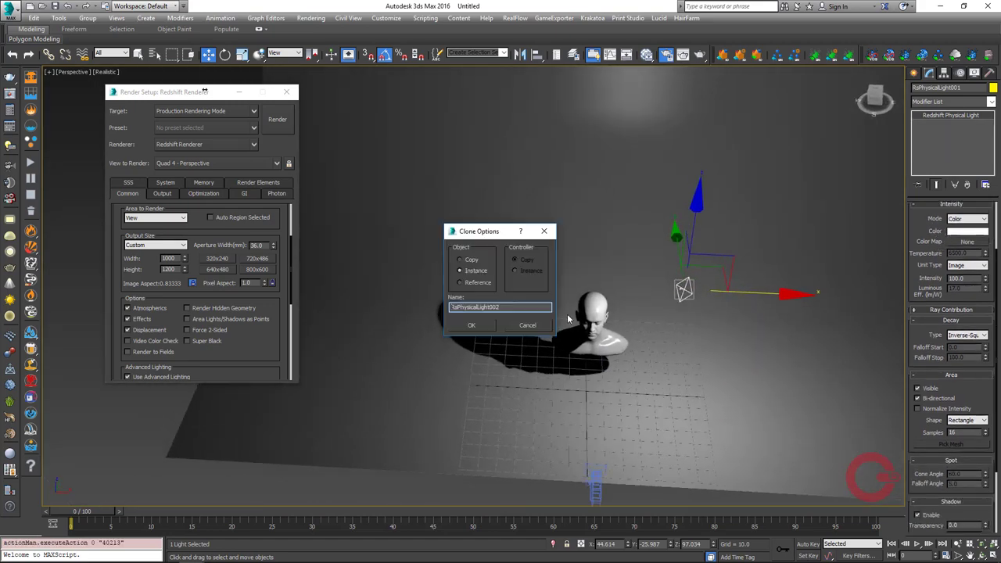
{"action": "left_click", "coordinate": [473, 326]}
{"action": "middle_click_drag", "start_coordinate": [589, 380], "coordinate": [644, 402], "text": "alt"}
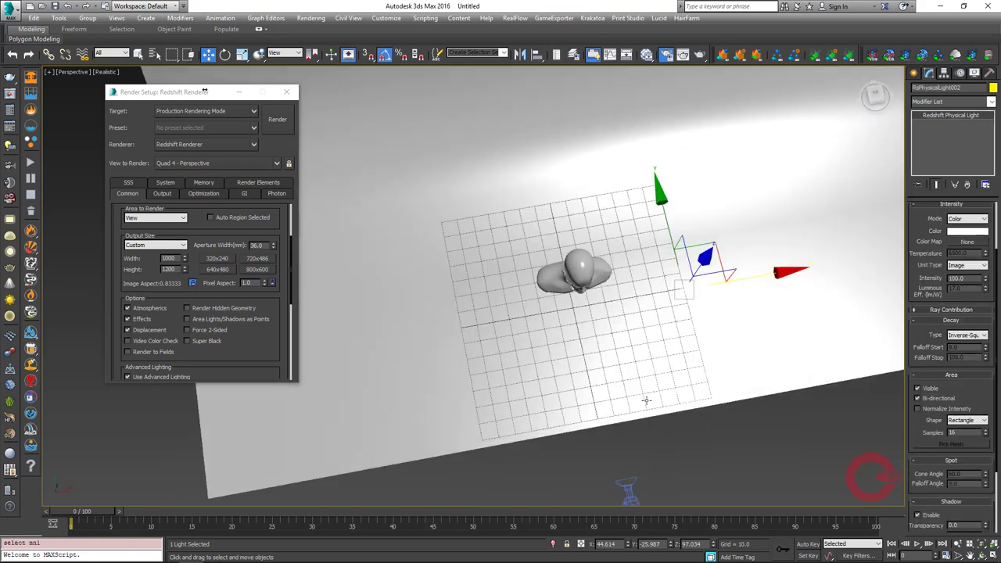
{"action": "left_click_drag", "start_coordinate": [693, 263], "coordinate": [503, 366]}
- Rotate the cloned light and lower it further
{"action": "right_click", "coordinate": [530, 309]}
{"action": "left_click", "coordinate": [546, 346]}
{"action": "left_click_drag", "start_coordinate": [554, 289], "coordinate": [573, 353]}
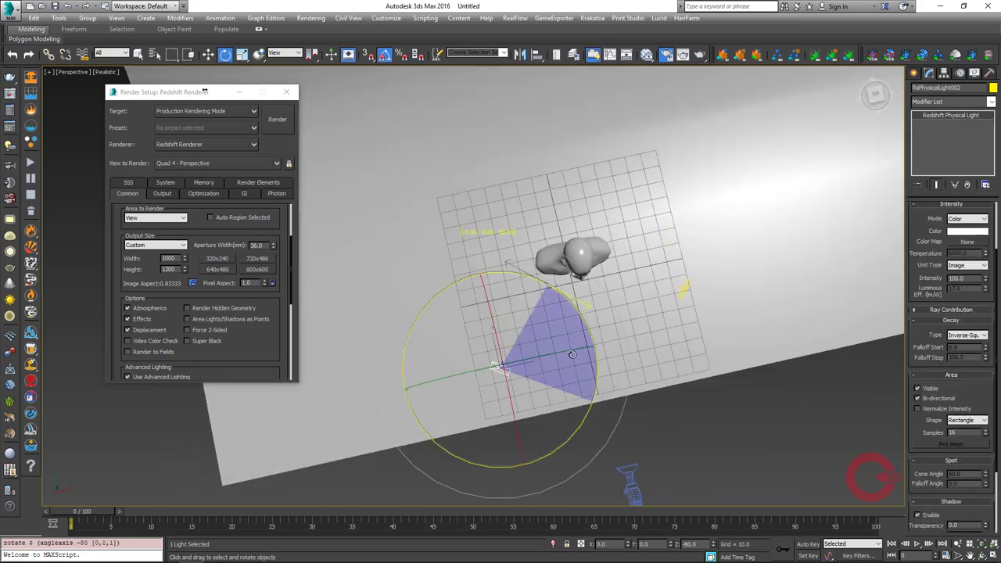
{"action": "key", "text": "shift+z"}
{"action": "key", "text": "w"}
{"action": "left_click_drag", "start_coordinate": [501, 282], "coordinate": [501, 306]}
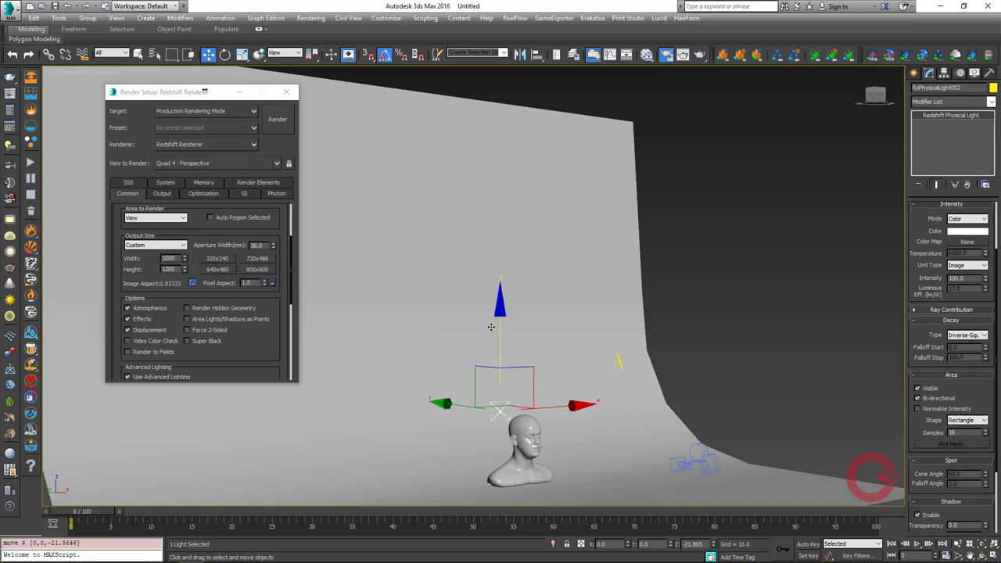
- Tilt the cloned light 10° around Y and 25° around X
{"action": "right_click", "coordinate": [496, 303]}
{"action": "left_click", "coordinate": [516, 334]}
{"action": "left_click_drag", "start_coordinate": [512, 369], "coordinate": [494, 354]}
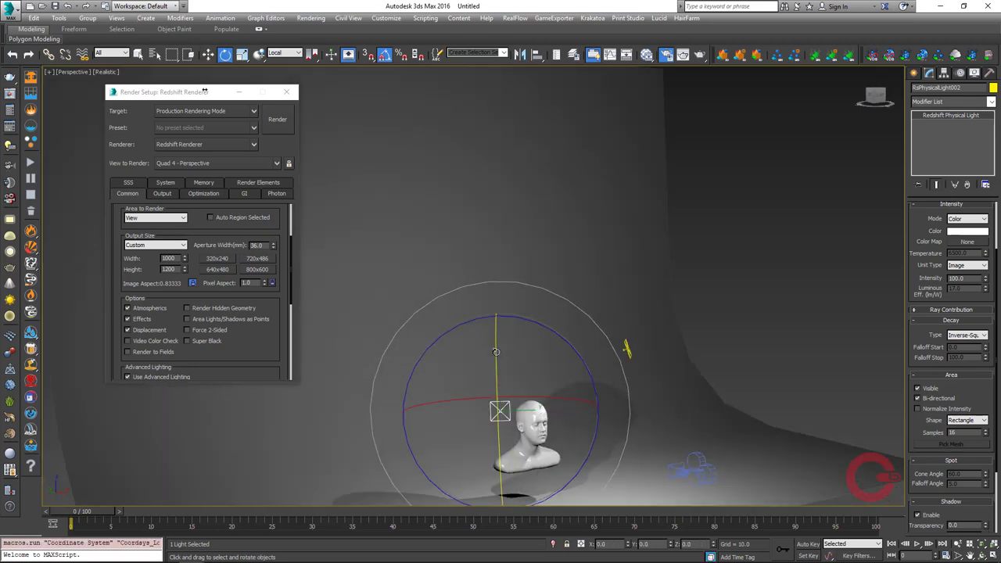
{"action": "middle_click_drag", "start_coordinate": [531, 401], "coordinate": [547, 407], "text": "alt"}
{"action": "left_click_drag", "start_coordinate": [560, 403], "coordinate": [580, 347]}
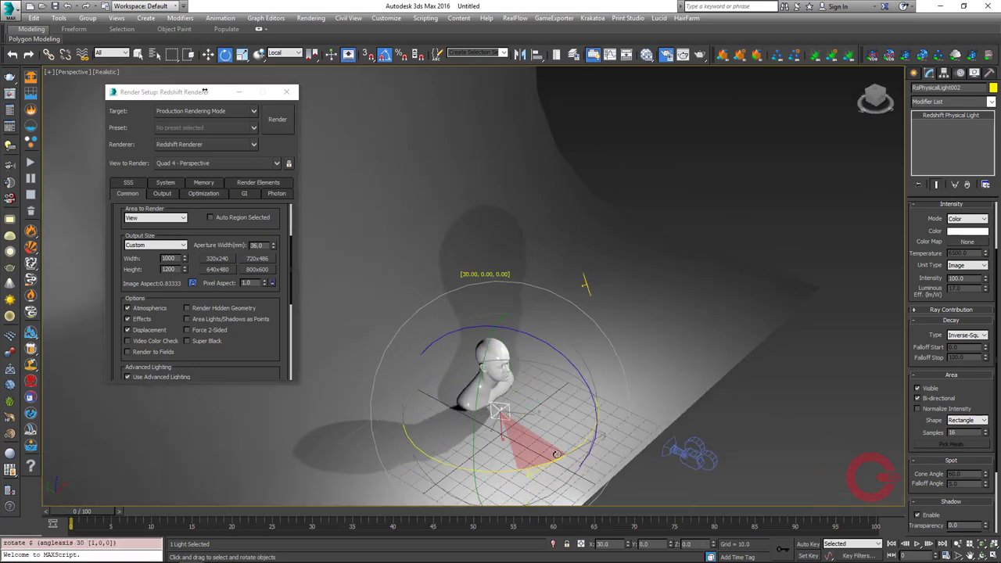
{"action": "key", "text": "shift+z"}
{"action": "middle_click_drag", "start_coordinate": [579, 346], "coordinate": [575, 383], "text": "alt"}
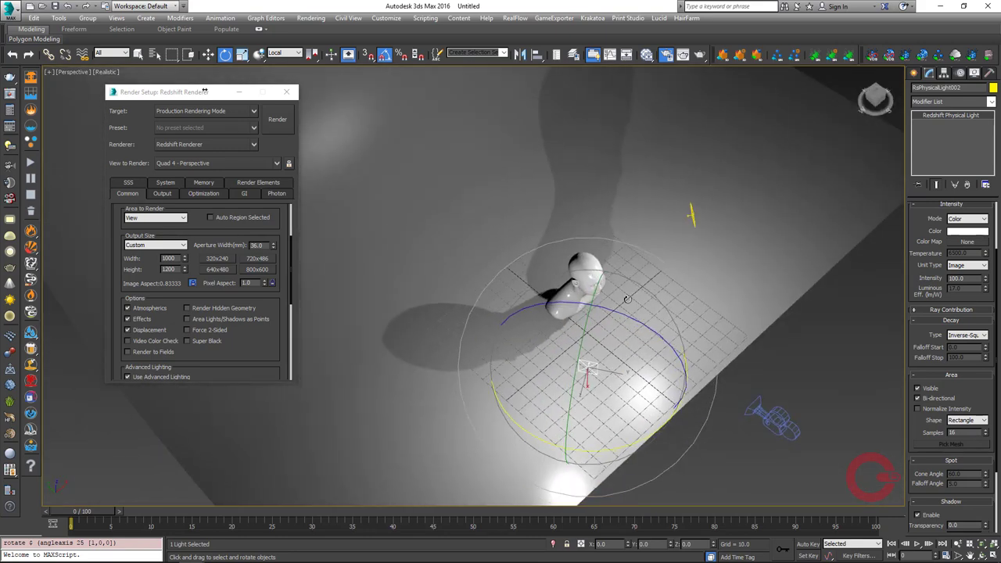
- Shift-copy the light into a third one and rotate it toward the bust
{"action": "key", "text": "w"}
{"action": "left_click_drag", "start_coordinate": [542, 321], "coordinate": [500, 234], "text": "shift"}
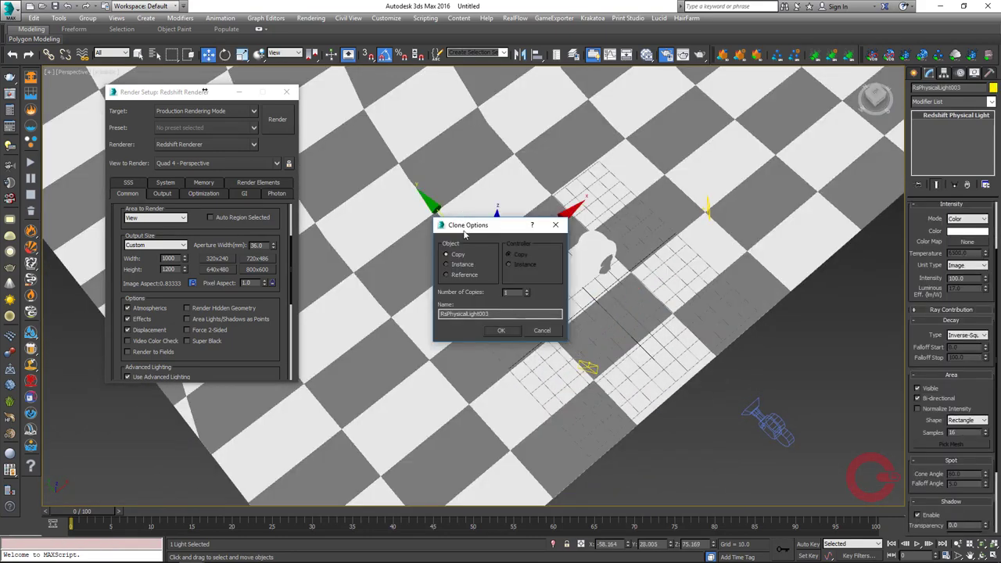
{"action": "key", "text": "Return"}
{"action": "mouse_move", "coordinate": [500, 235]}
{"action": "middle_mouse_down", "text": "alt"}
{"action": "mouse_move", "coordinate": [518, 234]}
{"action": "mouse_move", "coordinate": [579, 168]}
{"action": "middle_mouse_up", "text": "alt"}
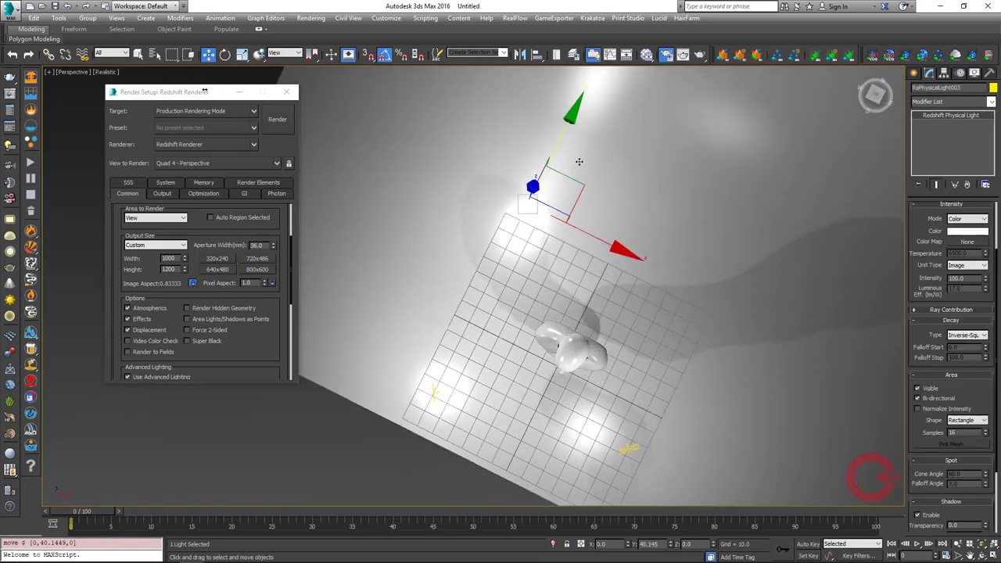
{"action": "key", "text": "e"}
{"action": "mouse_move", "coordinate": [592, 174]}
{"action": "left_mouse_down"}
{"action": "mouse_move", "coordinate": [563, 271]}
{"action": "mouse_move", "coordinate": [551, 258]}
{"action": "left_mouse_up"}
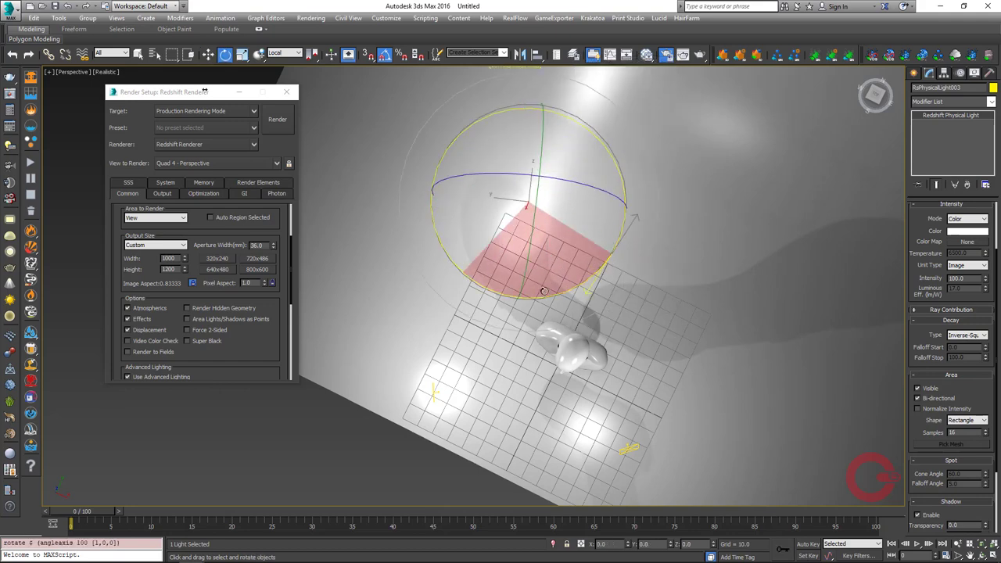
{"action": "middle_click_drag", "start_coordinate": [551, 258], "coordinate": [585, 203], "text": "alt"}
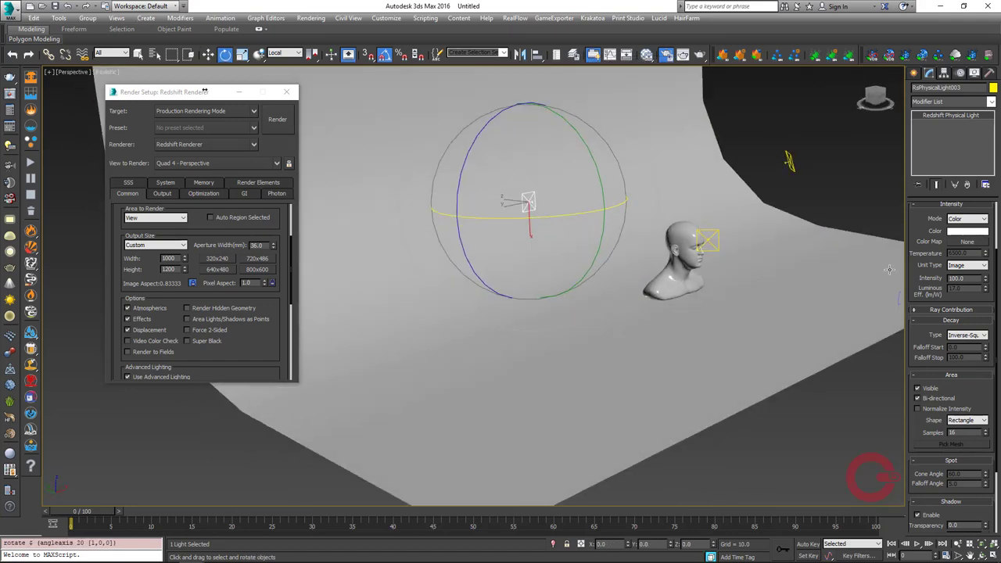
- Set the third light's Length to 20, switch to Shaded display, and tilt it slightly
{"action": "scroll", "coordinate": [950, 313], "scroll_direction": "up", "scroll_amount": 3}
{"action": "left_click_drag", "start_coordinate": [985, 246], "coordinate": [983, 221]}
{"action": "left_click", "coordinate": [107, 72]}
{"action": "left_click", "coordinate": [129, 94]}
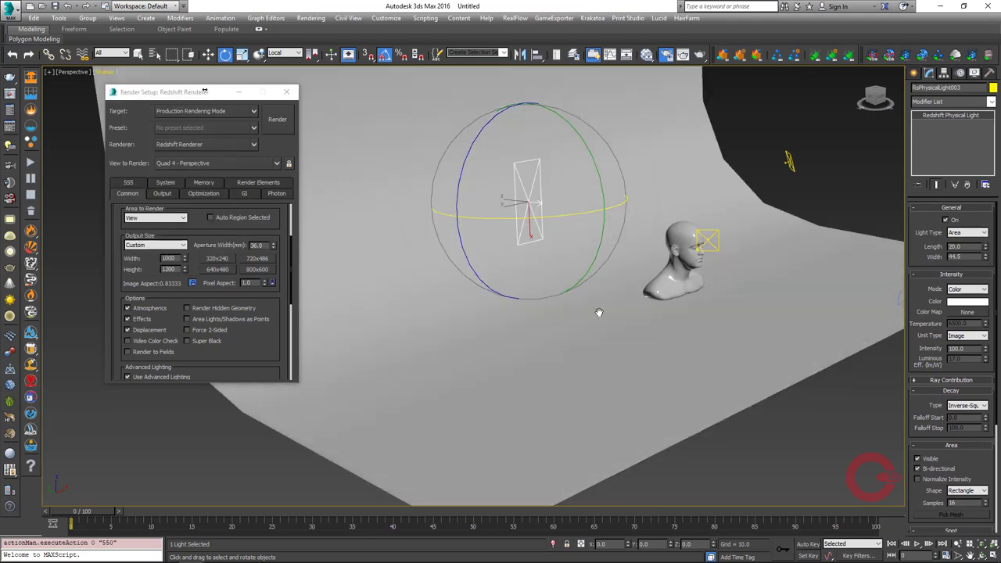
{"action": "middle_click_drag", "start_coordinate": [599, 313], "coordinate": [606, 234], "text": "alt"}
{"action": "left_click_drag", "start_coordinate": [606, 234], "coordinate": [619, 229]}
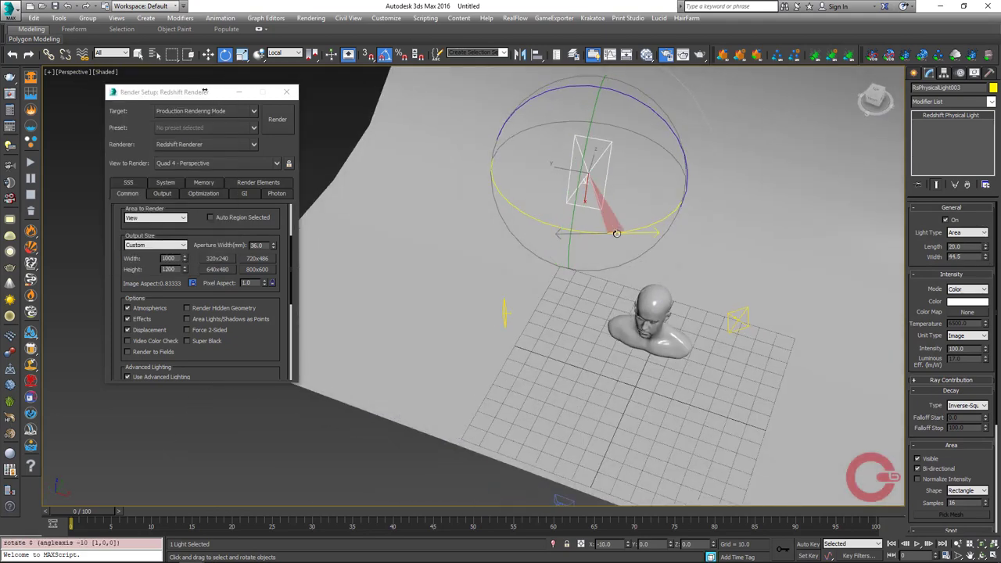
{"action": "mouse_move", "coordinate": [625, 235]}
{"action": "middle_mouse_down", "text": "alt"}
{"action": "mouse_move", "coordinate": [732, 269]}
{"action": "mouse_move", "coordinate": [609, 356]}
{"action": "mouse_move", "coordinate": [582, 354]}
{"action": "mouse_move", "coordinate": [602, 334]}
{"action": "middle_mouse_up", "text": "alt"}
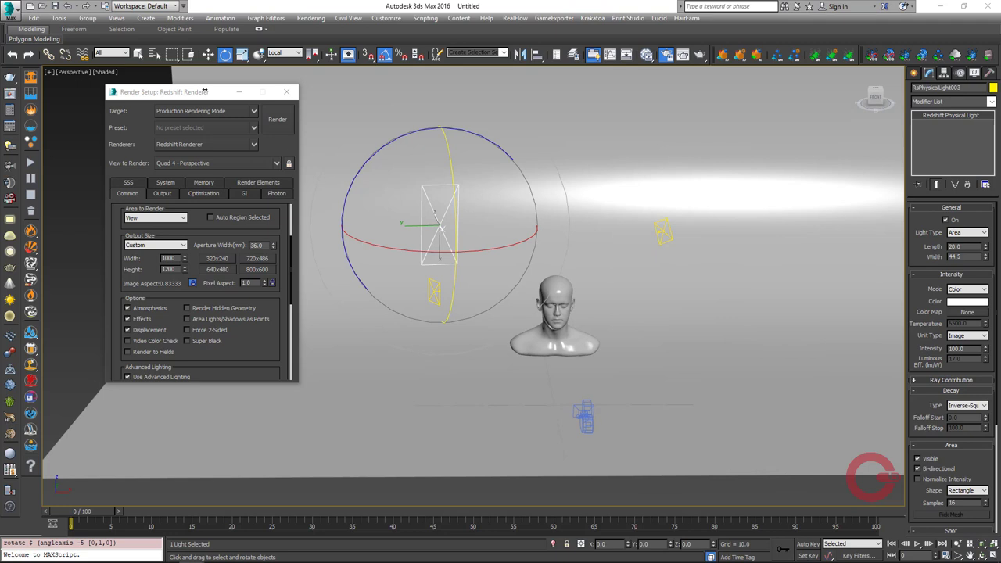
- Give RsPhysicalLight003 a pale blue colour at intensity 250
{"action": "key", "text": "w"}
{"action": "left_click", "coordinate": [968, 299]}
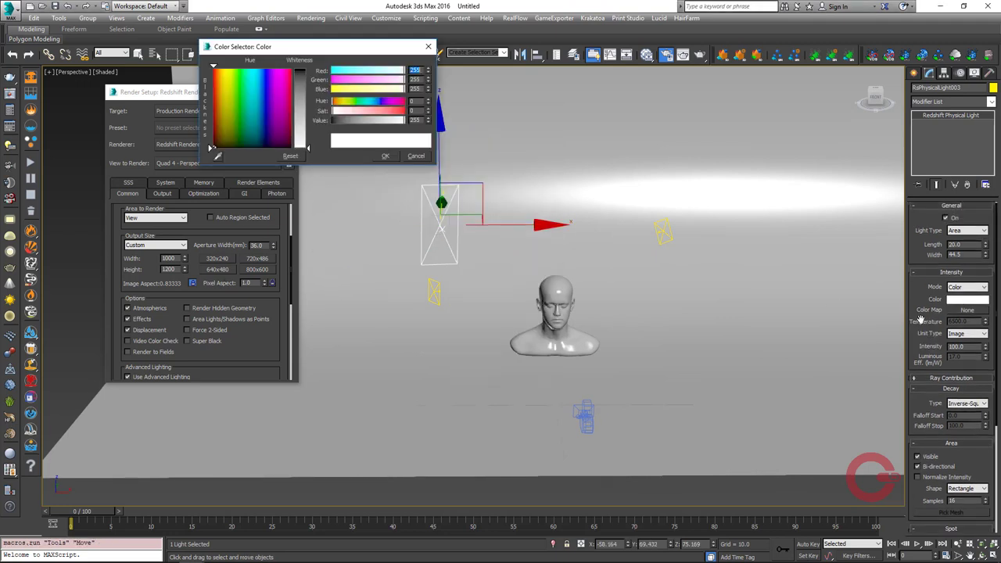
{"action": "left_click_drag", "start_coordinate": [397, 72], "coordinate": [395, 71]}
{"action": "left_click_drag", "start_coordinate": [397, 80], "coordinate": [398, 83]}
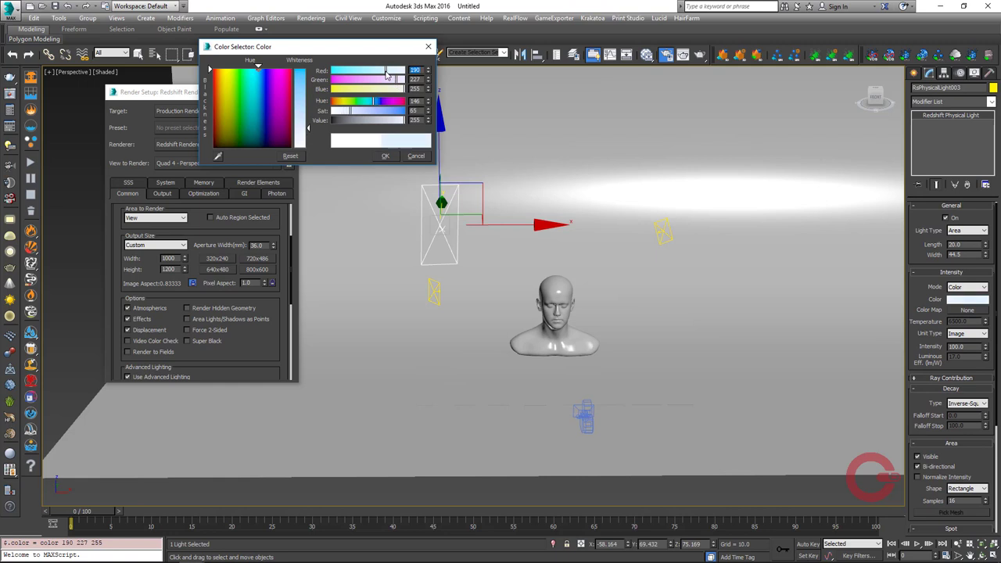
{"action": "left_click", "coordinate": [385, 156]}
{"action": "scroll", "coordinate": [937, 363], "scroll_direction": "down", "scroll_amount": 5}
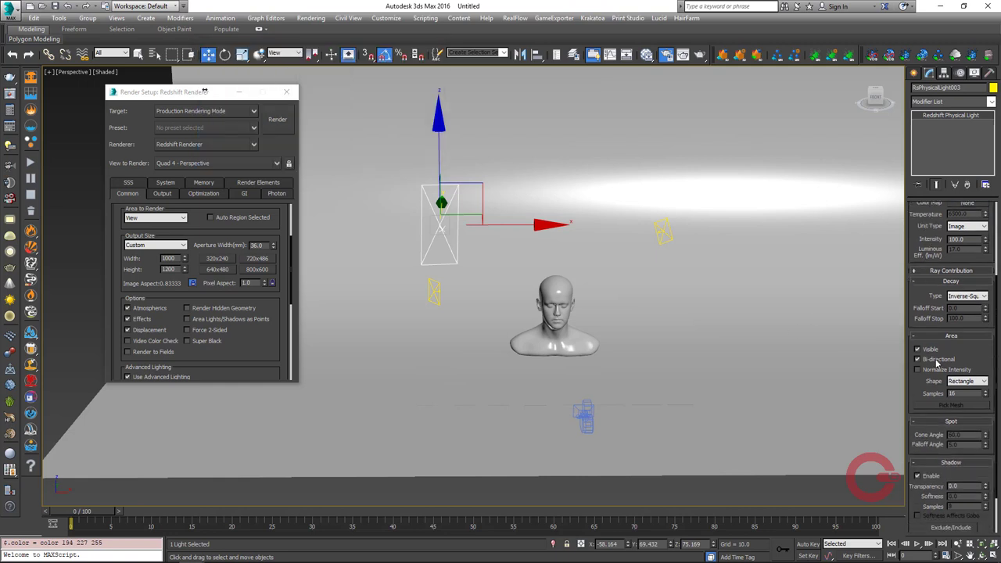
{"action": "scroll", "coordinate": [931, 301], "scroll_direction": "up", "scroll_amount": 5}
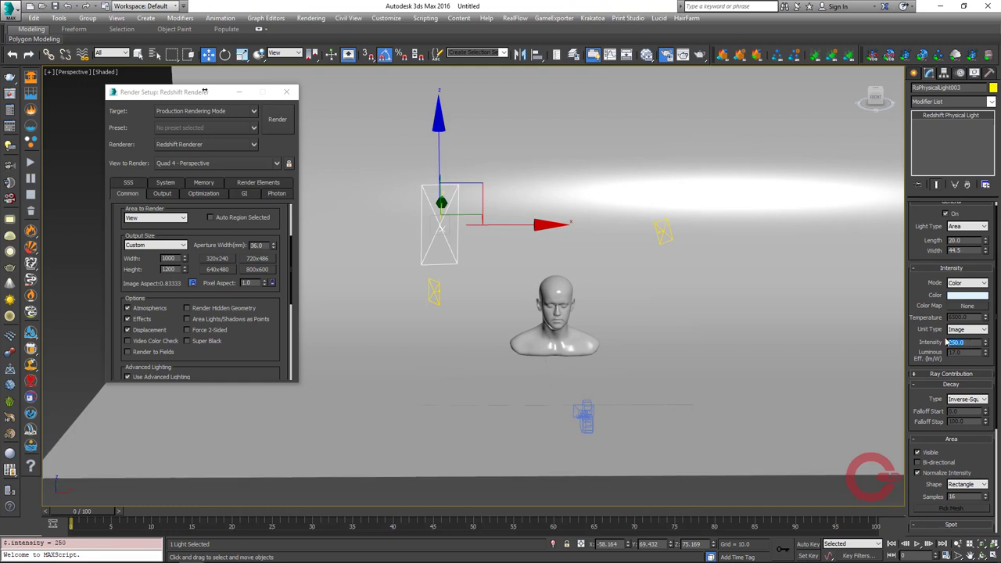
{"action": "left_click", "coordinate": [204, 92]}
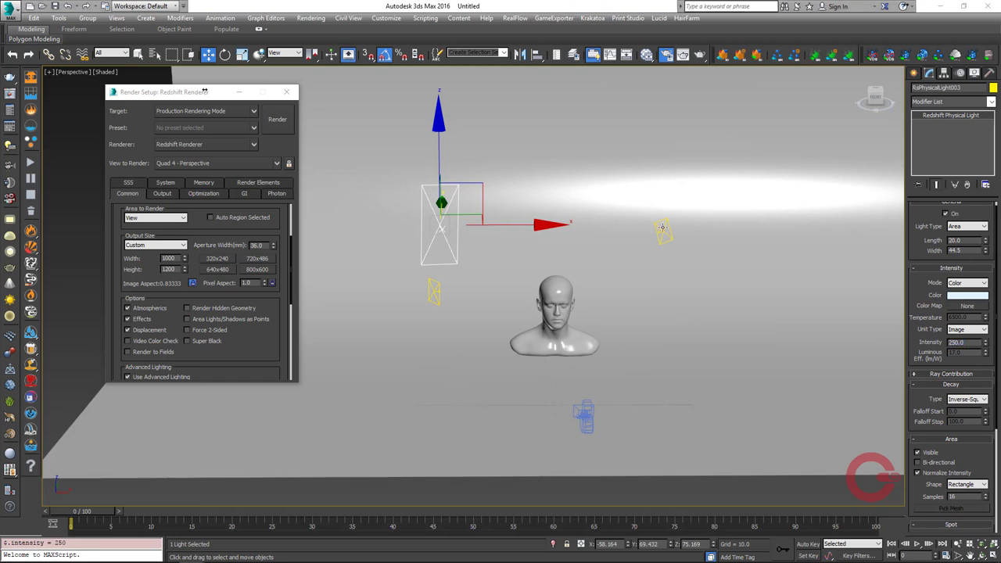
- Give RsPhysicalLight001 a warm pink tint at intensity 160
{"action": "left_click", "coordinate": [663, 229]}
{"action": "left_click", "coordinate": [952, 295]}
{"action": "left_click_drag", "start_coordinate": [397, 81], "coordinate": [394, 80]}
{"action": "left_click_drag", "start_coordinate": [394, 89], "coordinate": [398, 93]}
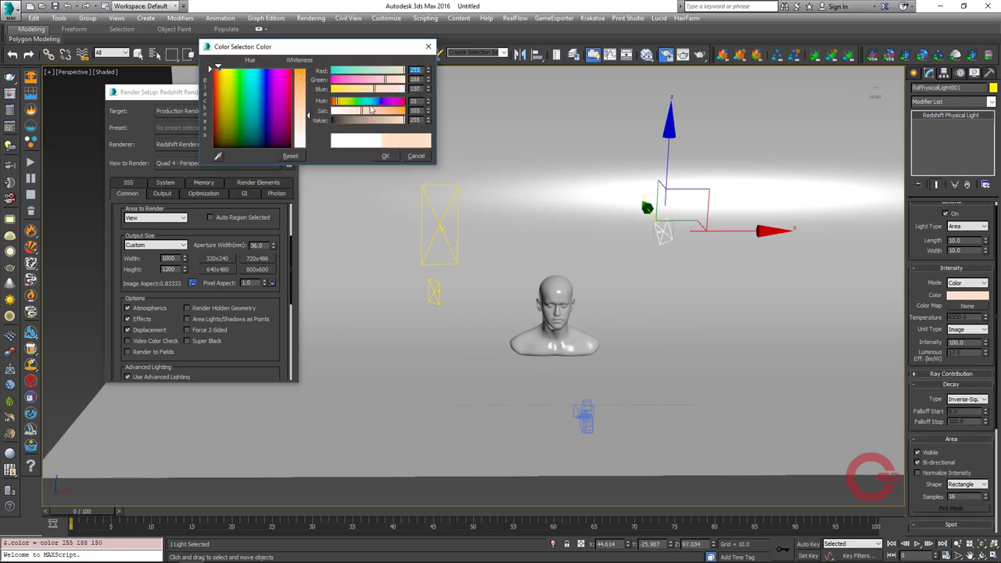
{"action": "left_click", "coordinate": [385, 155]}
{"action": "scroll", "coordinate": [967, 330], "scroll_direction": "down", "scroll_amount": 1}
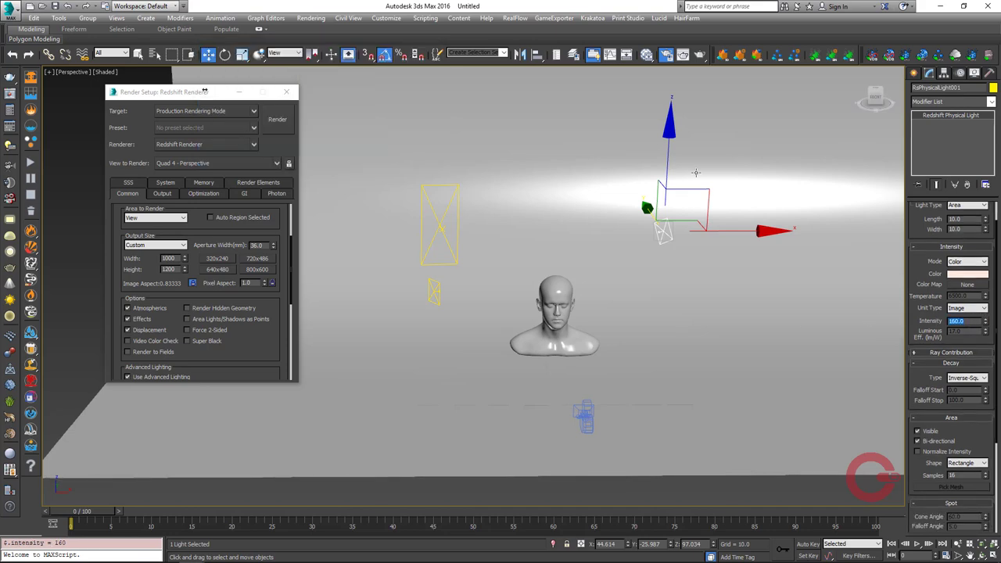
{"action": "middle_click_drag", "start_coordinate": [695, 172], "coordinate": [782, 313], "text": "alt"}
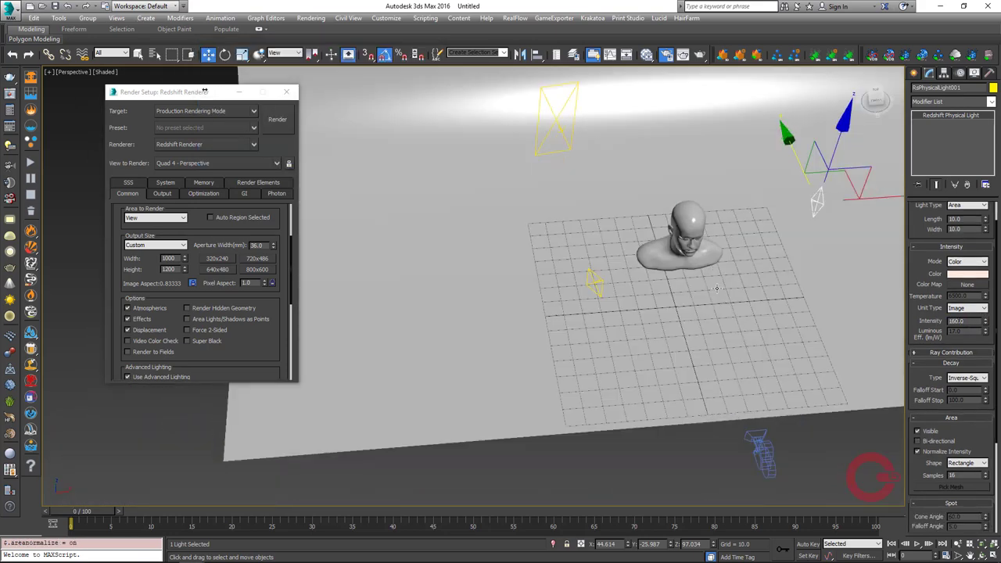
{"action": "middle_click_drag", "start_coordinate": [615, 327], "coordinate": [665, 305], "text": "alt"}
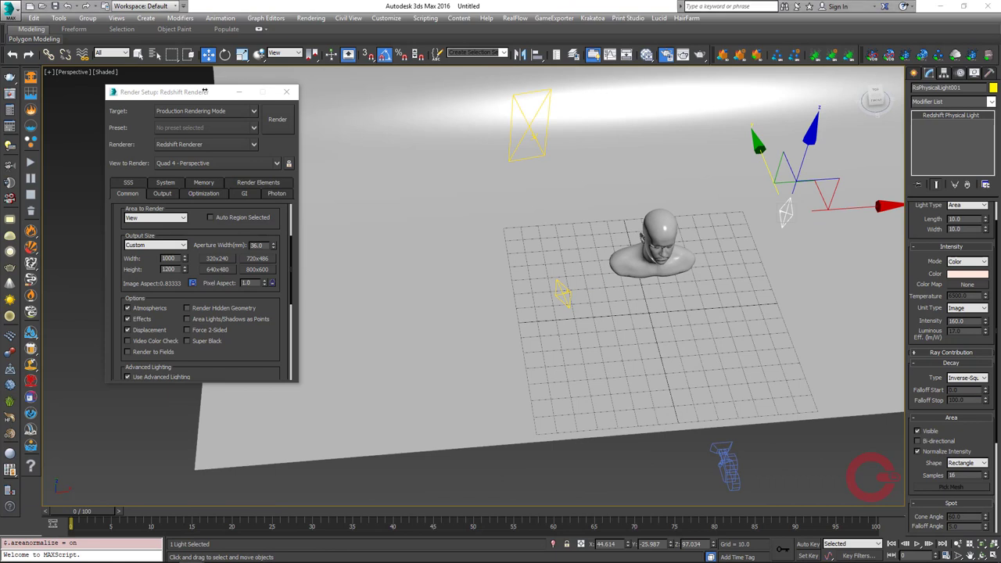
- Give RsPhysicalLight002 a warm 255, 231, 183 colour at intensity 30
{"action": "left_click", "coordinate": [560, 293]}
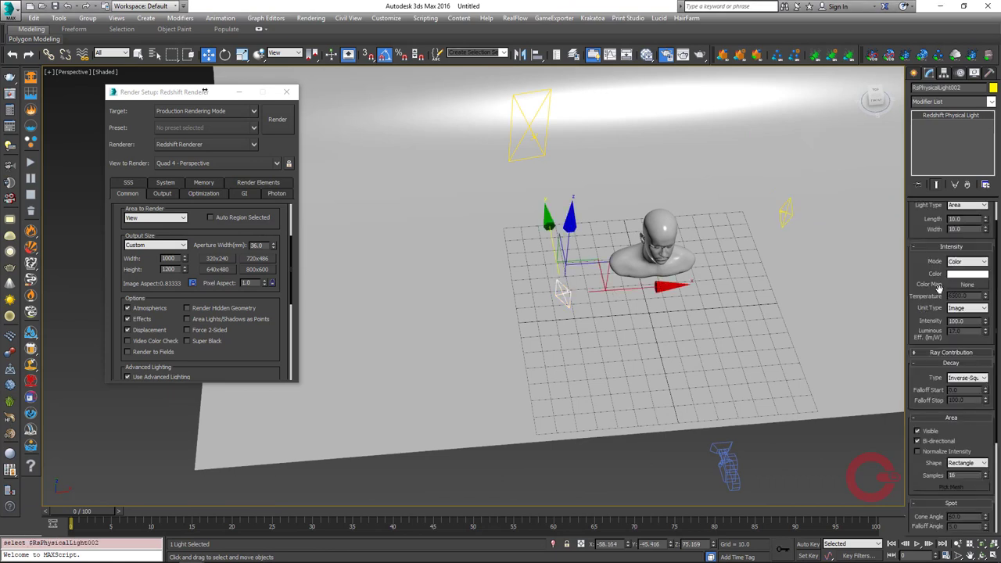
{"action": "left_click", "coordinate": [967, 273]}
{"action": "left_click_drag", "start_coordinate": [395, 80], "coordinate": [386, 91]}
{"action": "left_click", "coordinate": [385, 156]}
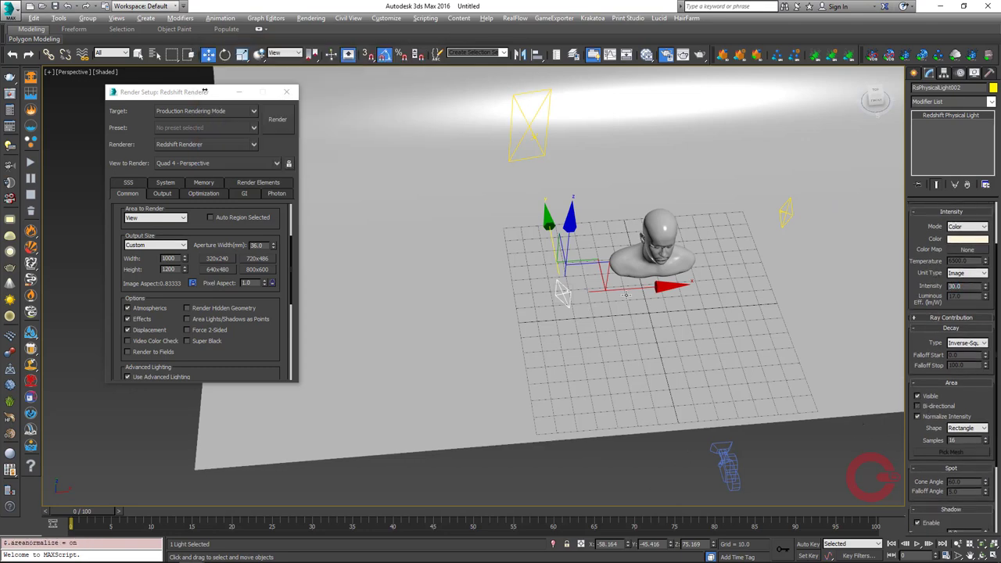
{"action": "mouse_move", "coordinate": [626, 295]}
{"action": "middle_mouse_down", "text": "alt"}
{"action": "mouse_move", "coordinate": [714, 345]}
{"action": "mouse_move", "coordinate": [688, 316]}
{"action": "middle_mouse_up", "text": "alt"}
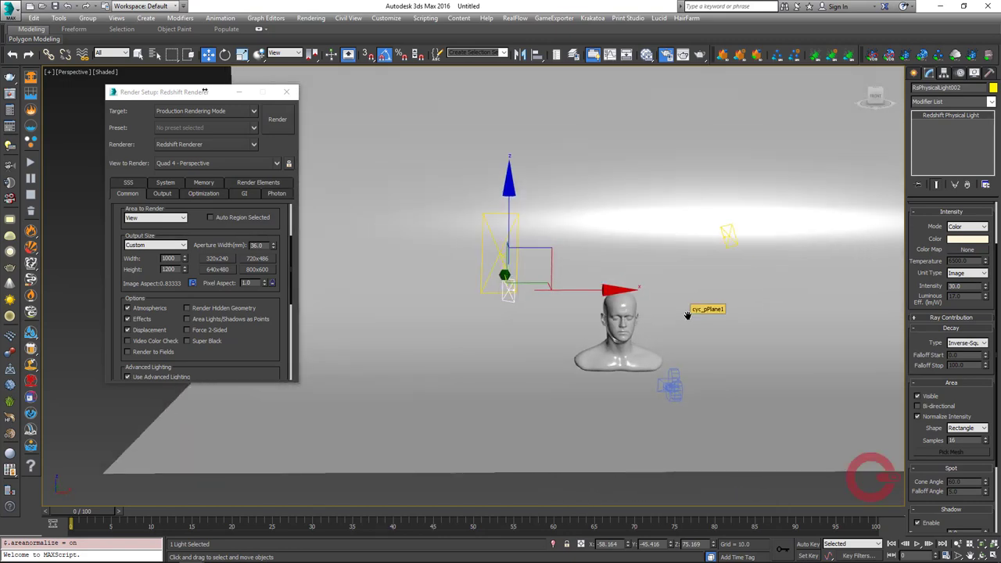
- Maximize the camera view and render a test image of the bust
{"action": "key", "text": "alt+w"}
{"action": "right_click", "coordinate": [801, 216]}
{"action": "key", "text": "alt+w"}
{"action": "key", "text": "shift+q"}
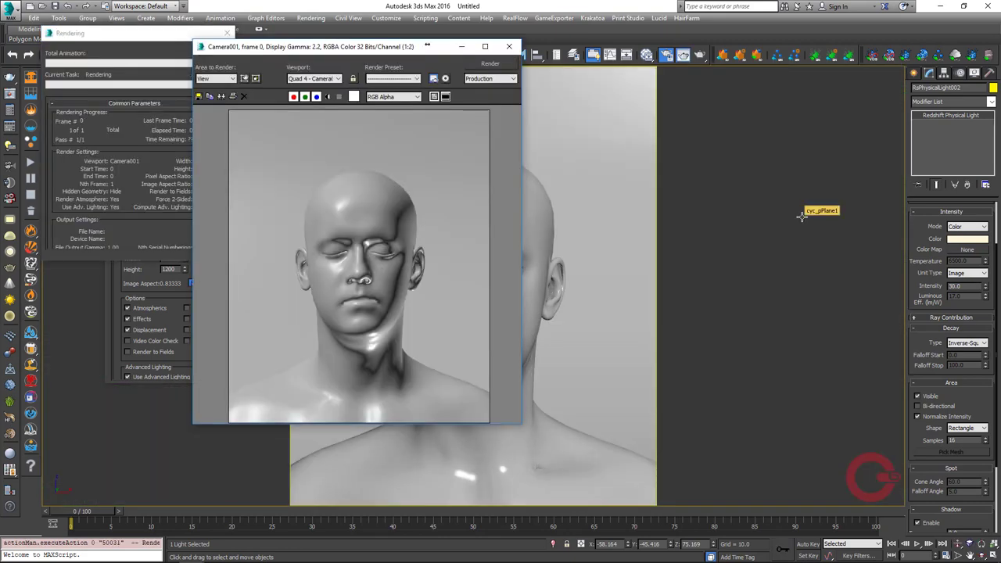
{"action": "left_click", "coordinate": [393, 316]}
{"action": "left_click_drag", "start_coordinate": [371, 55], "coordinate": [378, 74]}
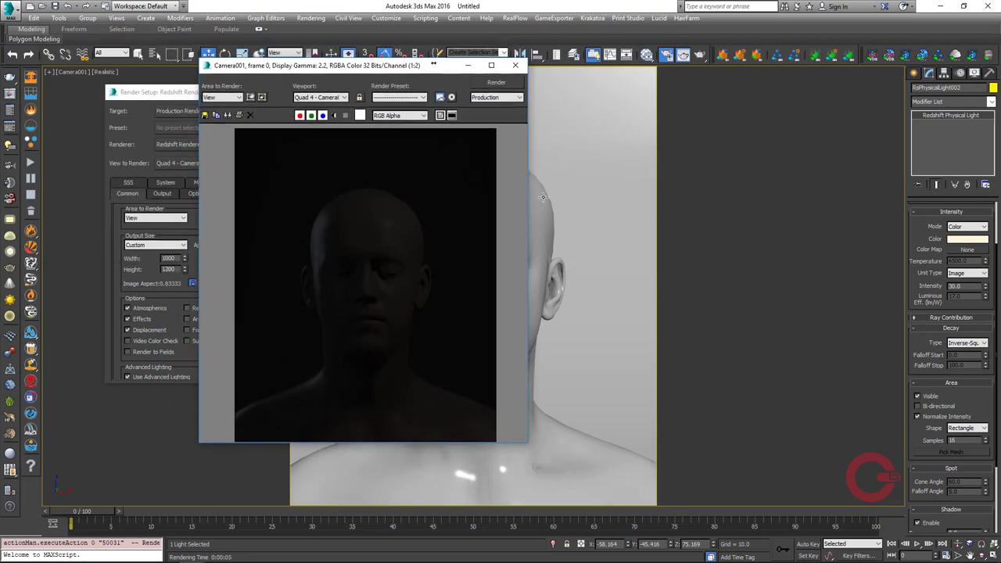
- Set Redshift Photographic Exposure at f-stop 4.0, re-render, and return to the quad layout
{"action": "key", "text": "8"}
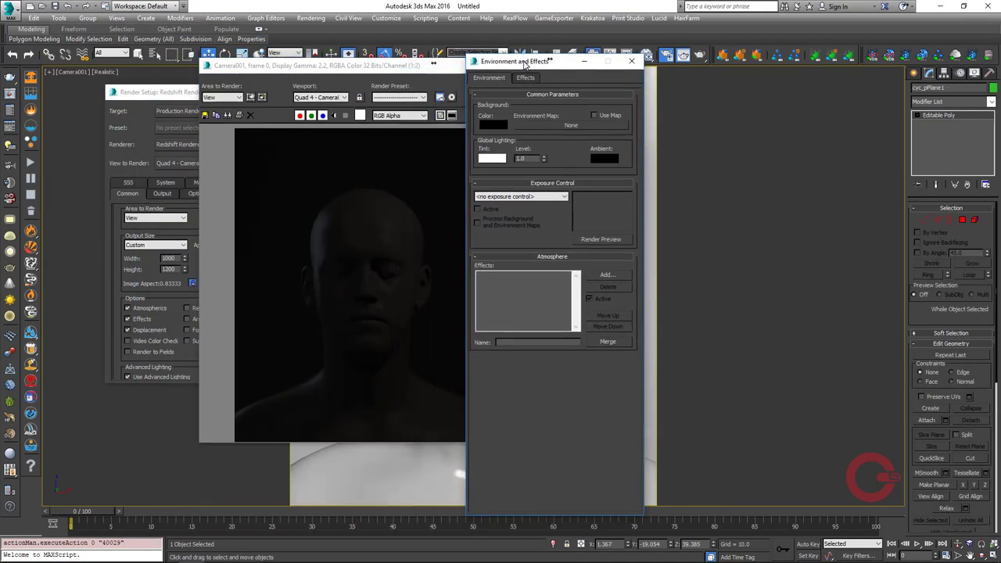
{"action": "left_click_drag", "start_coordinate": [548, 62], "coordinate": [685, 52]}
{"action": "left_click", "coordinate": [668, 187]}
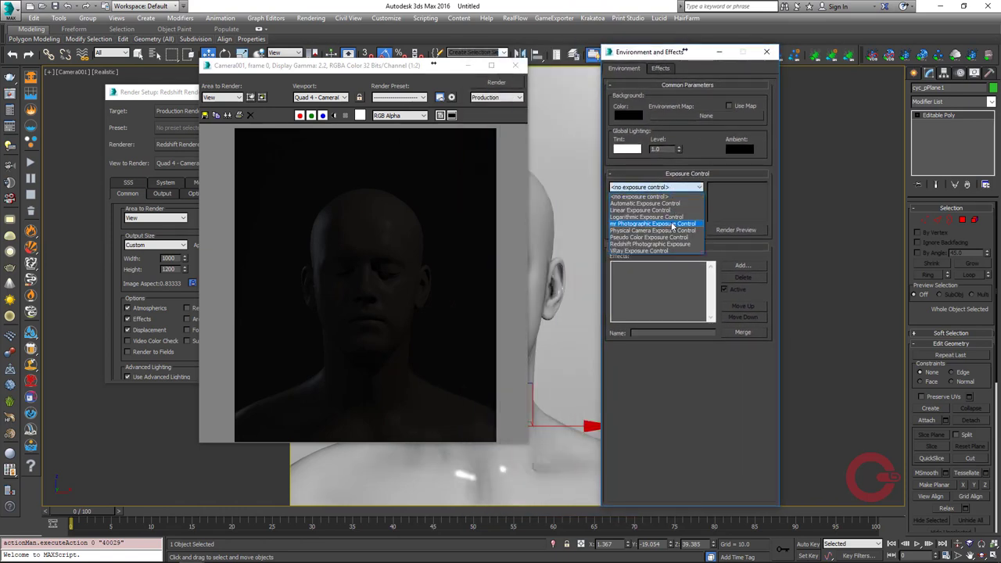
{"action": "left_click", "coordinate": [666, 248]}
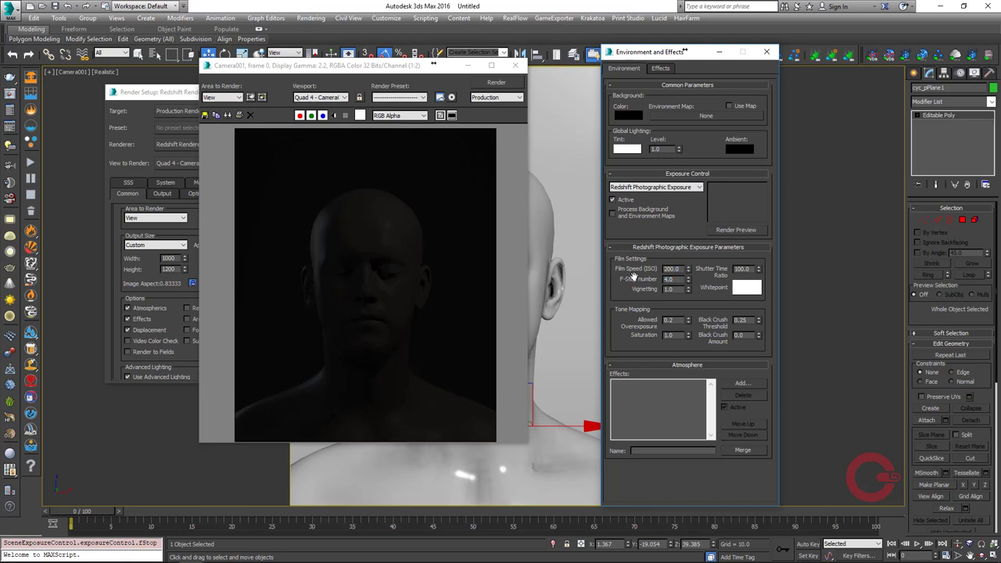
{"action": "left_click", "coordinate": [496, 82]}
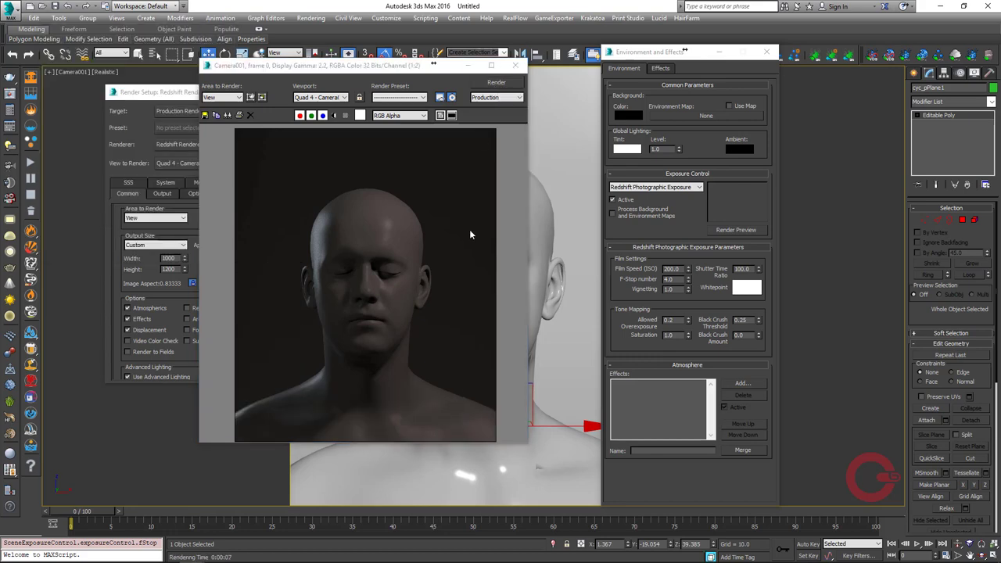
{"action": "left_click", "coordinate": [766, 53]}
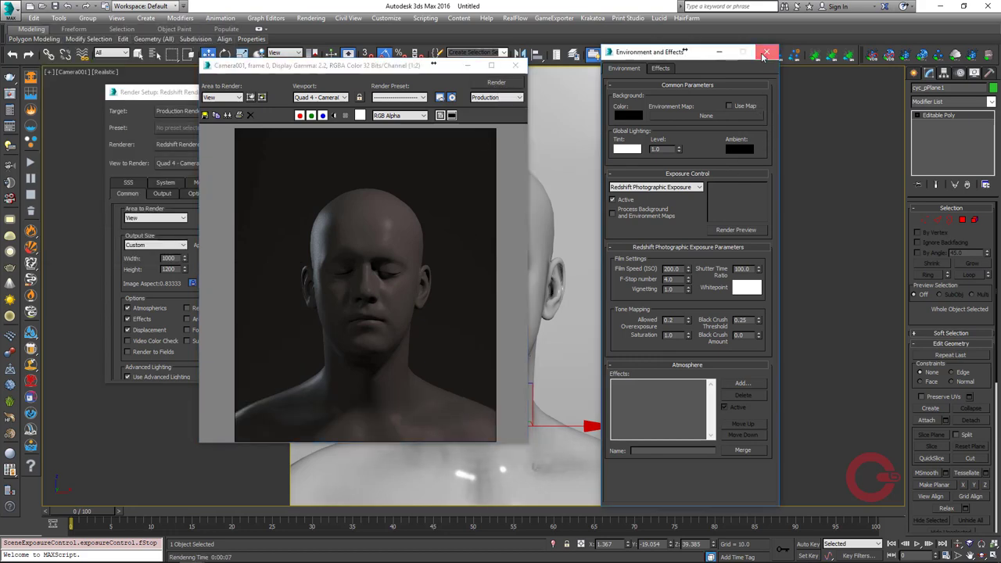
{"action": "key", "text": "alt+w"}
{"action": "left_click", "coordinate": [818, 368]}
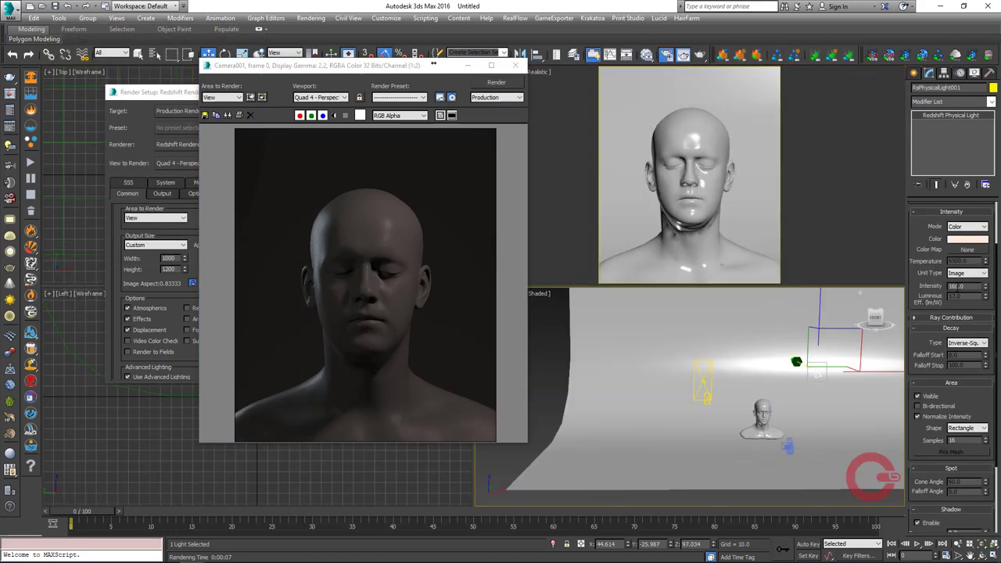
- Raise RsPhysicalLight003 intensity to 2500 and re-render the camera view
{"action": "left_click", "coordinate": [703, 378]}
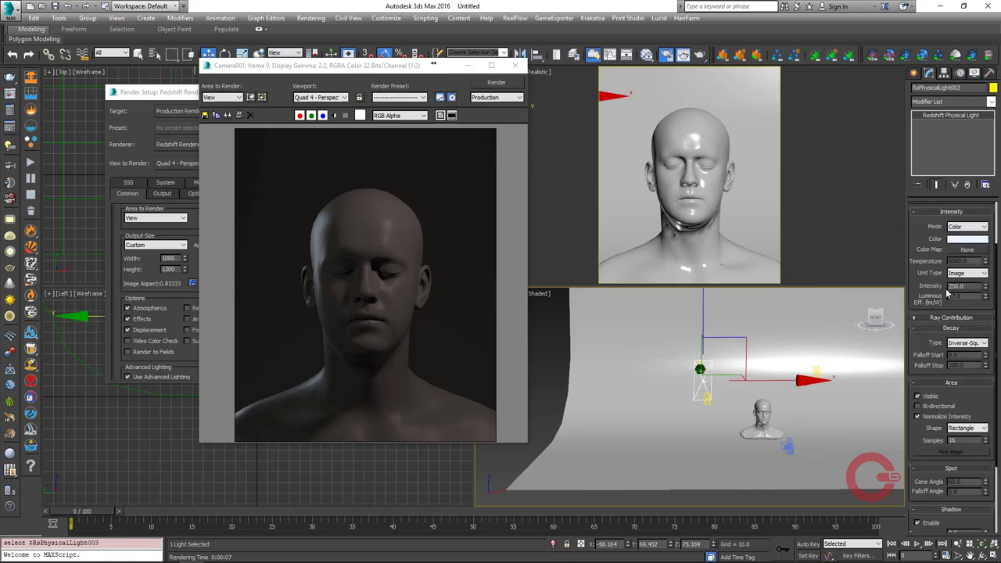
{"action": "type", "text": "2500"}
{"action": "left_click", "coordinate": [496, 82]}
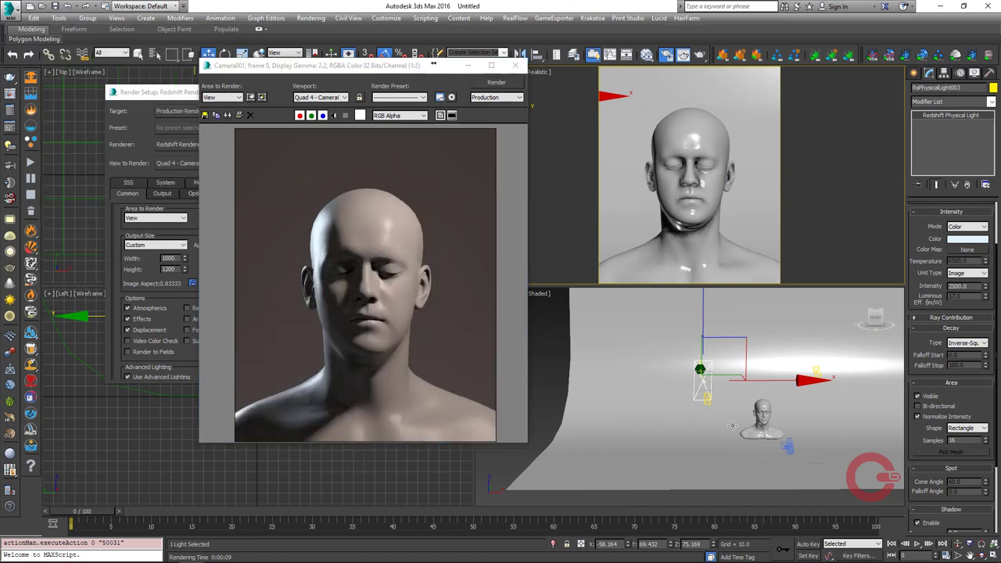
{"action": "middle_click_drag", "start_coordinate": [732, 425], "coordinate": [704, 422], "text": "alt"}
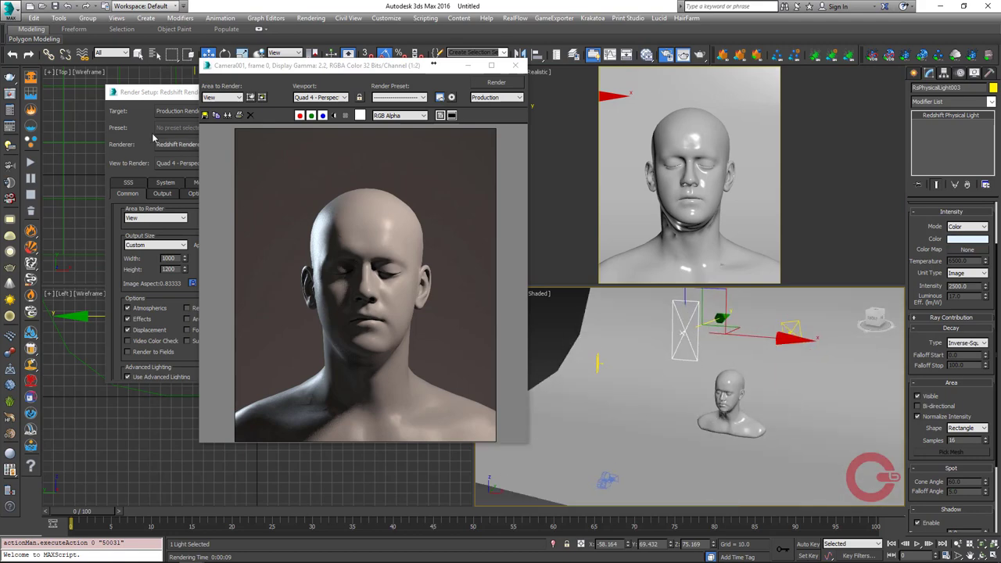
- Set the Render Setup target to ActiveShade Mode
{"action": "left_click", "coordinate": [154, 138]}
{"action": "left_click", "coordinate": [205, 110]}
{"action": "left_click", "coordinate": [227, 143]}
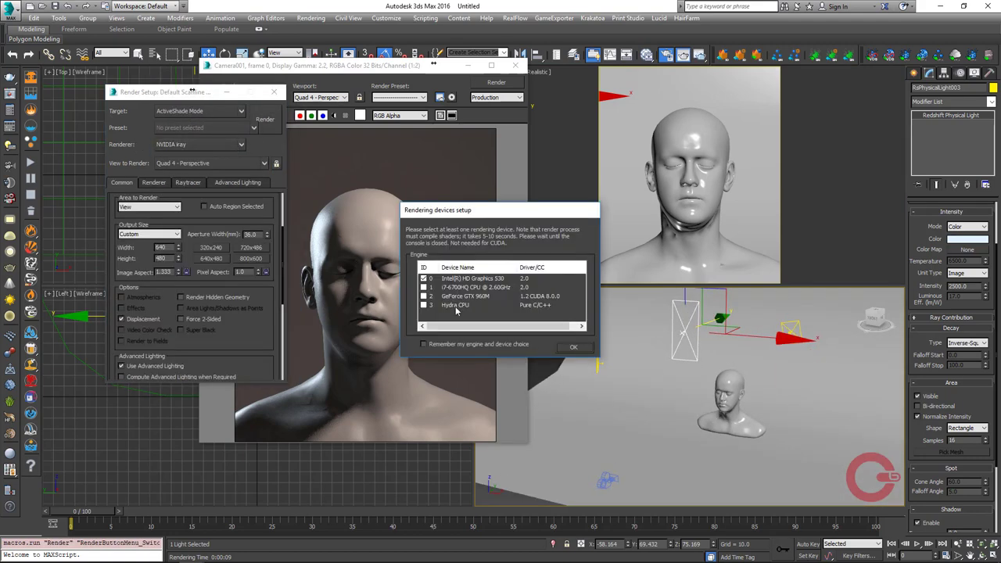
- Dismiss the rendering devices prompt and set the renderer to Redshift
{"action": "left_click", "coordinate": [573, 347]}
{"action": "left_click", "coordinate": [191, 144]}
{"action": "left_click", "coordinate": [172, 210]}
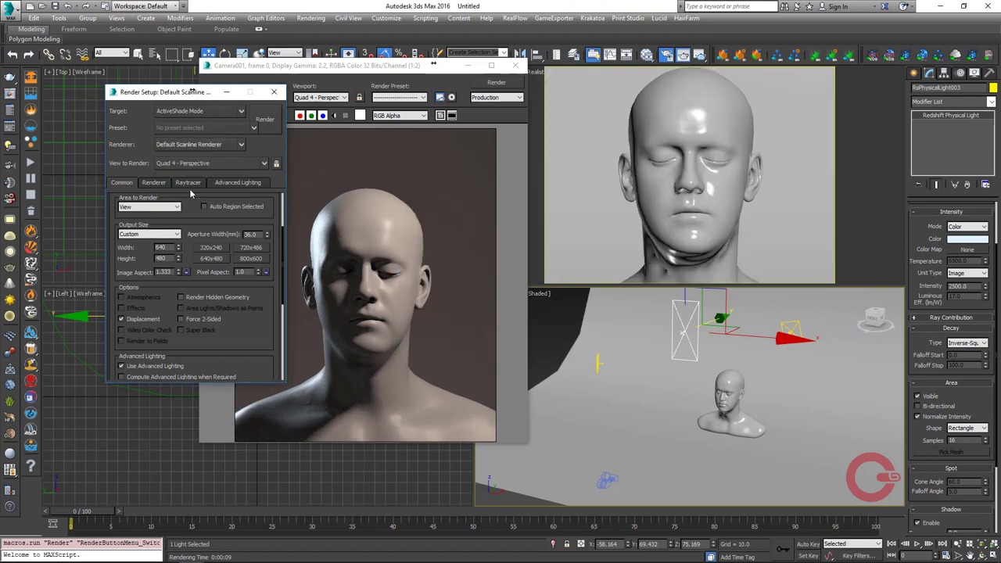
{"action": "left_click_drag", "start_coordinate": [175, 94], "coordinate": [134, 97]}
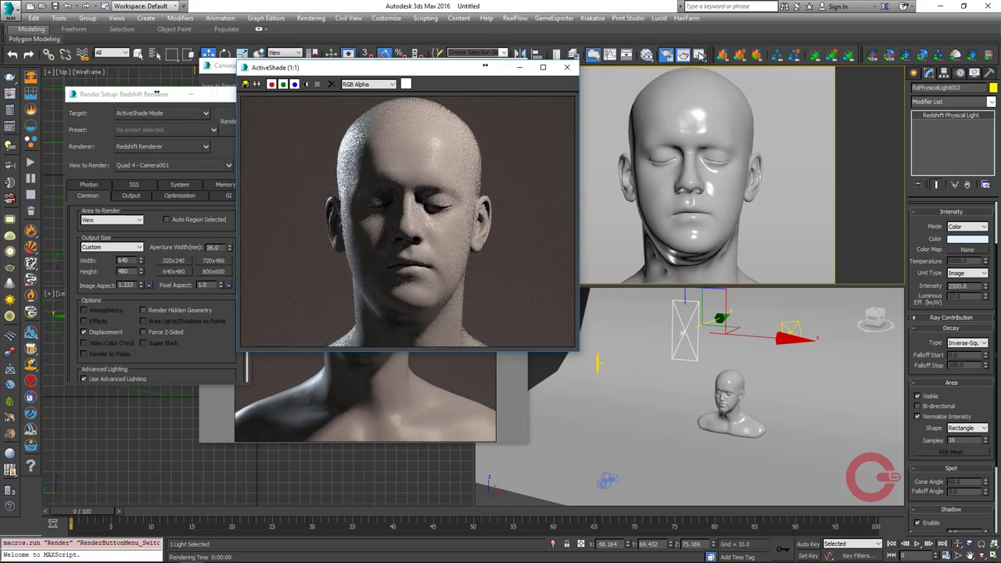
- Tilt RsPhysicalLight003 by -15 degrees and nudge its position slightly
{"action": "right_click", "coordinate": [736, 335]}
{"action": "left_click", "coordinate": [754, 350]}
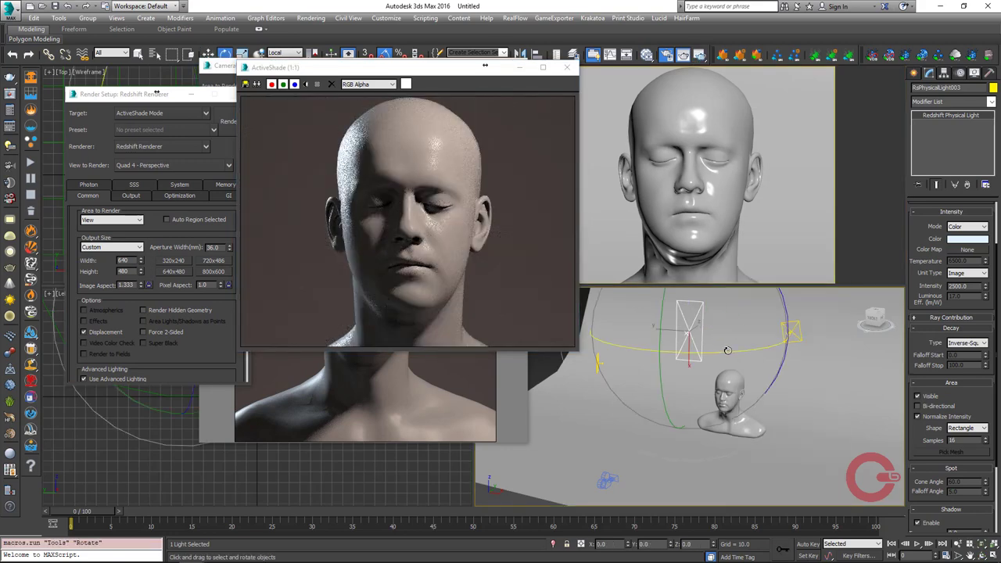
{"action": "left_click_drag", "start_coordinate": [739, 344], "coordinate": [735, 352]}
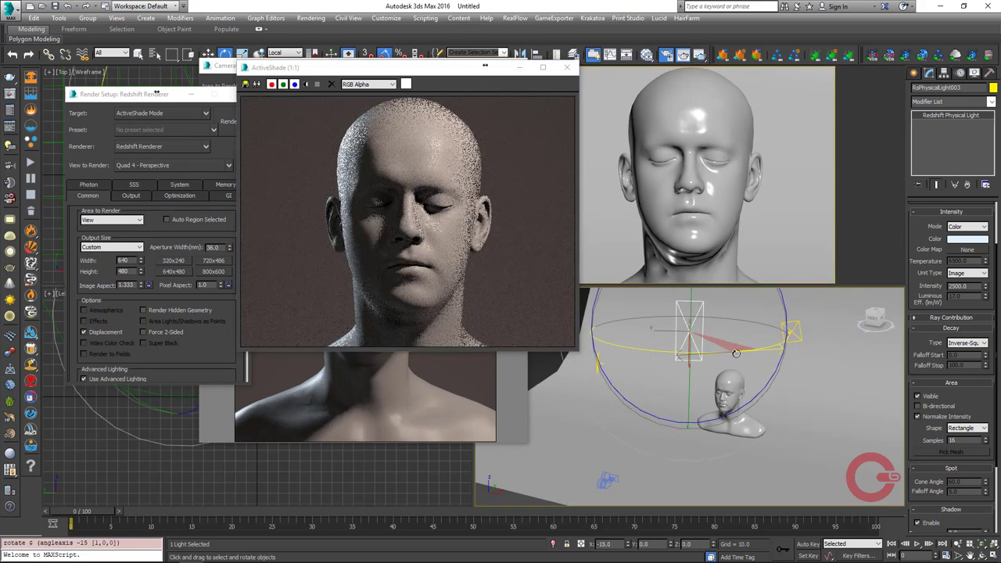
{"action": "key", "text": "w"}
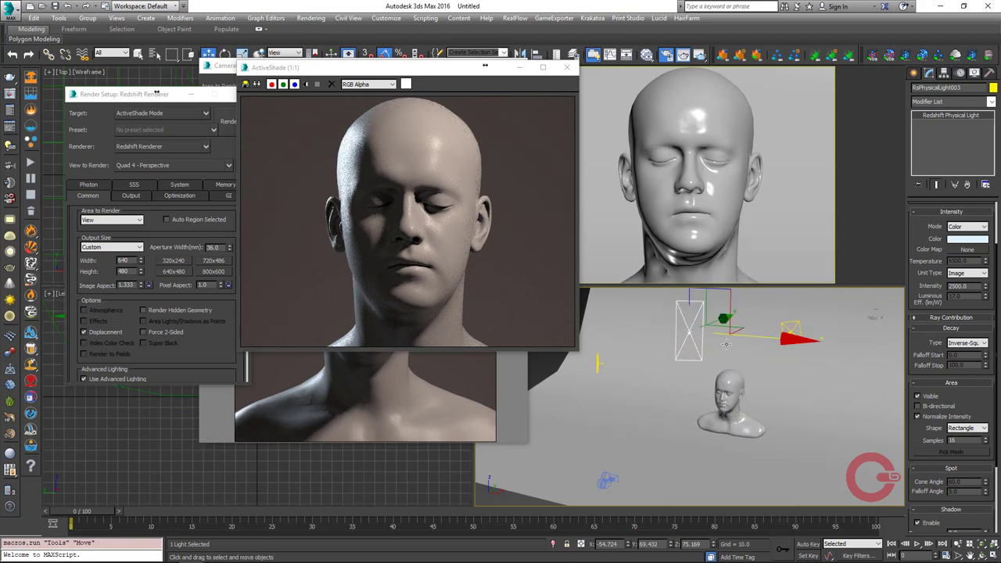
{"action": "left_click_drag", "start_coordinate": [724, 327], "coordinate": [713, 329]}
- Frame the second light, then tilt RsPhysicalLight001 5 degrees about X
{"action": "left_click", "coordinate": [689, 400]}
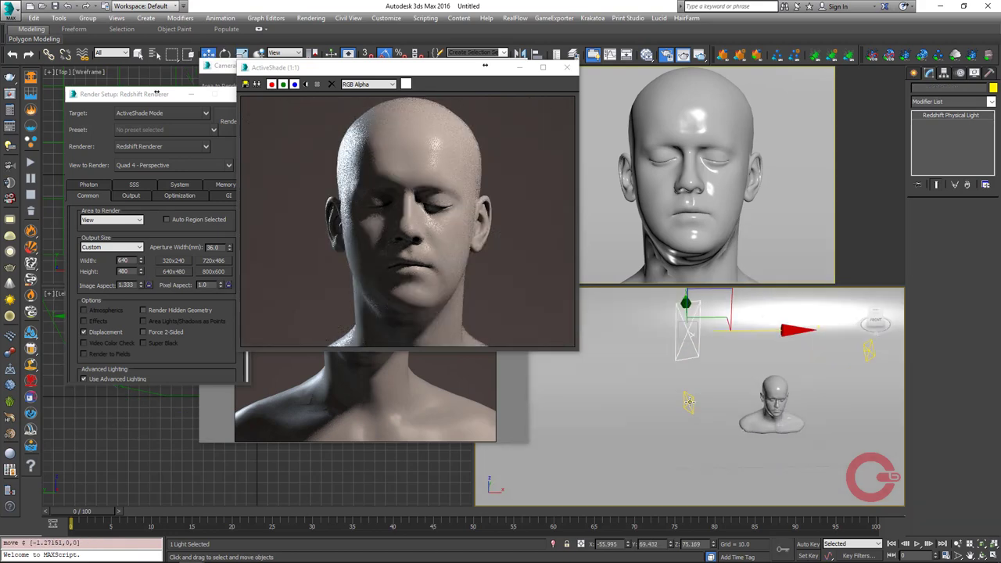
{"action": "key", "text": "z"}
{"action": "mouse_move", "coordinate": [701, 368]}
{"action": "middle_mouse_down", "text": "alt"}
{"action": "mouse_move", "coordinate": [711, 356]}
{"action": "mouse_move", "coordinate": [750, 352]}
{"action": "middle_mouse_up", "text": "alt"}
{"action": "left_click", "coordinate": [775, 347]}
{"action": "key", "text": "e"}
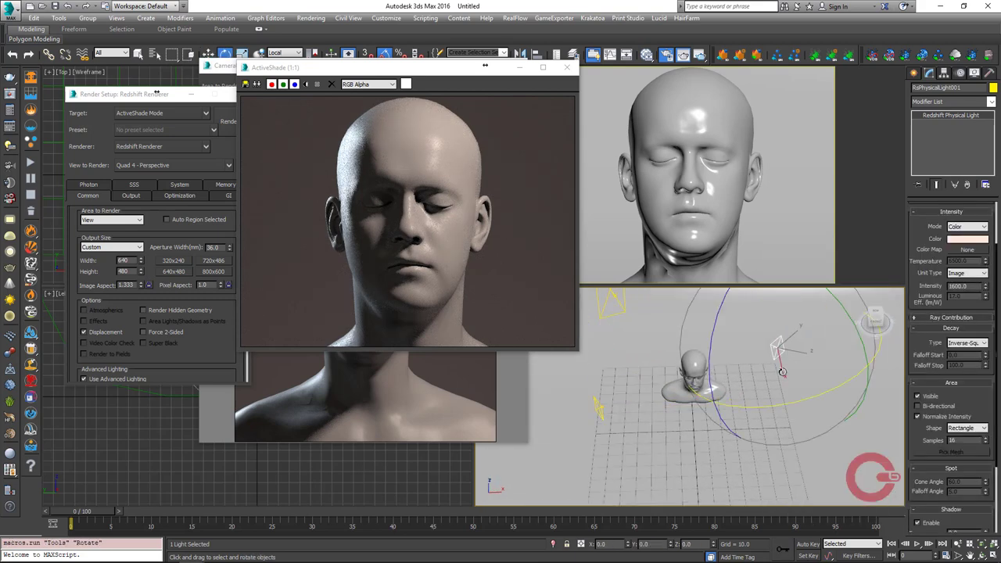
{"action": "left_click_drag", "start_coordinate": [774, 382], "coordinate": [738, 365]}
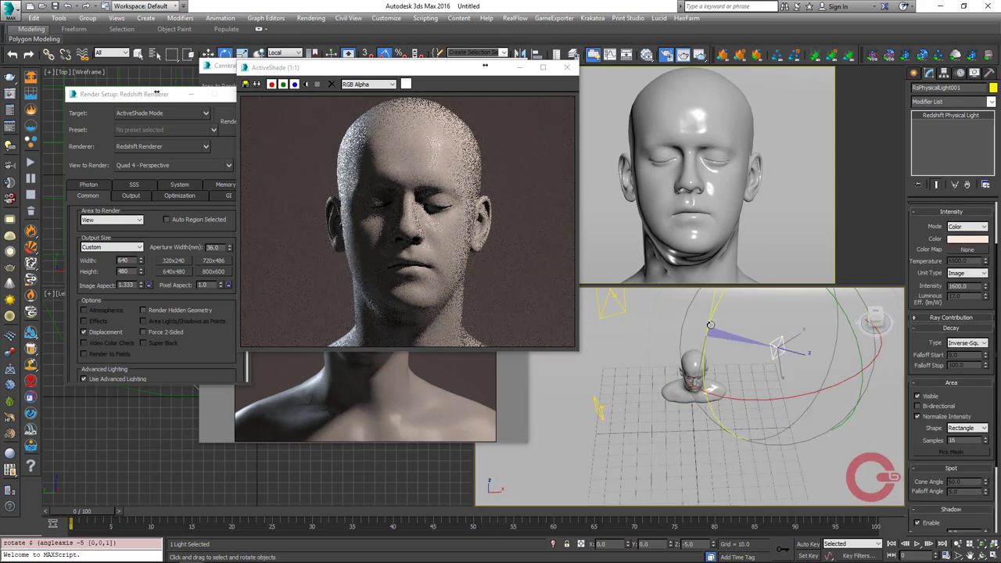
- Raise RsPhysicalLight001 higher above the bust with the Move tool
{"action": "mouse_move", "coordinate": [738, 365]}
{"action": "middle_mouse_down", "text": "alt"}
{"action": "mouse_move", "coordinate": [760, 334]}
{"action": "mouse_move", "coordinate": [789, 356]}
{"action": "middle_mouse_up", "text": "alt"}
{"action": "right_click", "coordinate": [760, 334]}
{"action": "left_click", "coordinate": [774, 351]}
{"action": "mouse_move", "coordinate": [829, 367]}
{"action": "left_mouse_down"}
{"action": "mouse_move", "coordinate": [841, 361]}
{"action": "mouse_move", "coordinate": [826, 358]}
{"action": "mouse_move", "coordinate": [830, 324]}
{"action": "left_mouse_up"}
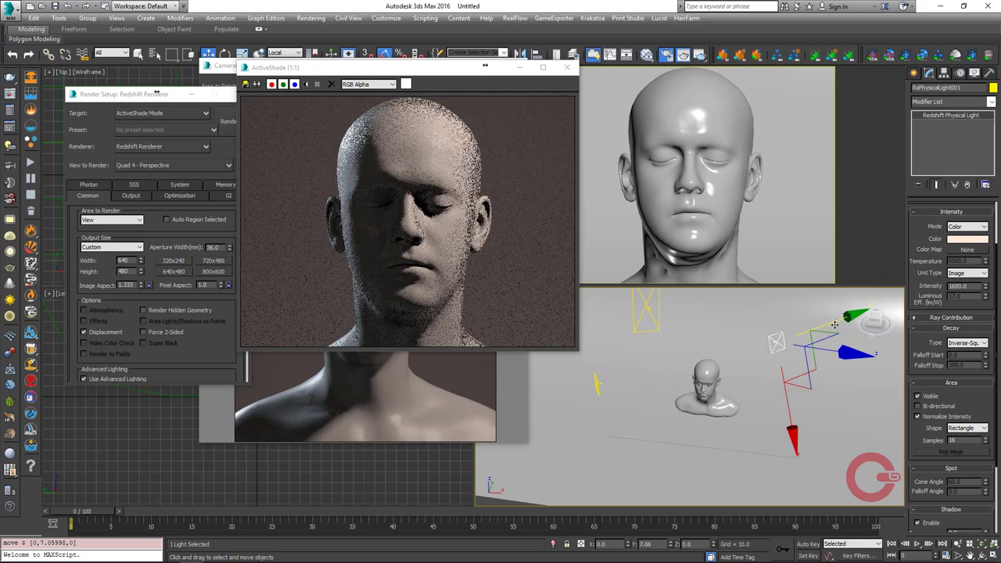
{"action": "left_click_drag", "start_coordinate": [830, 324], "coordinate": [818, 326]}
{"action": "right_click", "coordinate": [818, 326]}
{"action": "left_click", "coordinate": [834, 351]}
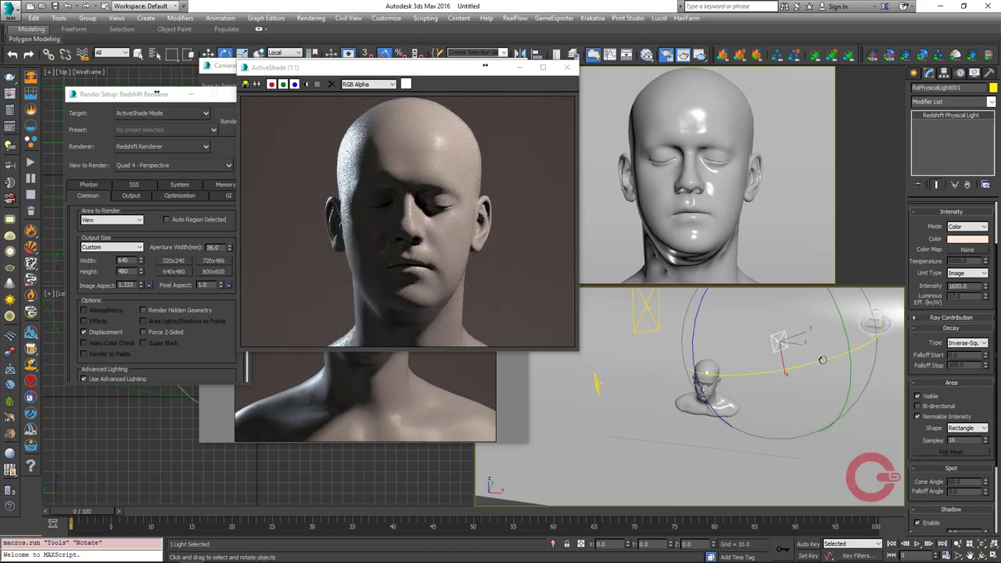
{"action": "left_click", "coordinate": [819, 361]}
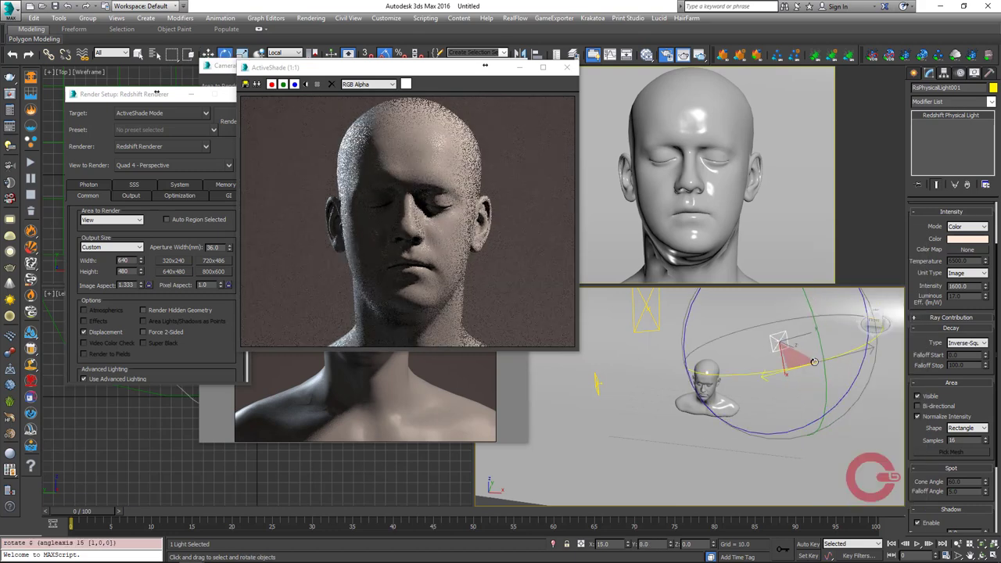
{"action": "right_click", "coordinate": [743, 352]}
{"action": "left_click", "coordinate": [755, 362]}
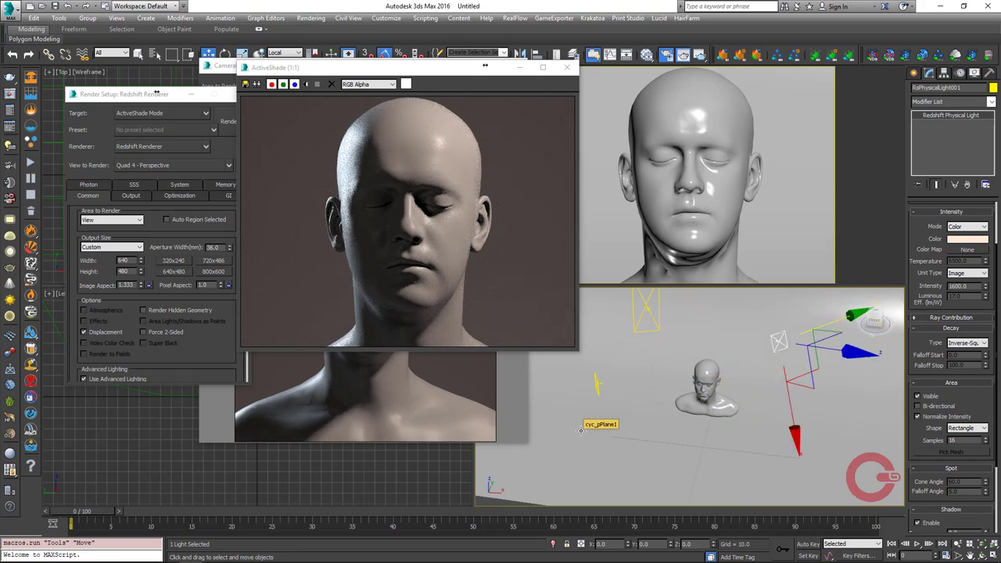
- Close the ActiveShade preview and rendered frame windows, and reframe the bust
{"action": "left_click_drag", "start_coordinate": [485, 66], "coordinate": [502, 61]}
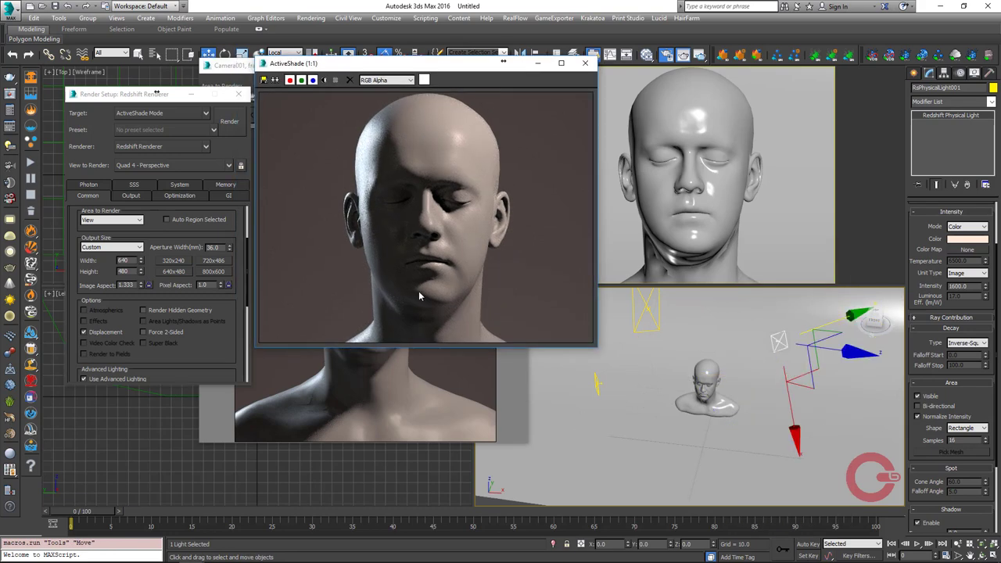
{"action": "left_click", "coordinate": [586, 64]}
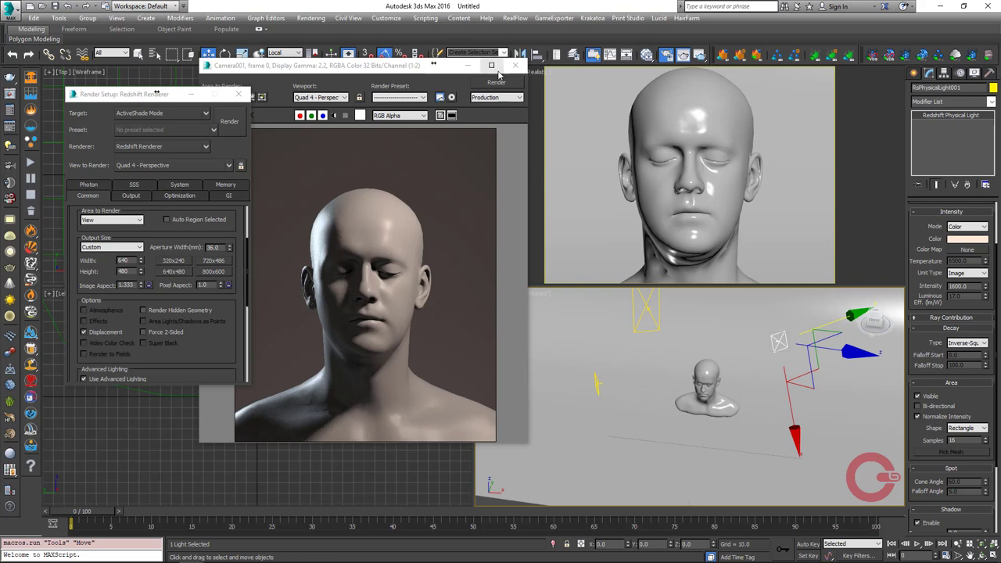
{"action": "left_click", "coordinate": [514, 65]}
{"action": "middle_click_drag", "start_coordinate": [660, 385], "coordinate": [570, 347], "text": "alt"}
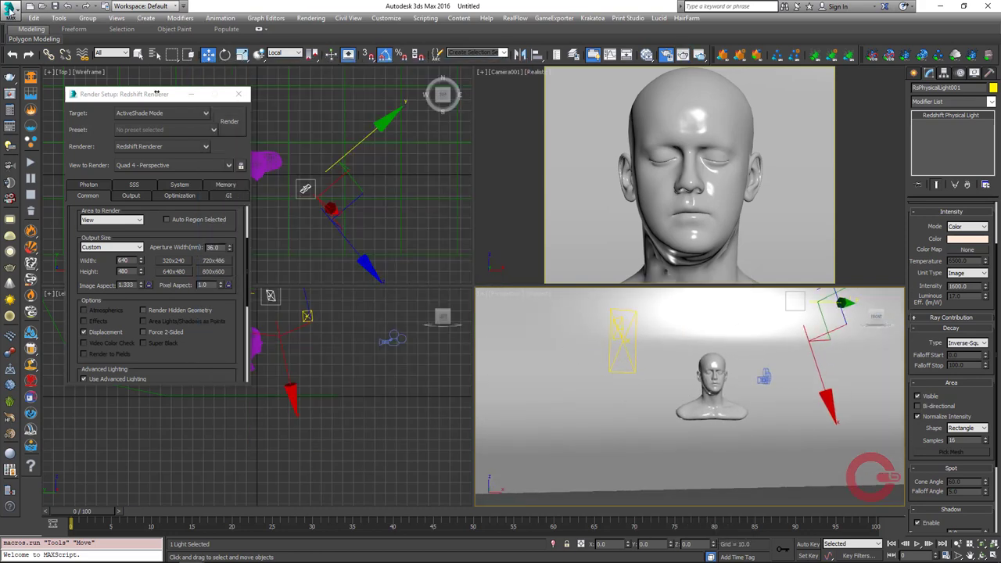
{"action": "left_click", "coordinate": [10, 11]}
- Start Save As and browse to the Max folder inside RS_MAX on the D: drive
{"action": "left_click", "coordinate": [34, 185]}
{"action": "left_click", "coordinate": [93, 26]}
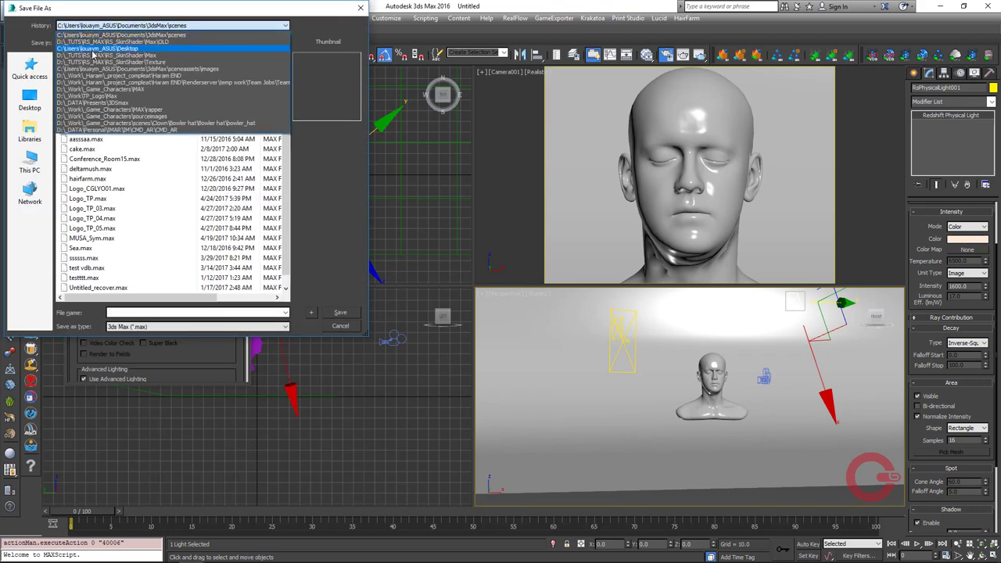
{"action": "left_click", "coordinate": [92, 35]}
{"action": "left_click", "coordinate": [30, 162]}
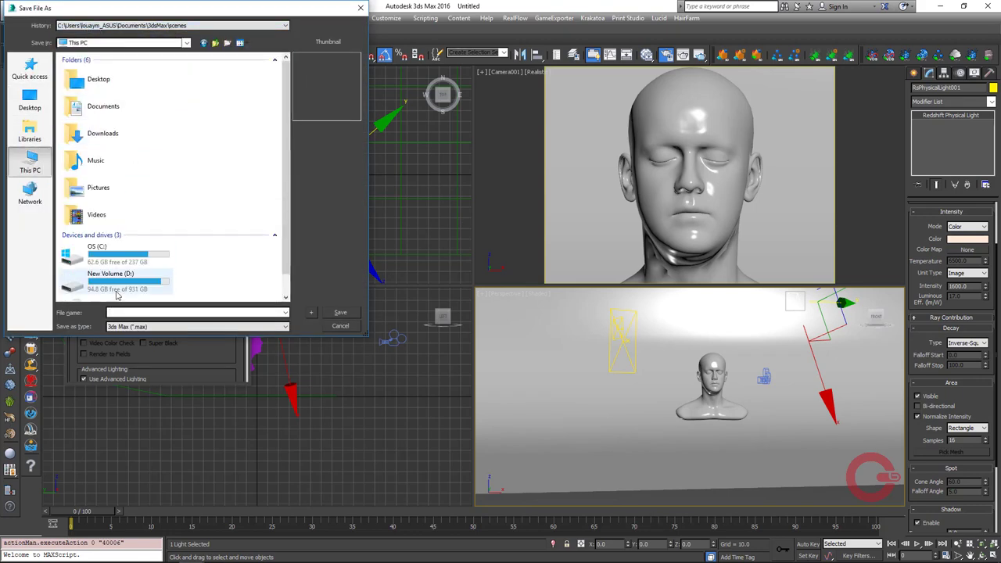
{"action": "double_click", "coordinate": [118, 294]}
{"action": "double_click", "coordinate": [104, 105]}
{"action": "double_click", "coordinate": [99, 84]}
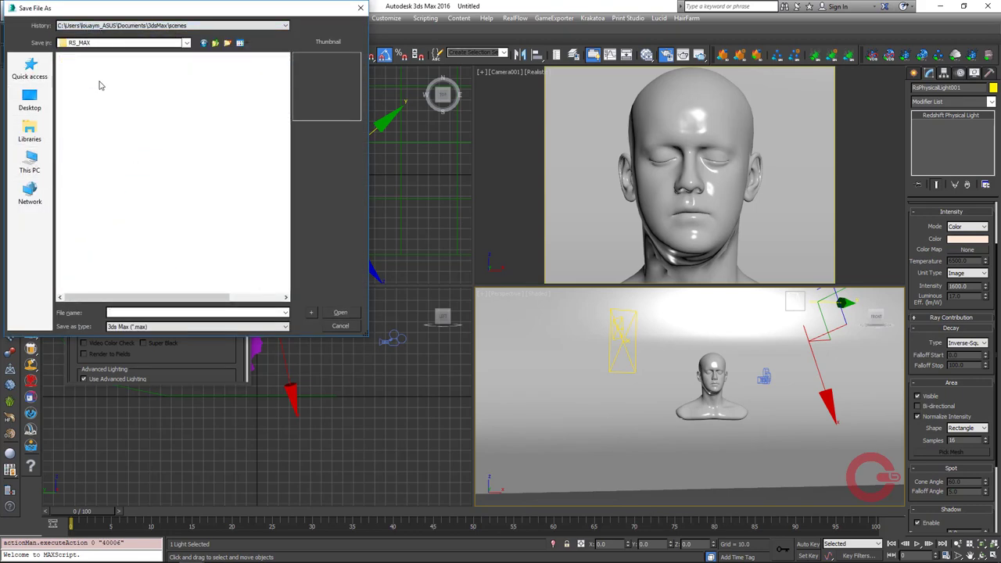
{"action": "double_click", "coordinate": [100, 80]}
{"action": "type", "text": "RS_RealisticSkinShader_01"}
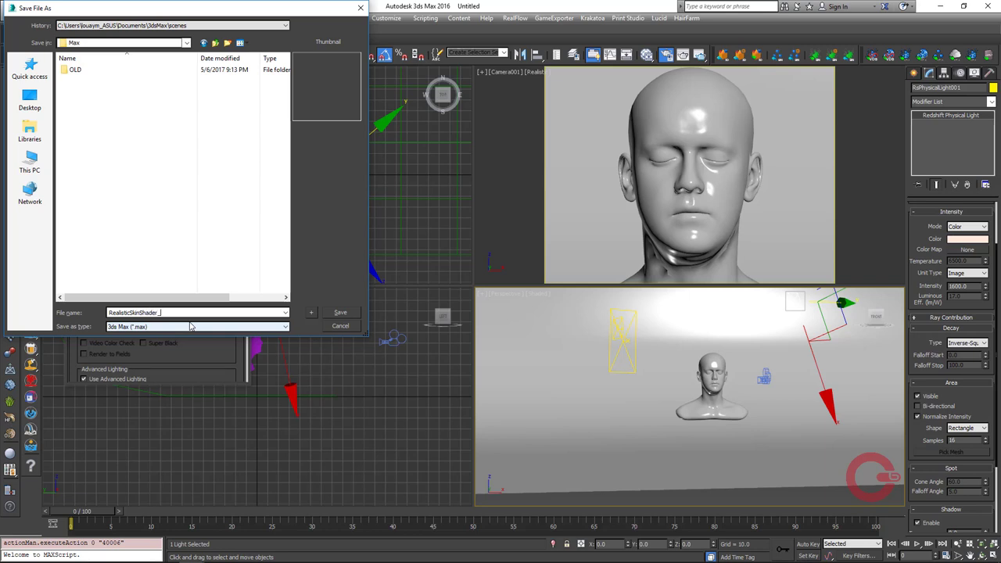
- Save as RS_RealisticSkinShader_01.max, select the head bust, and bring up the Slate Material Editor
{"action": "key", "text": "Return"}
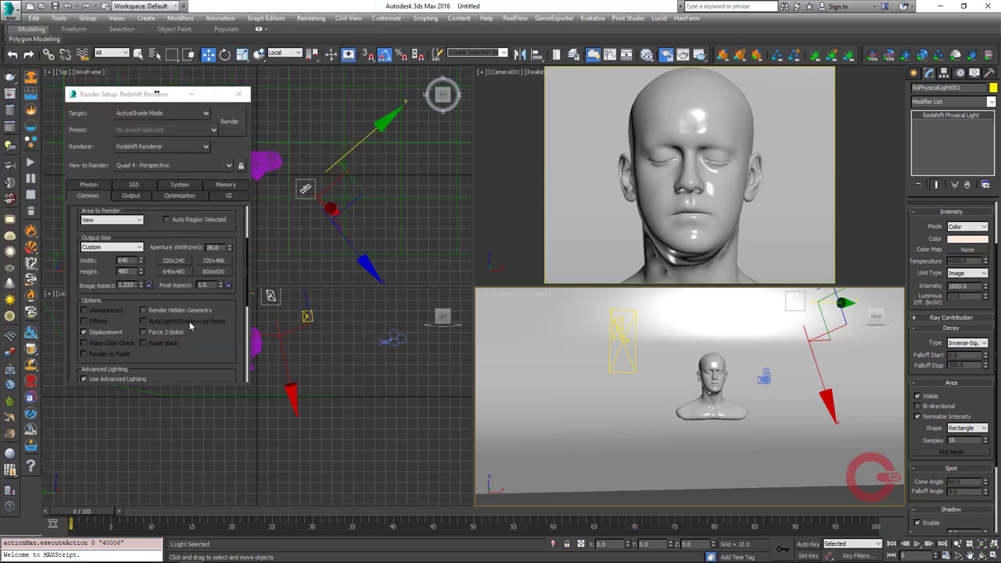
{"action": "left_click", "coordinate": [712, 383]}
{"action": "right_click", "coordinate": [709, 386]}
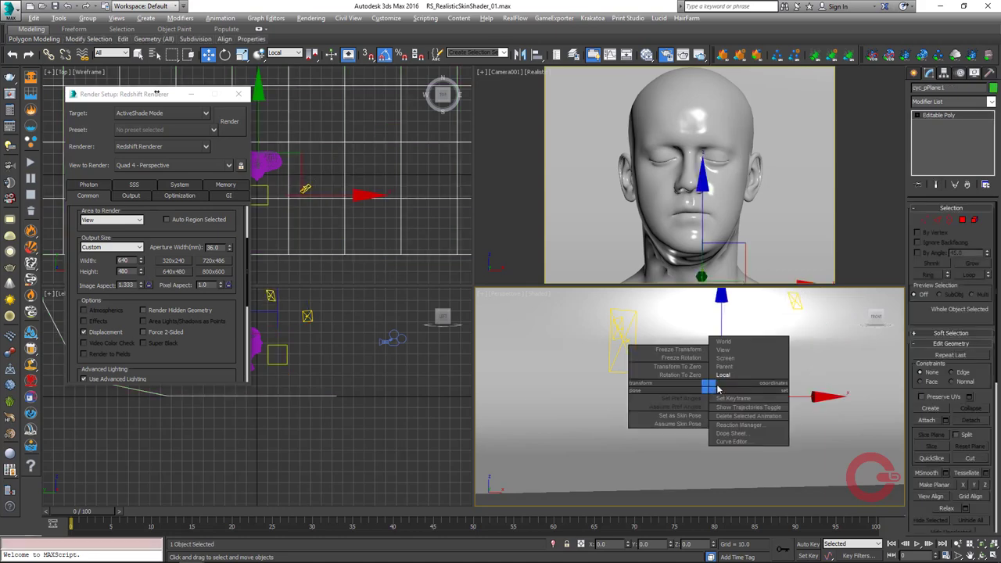
{"action": "key", "text": "m"}
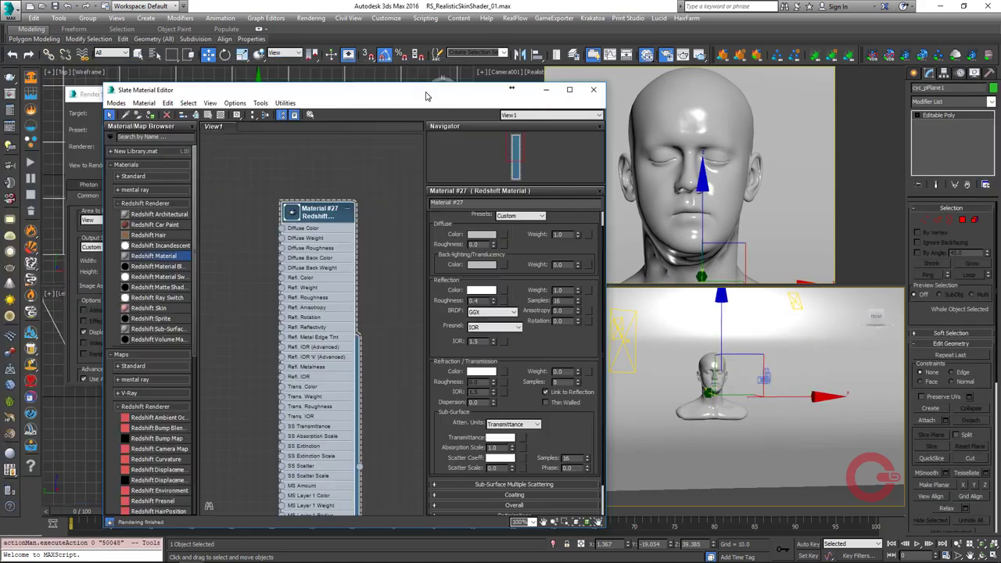
{"action": "left_click_drag", "start_coordinate": [433, 83], "coordinate": [550, 82]}
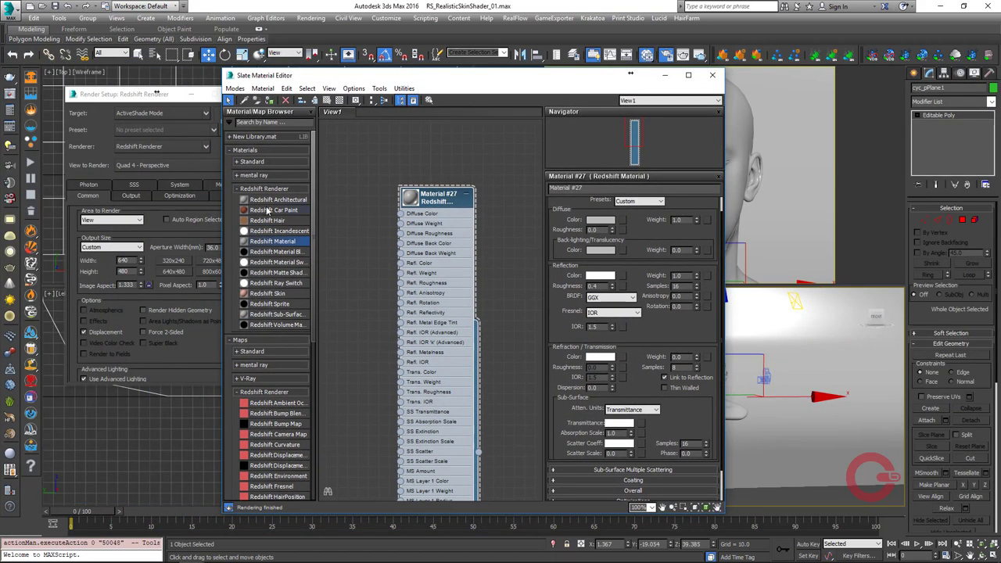
- Set the Render Setup target back to production rendering and rearrange the editor windows
{"action": "left_click", "coordinate": [169, 121]}
{"action": "left_click", "coordinate": [171, 116]}
{"action": "left_click", "coordinate": [163, 137]}
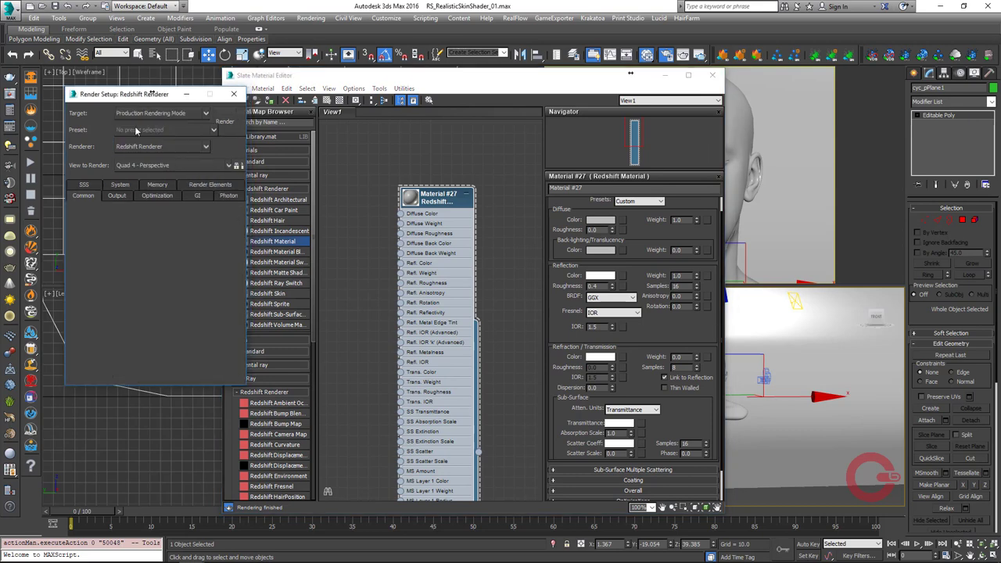
{"action": "left_click_drag", "start_coordinate": [155, 94], "coordinate": [116, 81]}
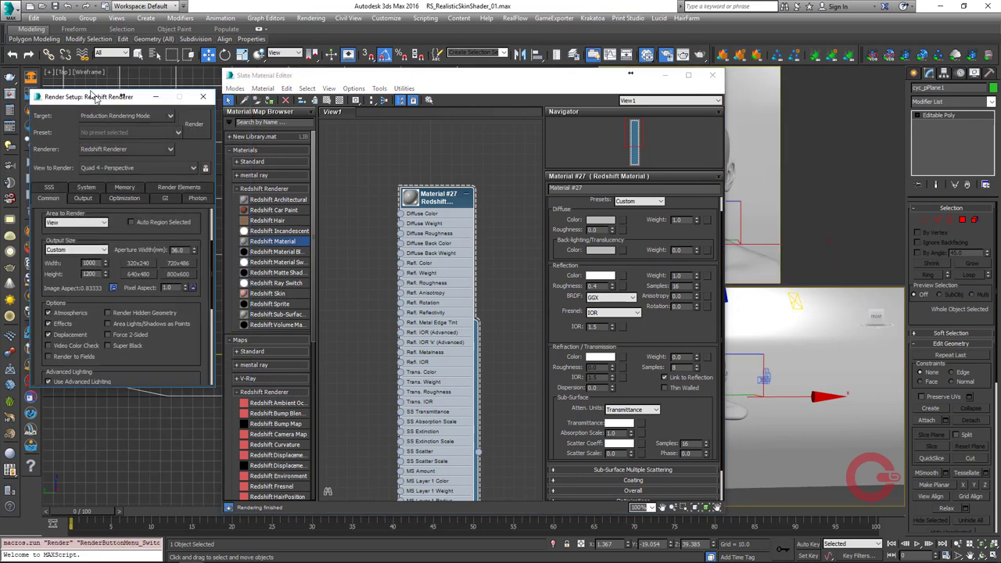
{"action": "left_click", "coordinate": [287, 78]}
{"action": "left_click_drag", "start_coordinate": [286, 78], "coordinate": [271, 76]}
{"action": "middle_click_drag", "start_coordinate": [302, 362], "coordinate": [358, 338]}
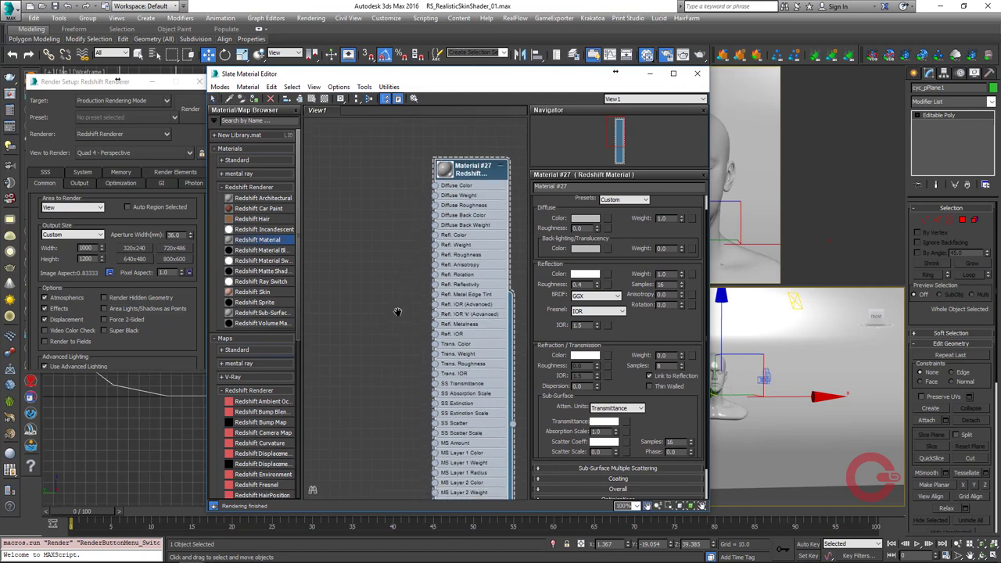
- Wire a new Bitmap map into the skin material's Diffuse Color input
{"action": "left_click_drag", "start_coordinate": [442, 190], "coordinate": [389, 205]}
{"action": "left_click", "coordinate": [358, 210]}
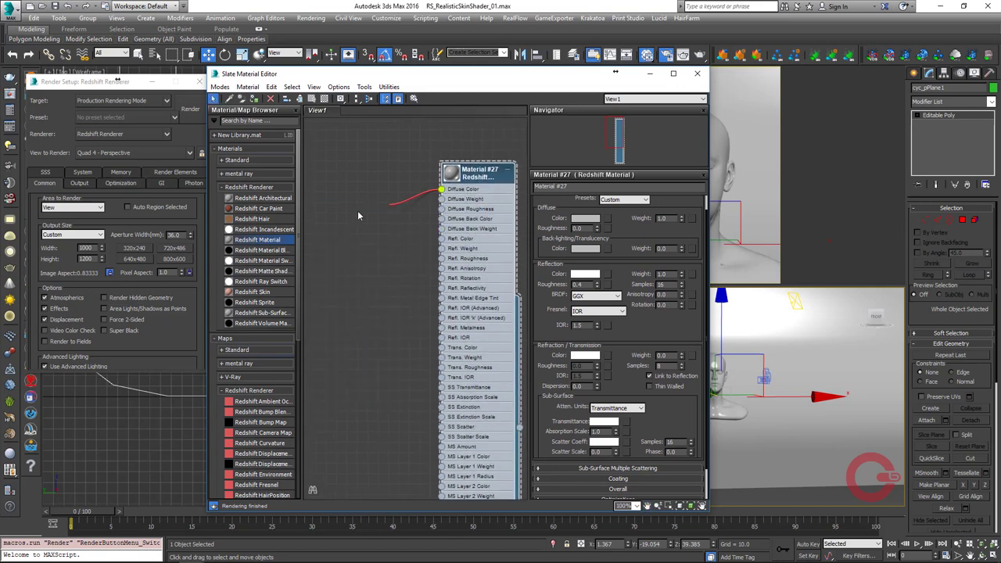
{"action": "left_click", "coordinate": [337, 224]}
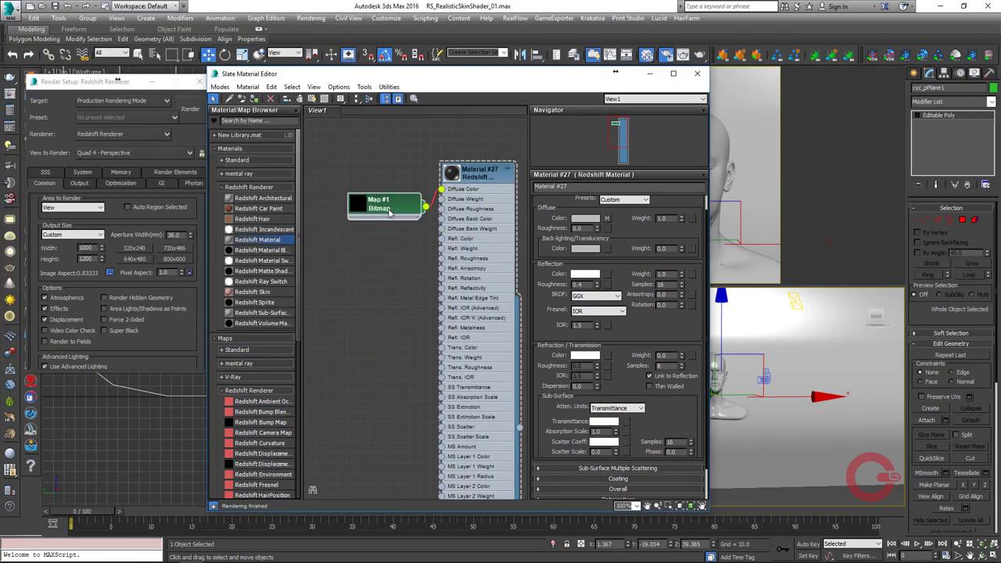
{"action": "middle_click_drag", "start_coordinate": [393, 264], "coordinate": [385, 271]}
{"action": "middle_click_drag", "start_coordinate": [387, 333], "coordinate": [413, 389]}
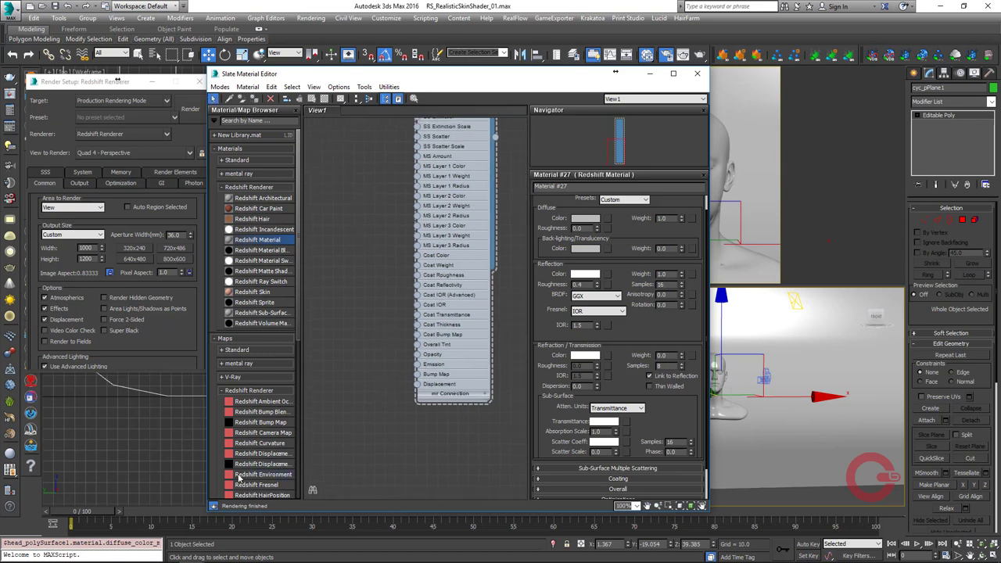
- Add a Redshift Displacement map fed by a Bitmap loading disp.tif from the Texture folder
{"action": "left_click_drag", "start_coordinate": [371, 395], "coordinate": [353, 374]}
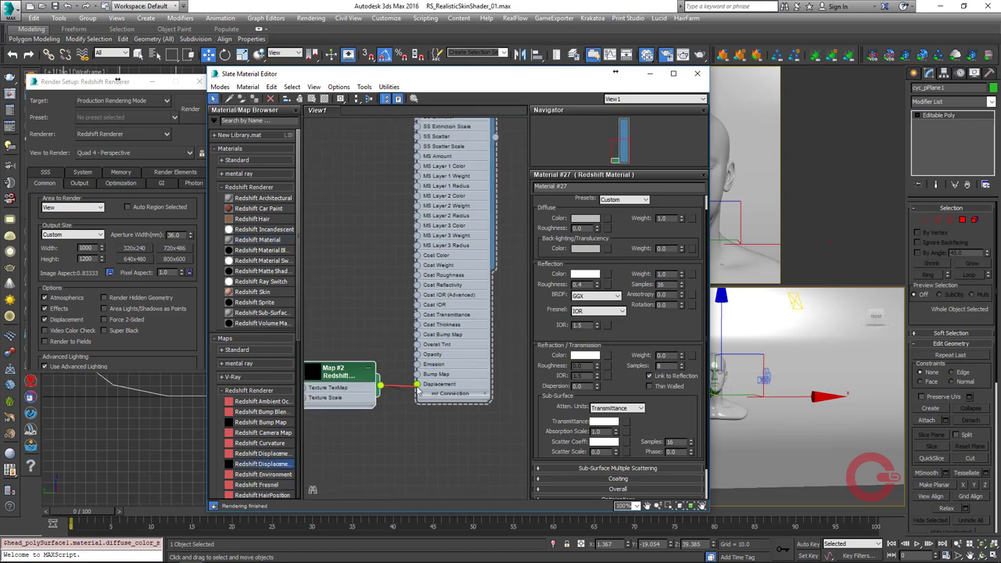
{"action": "middle_click_drag", "start_coordinate": [420, 391], "coordinate": [480, 391]}
{"action": "left_click_drag", "start_coordinate": [365, 377], "coordinate": [331, 370]}
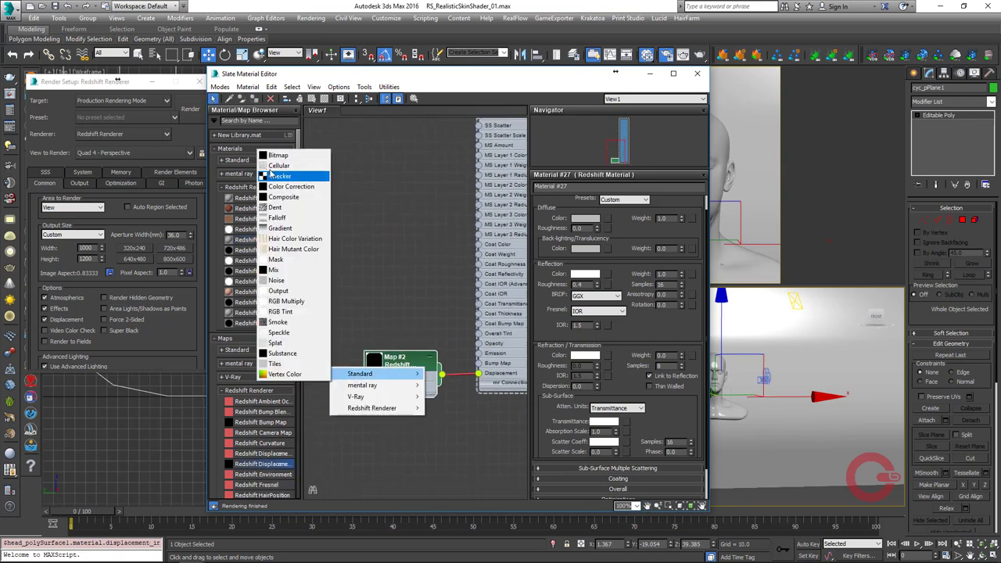
{"action": "left_click", "coordinate": [278, 155]}
{"action": "left_click", "coordinate": [182, 27]}
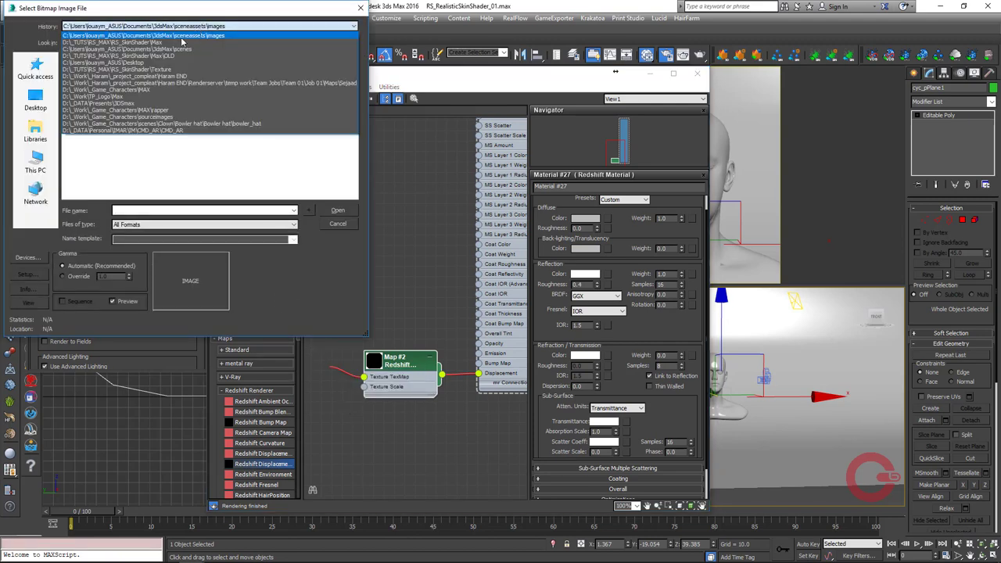
{"action": "left_click", "coordinate": [182, 41]}
{"action": "double_click", "coordinate": [87, 100]}
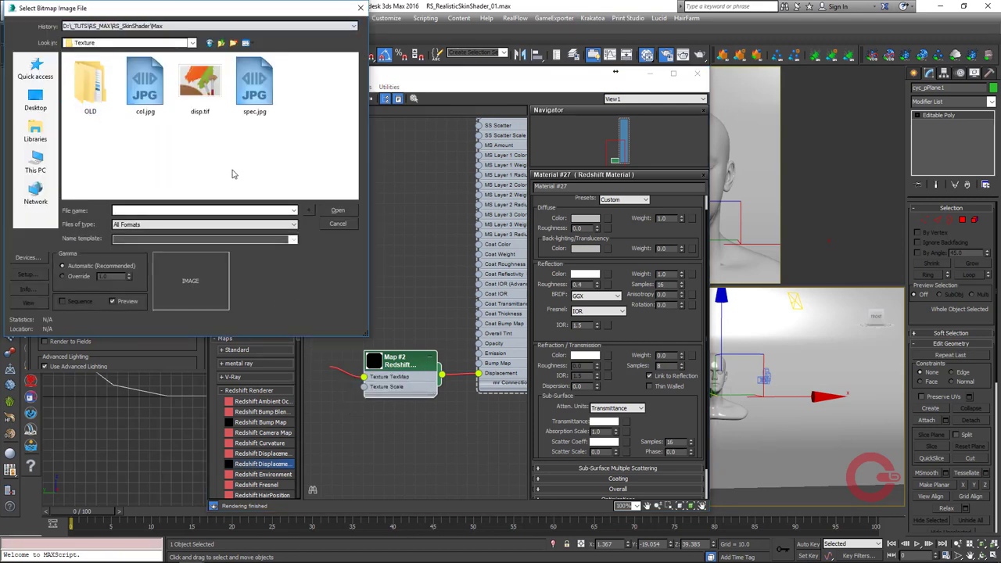
{"action": "left_click", "coordinate": [200, 82]}
{"action": "left_click", "coordinate": [337, 211]}
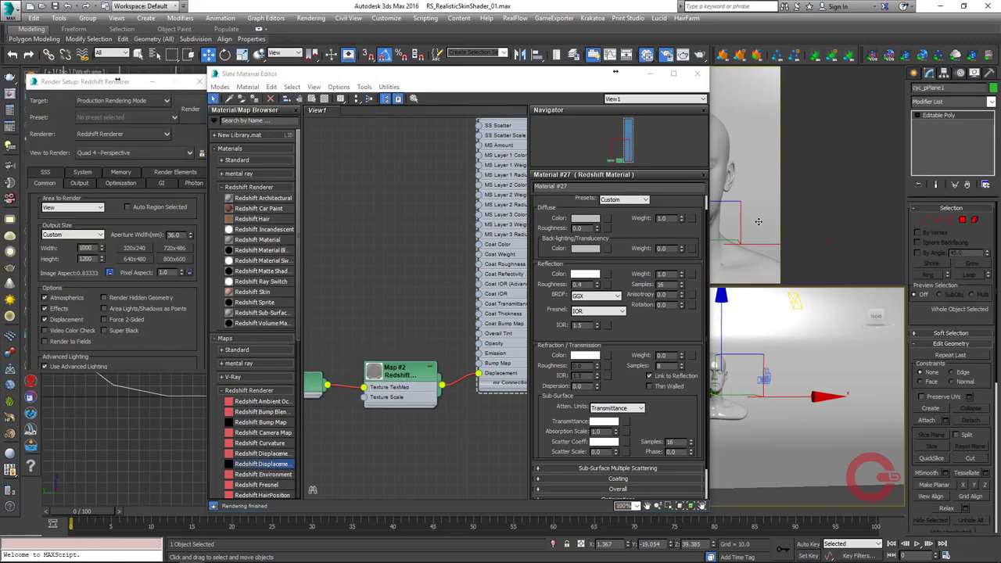
- Add a Redshift Mesh Params modifier to the head mesh
{"action": "left_click_drag", "start_coordinate": [544, 72], "coordinate": [500, 64]}
{"action": "left_click", "coordinate": [684, 192]}
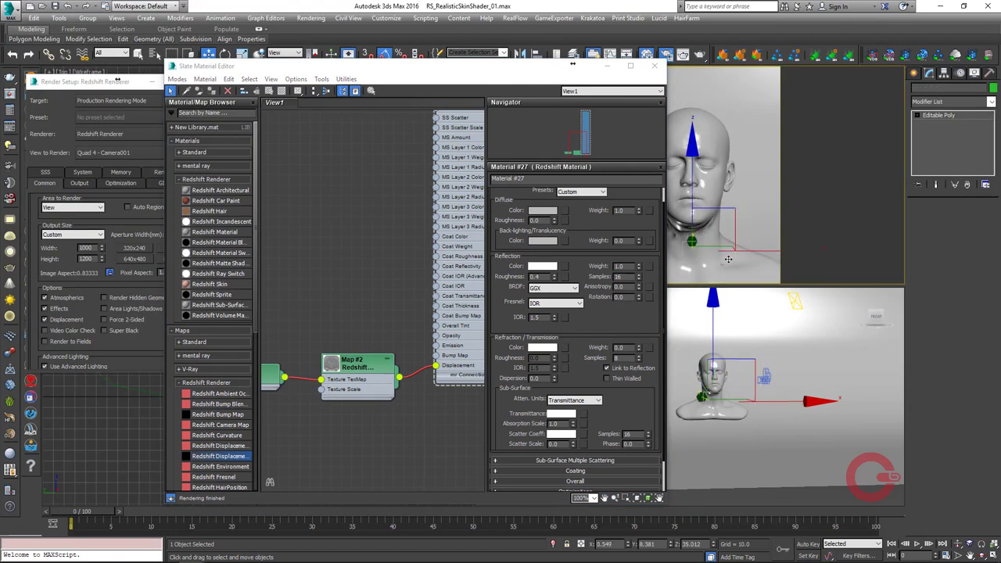
{"action": "left_click", "coordinate": [936, 103]}
{"action": "scroll", "coordinate": [946, 156], "scroll_direction": "down", "scroll_amount": 10}
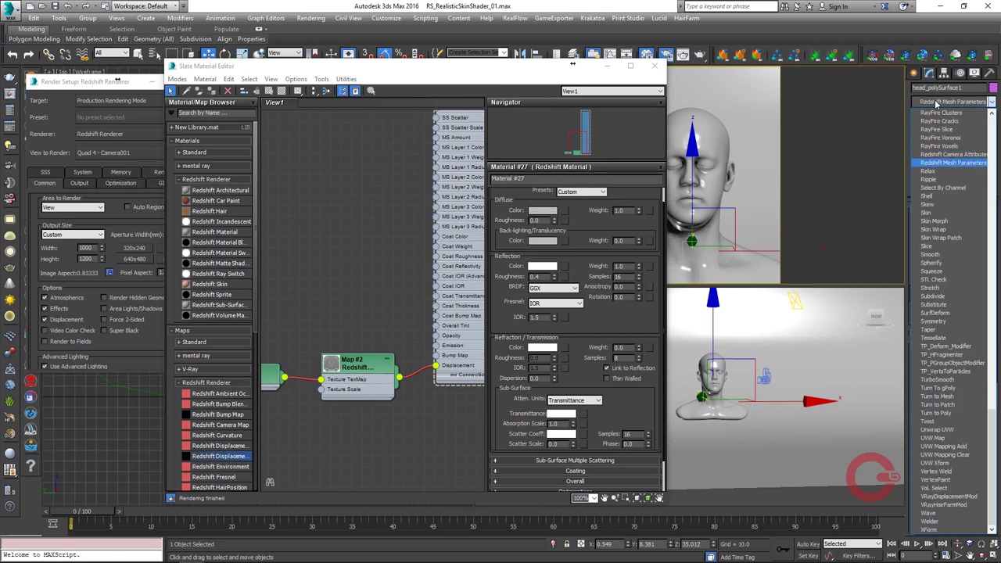
{"action": "left_click", "coordinate": [946, 159]}
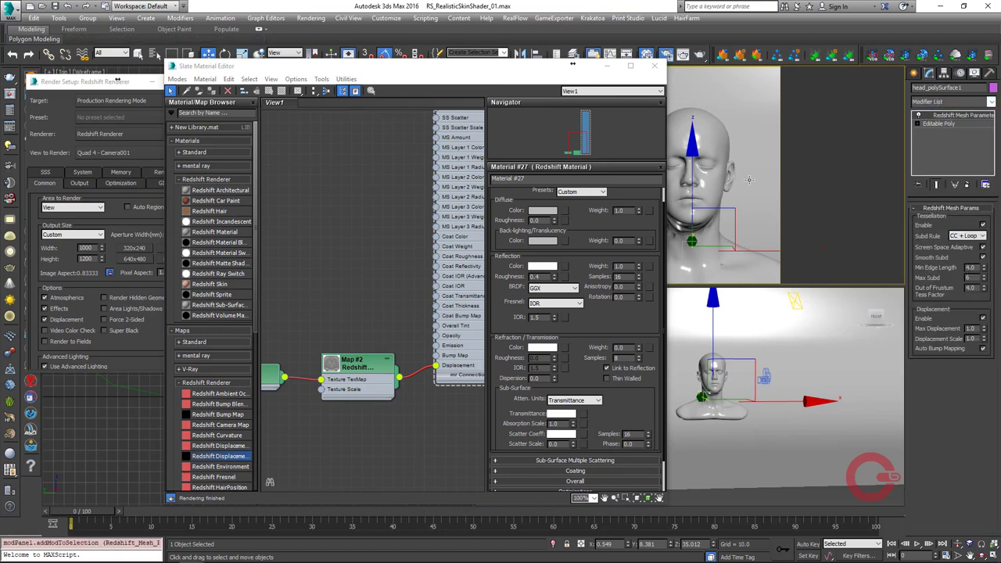
- Test-render the displaced head, then close the frame window and material editor
{"action": "left_click", "coordinate": [84, 81]}
{"action": "left_click", "coordinate": [191, 109]}
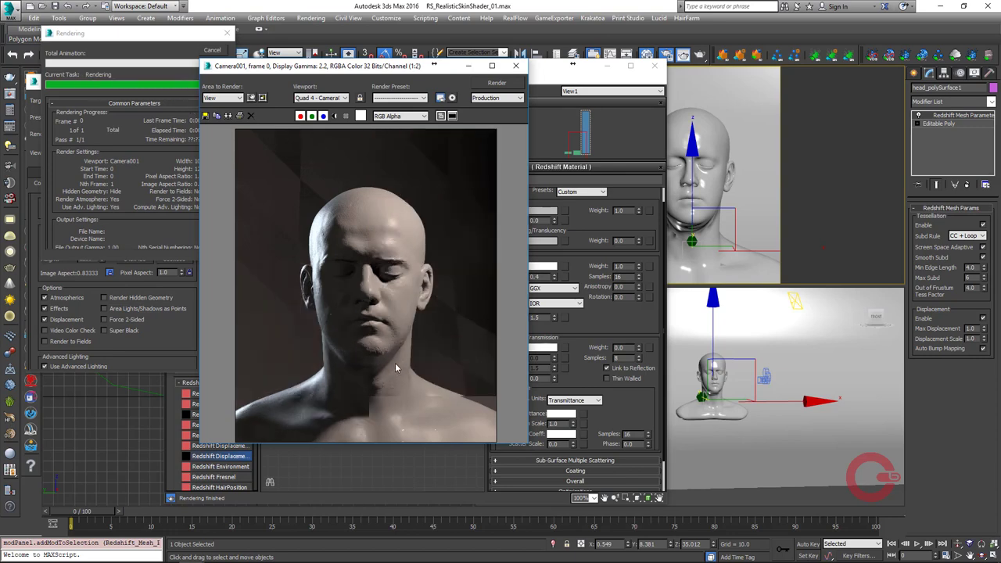
{"action": "left_click", "coordinate": [515, 64]}
{"action": "left_click", "coordinate": [653, 65]}
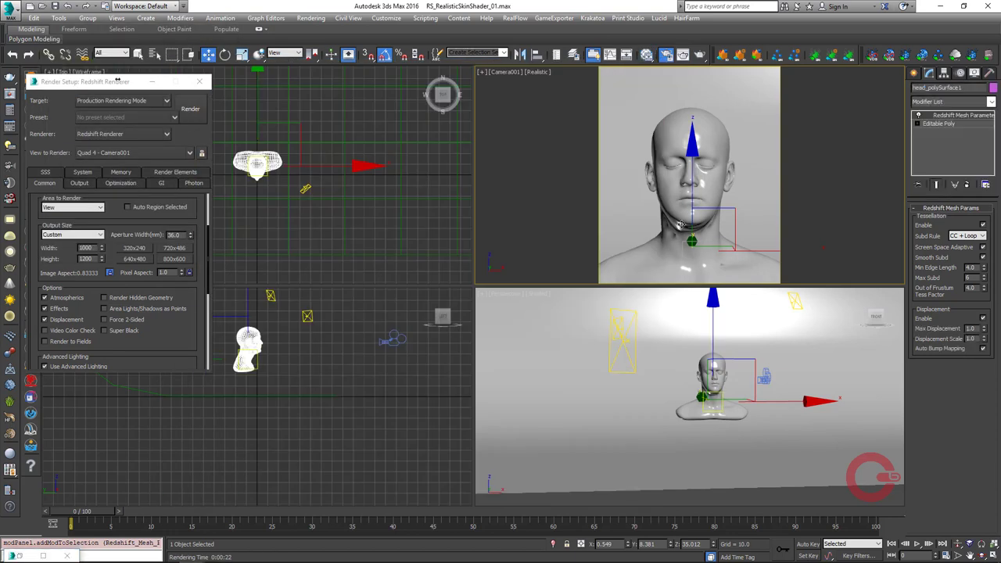
- Delete the old backdrop plane from the perspective view
{"action": "key", "text": "p"}
{"action": "middle_click_drag", "start_coordinate": [699, 430], "coordinate": [715, 438], "text": "alt"}
{"action": "left_click", "coordinate": [720, 441]}
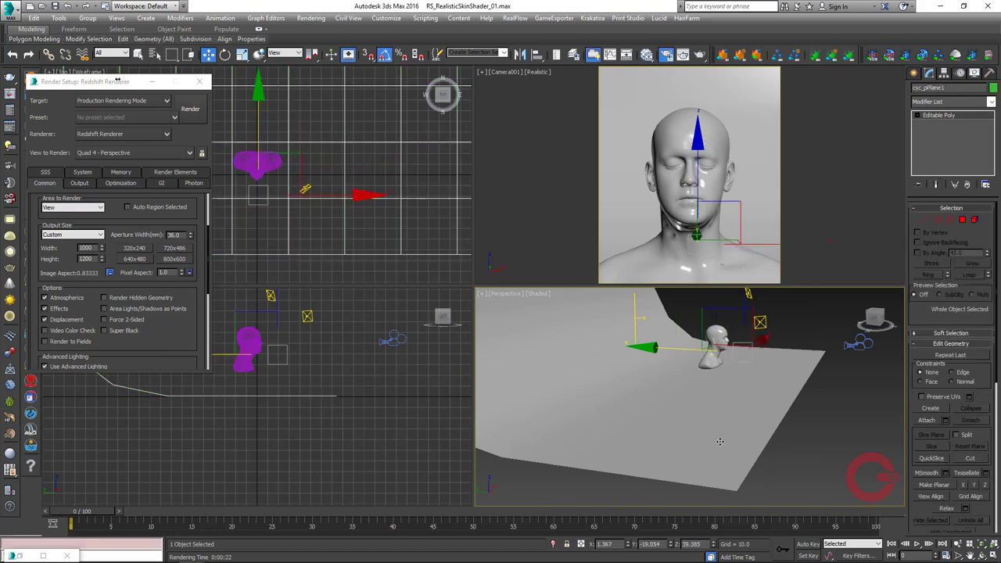
{"action": "key", "text": "alt+h"}
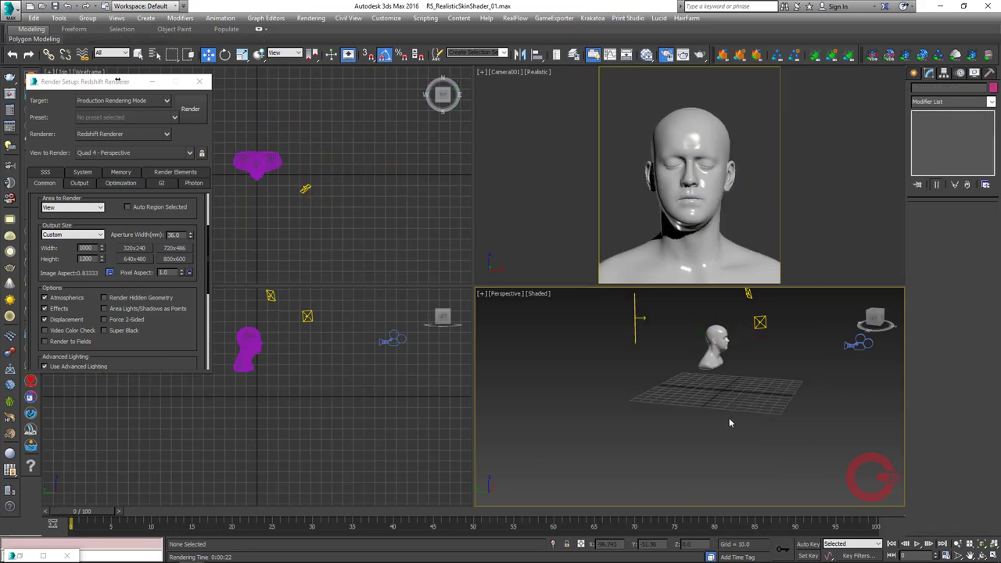
{"action": "middle_click_drag", "start_coordinate": [728, 417], "coordinate": [701, 424], "text": "alt"}
- Draw a large new plane under the head in the maximized perspective view
{"action": "key", "text": "alt+w"}
{"action": "middle_click_drag", "start_coordinate": [538, 328], "coordinate": [540, 319], "text": "alt"}
{"action": "right_click", "coordinate": [540, 319]}
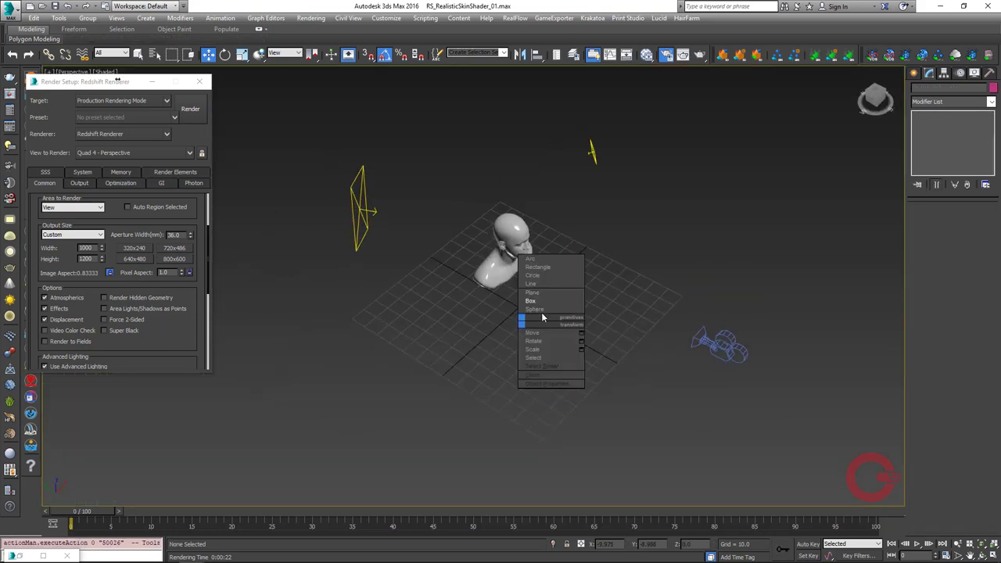
{"action": "left_click", "coordinate": [528, 302]}
{"action": "left_click_drag", "start_coordinate": [513, 309], "coordinate": [677, 474]}
{"action": "key", "text": "w"}
{"action": "mouse_move", "coordinate": [677, 473]}
{"action": "middle_mouse_down", "text": "alt"}
{"action": "mouse_move", "coordinate": [677, 369]}
{"action": "mouse_move", "coordinate": [777, 338]}
{"action": "middle_mouse_up", "text": "alt"}
- Show edged faces and convert the new plane to an Editable Poly
{"action": "scroll", "coordinate": [677, 369], "scroll_direction": "down", "scroll_amount": 5}
{"action": "key", "text": "F4"}
{"action": "right_click", "coordinate": [621, 409]}
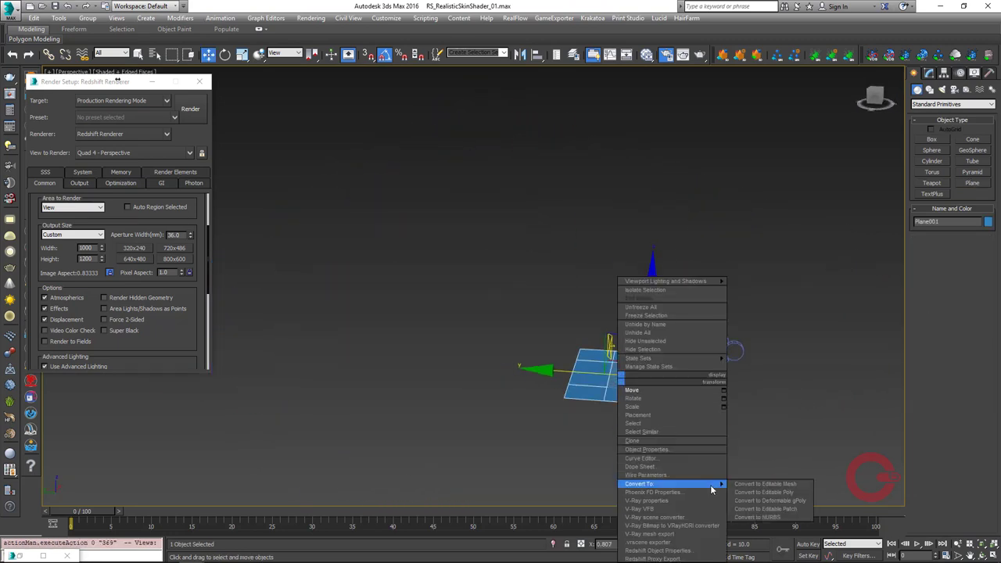
{"action": "left_click", "coordinate": [762, 494]}
{"action": "scroll", "coordinate": [585, 384], "scroll_direction": "up", "scroll_amount": 3}
{"action": "middle_click_drag", "start_coordinate": [585, 385], "coordinate": [562, 360], "text": "alt"}
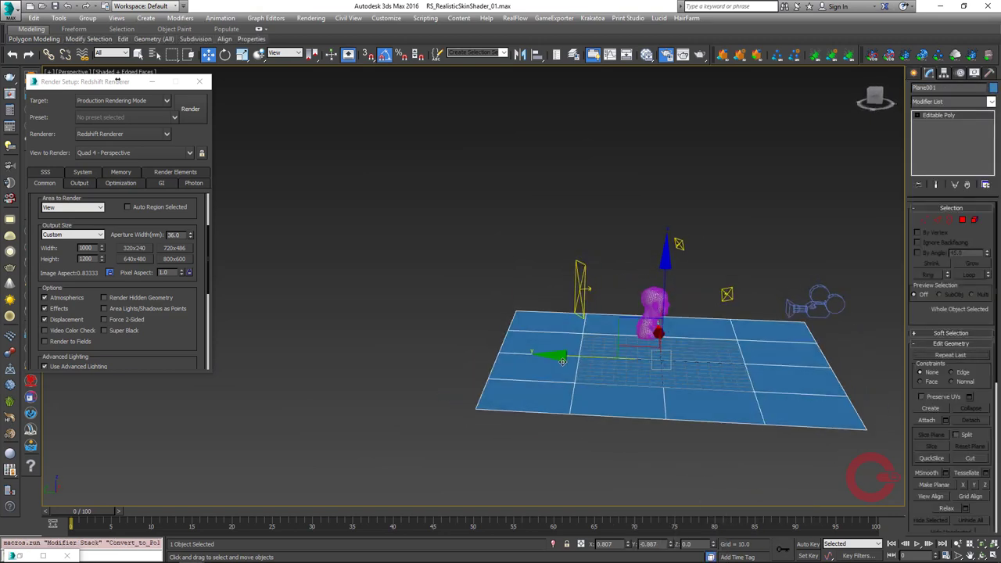
- Extrude the plane's rear border edges upward into a backdrop wall
{"action": "key", "text": "2"}
{"action": "left_click_drag", "start_coordinate": [466, 305], "coordinate": [485, 395]}
{"action": "middle_click_drag", "start_coordinate": [485, 395], "coordinate": [500, 256], "text": "alt"}
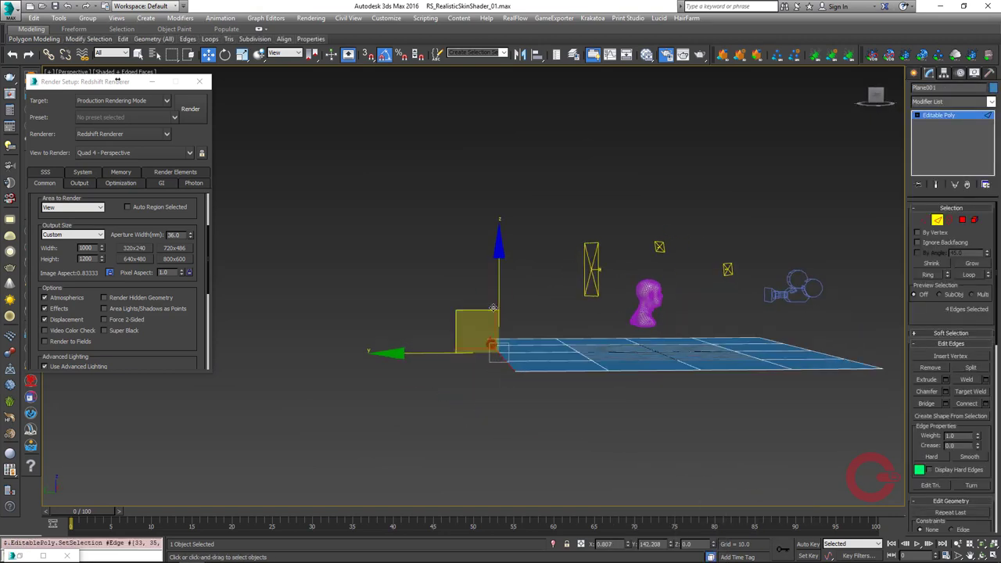
{"action": "left_click_drag", "start_coordinate": [500, 256], "coordinate": [500, 79], "text": "shift"}
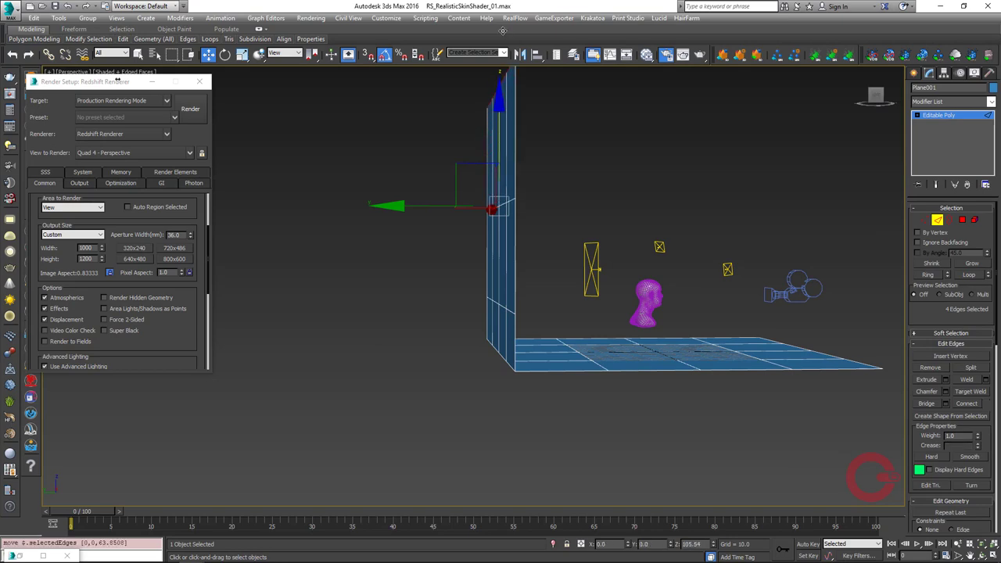
{"action": "mouse_move", "coordinate": [501, 78]}
{"action": "middle_mouse_down", "text": "alt"}
{"action": "mouse_move", "coordinate": [555, 307]}
{"action": "mouse_move", "coordinate": [587, 302]}
{"action": "mouse_move", "coordinate": [576, 346]}
{"action": "middle_mouse_up", "text": "alt"}
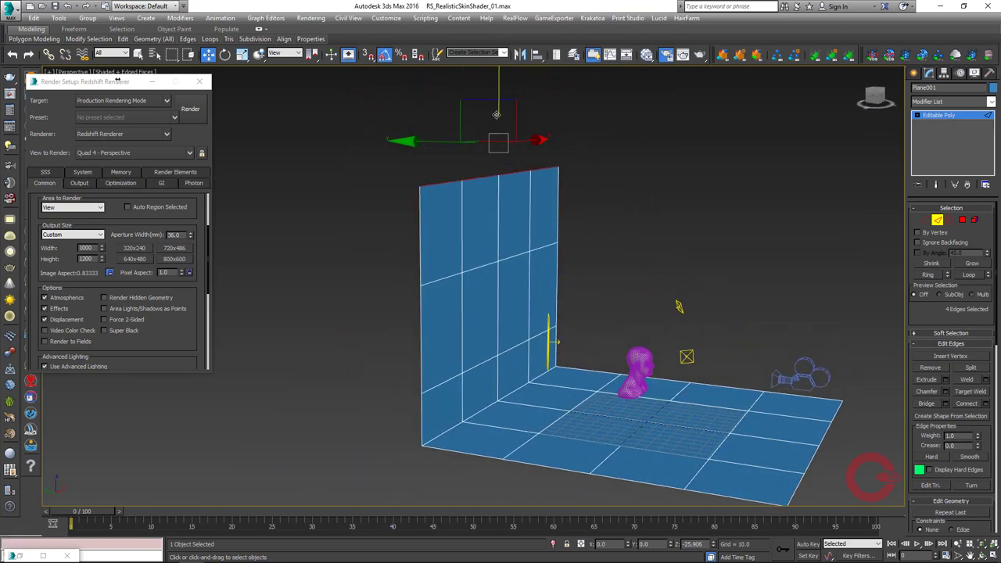
{"action": "left_click", "coordinate": [823, 455]}
{"action": "middle_click_drag", "start_coordinate": [823, 455], "coordinate": [674, 272], "text": "alt"}
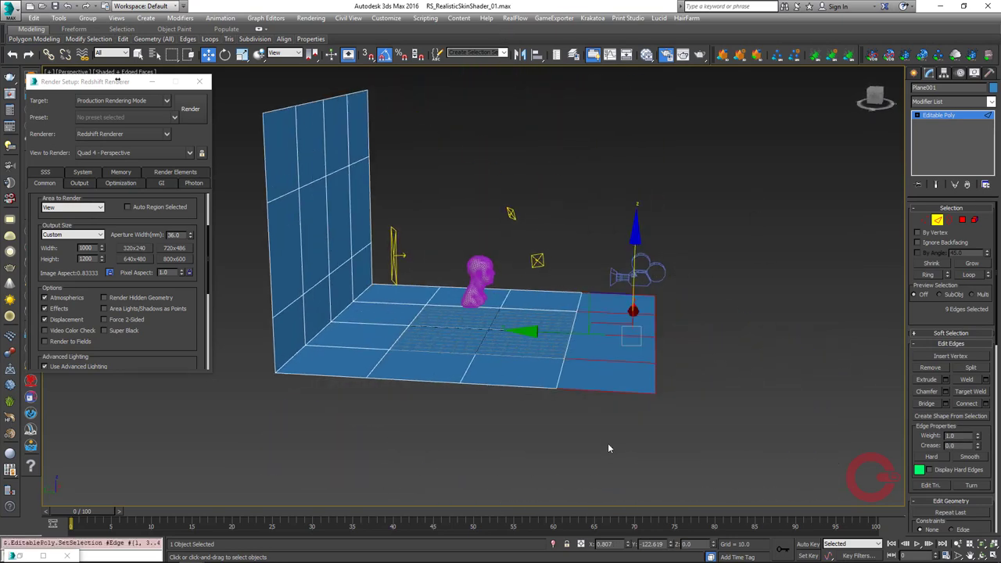
- Add TurboSmooth to curve the wall corner into a smooth studio backdrop
{"action": "left_click", "coordinate": [938, 219]}
{"action": "left_click", "coordinate": [946, 104]}
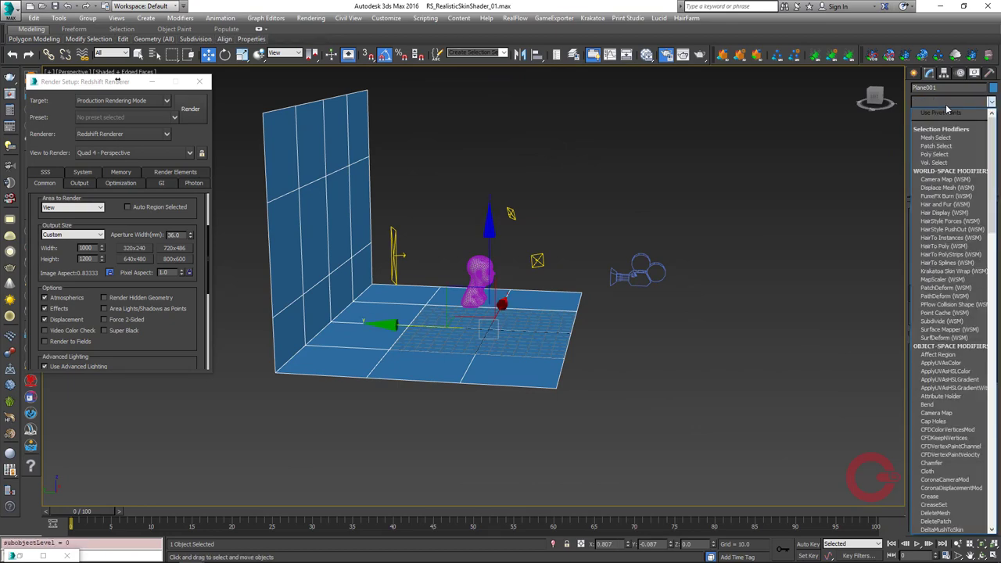
{"action": "type", "text": "tu"}
{"action": "key", "text": "Return"}
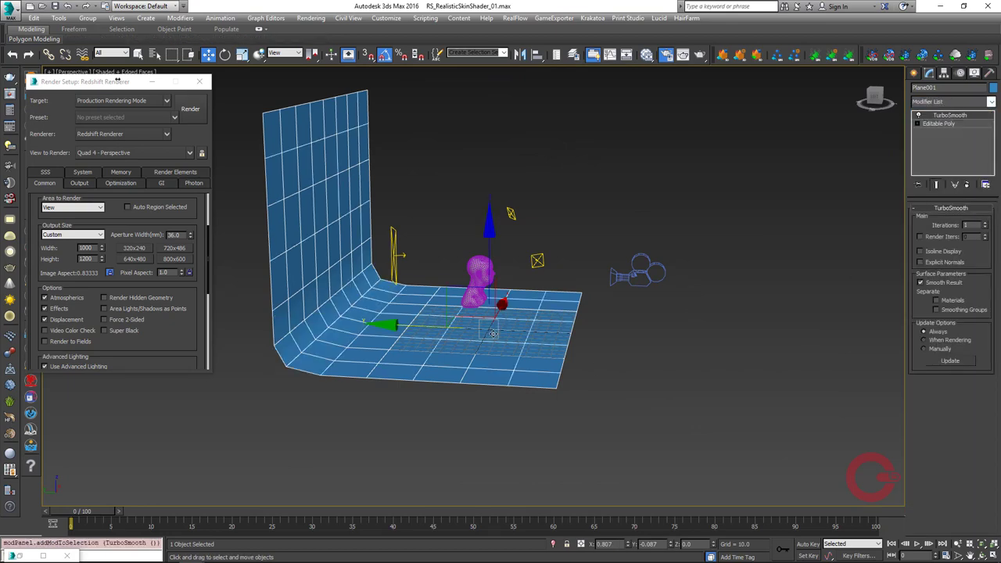
{"action": "right_click", "coordinate": [492, 333]}
{"action": "left_click", "coordinate": [637, 406]}
{"action": "mouse_move", "coordinate": [638, 407]}
{"action": "middle_mouse_down", "text": "alt"}
{"action": "mouse_move", "coordinate": [551, 396]}
{"action": "mouse_move", "coordinate": [567, 380]}
{"action": "mouse_move", "coordinate": [568, 391]}
{"action": "middle_mouse_up", "text": "alt"}
- Create Redshift Material #28 with a 128 grey diffuse and assign it to the backdrop plane
{"action": "key", "text": "m"}
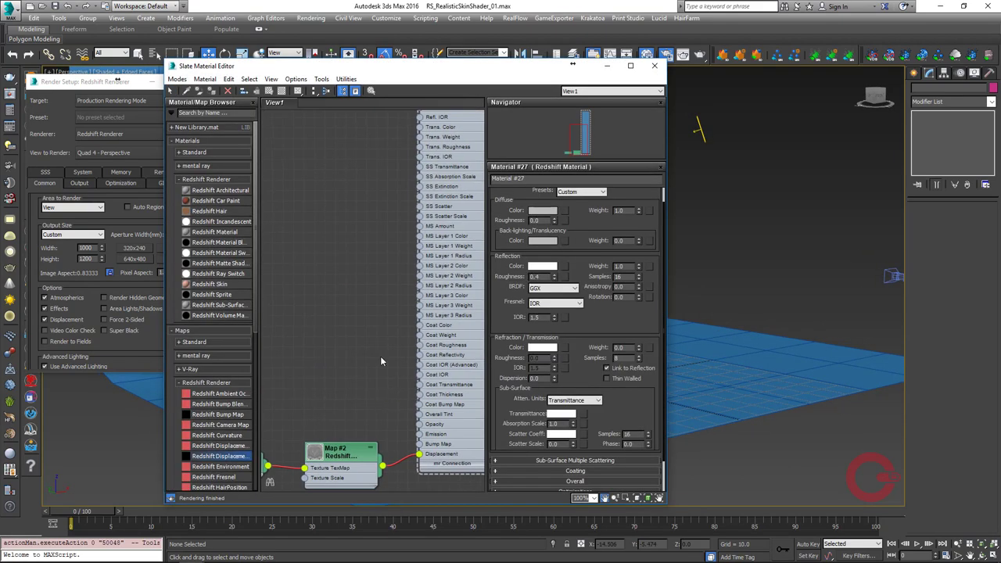
{"action": "left_click_drag", "start_coordinate": [211, 231], "coordinate": [290, 196]}
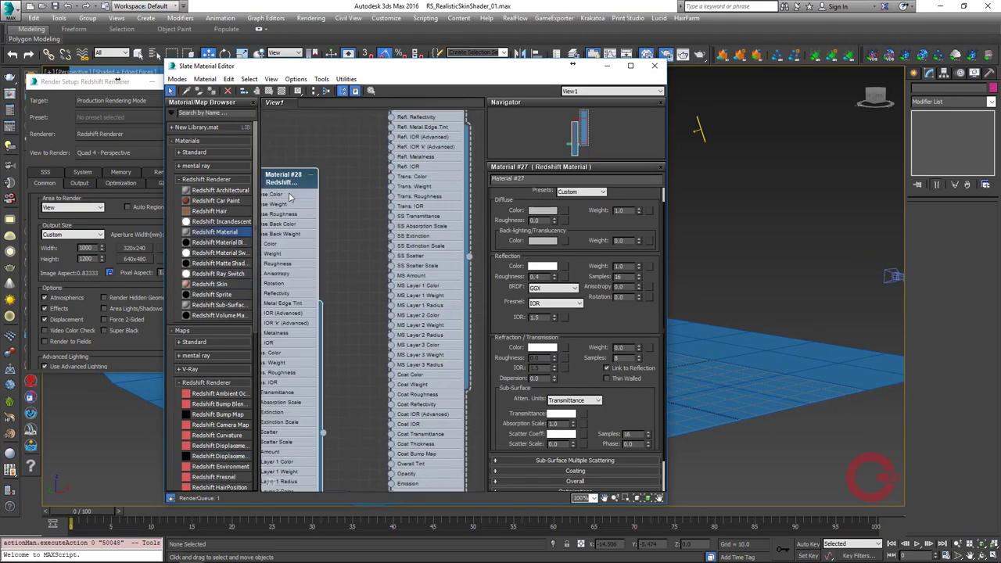
{"action": "left_click_drag", "start_coordinate": [323, 437], "coordinate": [666, 423]}
{"action": "double_click", "coordinate": [290, 181]}
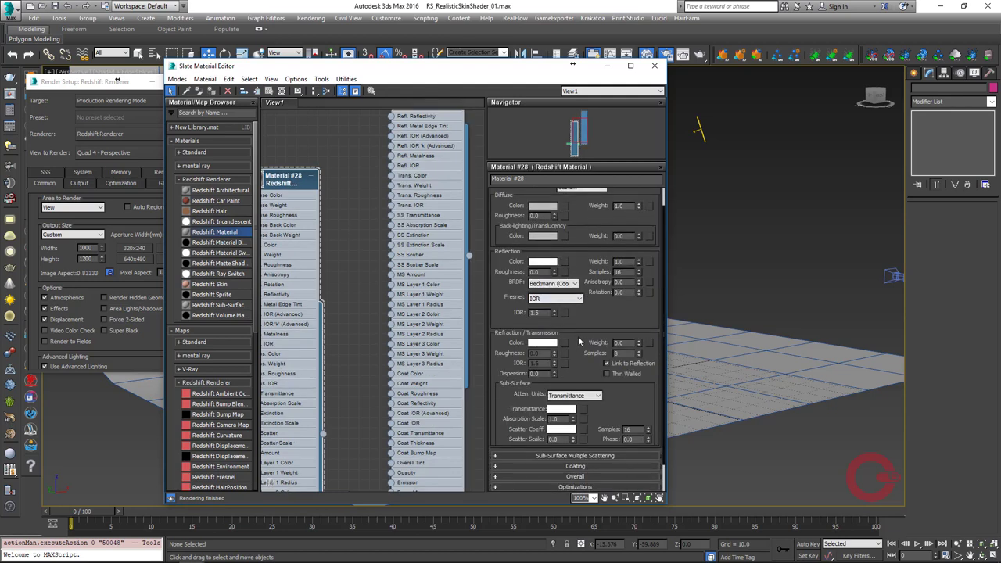
{"action": "scroll", "coordinate": [647, 247], "scroll_direction": "down", "scroll_amount": 1}
{"action": "scroll", "coordinate": [576, 233], "scroll_direction": "up", "scroll_amount": 3}
{"action": "left_click", "coordinate": [542, 227]}
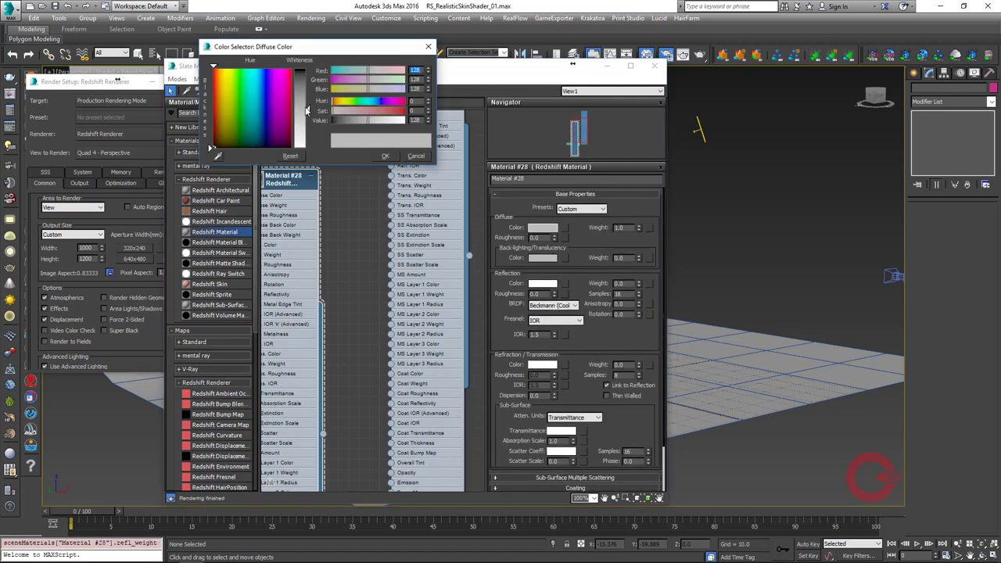
{"action": "left_click", "coordinate": [386, 157]}
{"action": "left_click", "coordinate": [655, 66]}
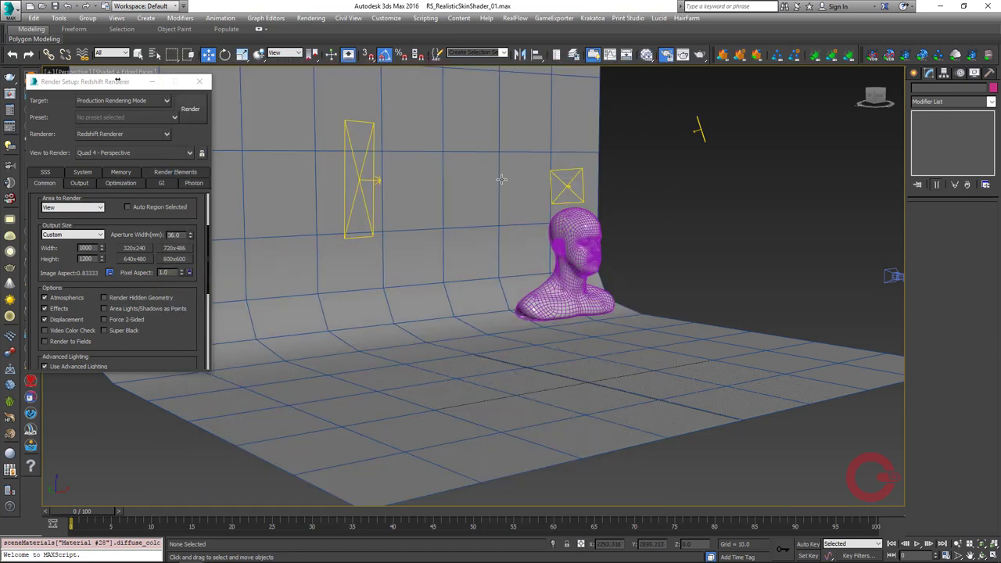
- Render the head bust from Camera001 and move the frame buffer to the right
{"action": "key", "text": "m"}
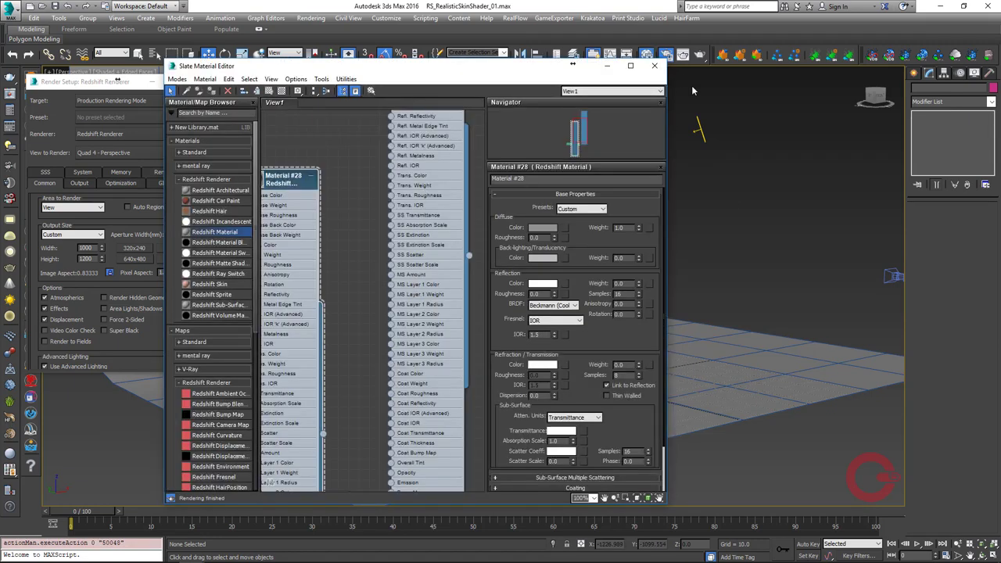
{"action": "key", "text": "c"}
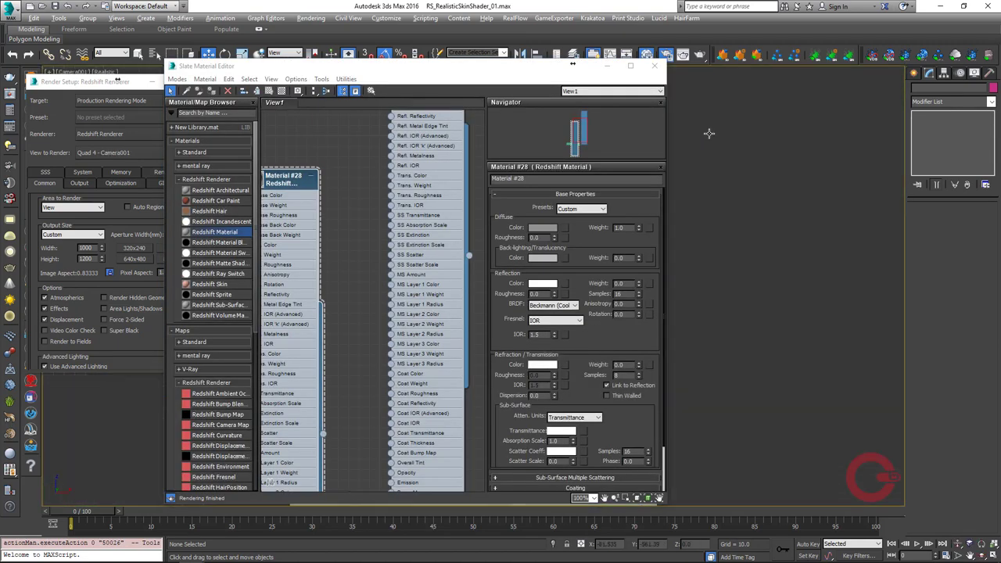
{"action": "left_click", "coordinate": [698, 55]}
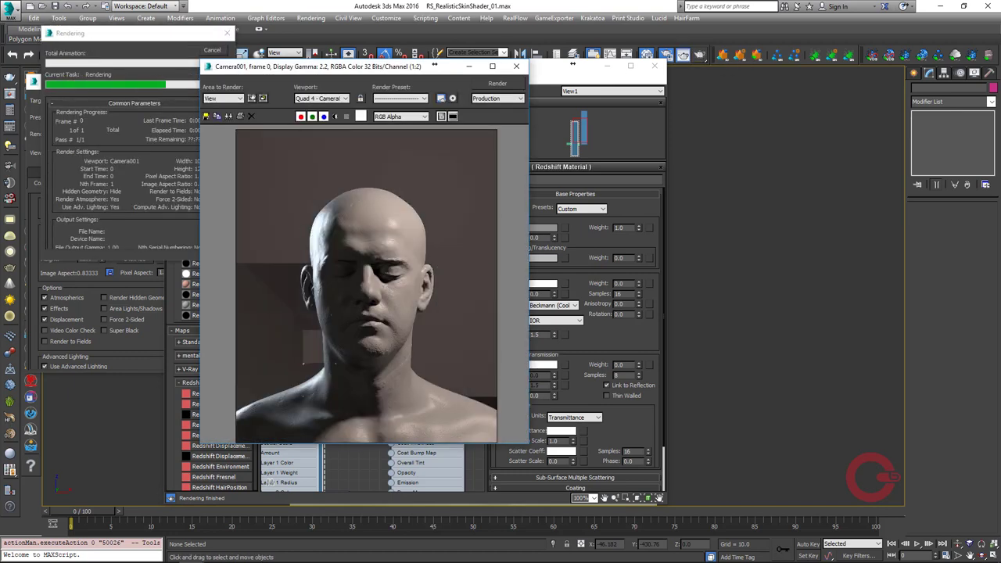
{"action": "left_click_drag", "start_coordinate": [393, 68], "coordinate": [854, 71]}
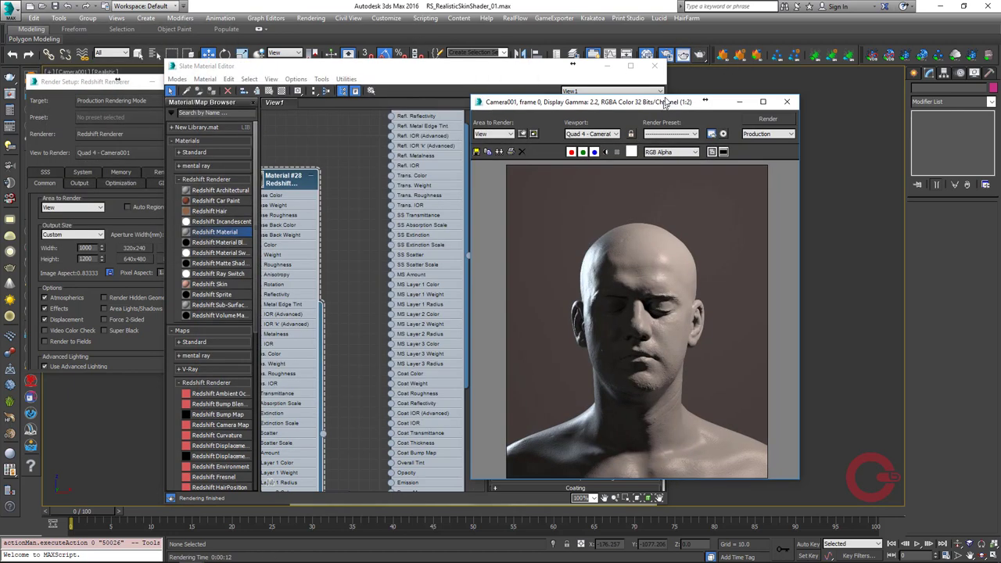
- Navigate the Slate node view to the Redshift Displacement Map node
{"action": "left_click", "coordinate": [422, 242]}
{"action": "scroll", "coordinate": [421, 242], "scroll_direction": "down", "scroll_amount": 3}
{"action": "scroll", "coordinate": [421, 238], "scroll_direction": "down", "scroll_amount": 3}
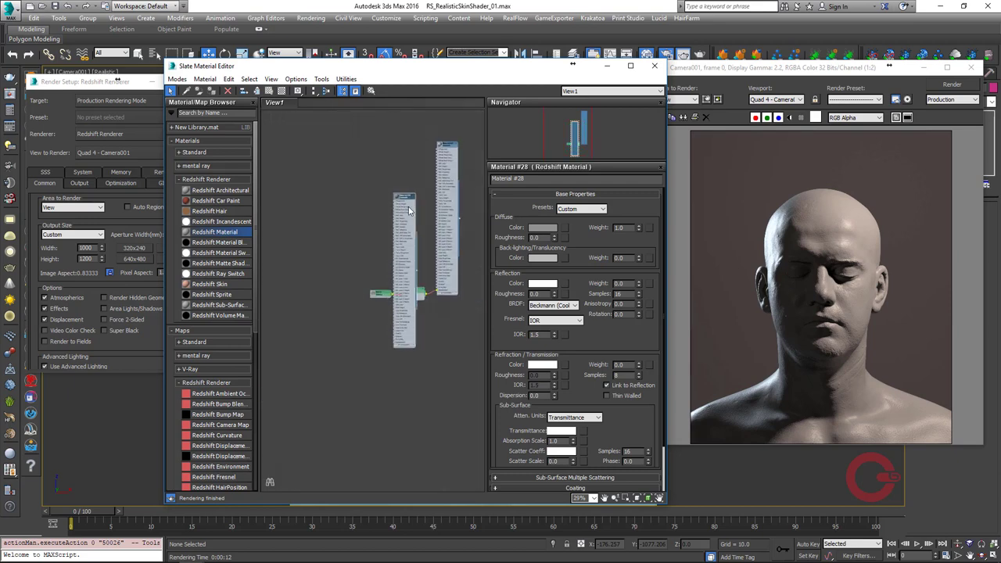
{"action": "left_click_drag", "start_coordinate": [407, 234], "coordinate": [276, 381]}
{"action": "scroll", "coordinate": [394, 274], "scroll_direction": "up", "scroll_amount": 3}
{"action": "scroll", "coordinate": [395, 274], "scroll_direction": "up", "scroll_amount": 3}
- Set the displacement map Scale to 0.5 and re-render the bust
{"action": "double_click", "coordinate": [399, 262]}
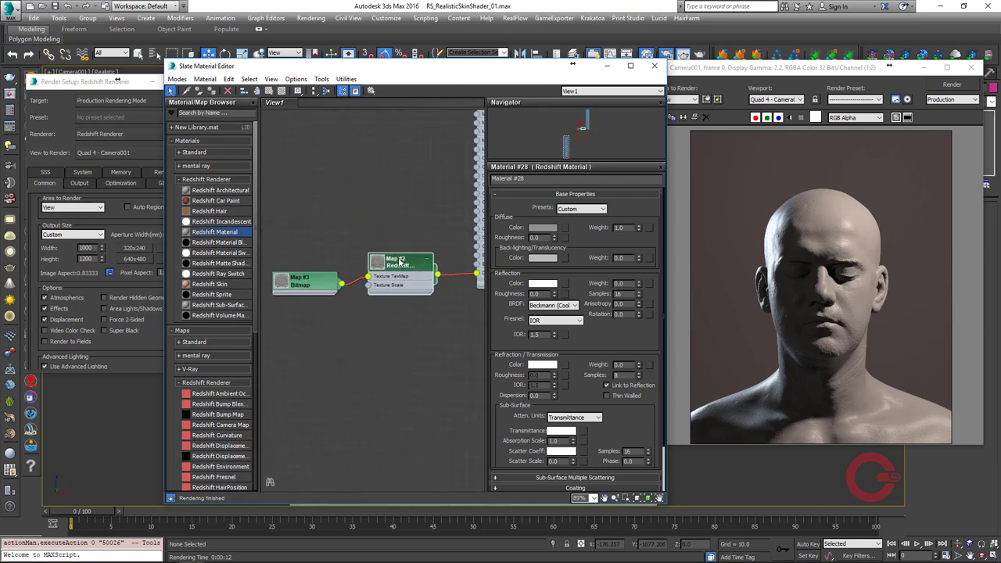
{"action": "left_click_drag", "start_coordinate": [568, 66], "coordinate": [499, 62]}
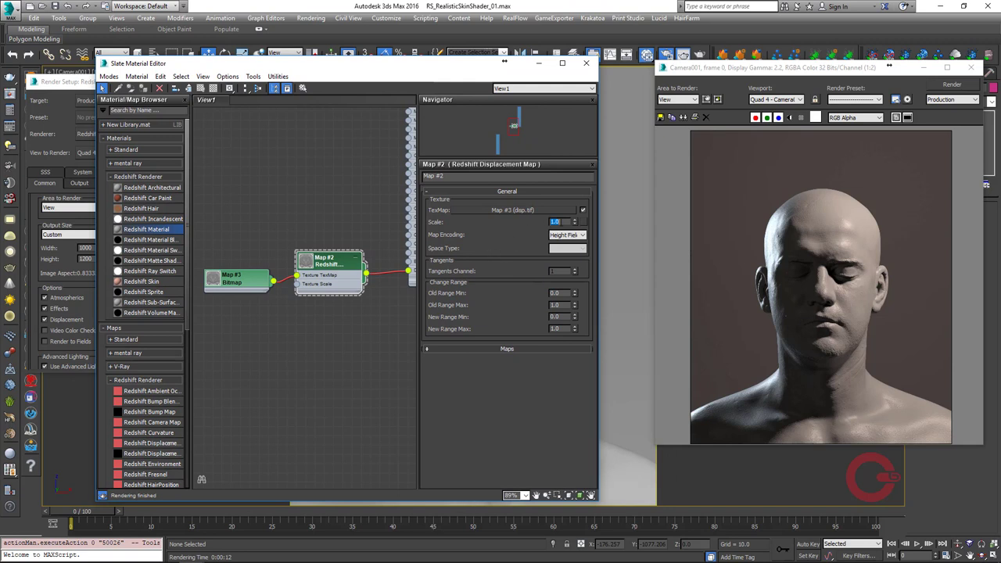
{"action": "type", "text": "0.5"}
{"action": "left_click", "coordinate": [951, 85]}
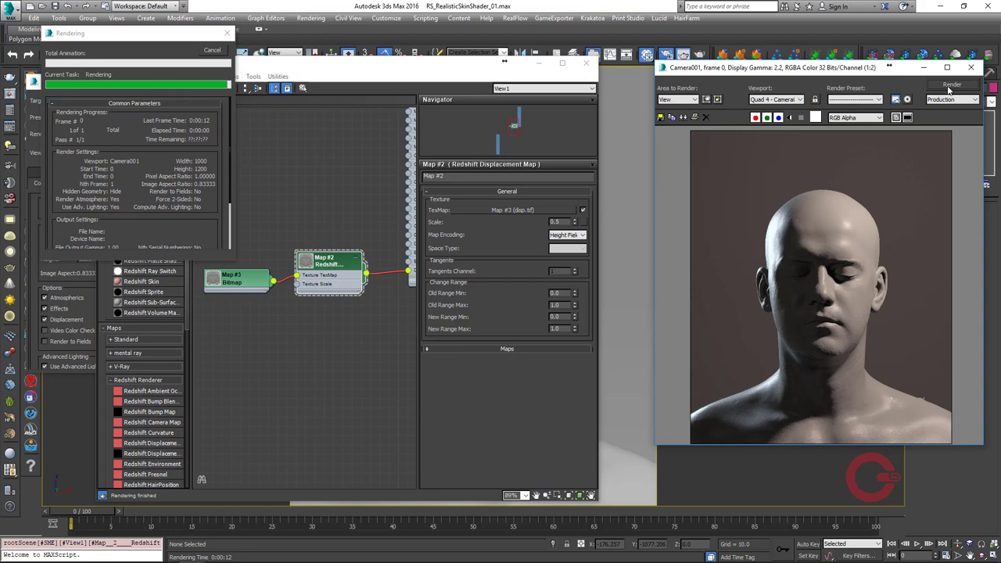
- Set the displacement Old Range Max to 0.75 and re-render
{"action": "scroll", "coordinate": [804, 245], "scroll_direction": "up", "scroll_amount": 3}
{"action": "scroll", "coordinate": [758, 218], "scroll_direction": "down", "scroll_amount": 3}
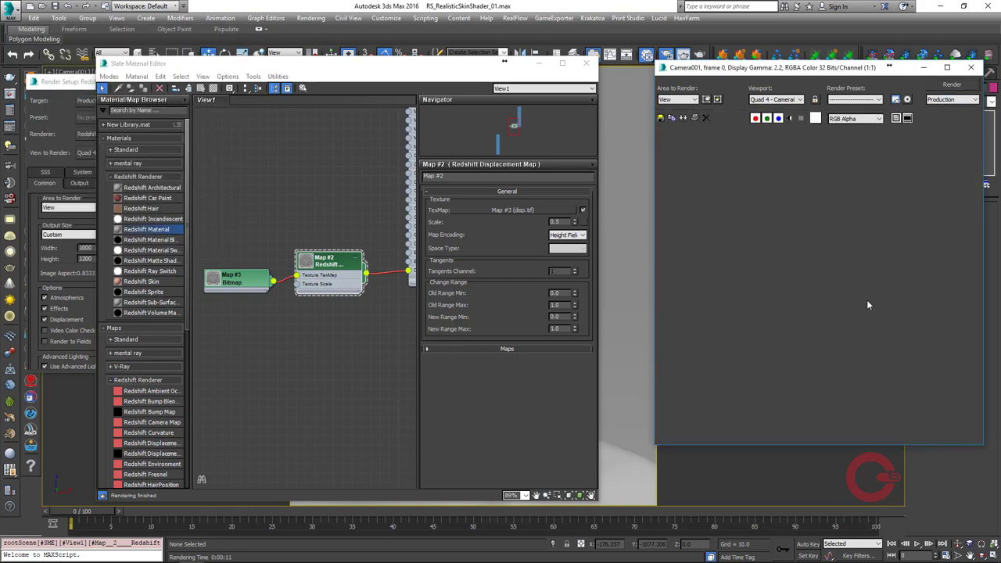
{"action": "scroll", "coordinate": [859, 351], "scroll_direction": "up", "scroll_amount": 2}
{"action": "scroll", "coordinate": [868, 344], "scroll_direction": "down", "scroll_amount": 2}
{"action": "scroll", "coordinate": [811, 320], "scroll_direction": "up", "scroll_amount": 2}
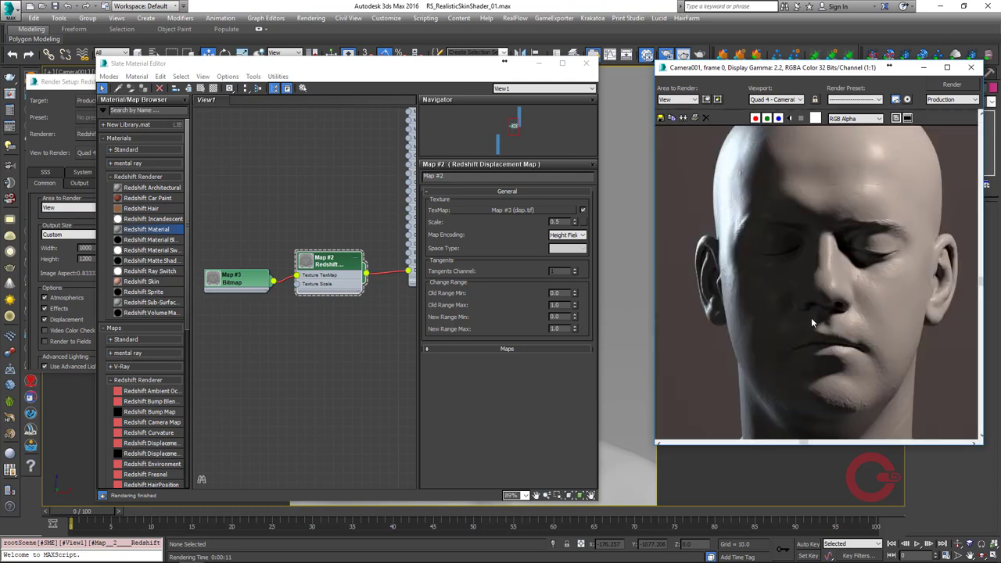
{"action": "scroll", "coordinate": [837, 305], "scroll_direction": "down", "scroll_amount": 2}
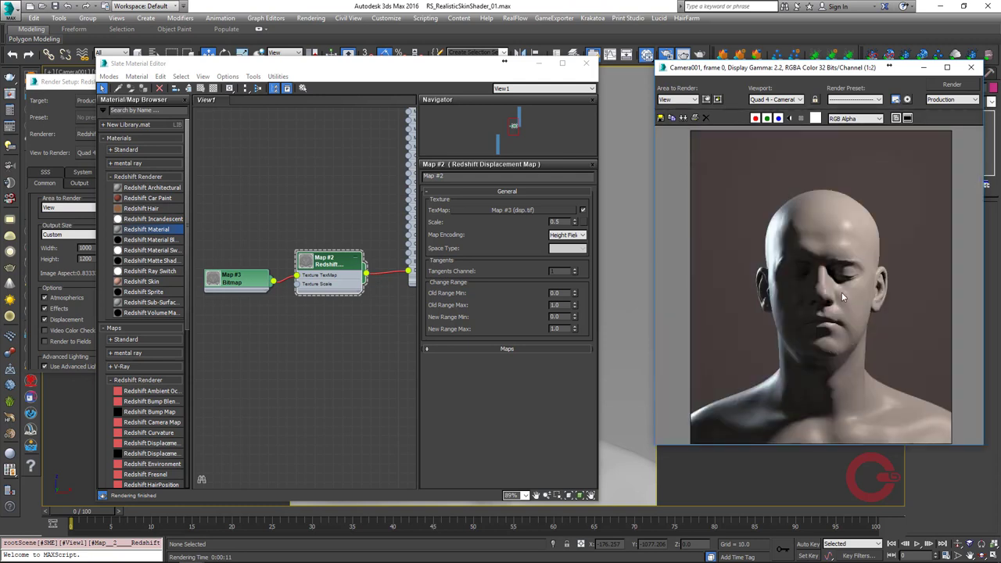
{"action": "left_click", "coordinate": [535, 335]}
{"action": "type", "text": "0.1"}
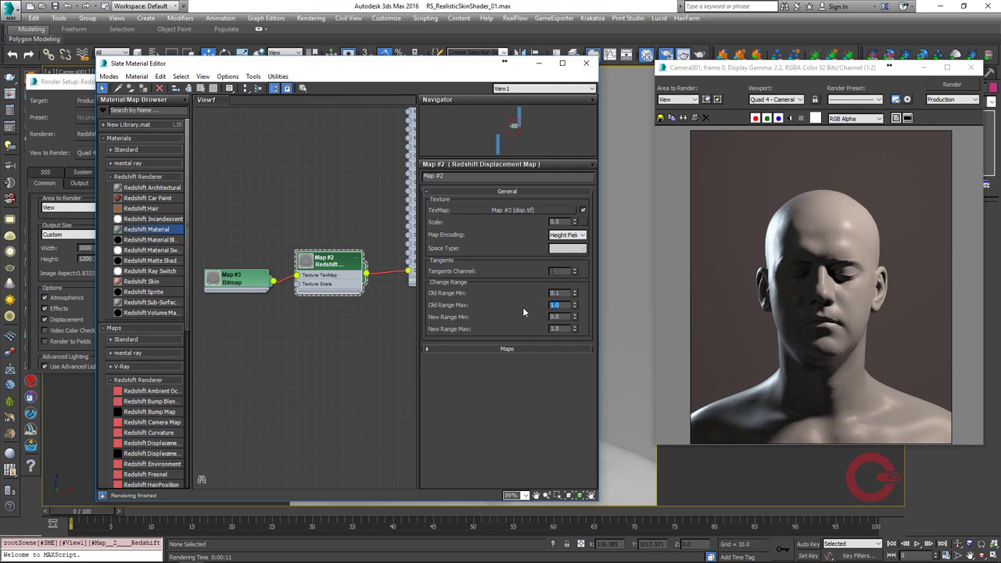
{"action": "type", "text": "0.75"}
{"action": "left_click", "coordinate": [953, 86]}
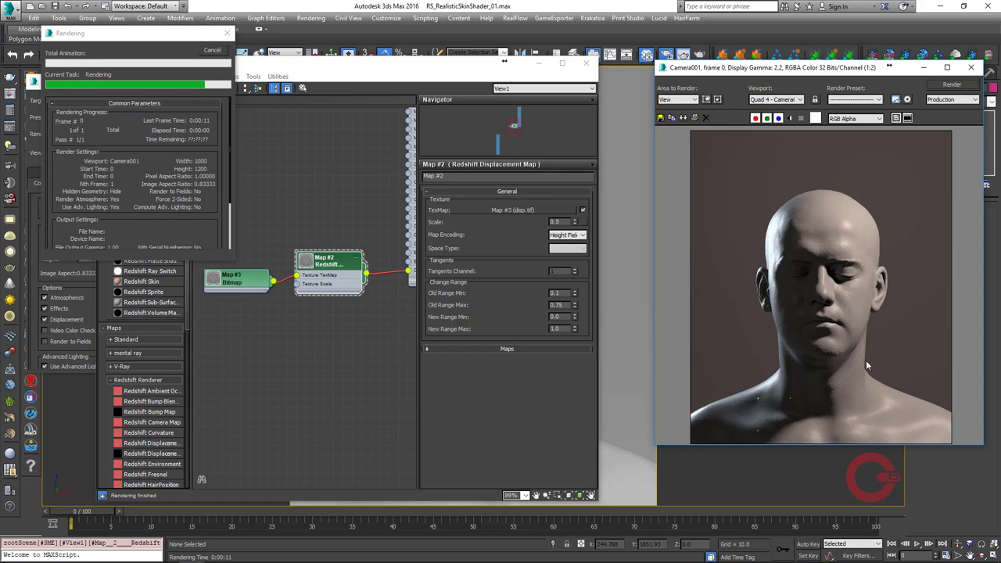
- Set New Range Min to -0.25 and Old Range Min to 0.12, re-rendering after each
{"action": "scroll", "coordinate": [773, 321], "scroll_direction": "up", "scroll_amount": 2}
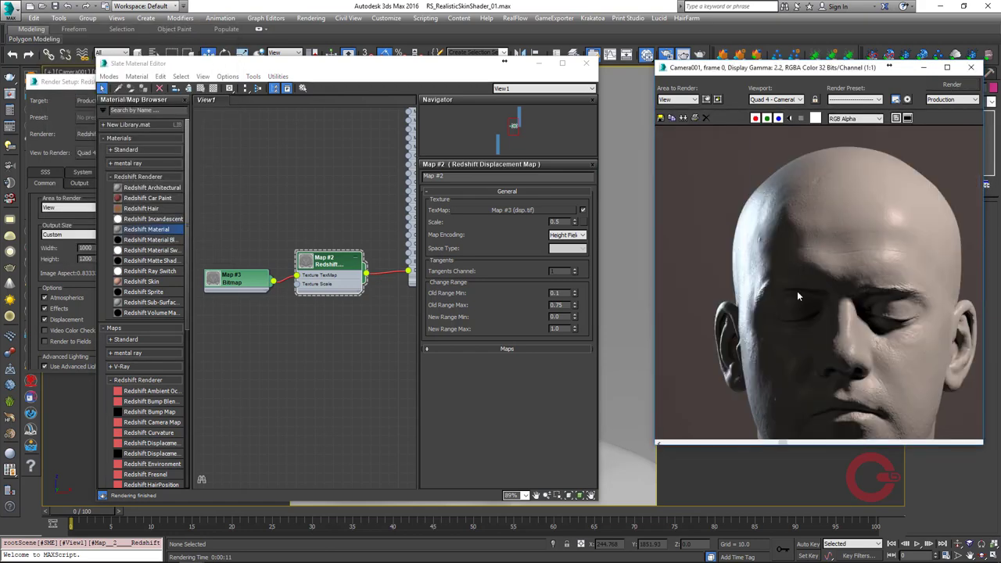
{"action": "mouse_move", "coordinate": [819, 341]}
{"action": "middle_mouse_down"}
{"action": "mouse_move", "coordinate": [807, 269]}
{"action": "mouse_move", "coordinate": [739, 227]}
{"action": "middle_mouse_up"}
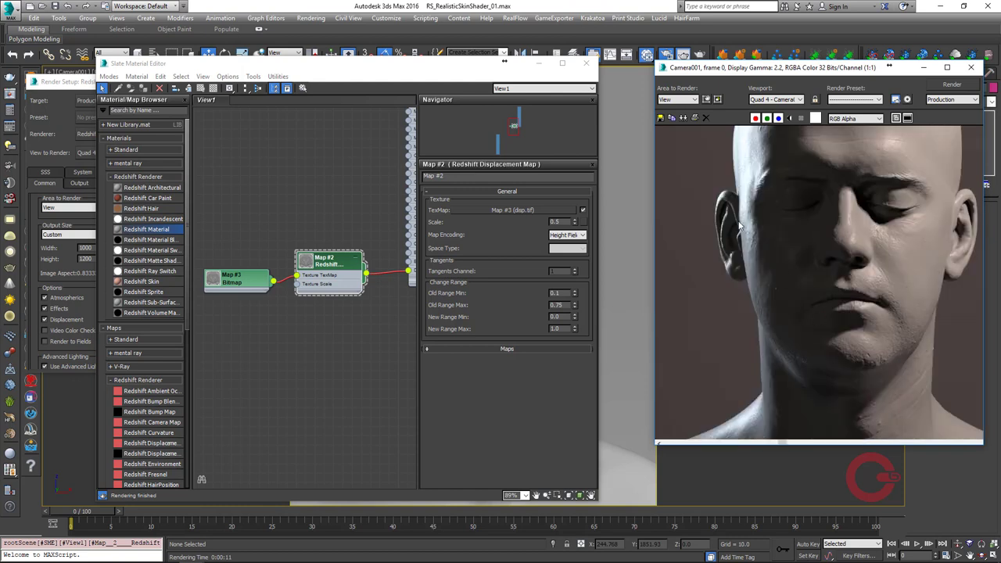
{"action": "left_click", "coordinate": [516, 316]}
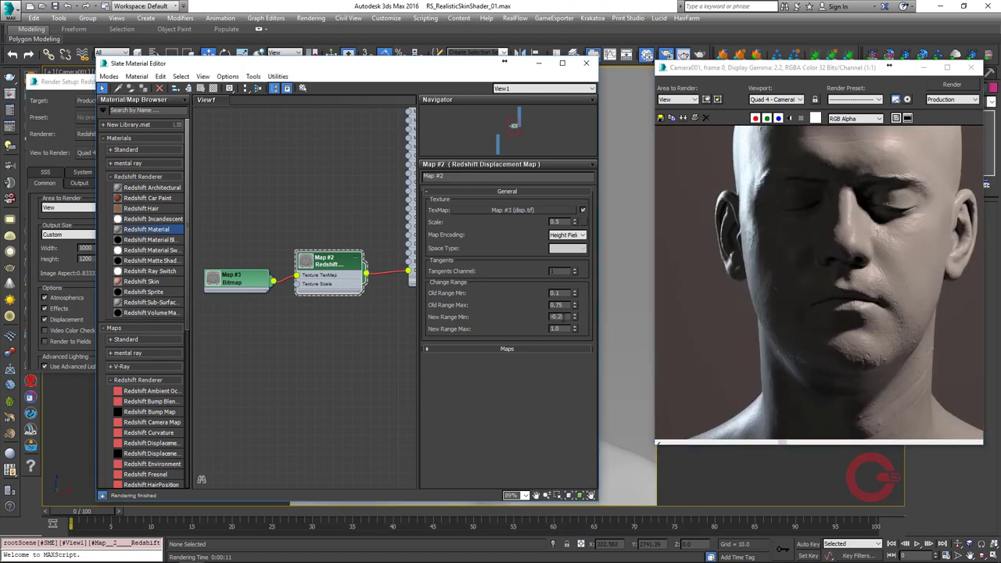
{"action": "left_click", "coordinate": [951, 86]}
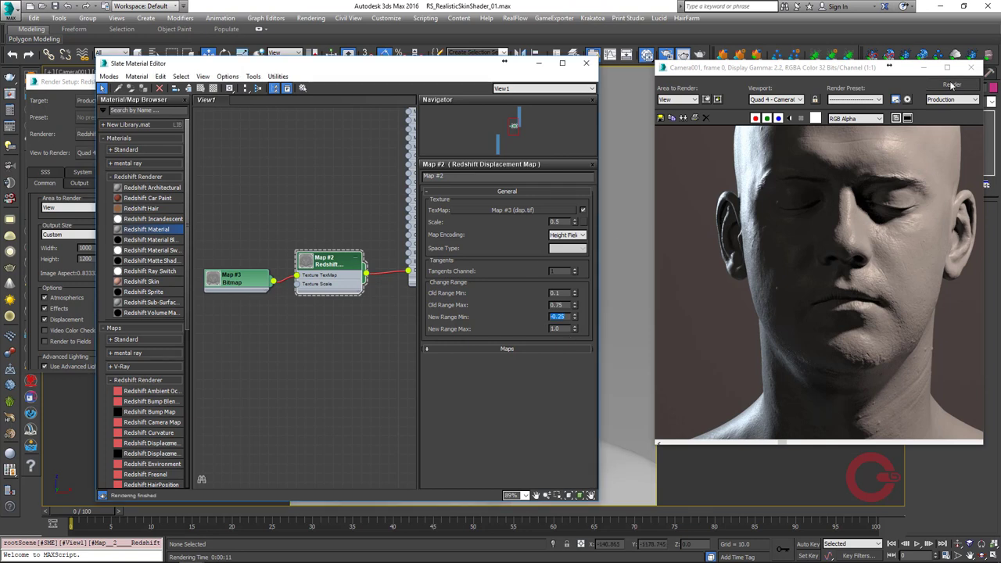
{"action": "left_click", "coordinate": [952, 85]}
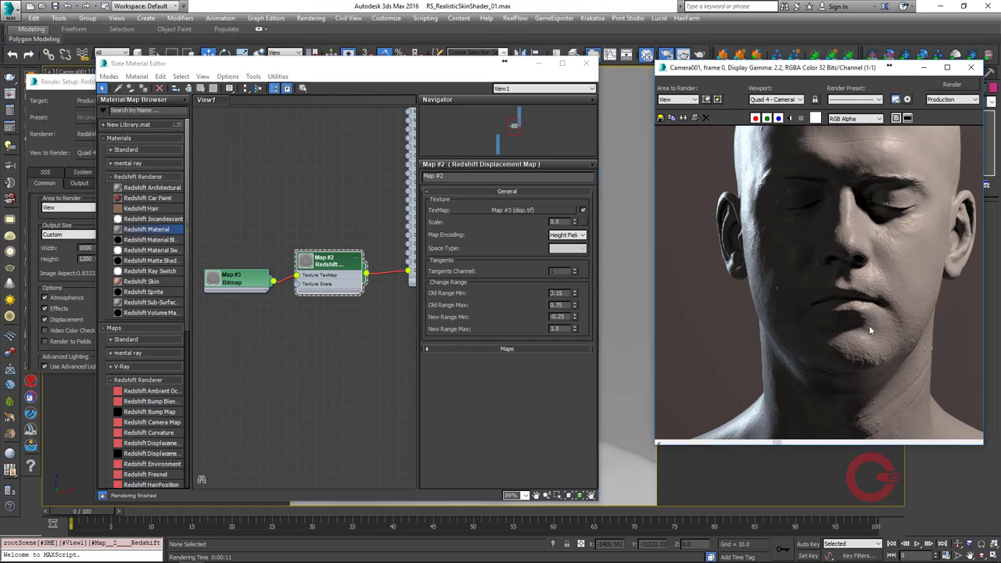
{"action": "left_click", "coordinate": [956, 86]}
{"action": "type", "text": "0.12"}
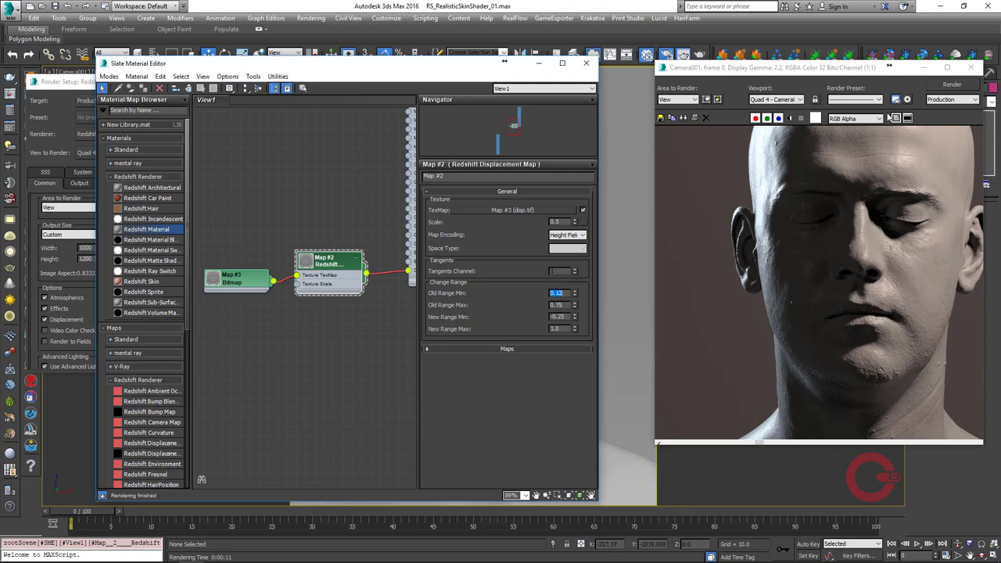
{"action": "left_click", "coordinate": [952, 84]}
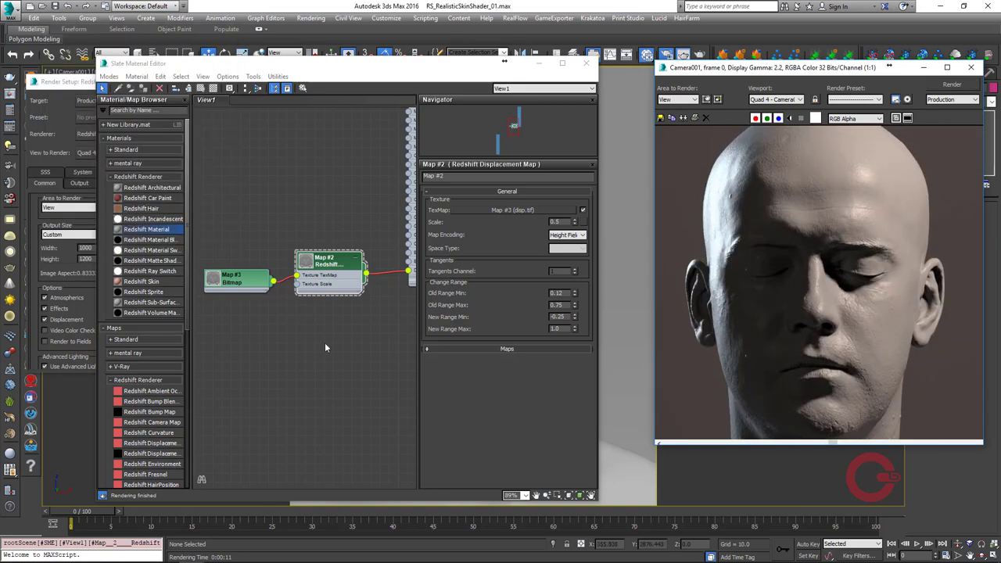
{"action": "mouse_move", "coordinate": [357, 108]}
{"action": "middle_mouse_down"}
{"action": "mouse_move", "coordinate": [267, 291]}
{"action": "mouse_move", "coordinate": [266, 414]}
{"action": "middle_mouse_up"}
- Turn on Material #27's multiple scattering with amount 1.0 and re-render
{"action": "double_click", "coordinate": [344, 137]}
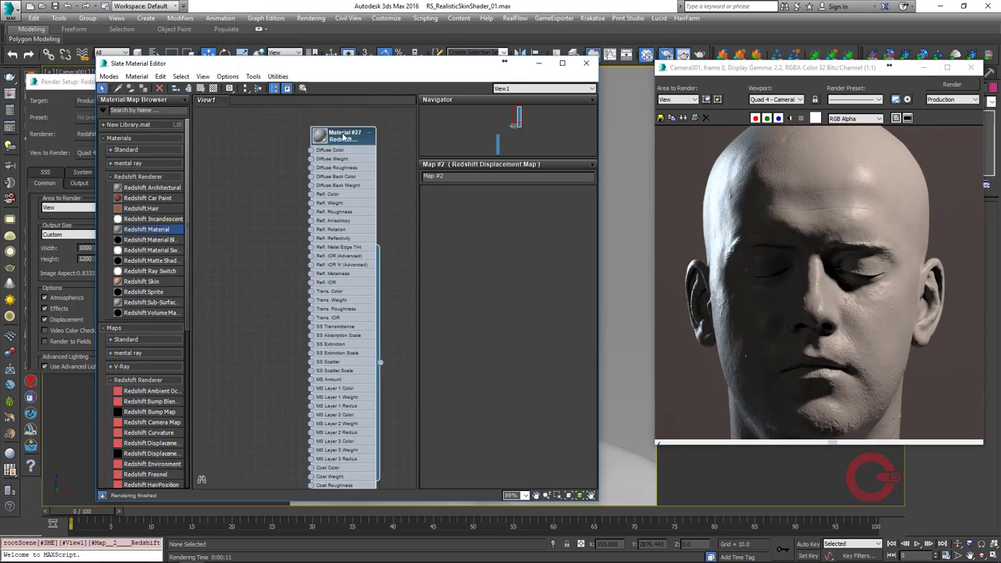
{"action": "scroll", "coordinate": [501, 218], "scroll_direction": "down", "scroll_amount": 2}
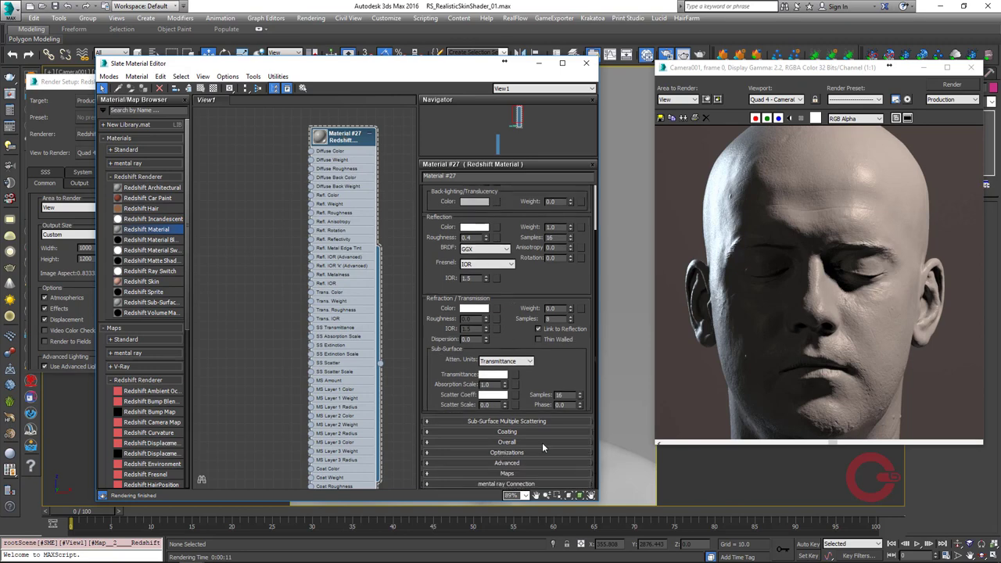
{"action": "left_click", "coordinate": [488, 421]}
{"action": "left_click_drag", "start_coordinate": [500, 402], "coordinate": [515, 292]}
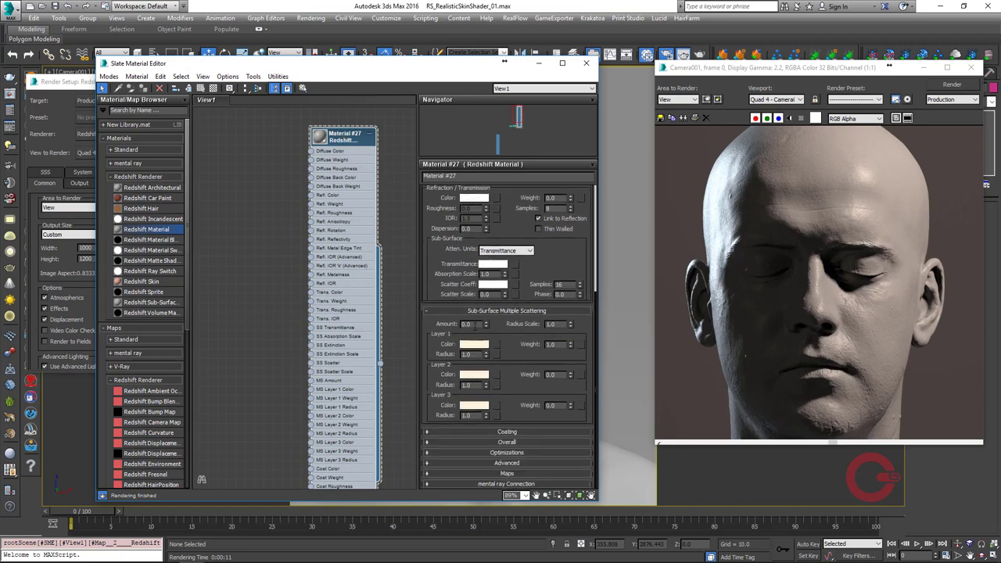
{"action": "type", "text": "1"}
{"action": "key", "text": "Return"}
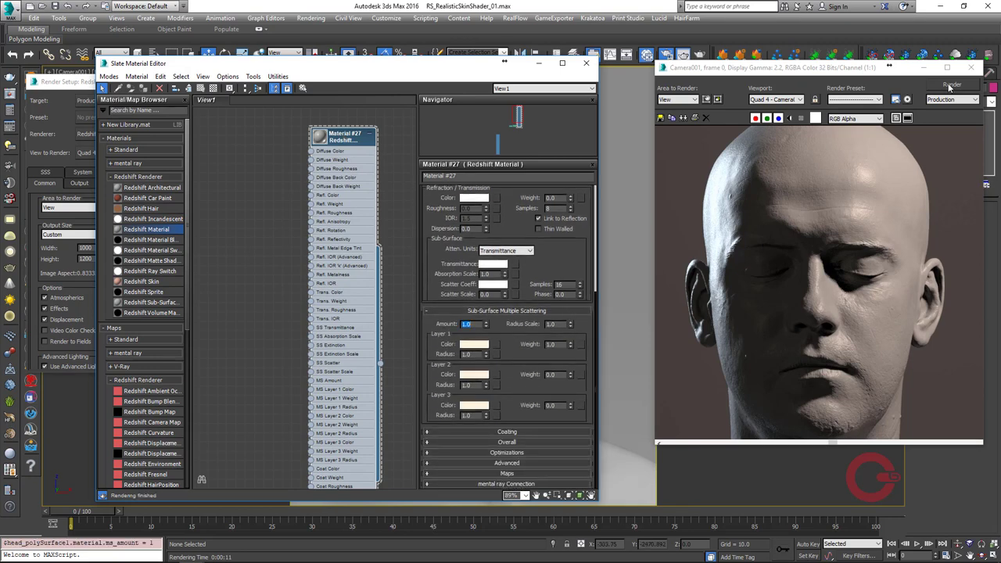
{"action": "left_click", "coordinate": [950, 86]}
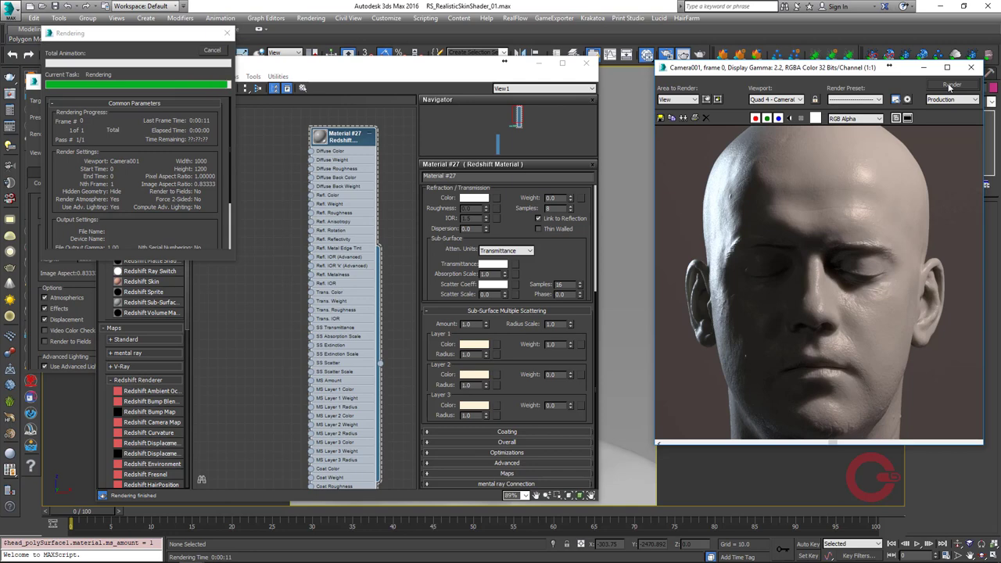
- Make the Layer 1 scattering colour red and re-render the head
{"action": "scroll", "coordinate": [766, 356], "scroll_direction": "up", "scroll_amount": 2}
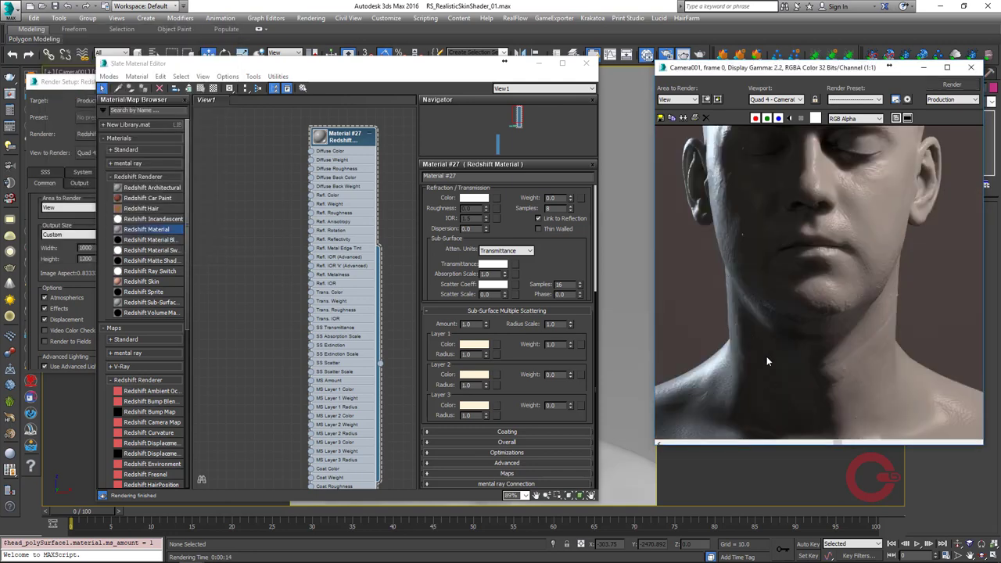
{"action": "middle_click_drag", "start_coordinate": [766, 356], "coordinate": [873, 290]}
{"action": "scroll", "coordinate": [821, 277], "scroll_direction": "down", "scroll_amount": 2}
{"action": "scroll", "coordinate": [817, 278], "scroll_direction": "up", "scroll_amount": 1}
{"action": "scroll", "coordinate": [813, 284], "scroll_direction": "up", "scroll_amount": 1}
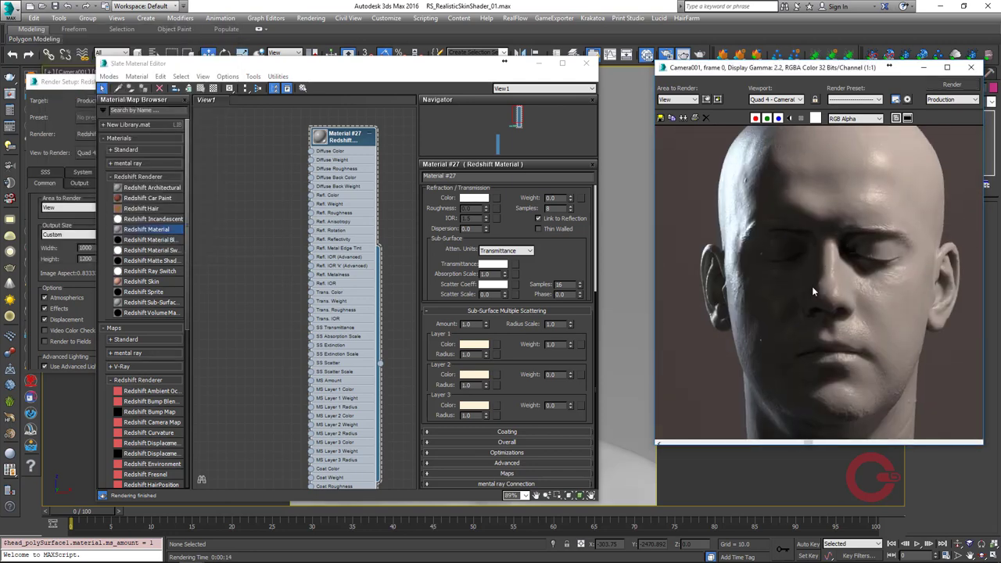
{"action": "scroll", "coordinate": [811, 289], "scroll_direction": "up", "scroll_amount": 1}
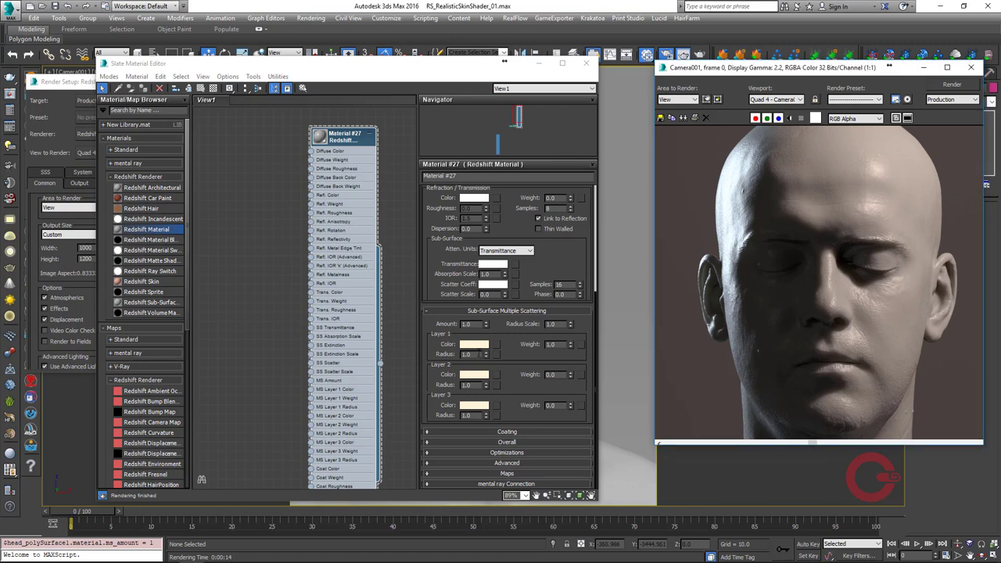
{"action": "left_click", "coordinate": [473, 344]}
{"action": "mouse_move", "coordinate": [340, 63]}
{"action": "left_mouse_down"}
{"action": "mouse_move", "coordinate": [599, 165]}
{"action": "mouse_move", "coordinate": [569, 175]}
{"action": "mouse_move", "coordinate": [571, 186]}
{"action": "left_mouse_up"}
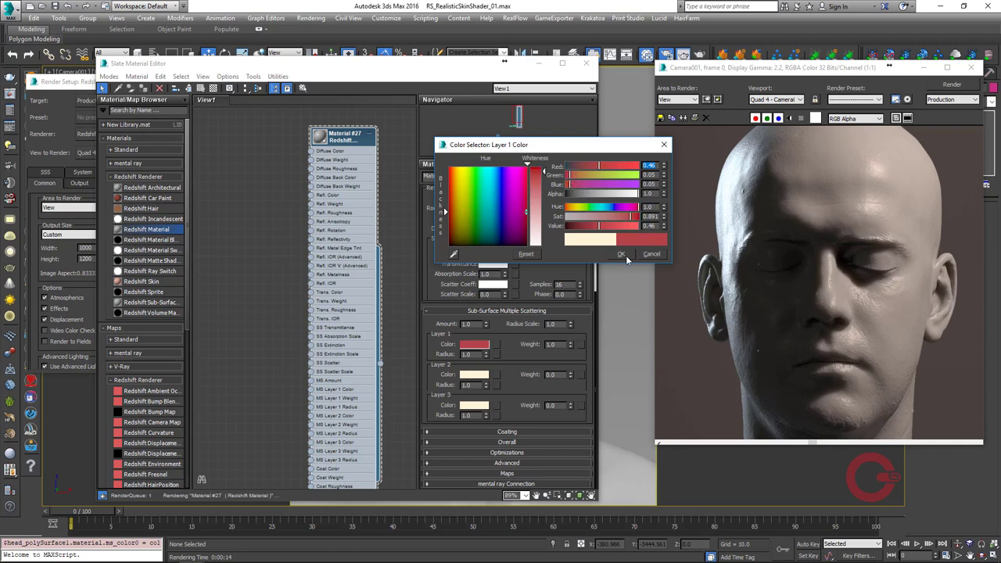
{"action": "left_click", "coordinate": [621, 254]}
{"action": "left_click", "coordinate": [951, 86]}
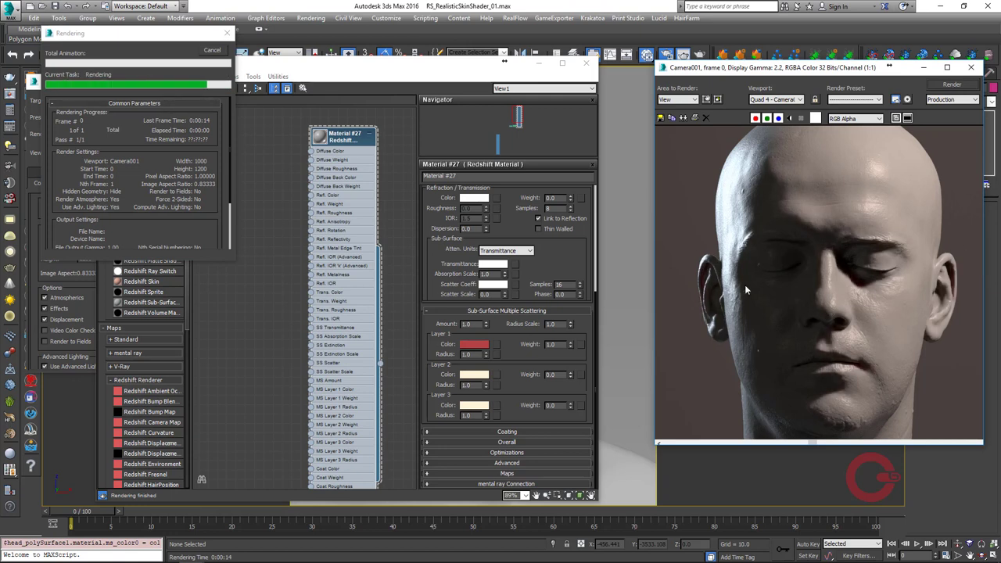
- Set the Layer 1 scatter radius to 2.5 and re-render the bust
{"action": "scroll", "coordinate": [703, 283], "scroll_direction": "up", "scroll_amount": 2}
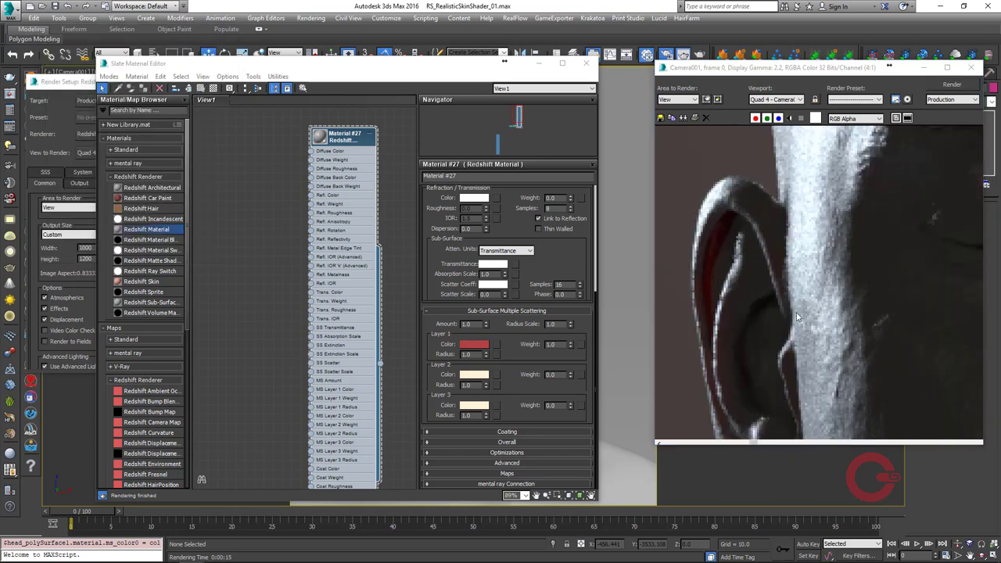
{"action": "scroll", "coordinate": [798, 317], "scroll_direction": "down", "scroll_amount": 2}
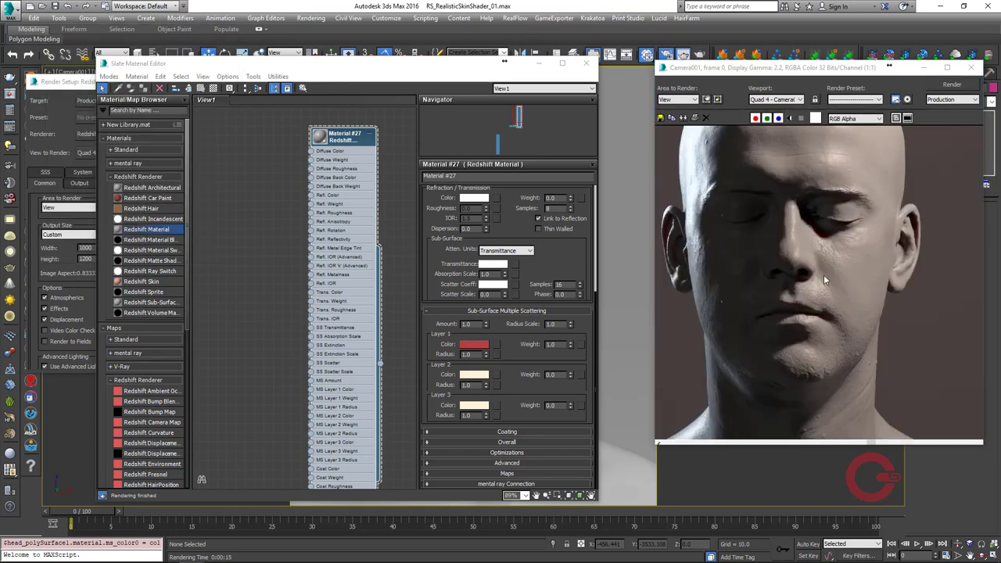
{"action": "middle_click_drag", "start_coordinate": [823, 274], "coordinate": [818, 322]}
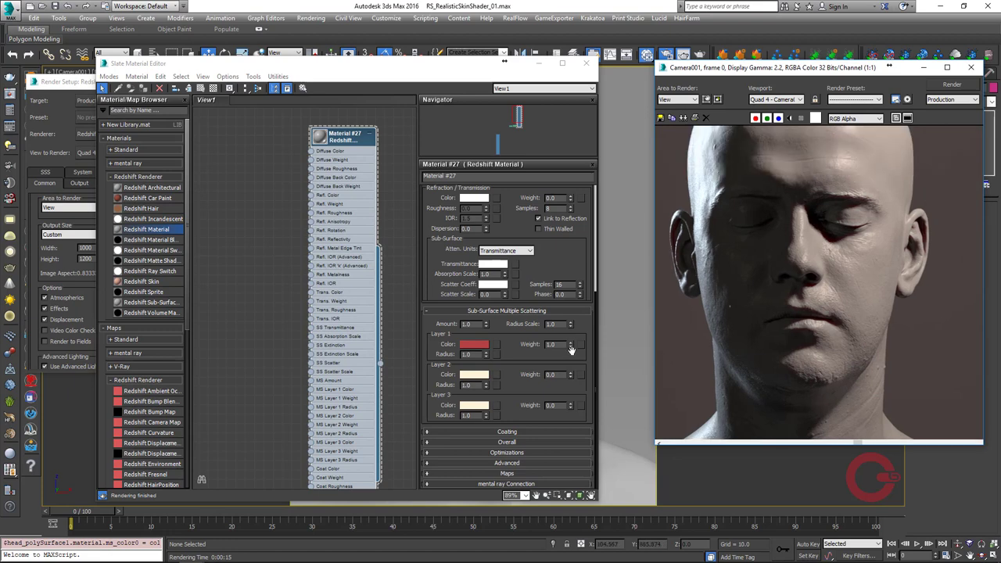
{"action": "left_click_drag", "start_coordinate": [434, 70], "coordinate": [290, 81]}
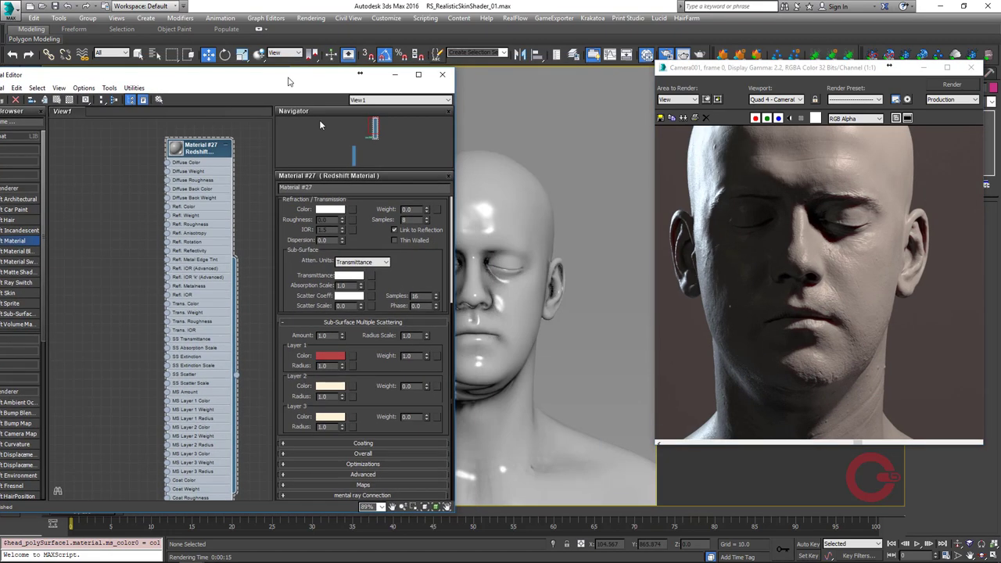
{"action": "left_click", "coordinate": [551, 291]}
{"action": "mouse_move", "coordinate": [824, 73]}
{"action": "left_mouse_down"}
{"action": "mouse_move", "coordinate": [754, 210]}
{"action": "mouse_move", "coordinate": [813, 68]}
{"action": "left_mouse_up"}
{"action": "left_click_drag", "start_coordinate": [287, 82], "coordinate": [387, 69]}
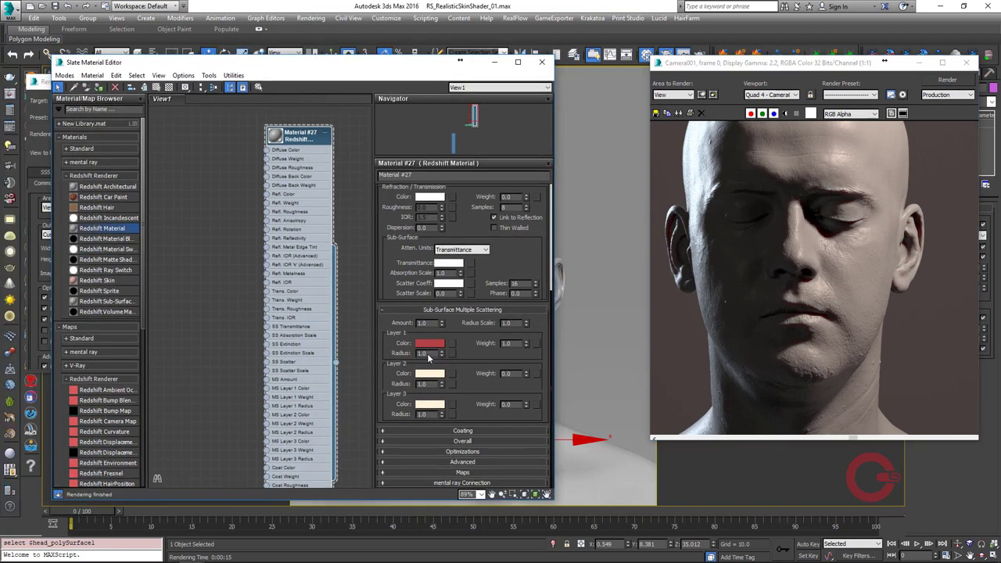
{"action": "double_click", "coordinate": [422, 354]}
{"action": "type", "text": "2.5"}
{"action": "key", "text": "Return"}
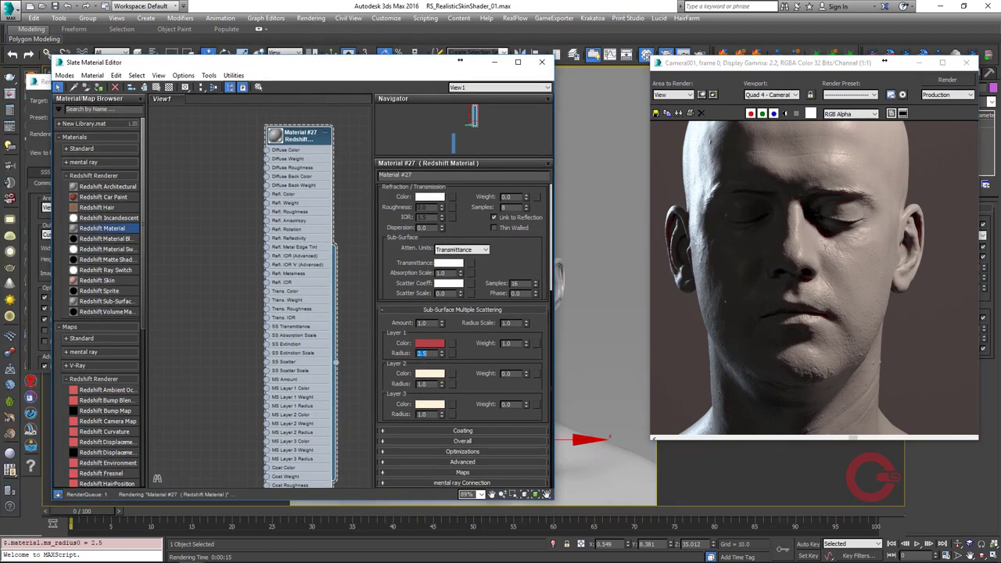
{"action": "left_click", "coordinate": [944, 81]}
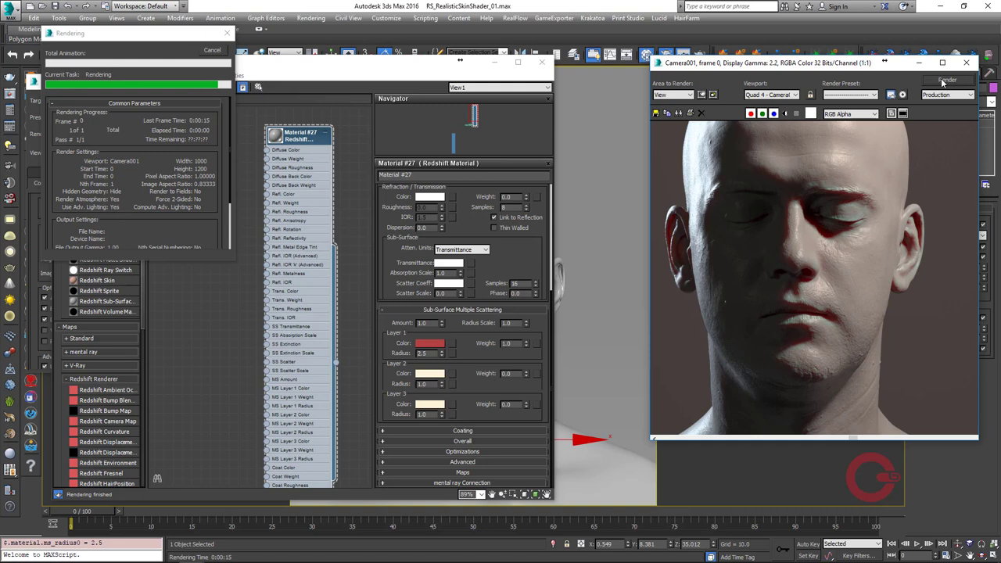
- Inspect the radius 2.5 render over face, ear and neck, then reposition the skin node
{"action": "scroll", "coordinate": [773, 260], "scroll_direction": "up", "scroll_amount": 1}
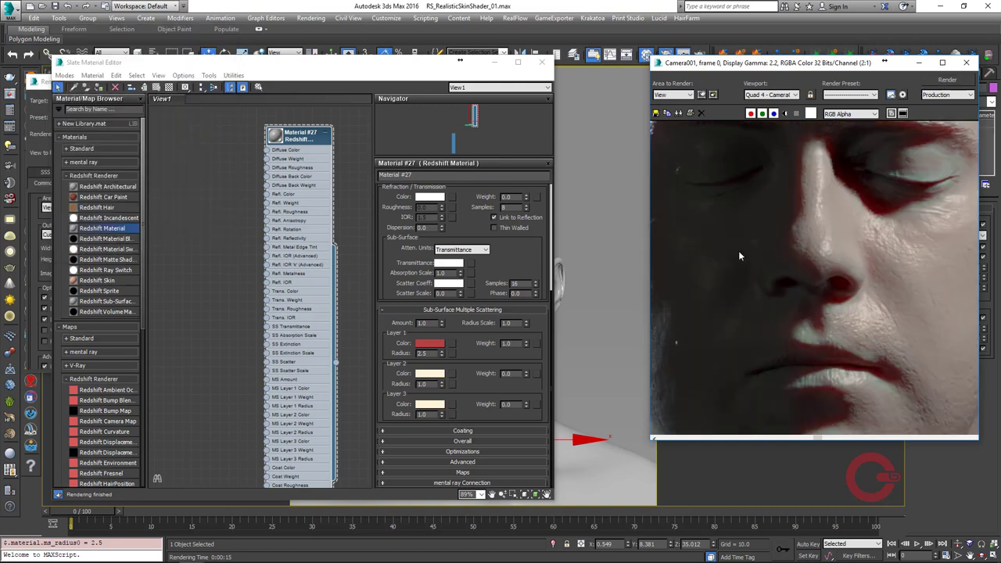
{"action": "middle_click_drag", "start_coordinate": [739, 255], "coordinate": [779, 369]}
{"action": "middle_click_drag", "start_coordinate": [929, 242], "coordinate": [792, 224]}
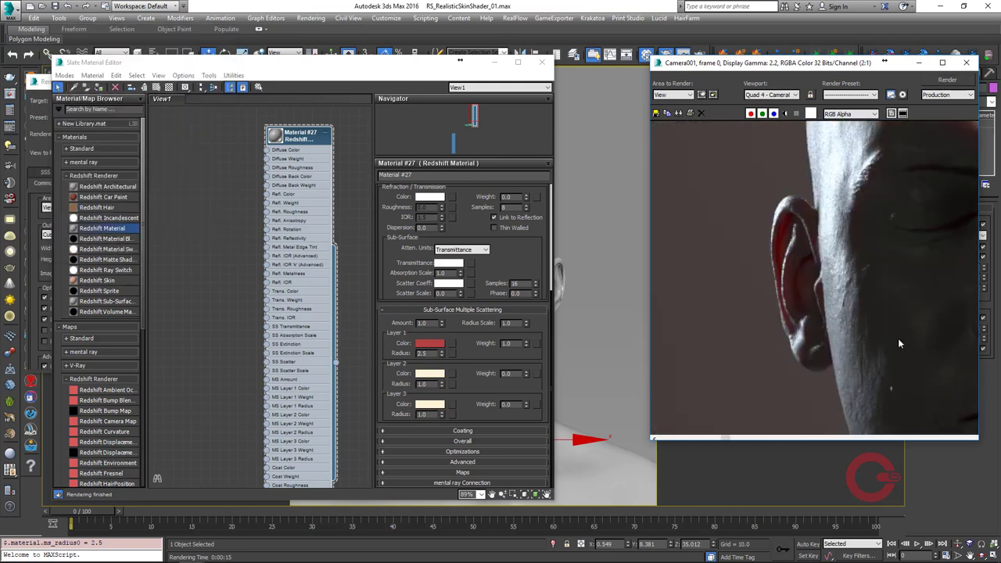
{"action": "scroll", "coordinate": [897, 337], "scroll_direction": "down", "scroll_amount": 1}
{"action": "scroll", "coordinate": [835, 250], "scroll_direction": "down", "scroll_amount": 1}
{"action": "middle_click_drag", "start_coordinate": [746, 335], "coordinate": [776, 217]}
{"action": "scroll", "coordinate": [775, 215], "scroll_direction": "up", "scroll_amount": 1}
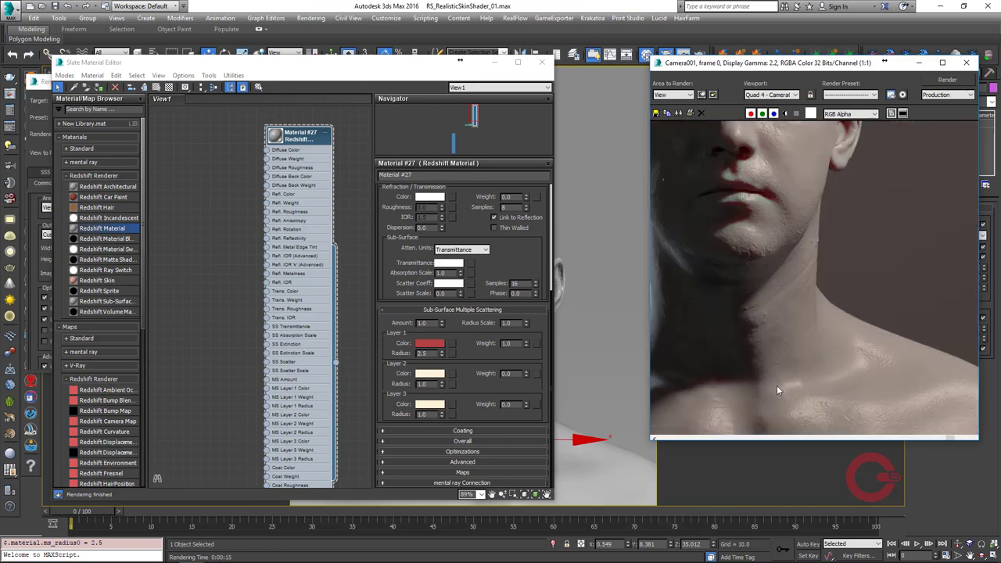
{"action": "mouse_move", "coordinate": [777, 385]}
{"action": "middle_mouse_down"}
{"action": "mouse_move", "coordinate": [800, 295]}
{"action": "mouse_move", "coordinate": [810, 309]}
{"action": "middle_mouse_up"}
{"action": "scroll", "coordinate": [811, 307], "scroll_direction": "down", "scroll_amount": 1}
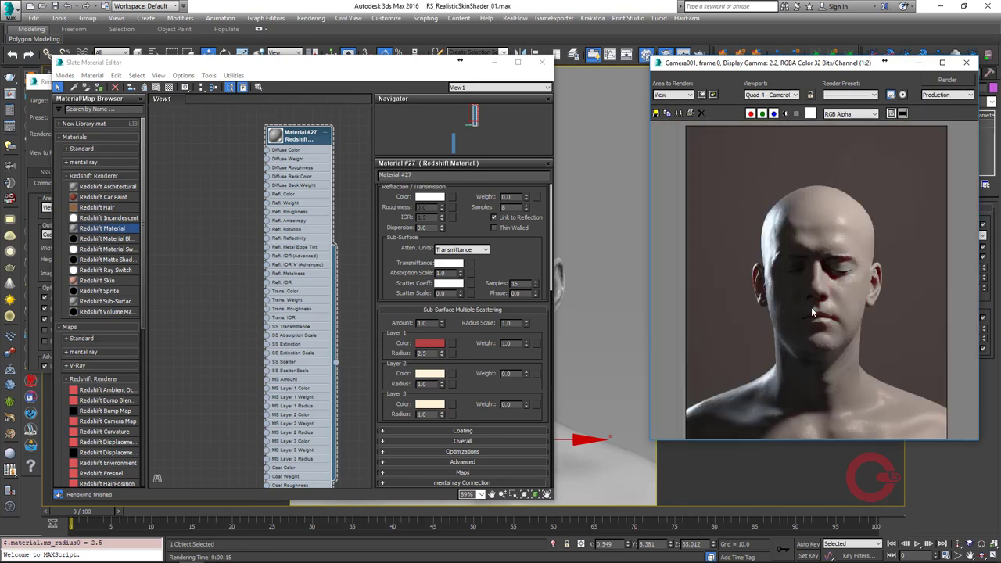
{"action": "scroll", "coordinate": [810, 307], "scroll_direction": "up", "scroll_amount": 1}
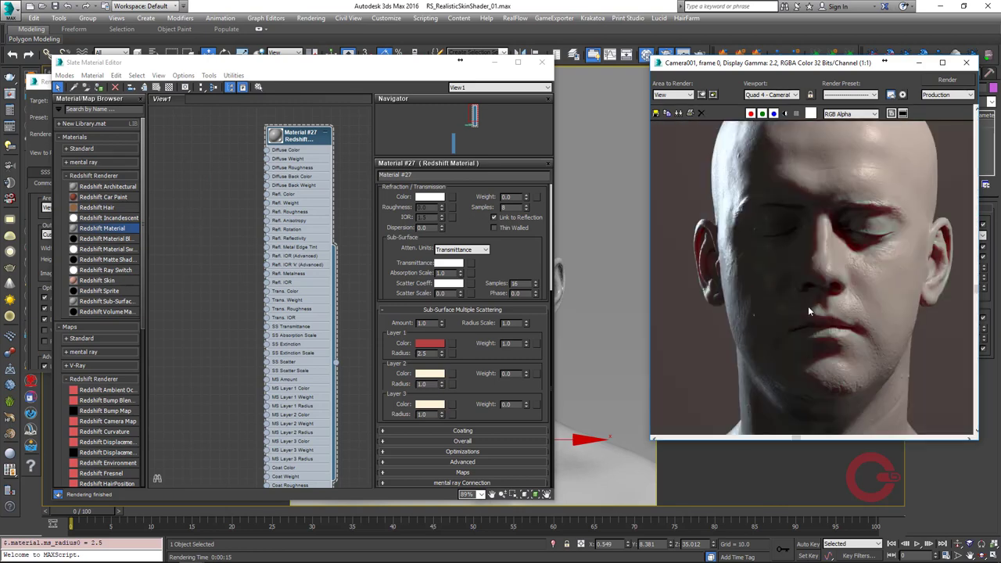
{"action": "left_click", "coordinate": [351, 480]}
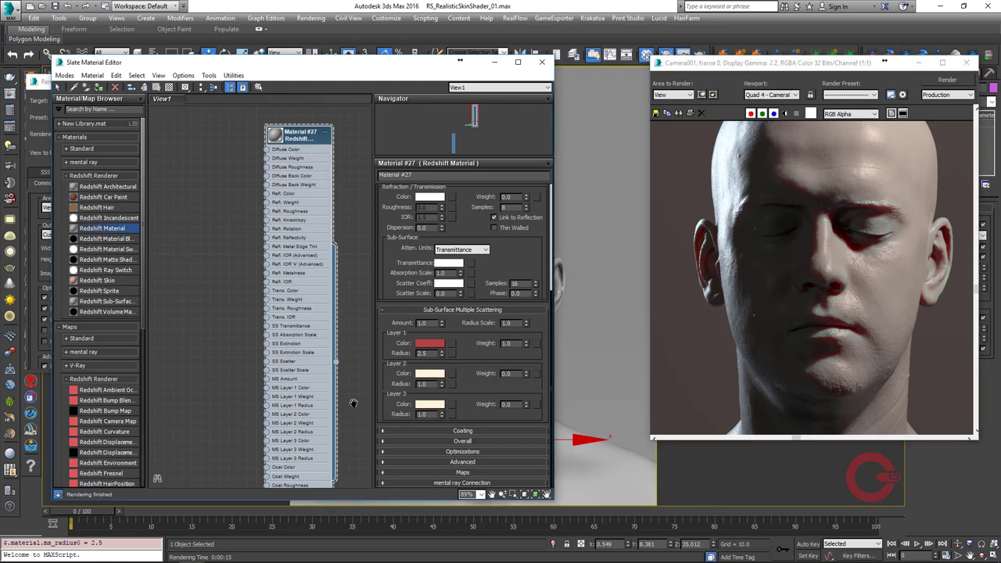
{"action": "left_click_drag", "start_coordinate": [289, 201], "coordinate": [293, 244]}
{"action": "left_click_drag", "start_coordinate": [252, 206], "coordinate": [250, 192]}
- Plug a col.jpg Bitmap into the skin's Diffuse Color and render the head
{"action": "left_click", "coordinate": [187, 197]}
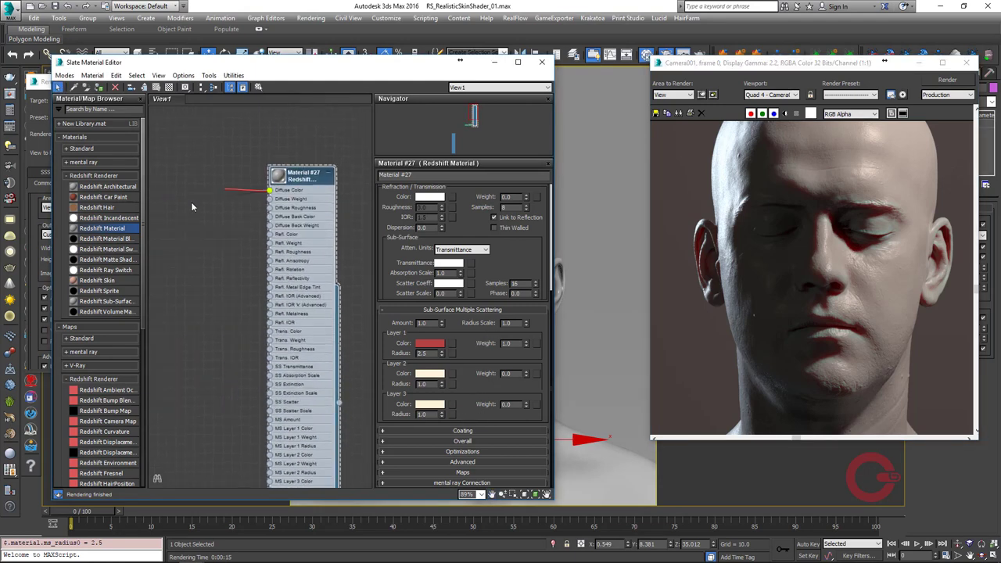
{"action": "left_click", "coordinate": [335, 210]}
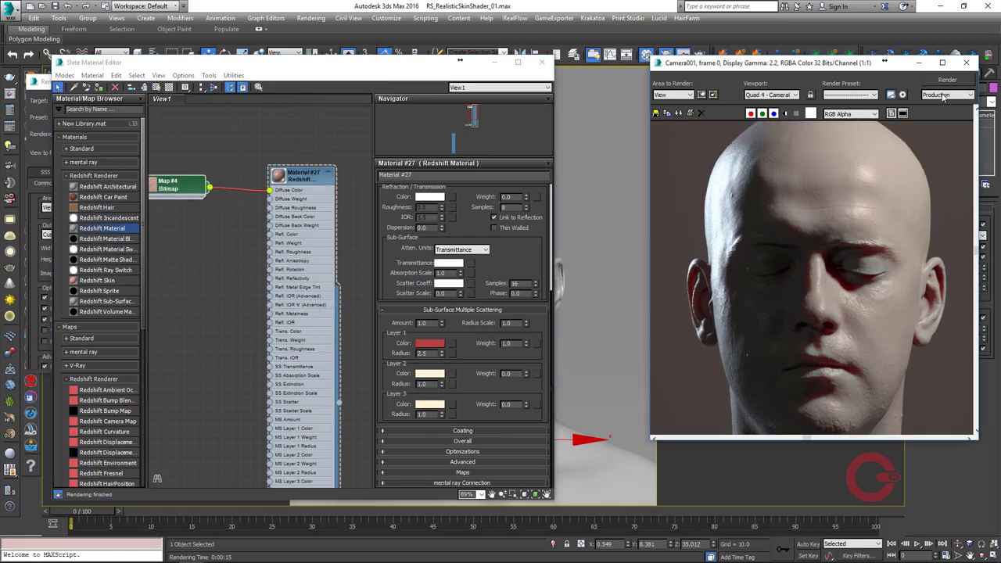
{"action": "left_click", "coordinate": [947, 80]}
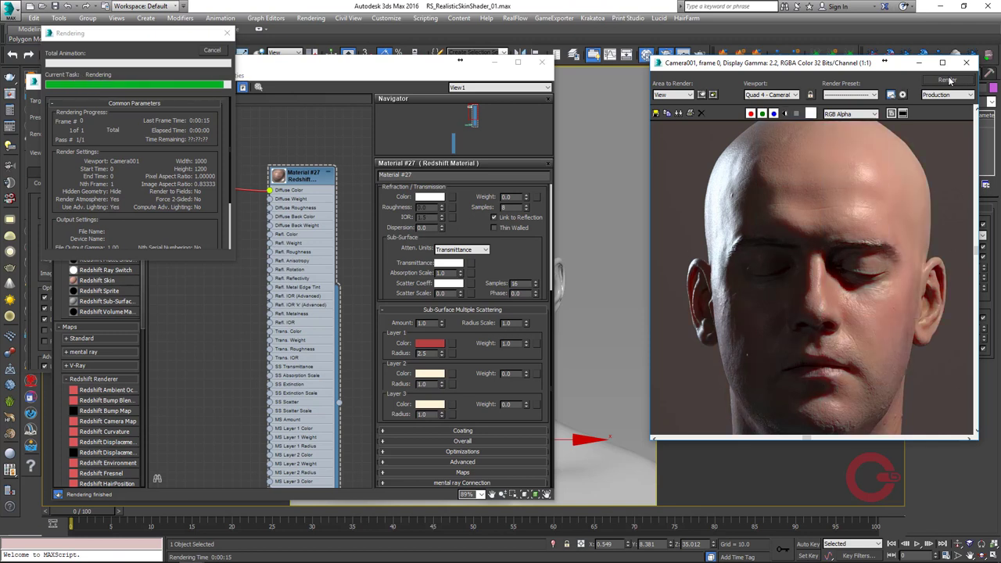
{"action": "scroll", "coordinate": [793, 242], "scroll_direction": "down", "scroll_amount": 3}
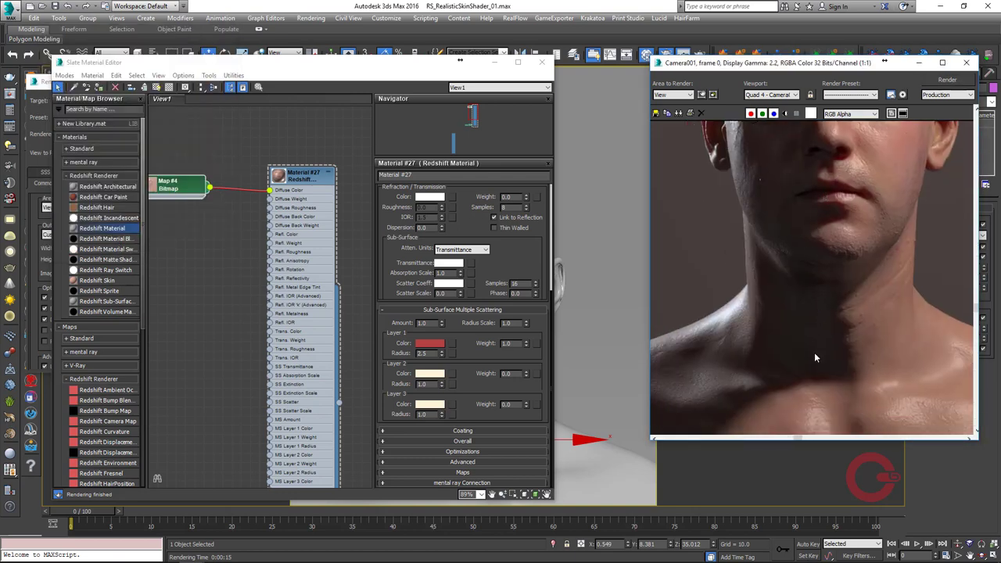
{"action": "scroll", "coordinate": [817, 313], "scroll_direction": "up", "scroll_amount": 5}
{"action": "scroll", "coordinate": [508, 361], "scroll_direction": "up", "scroll_amount": 1}
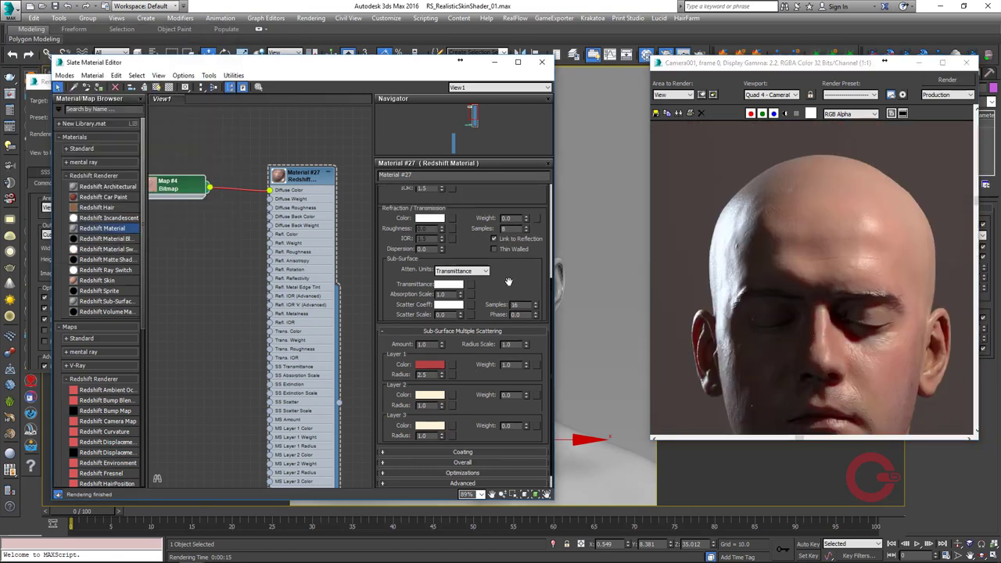
{"action": "scroll", "coordinate": [492, 363], "scroll_direction": "up", "scroll_amount": 2}
- Adjust the node graph view around the skin material's Refl. Roughness input
{"action": "scroll", "coordinate": [469, 364], "scroll_direction": "up", "scroll_amount": 2}
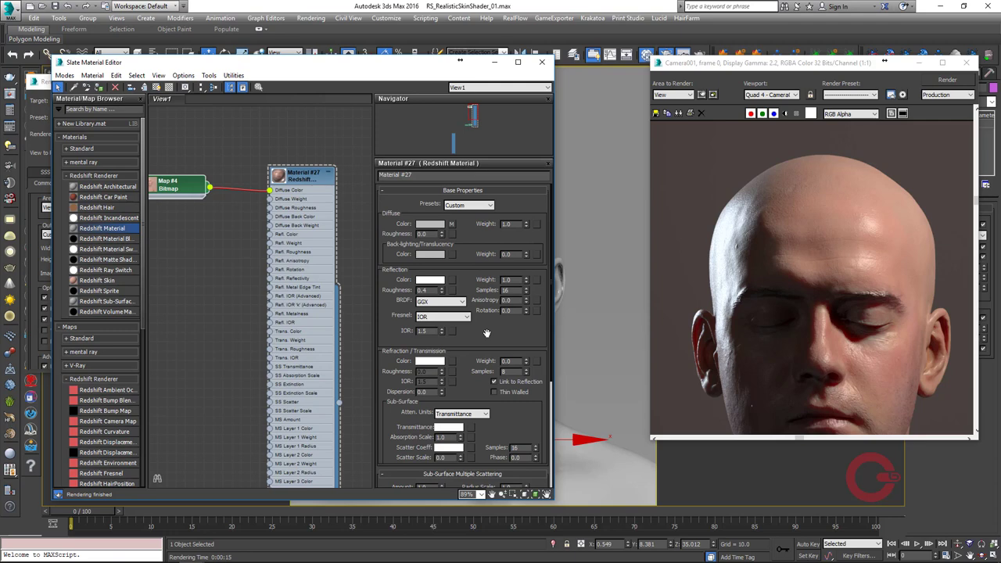
{"action": "scroll", "coordinate": [487, 333], "scroll_direction": "down", "scroll_amount": 1}
{"action": "middle_click_drag", "start_coordinate": [217, 371], "coordinate": [233, 308]}
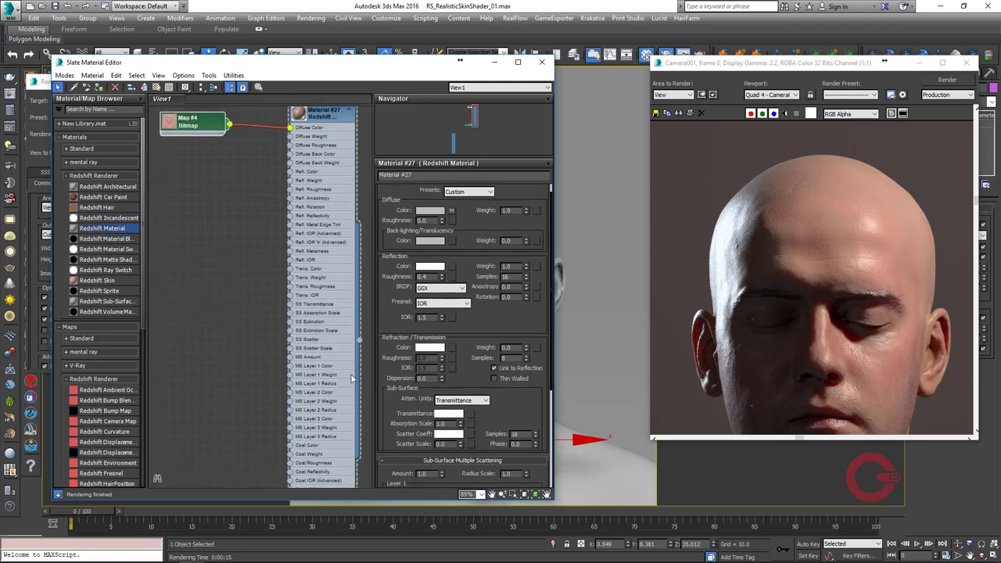
{"action": "scroll", "coordinate": [825, 268], "scroll_direction": "down", "scroll_amount": 2}
{"action": "scroll", "coordinate": [817, 325], "scroll_direction": "up", "scroll_amount": 2}
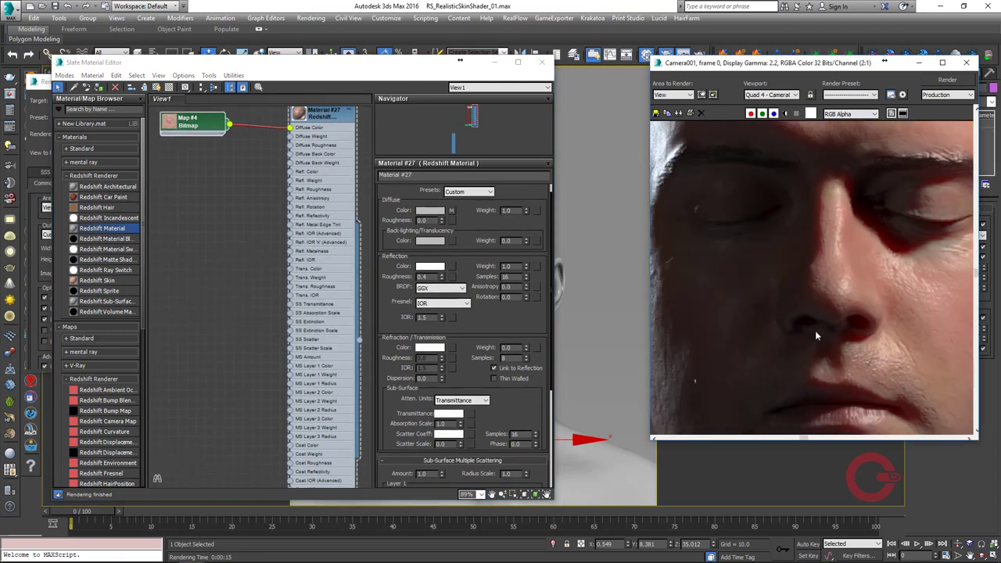
{"action": "scroll", "coordinate": [815, 330], "scroll_direction": "down", "scroll_amount": 2}
{"action": "middle_click_drag", "start_coordinate": [229, 247], "coordinate": [234, 280]}
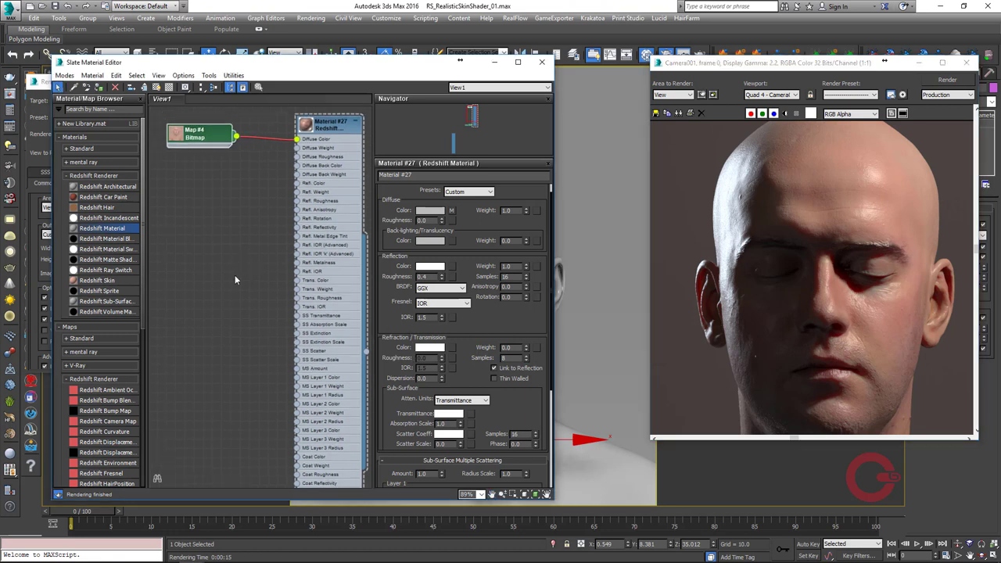
{"action": "left_click_drag", "start_coordinate": [298, 201], "coordinate": [256, 223]}
- Connect spec.jpg as Map #5 to reflection roughness, place it under Map #4, and render
{"action": "left_click", "coordinate": [215, 222]}
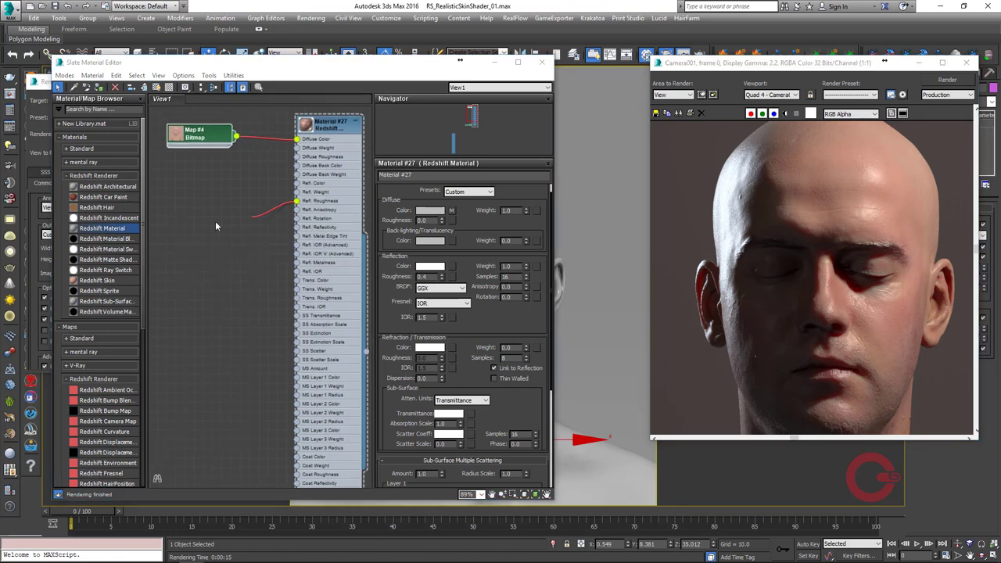
{"action": "double_click", "coordinate": [252, 82]}
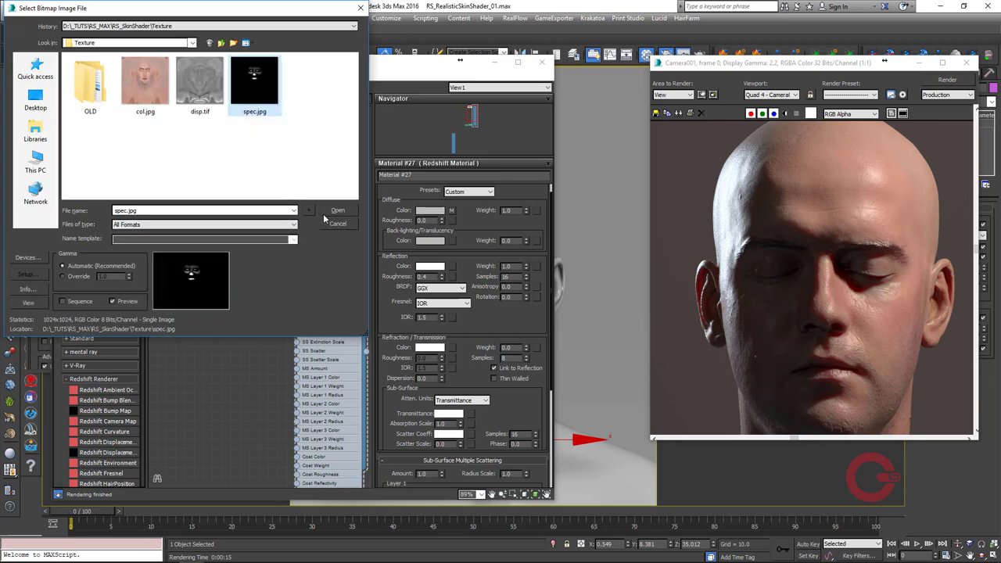
{"action": "left_click_drag", "start_coordinate": [258, 222], "coordinate": [193, 221]}
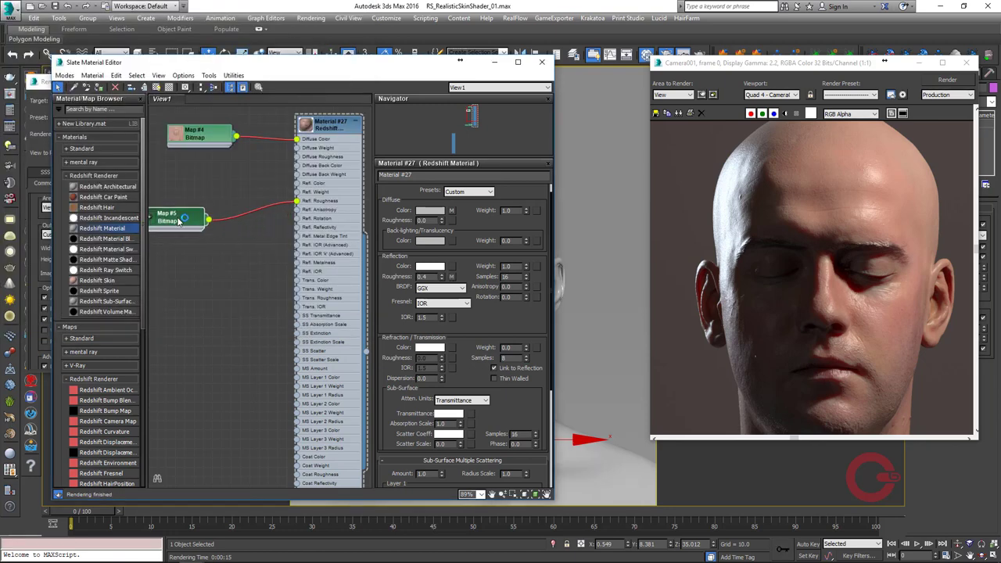
{"action": "left_click", "coordinate": [947, 81]}
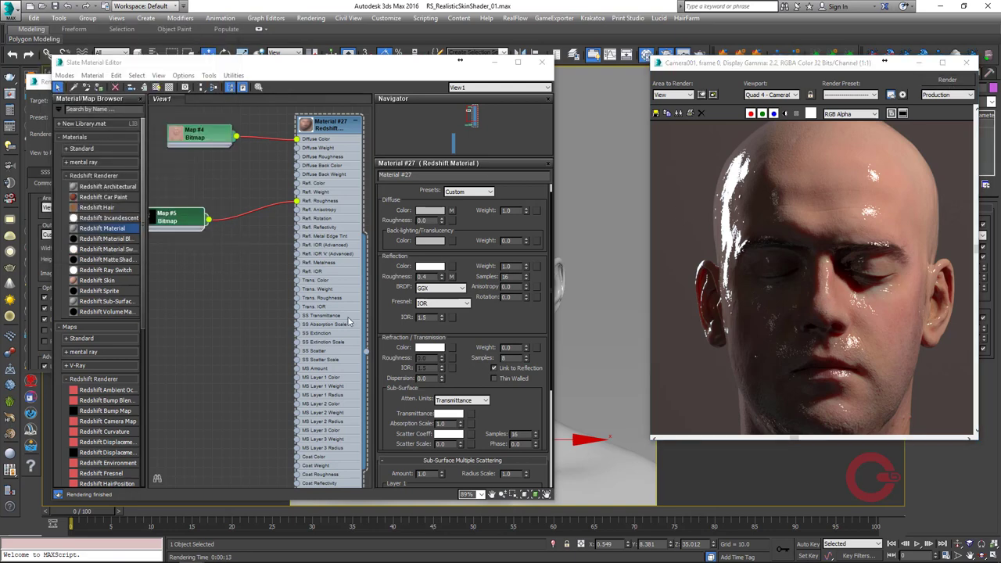
{"action": "double_click", "coordinate": [178, 220]}
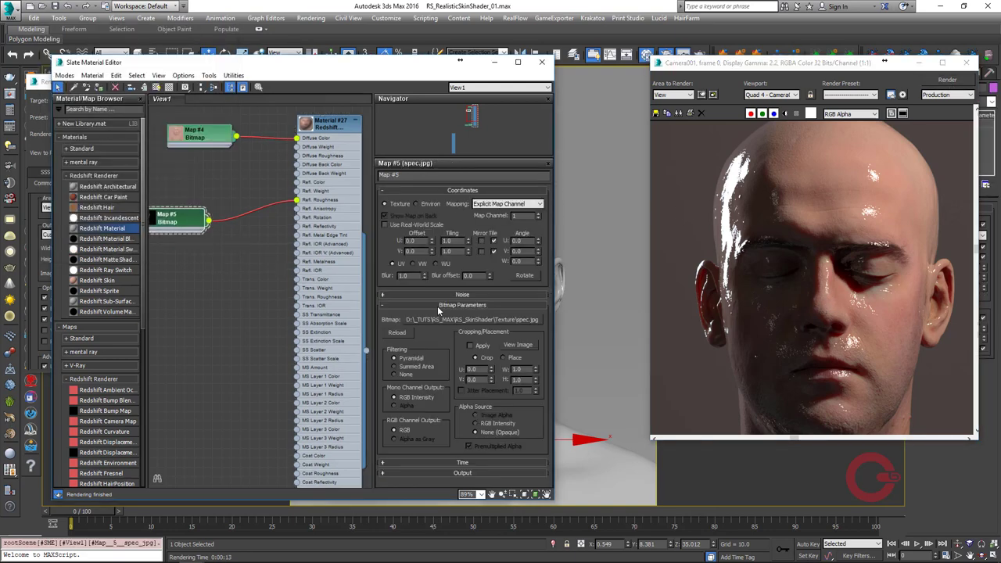
- Enable Map #5's colour map with its curve running 1.0 to 0.35, then re-render
{"action": "left_click", "coordinate": [461, 472]}
{"action": "left_click", "coordinate": [387, 297]}
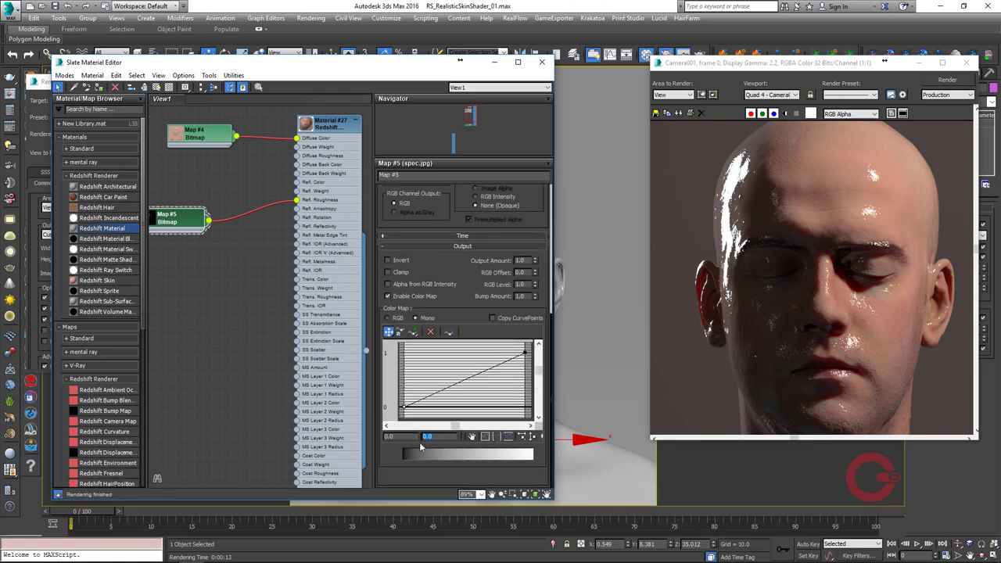
{"action": "left_click_drag", "start_coordinate": [403, 406], "coordinate": [403, 382]}
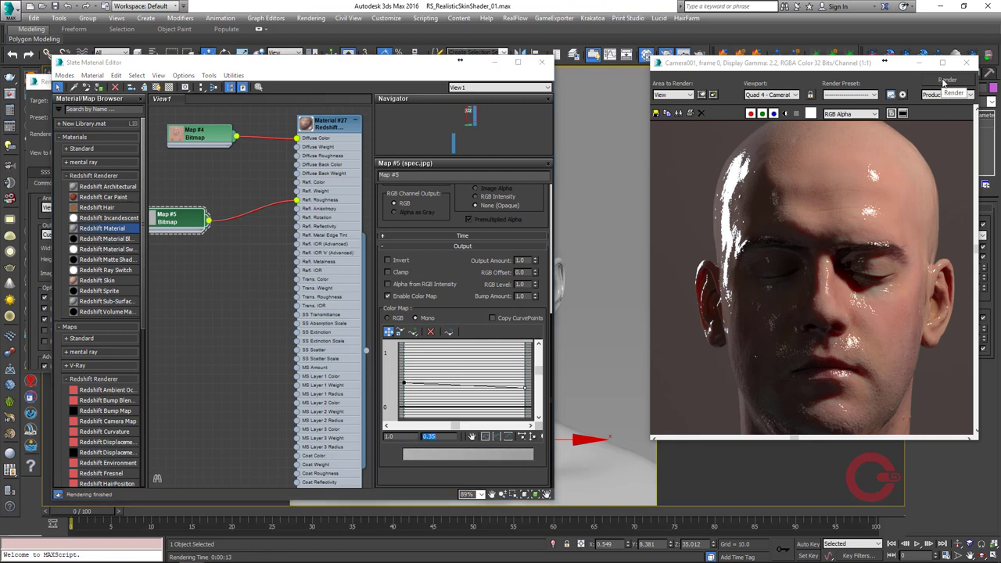
{"action": "left_click", "coordinate": [946, 81]}
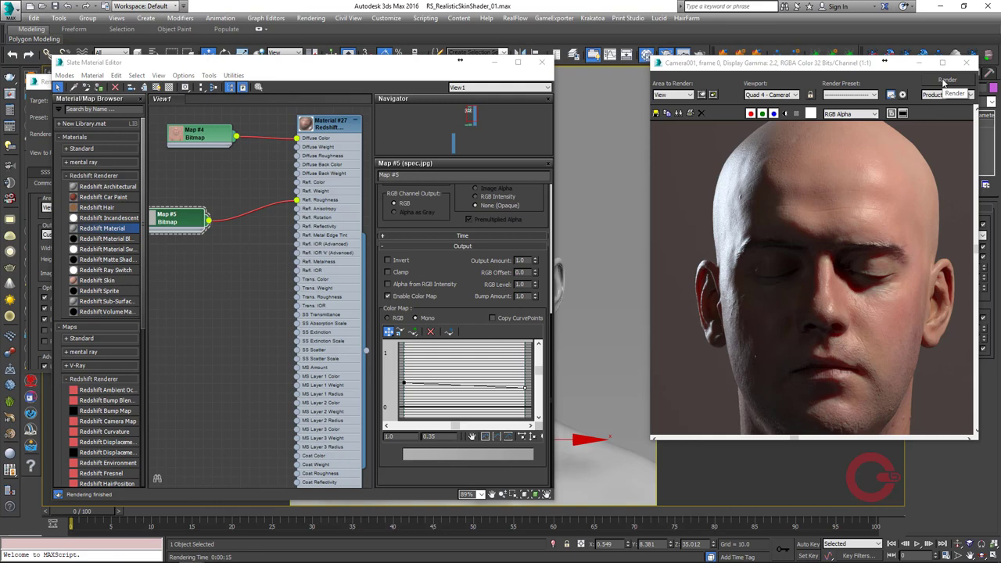
{"action": "mouse_move", "coordinate": [820, 302]}
{"action": "middle_mouse_down"}
{"action": "mouse_move", "coordinate": [701, 247]}
{"action": "mouse_move", "coordinate": [793, 317]}
{"action": "middle_mouse_up"}
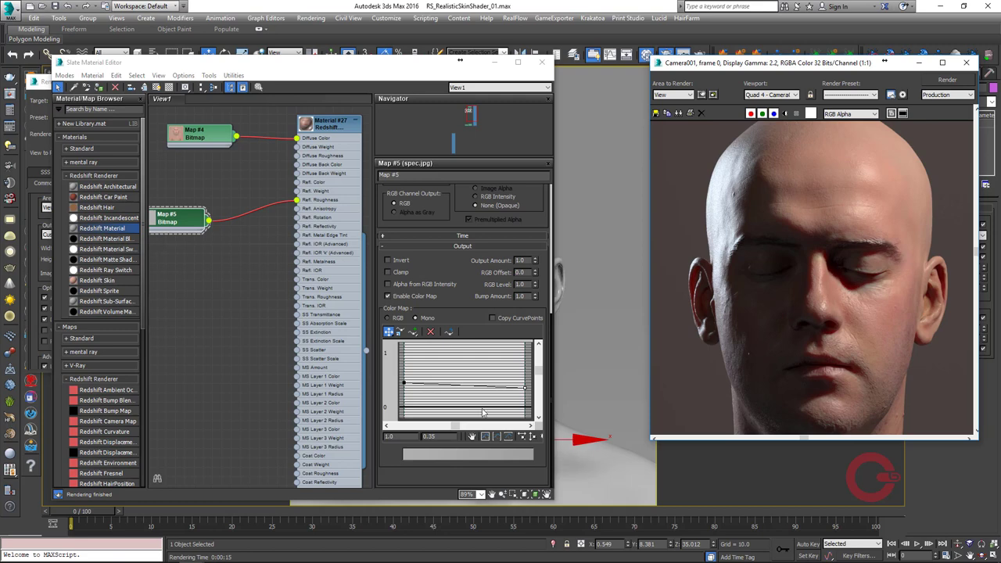
{"action": "left_click", "coordinate": [473, 296]}
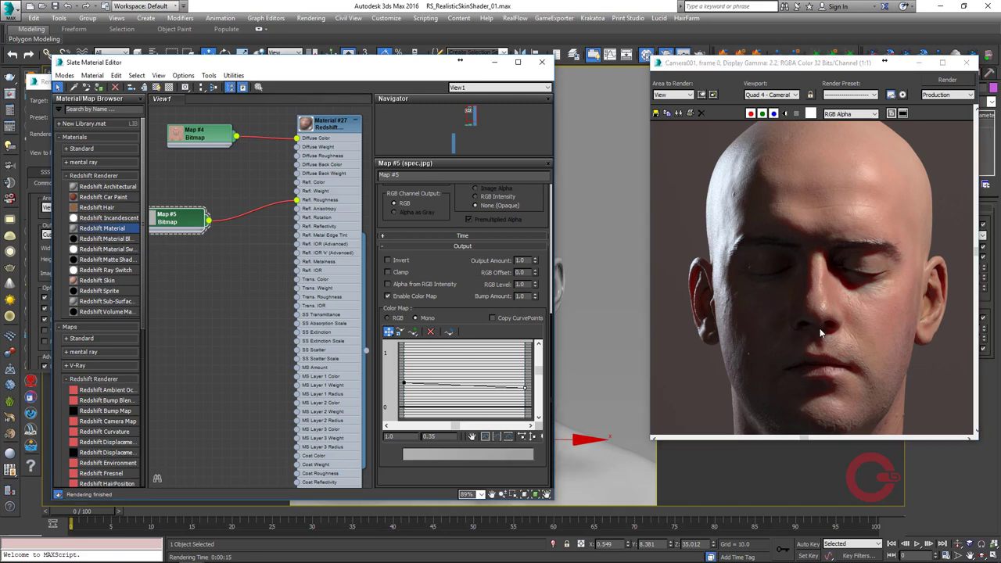
{"action": "mouse_move", "coordinate": [821, 335]}
{"action": "middle_mouse_down"}
{"action": "mouse_move", "coordinate": [817, 207]}
{"action": "mouse_move", "coordinate": [808, 309]}
{"action": "middle_mouse_up"}
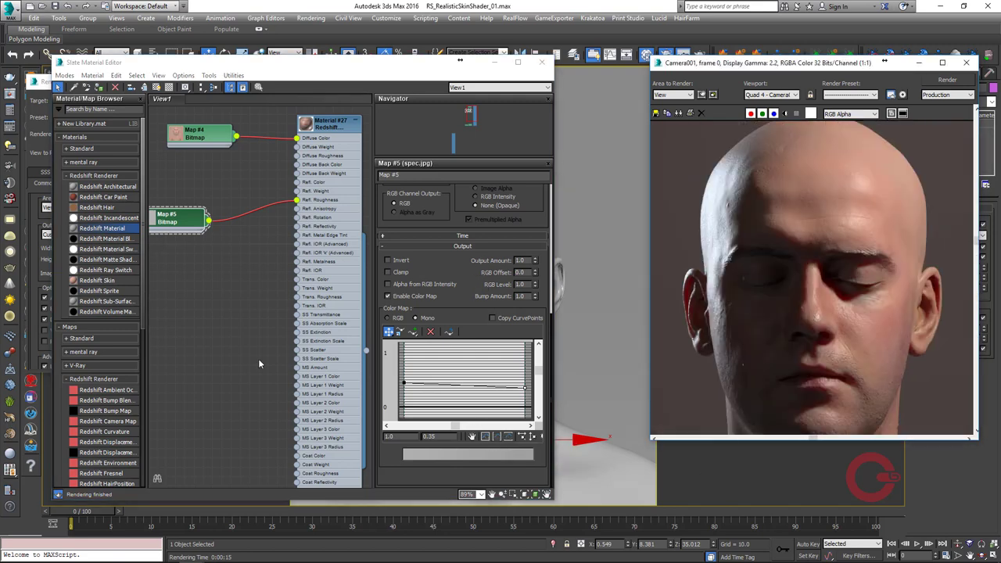
{"action": "left_click", "coordinate": [174, 223]}
{"action": "right_click", "coordinate": [158, 214]}
- Preview the spec.jpg map enlarged, then close the preview
{"action": "left_click", "coordinate": [202, 264]}
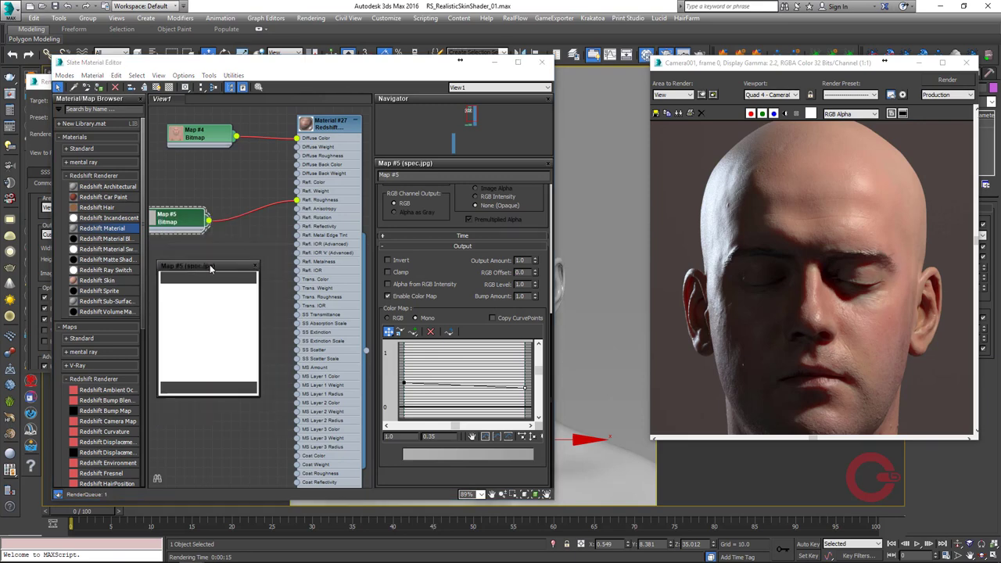
{"action": "left_click_drag", "start_coordinate": [258, 397], "coordinate": [400, 536]}
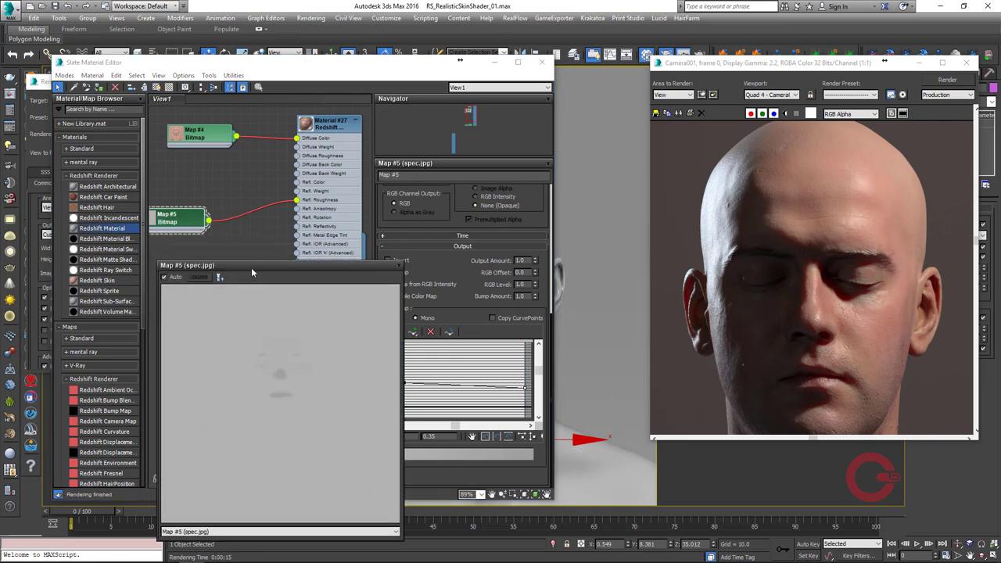
{"action": "mouse_move", "coordinate": [247, 269]}
{"action": "left_mouse_down"}
{"action": "mouse_move", "coordinate": [247, 127]}
{"action": "mouse_move", "coordinate": [245, 138]}
{"action": "left_mouse_up"}
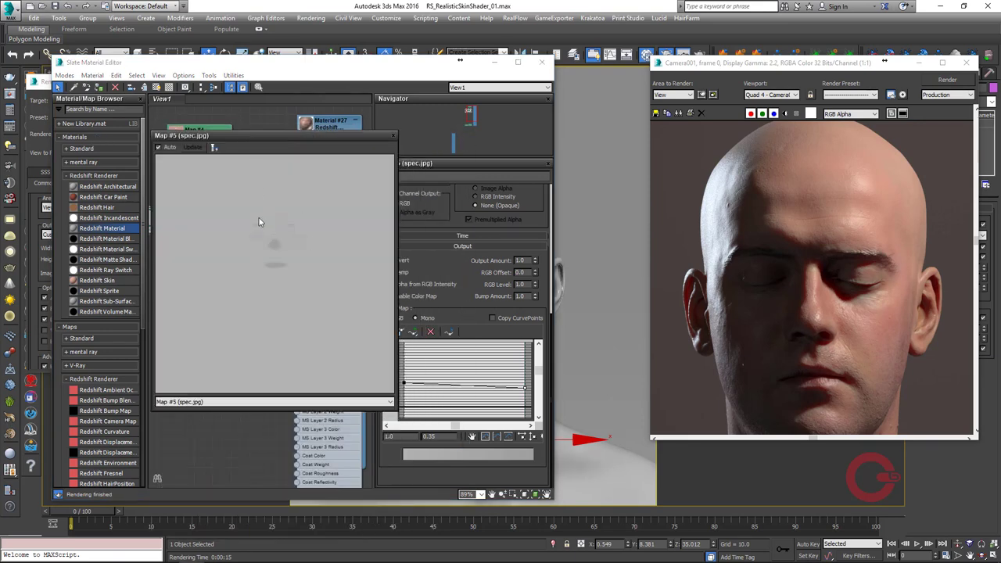
{"action": "left_click", "coordinate": [394, 135]}
- Pan the node graph to check displacement Map #2, then return to Maps #4 and #5
{"action": "mouse_move", "coordinate": [263, 323]}
{"action": "middle_mouse_down"}
{"action": "mouse_move", "coordinate": [232, 297]}
{"action": "mouse_move", "coordinate": [238, 308]}
{"action": "middle_mouse_up"}
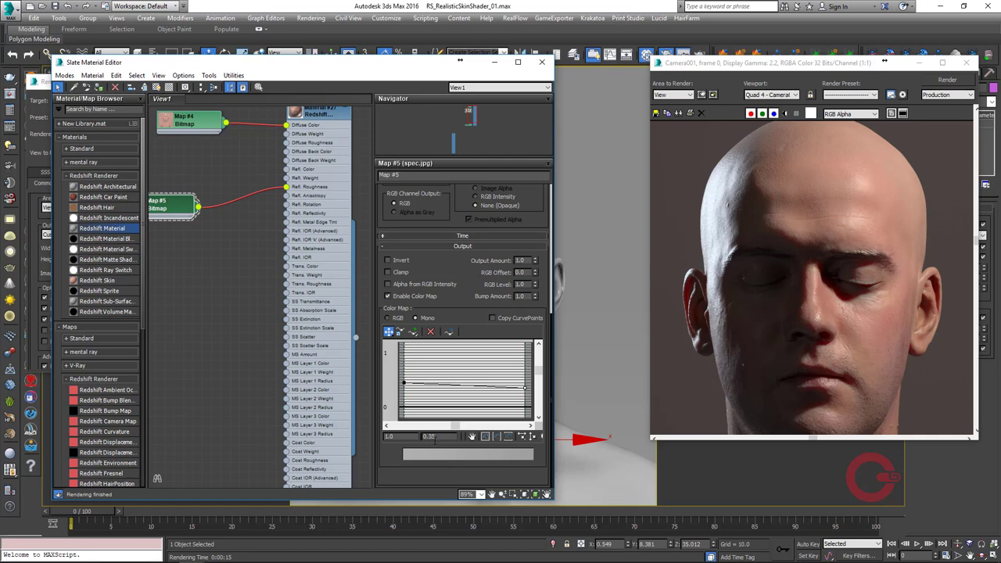
{"action": "mouse_move", "coordinate": [255, 388]}
{"action": "middle_mouse_down"}
{"action": "mouse_move", "coordinate": [243, 378]}
{"action": "mouse_move", "coordinate": [245, 291]}
{"action": "middle_mouse_up"}
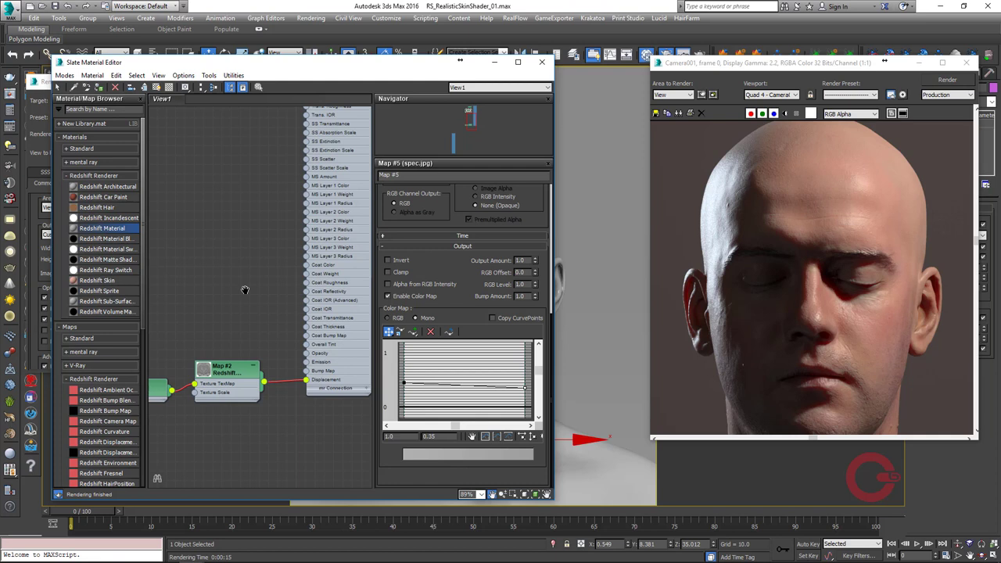
{"action": "middle_click_drag", "start_coordinate": [265, 380], "coordinate": [275, 414]}
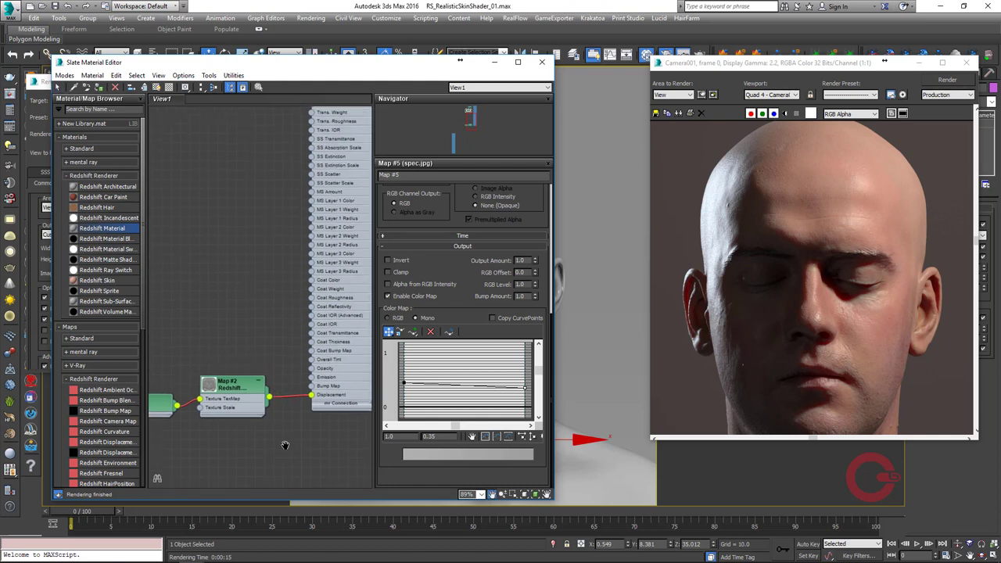
{"action": "middle_click_drag", "start_coordinate": [265, 304], "coordinate": [273, 304]}
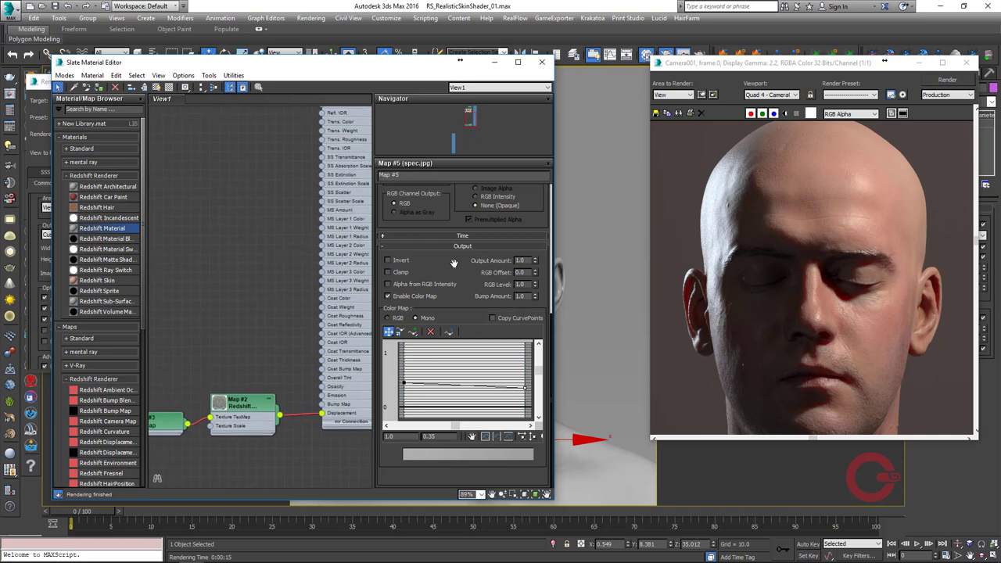
{"action": "scroll", "coordinate": [403, 223], "scroll_direction": "up", "scroll_amount": 5}
{"action": "scroll", "coordinate": [406, 373], "scroll_direction": "up", "scroll_amount": 3}
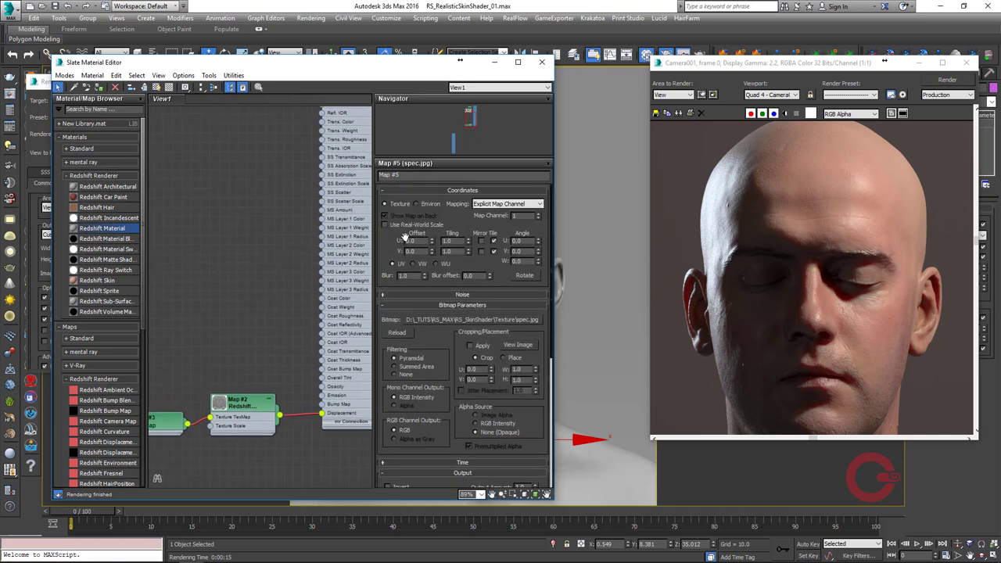
{"action": "middle_click_drag", "start_coordinate": [258, 235], "coordinate": [231, 373]}
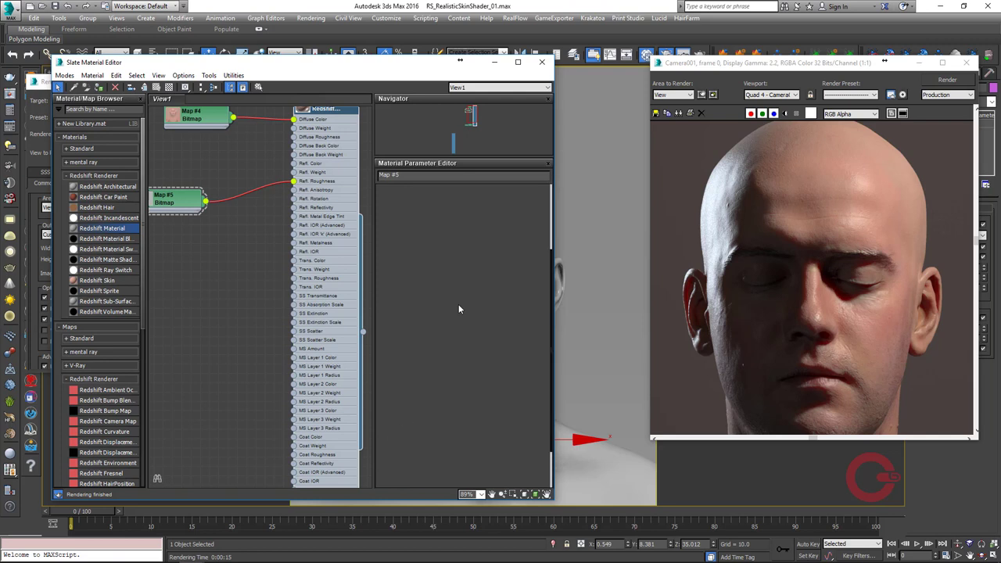
- Set Material #27's reflection IOR to 1.43 and anisotropy to 0.1, then re-render
{"action": "scroll", "coordinate": [469, 368], "scroll_direction": "down", "scroll_amount": 3}
{"action": "scroll", "coordinate": [461, 335], "scroll_direction": "down", "scroll_amount": 3}
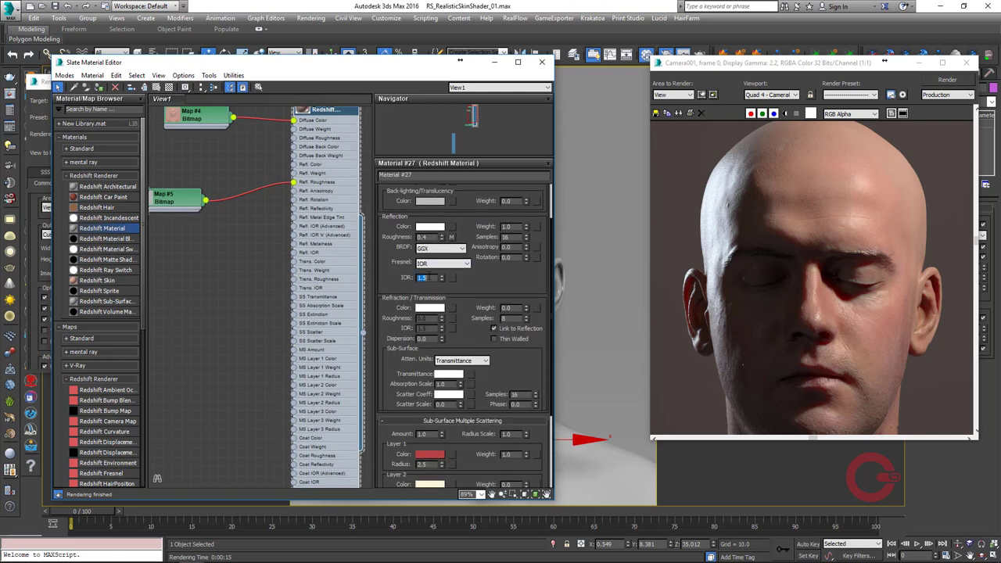
{"action": "type", "text": "3"}
{"action": "key", "text": "Return"}
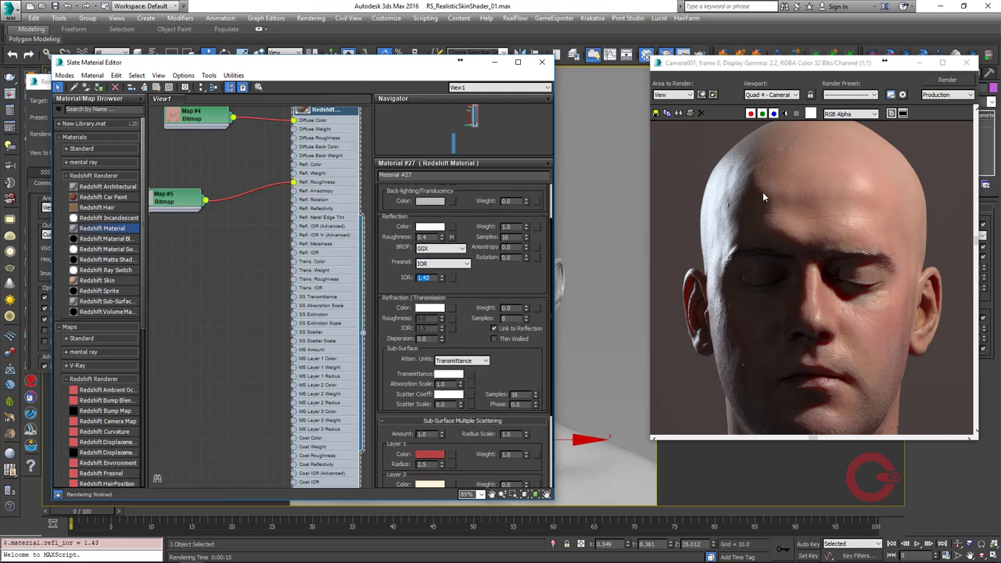
{"action": "left_click", "coordinate": [506, 246]}
{"action": "key", "text": "Return"}
{"action": "left_click", "coordinate": [945, 81]}
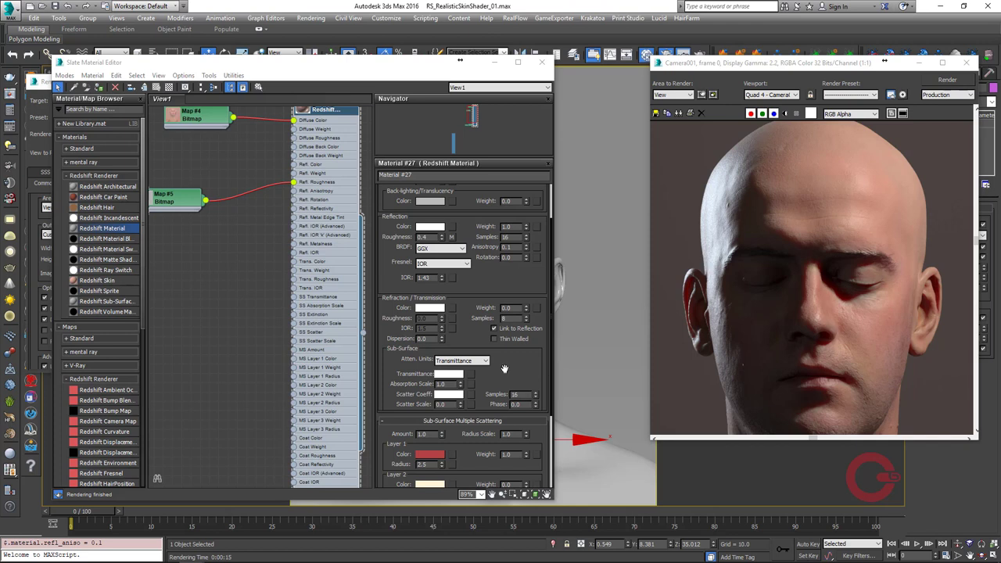
- Expand Material #27's Coating rollout
{"action": "left_click_drag", "start_coordinate": [505, 369], "coordinate": [509, 330]}
{"action": "scroll", "coordinate": [516, 336], "scroll_direction": "down", "scroll_amount": 2}
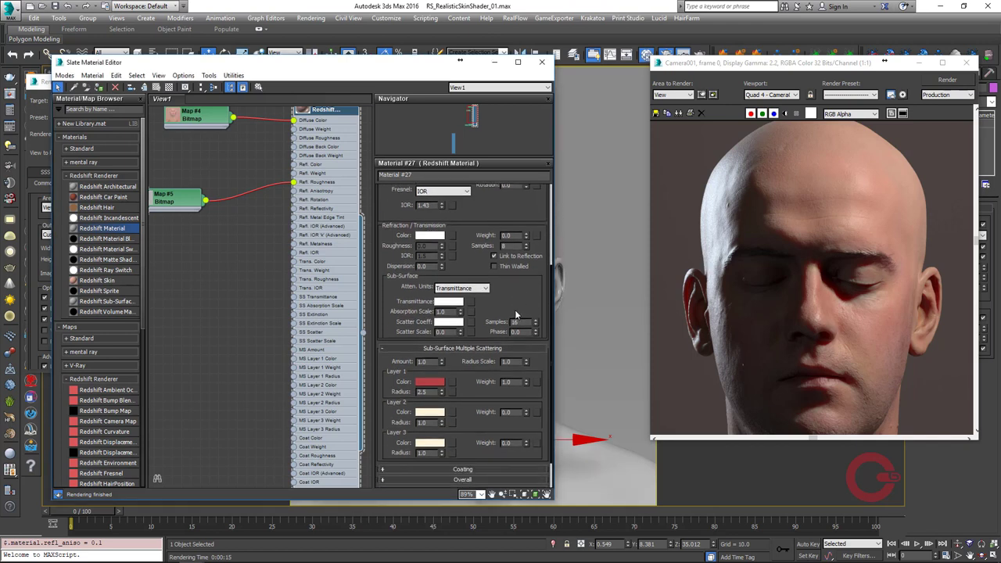
{"action": "scroll", "coordinate": [493, 375], "scroll_direction": "down", "scroll_amount": 3}
{"action": "left_click", "coordinate": [471, 430]}
{"action": "scroll", "coordinate": [469, 391], "scroll_direction": "down", "scroll_amount": 5}
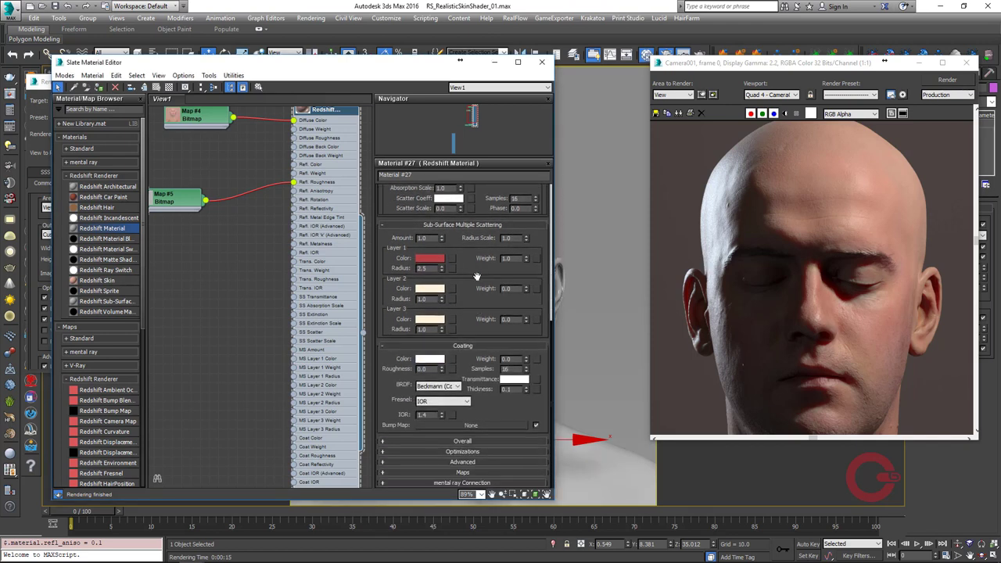
{"action": "middle_click_drag", "start_coordinate": [213, 271], "coordinate": [236, 254]}
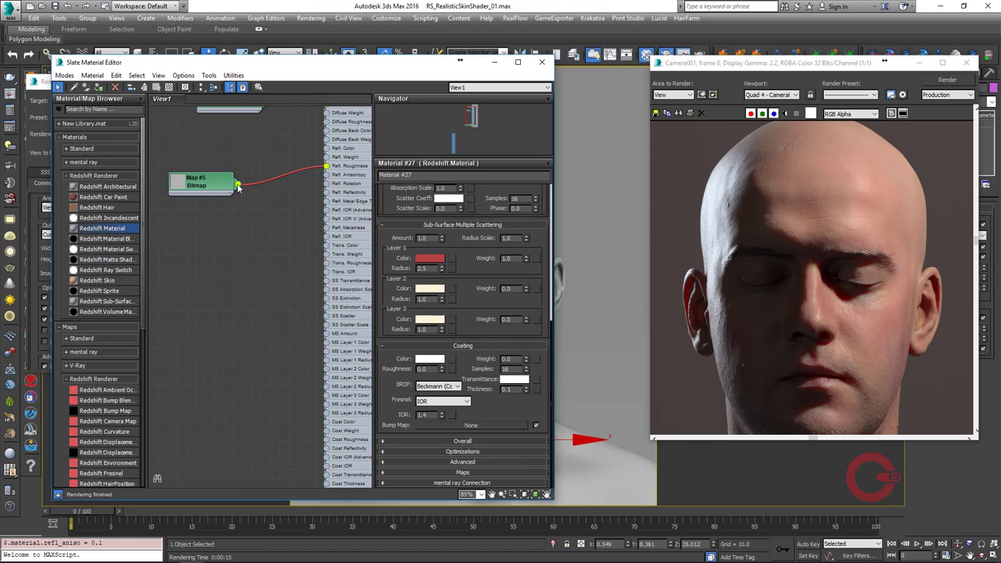
- Add an Output map (Map #6) fed by the spec.jpg Map #5, placed below it
{"action": "left_click_drag", "start_coordinate": [237, 184], "coordinate": [234, 317]}
{"action": "mouse_move", "coordinate": [180, 333]}
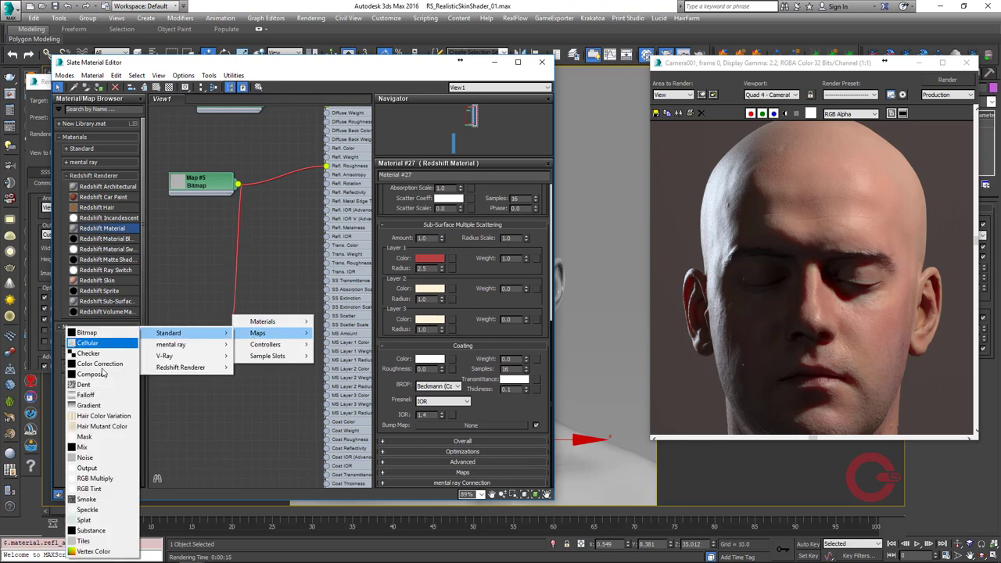
{"action": "left_click", "coordinate": [87, 467]}
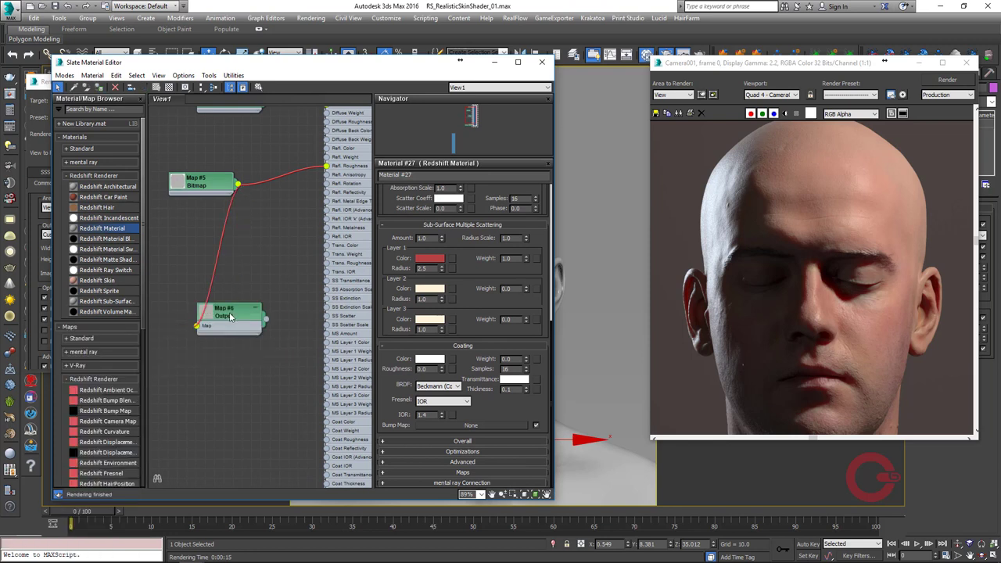
{"action": "left_click_drag", "start_coordinate": [228, 310], "coordinate": [247, 356]}
{"action": "double_click", "coordinate": [247, 356]}
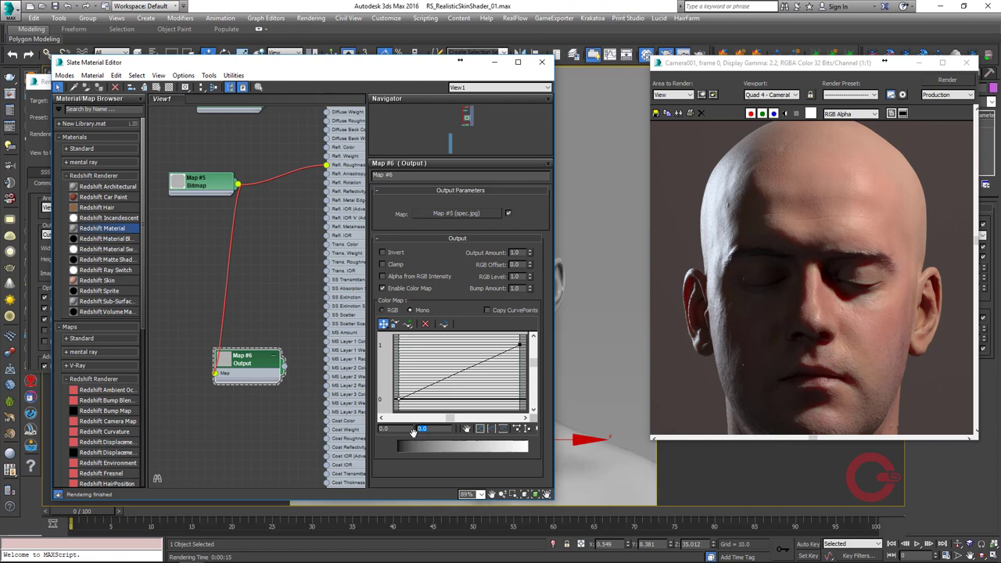
- Set the Output map's colour-map curve to run from 1.0 down to 0.3
{"action": "type", "text": "1"}
{"action": "key", "text": "Return"}
{"action": "type", "text": "0.3"}
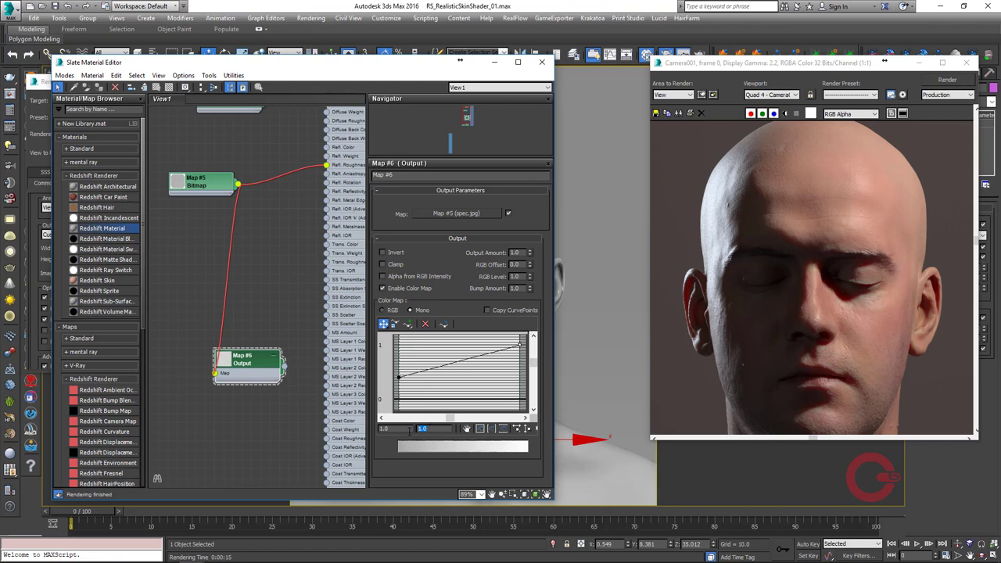
{"action": "key", "text": "Return"}
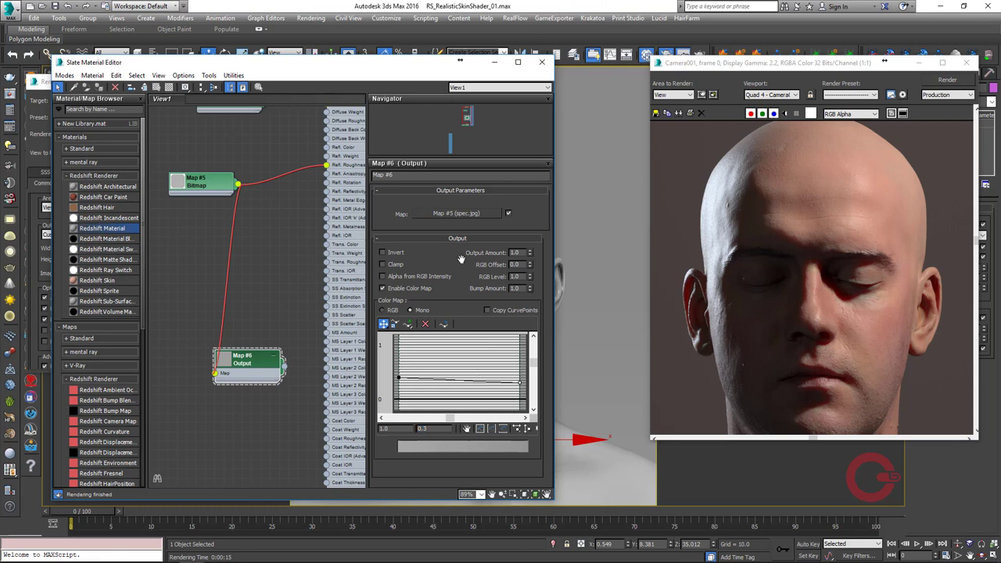
- Preview Map #6 enlarged, then lower its colour-map curve end to 0.25
{"action": "right_click", "coordinate": [230, 361]}
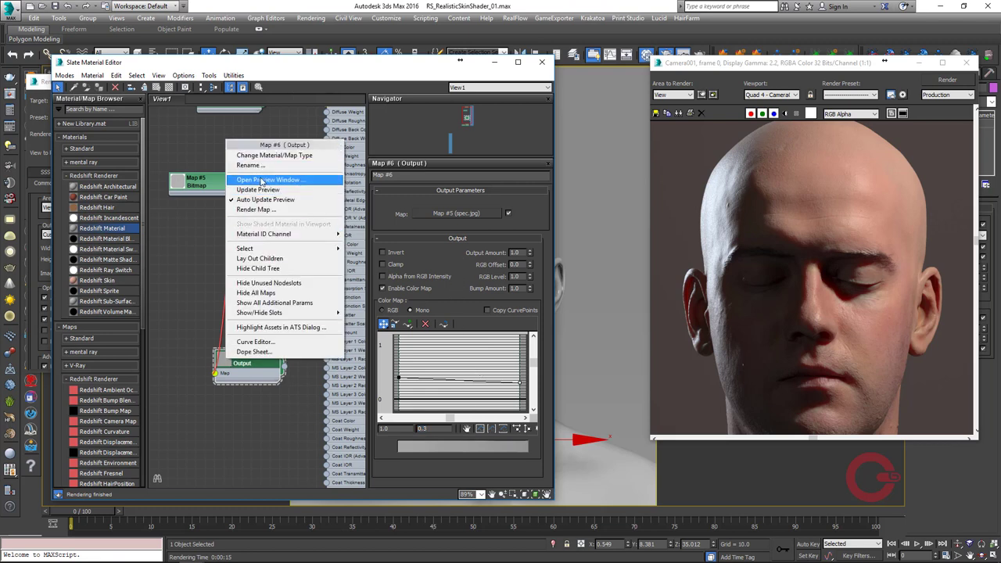
{"action": "left_click", "coordinate": [263, 181]}
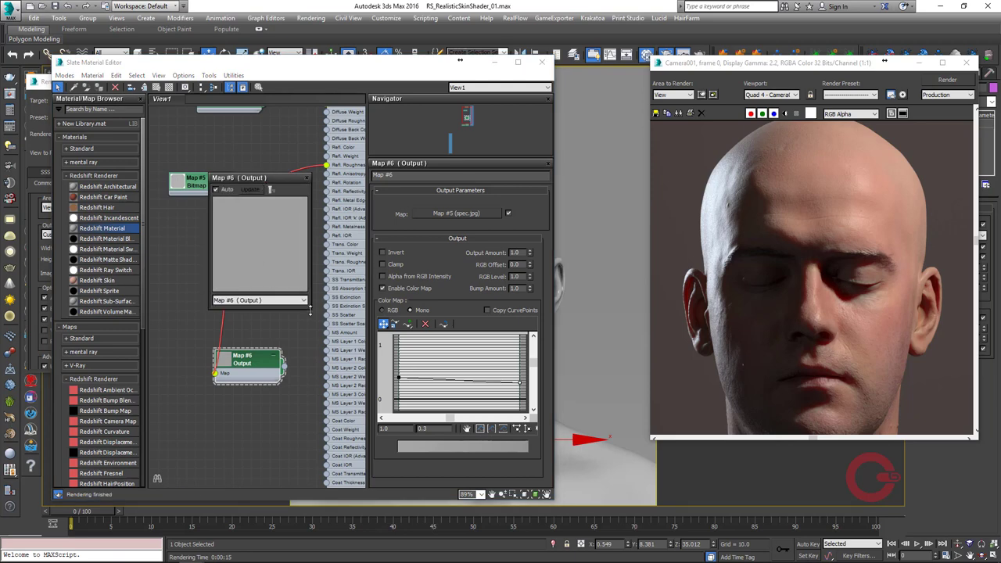
{"action": "left_click_drag", "start_coordinate": [310, 309], "coordinate": [524, 520]}
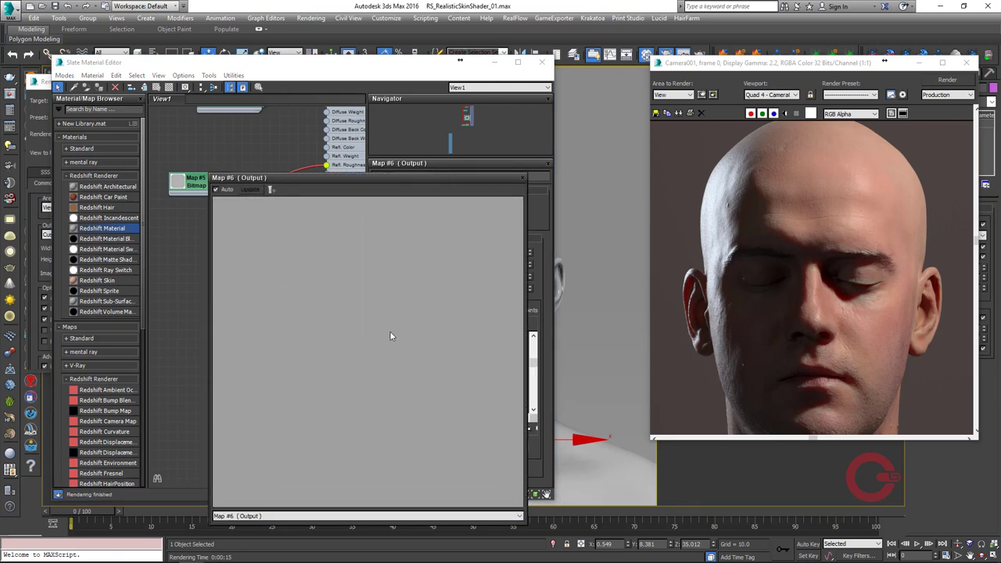
{"action": "left_click", "coordinate": [522, 178]}
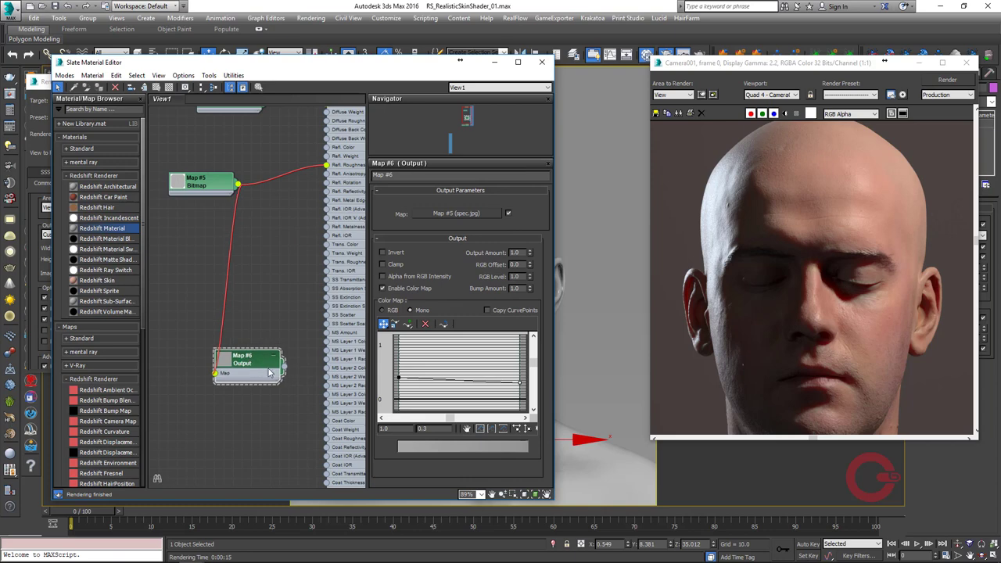
{"action": "left_click", "coordinate": [422, 429]}
{"action": "type", "text": "0.25"}
{"action": "key", "text": "Return"}
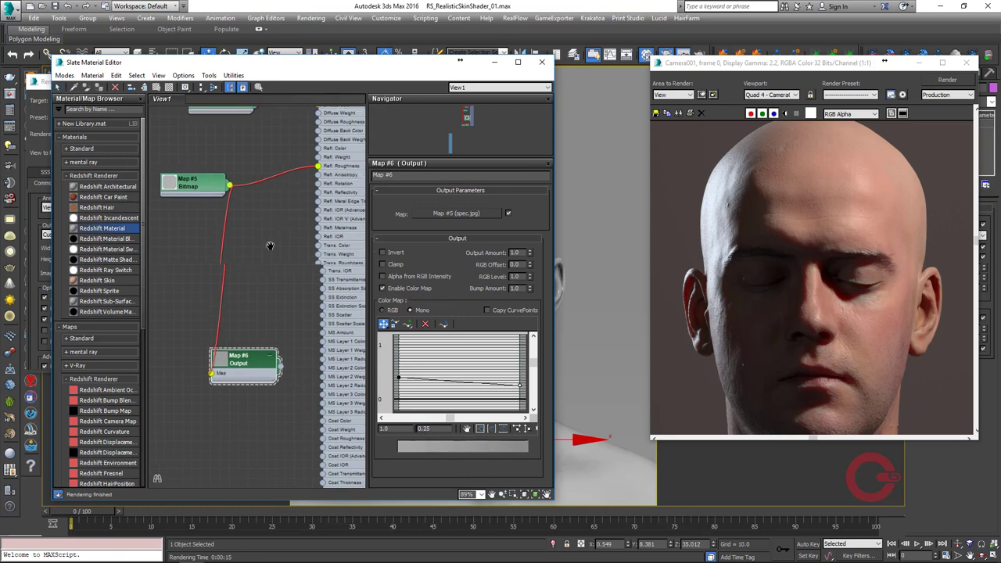
- Wire the Map #6 Output into Material #27's Coat Roughness
{"action": "middle_click_drag", "start_coordinate": [268, 246], "coordinate": [243, 345]}
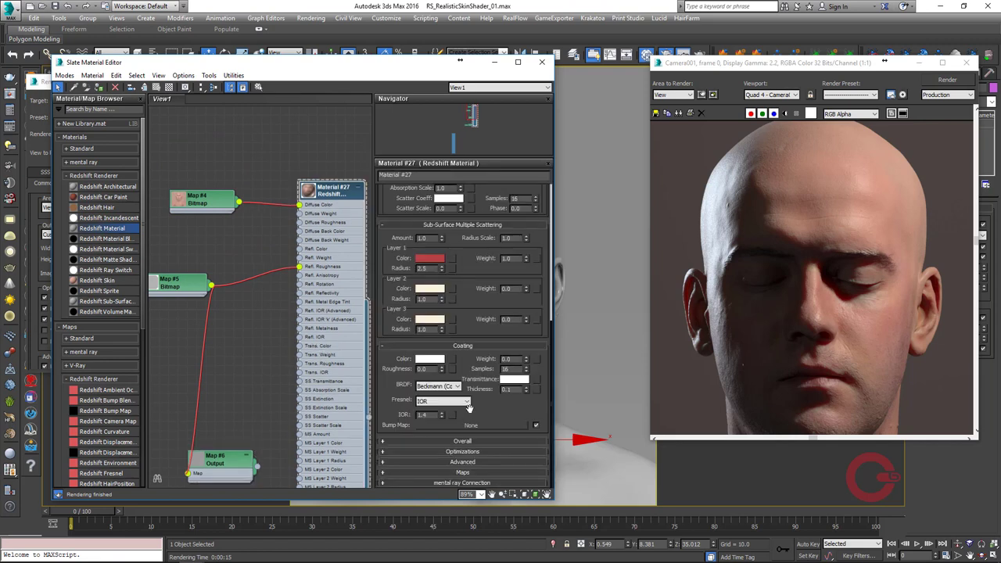
{"action": "left_click_drag", "start_coordinate": [257, 467], "coordinate": [452, 376]}
{"action": "left_click", "coordinate": [336, 313]}
{"action": "middle_click_drag", "start_coordinate": [242, 394], "coordinate": [238, 223]}
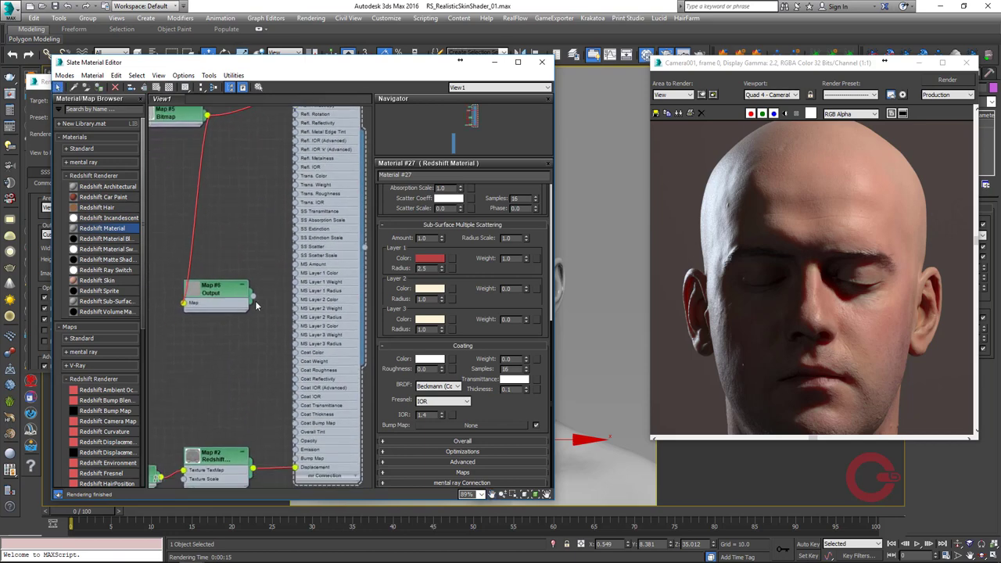
{"action": "left_click_drag", "start_coordinate": [252, 295], "coordinate": [296, 373]}
{"action": "middle_click_drag", "start_coordinate": [280, 261], "coordinate": [287, 316]}
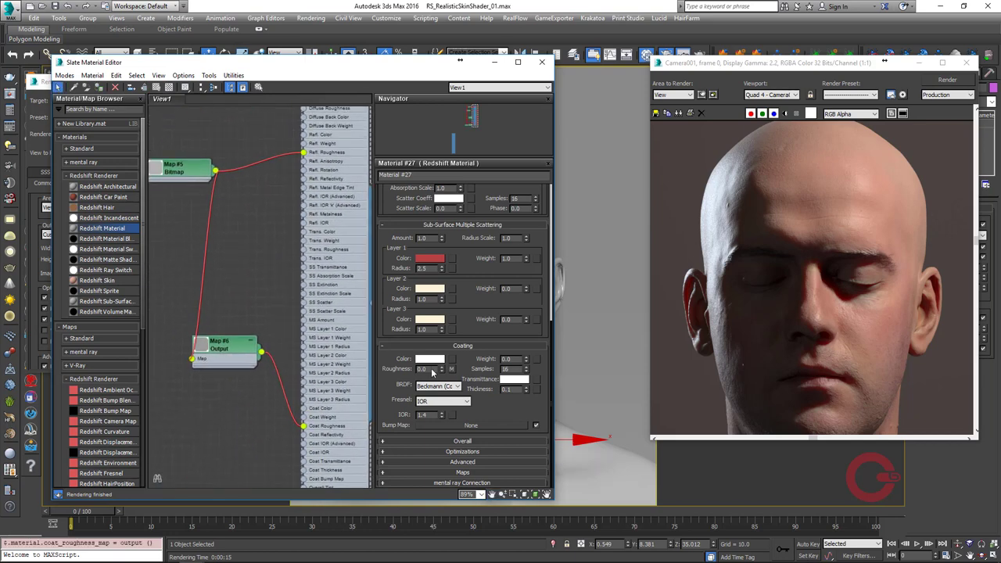
- Set coat roughness 1.0, coat IOR 1.45 and coat weight 0.1
{"action": "type", "text": "1"}
{"action": "key", "text": "Return"}
{"action": "left_click", "coordinate": [442, 412]}
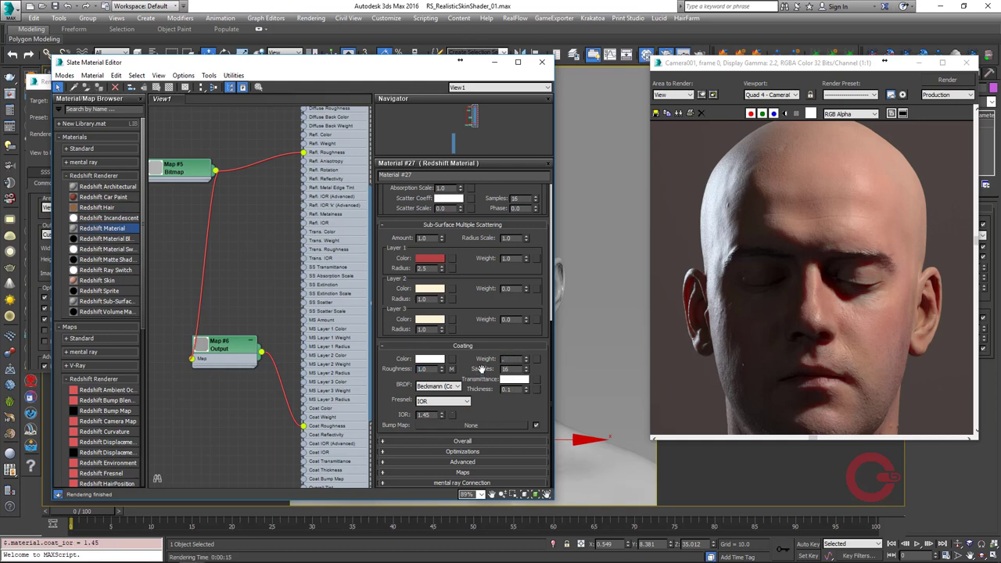
{"action": "key", "text": "Return"}
{"action": "left_click", "coordinate": [879, 217]}
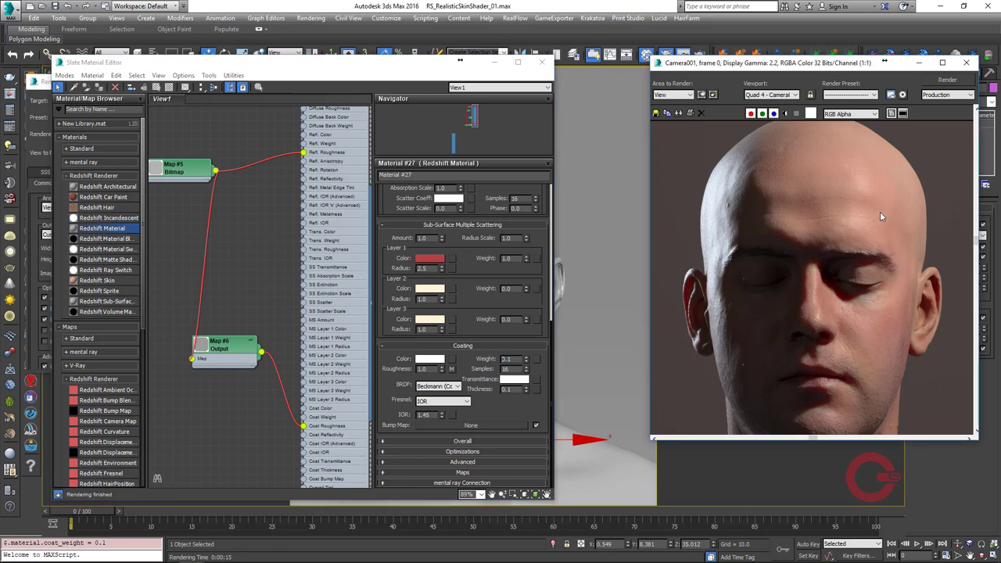
- Clone the previous Camera001 render aside for comparison and re-render with the coating
{"action": "left_click", "coordinate": [678, 113]}
{"action": "mouse_move", "coordinate": [875, 114]}
{"action": "left_mouse_down"}
{"action": "mouse_move", "coordinate": [349, 74]}
{"action": "mouse_move", "coordinate": [343, 82]}
{"action": "left_mouse_up"}
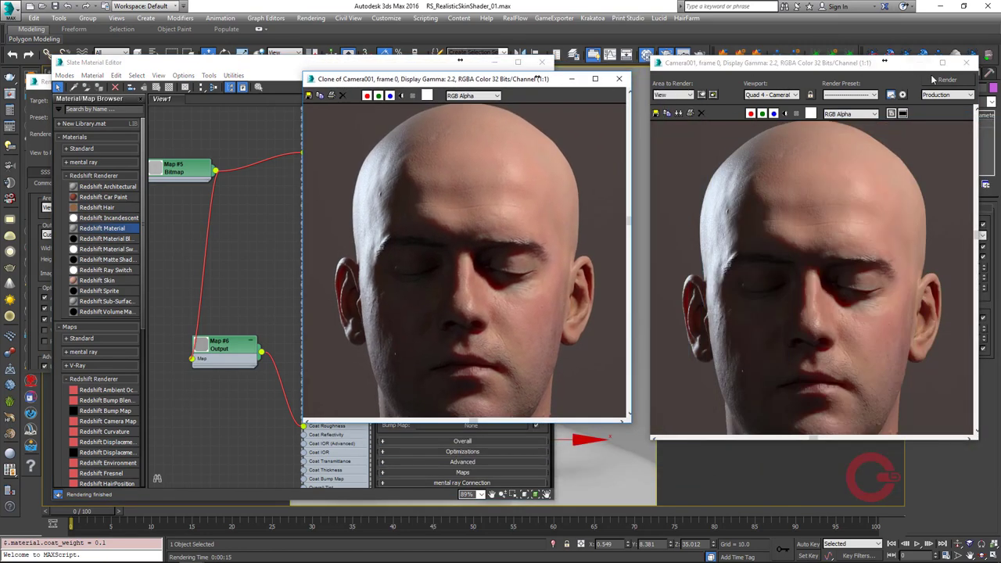
{"action": "left_click", "coordinate": [947, 80]}
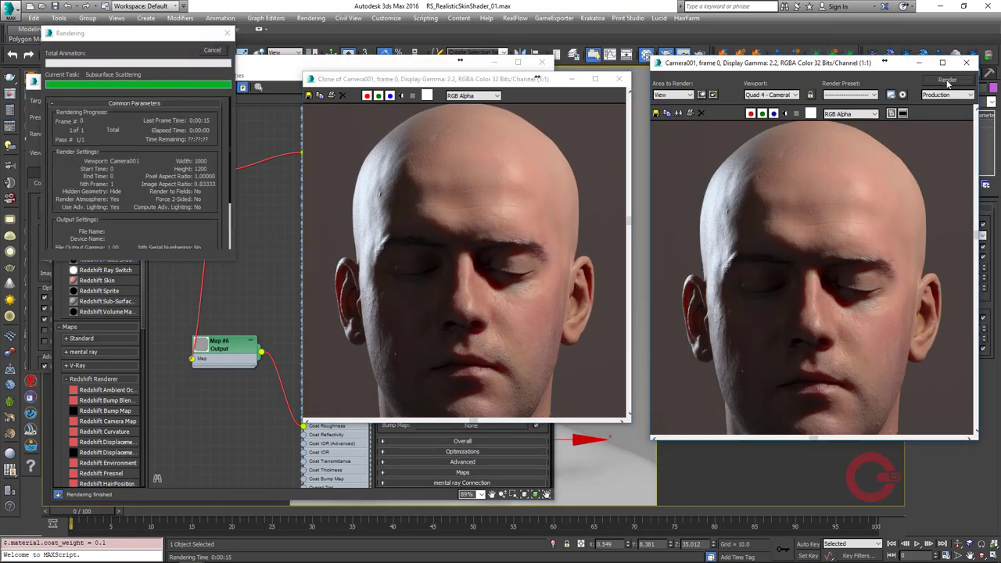
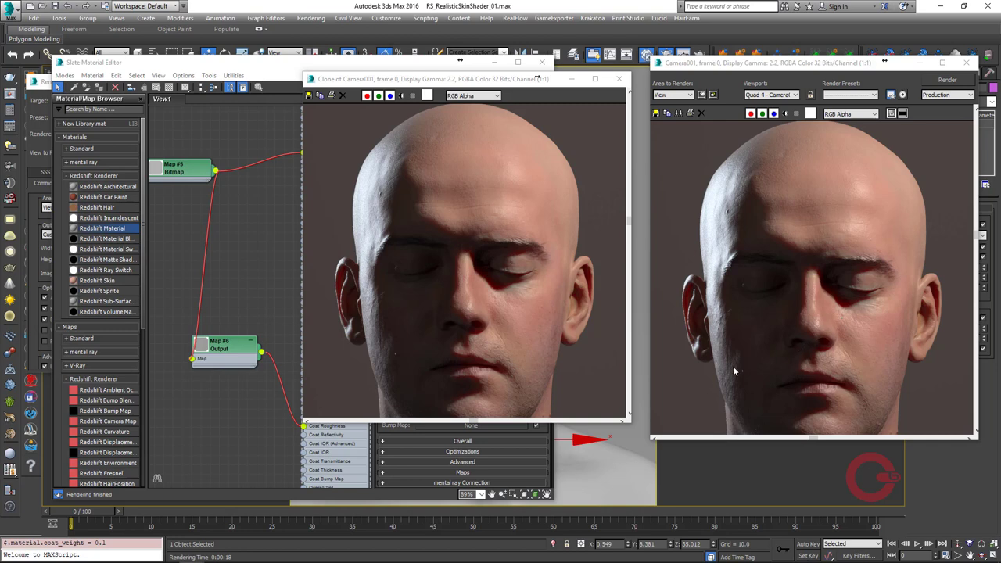
- Change the SSS Layer 1 colour to a more saturated orange-red and re-render the head beside the cloned render
{"action": "left_click_drag", "start_coordinate": [409, 76], "coordinate": [703, 68]}
{"action": "scroll", "coordinate": [470, 309], "scroll_direction": "up", "scroll_amount": 1}
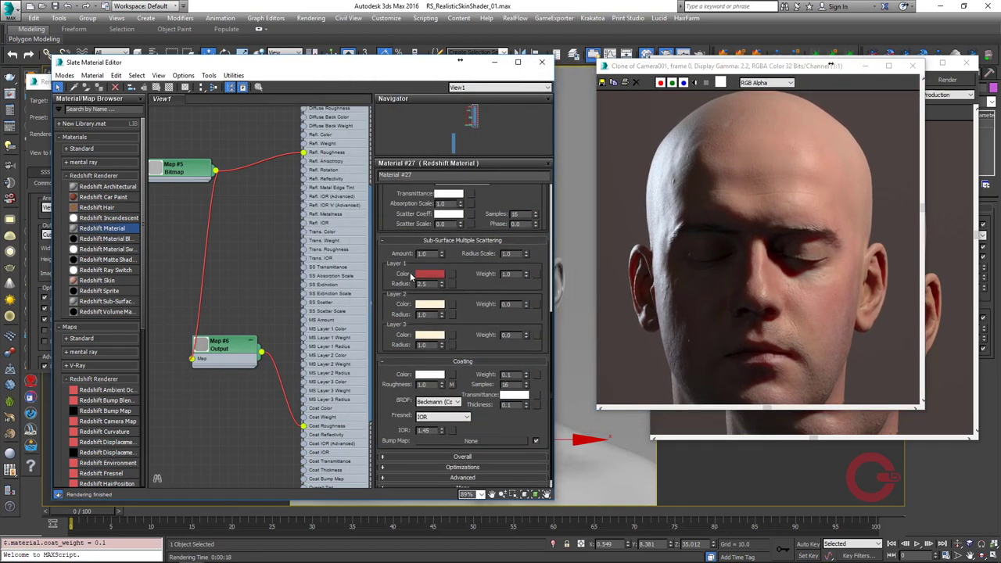
{"action": "left_click", "coordinate": [429, 274]}
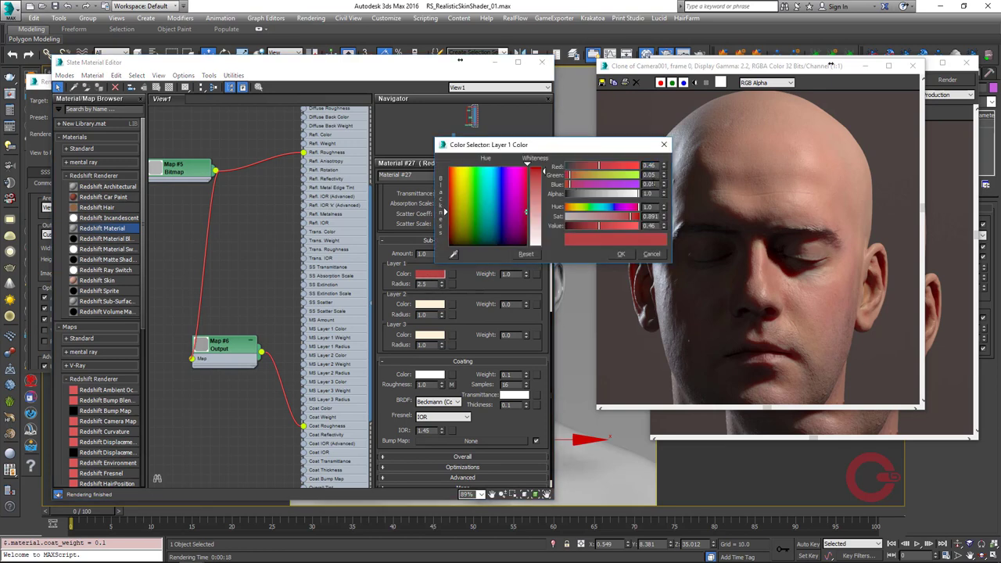
{"action": "left_click", "coordinate": [621, 254]}
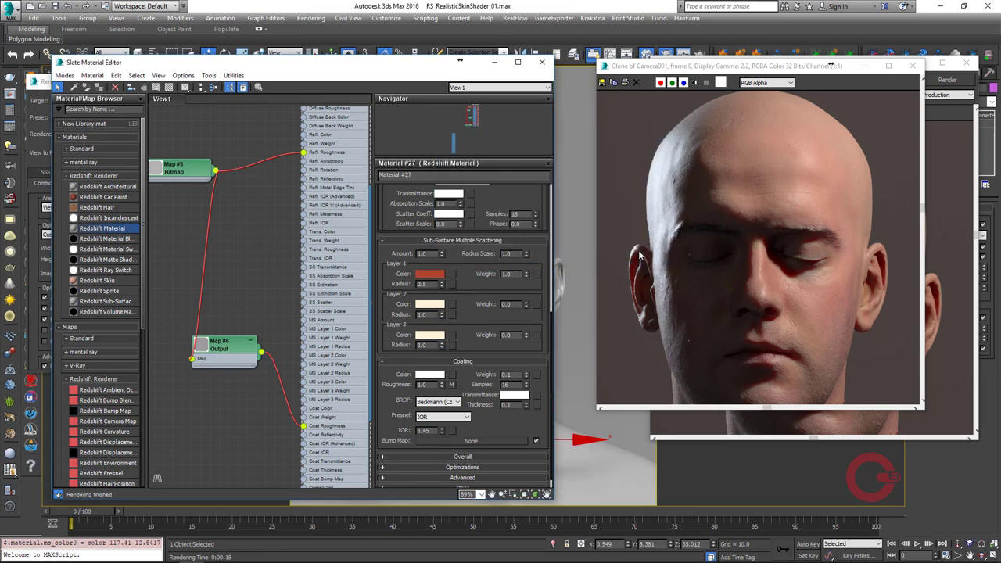
{"action": "left_click_drag", "start_coordinate": [760, 76], "coordinate": [516, 98]}
{"action": "left_click", "coordinate": [946, 81]}
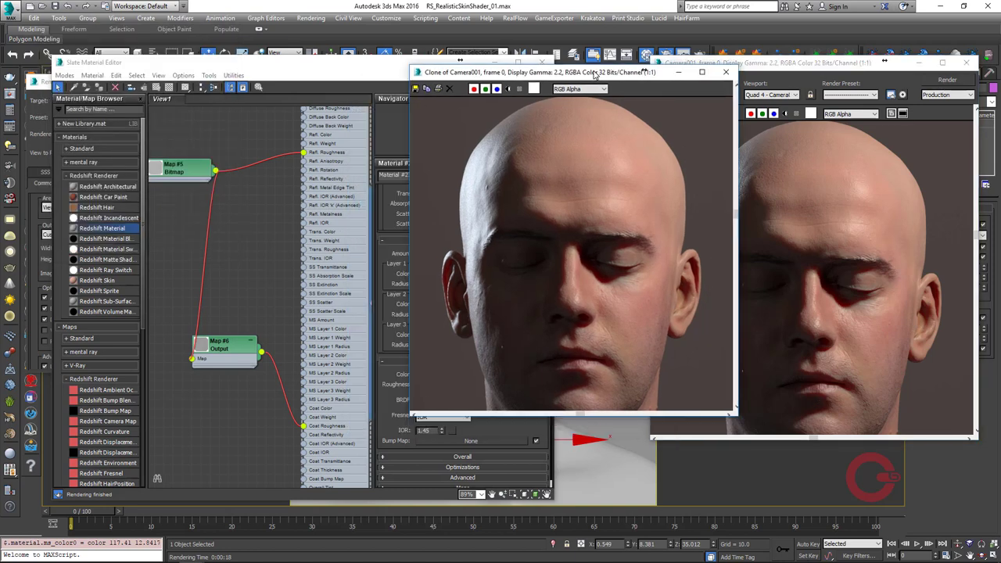
- Lower the Layer 1 scattering colour's saturation to about 0.85 and re-render the head
{"action": "left_click_drag", "start_coordinate": [568, 98], "coordinate": [691, 61]}
{"action": "left_click", "coordinate": [432, 277]}
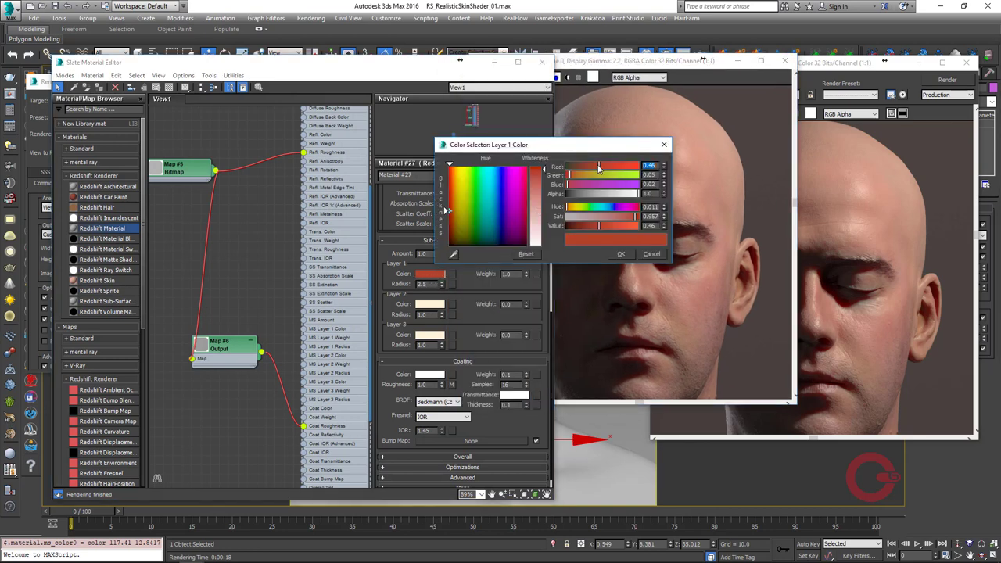
{"action": "left_click_drag", "start_coordinate": [635, 216], "coordinate": [630, 221]}
{"action": "left_click", "coordinate": [621, 255]}
{"action": "left_click", "coordinate": [947, 81]}
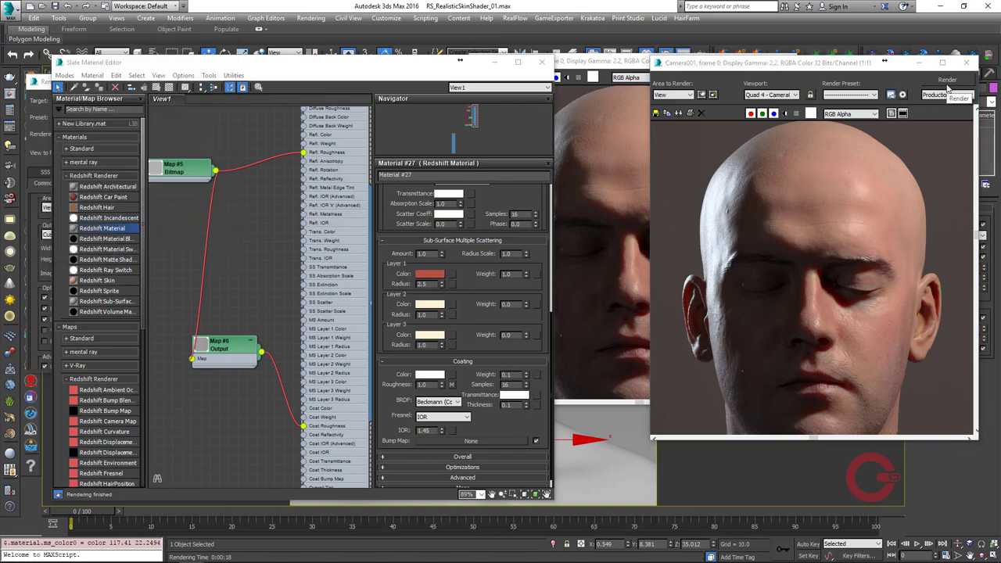
- Set the Layer 1 colour's green to 0.11 and blue to 0.075, then render again
{"action": "left_click", "coordinate": [438, 273]}
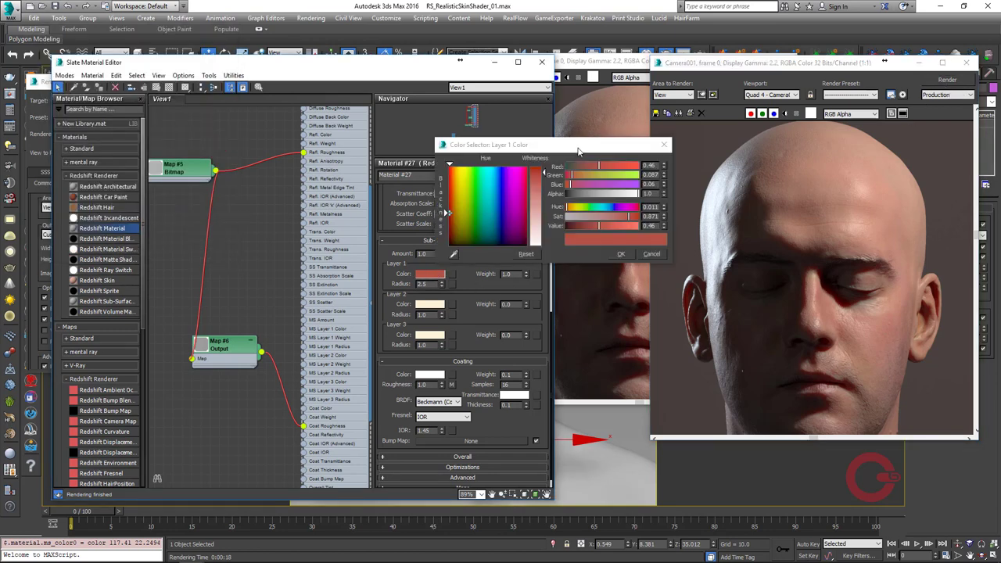
{"action": "left_click_drag", "start_coordinate": [578, 150], "coordinate": [507, 157]}
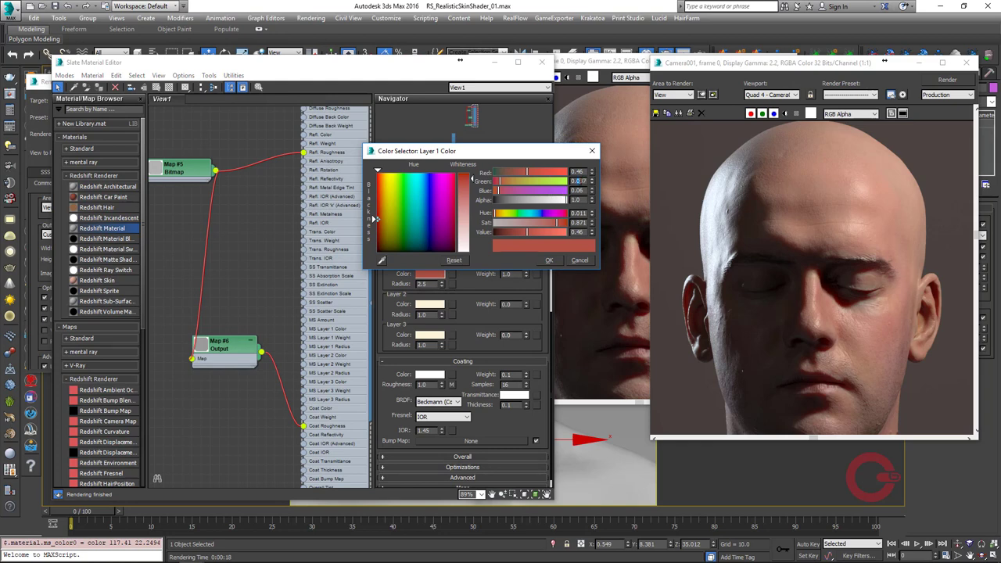
{"action": "type", "text": "0.1"}
{"action": "key", "text": "Return"}
{"action": "type", "text": "0.075"}
{"action": "key", "text": "Return"}
{"action": "left_click", "coordinate": [549, 261]}
{"action": "left_click", "coordinate": [947, 80]}
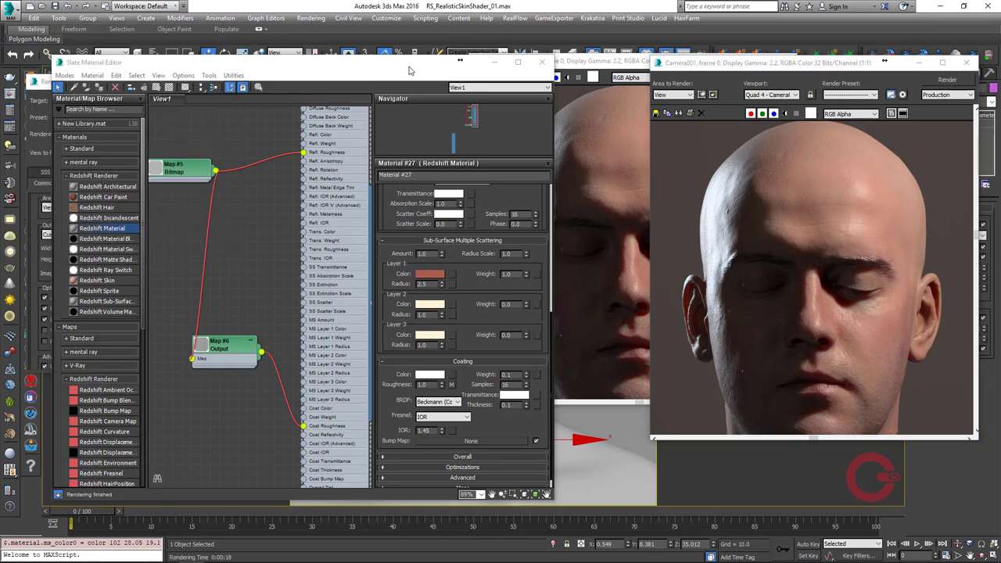
- Close the latest and the cloned Rendered Frame Windows
{"action": "left_click_drag", "start_coordinate": [409, 71], "coordinate": [399, 69]}
{"action": "scroll", "coordinate": [469, 258], "scroll_direction": "down", "scroll_amount": 1}
{"action": "scroll", "coordinate": [472, 336], "scroll_direction": "up", "scroll_amount": 3}
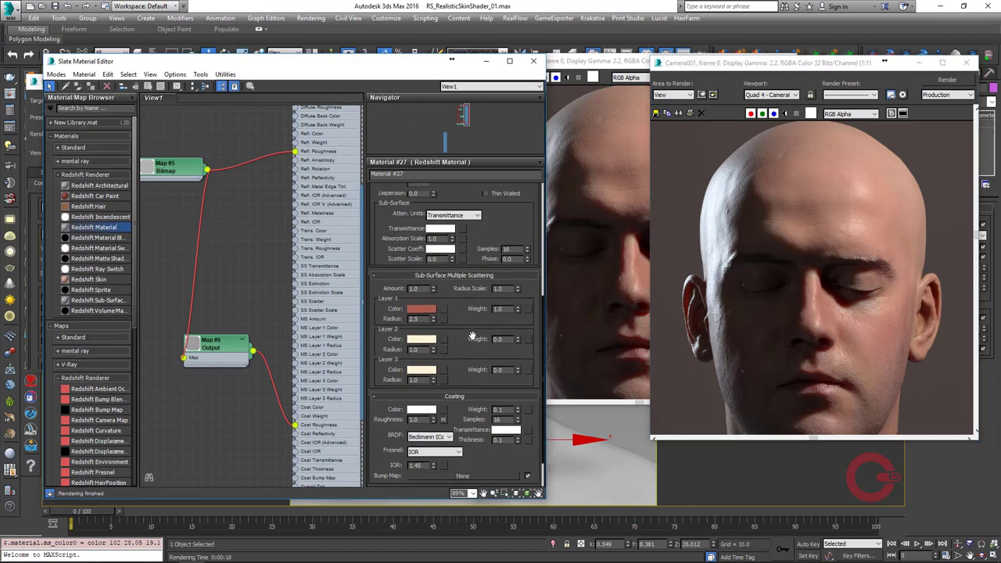
{"action": "scroll", "coordinate": [473, 336], "scroll_direction": "up", "scroll_amount": 2}
{"action": "scroll", "coordinate": [472, 336], "scroll_direction": "up", "scroll_amount": 3}
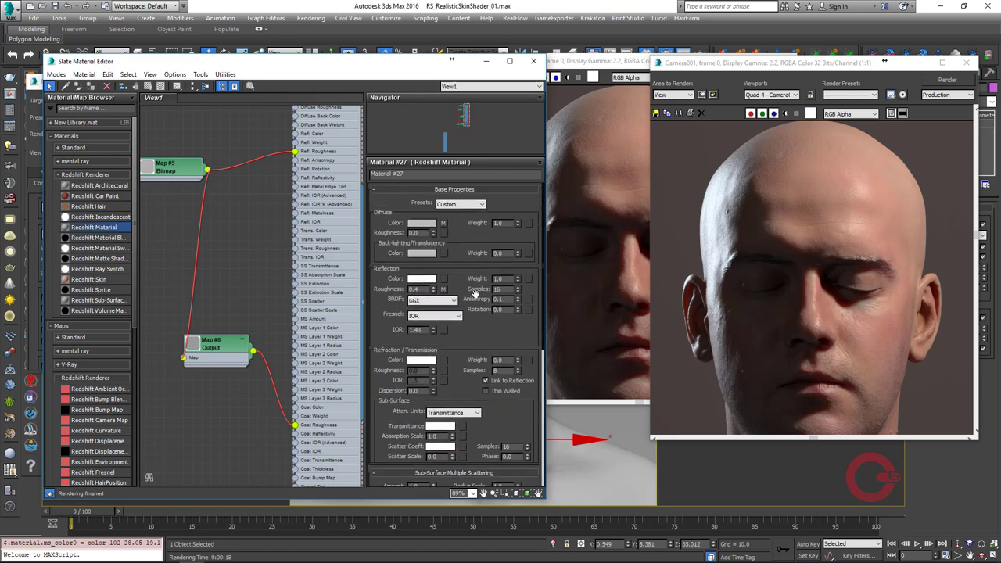
{"action": "left_click", "coordinate": [966, 62]}
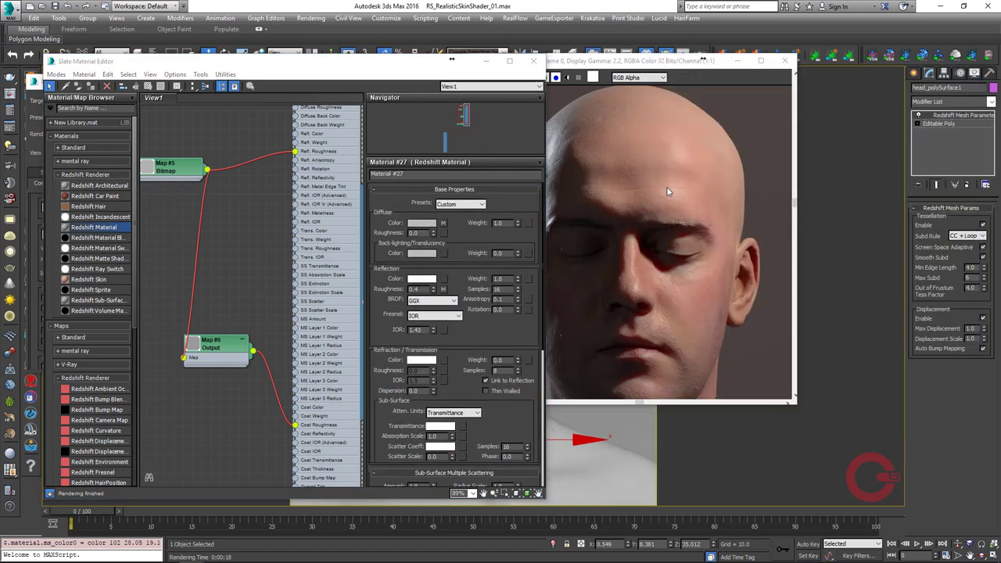
{"action": "left_click", "coordinate": [785, 64]}
- Arrange the skin material's nodes with Lay Out All and frame the graph in the Slate view
{"action": "scroll", "coordinate": [225, 172], "scroll_direction": "down", "scroll_amount": 2}
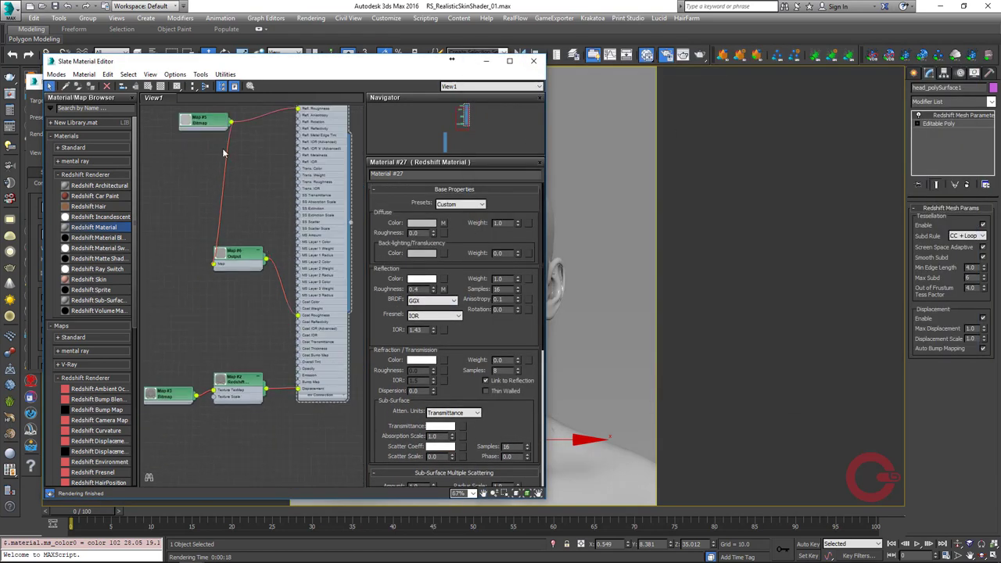
{"action": "scroll", "coordinate": [258, 199], "scroll_direction": "down", "scroll_amount": 3}
{"action": "scroll", "coordinate": [270, 211], "scroll_direction": "down", "scroll_amount": 2}
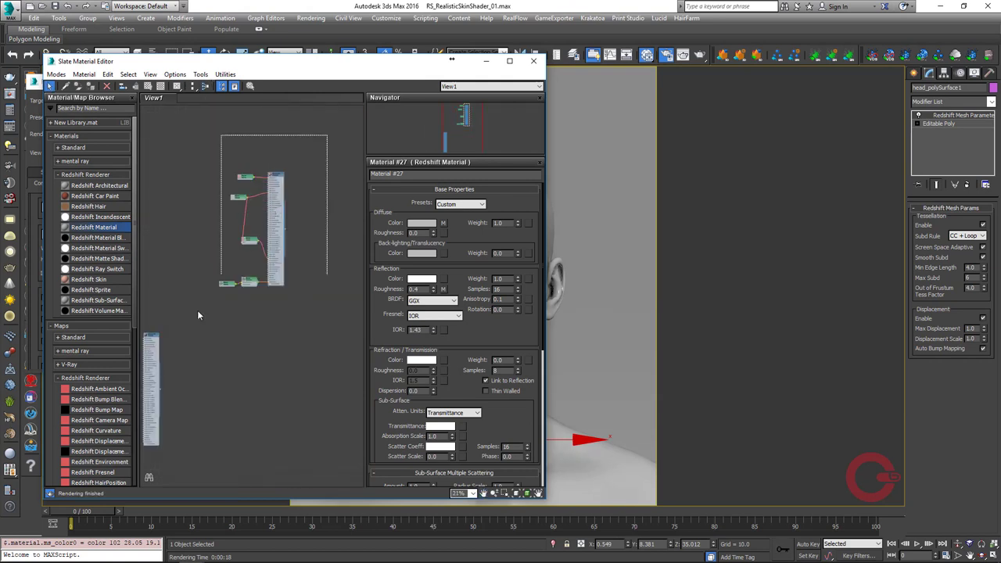
{"action": "scroll", "coordinate": [197, 310], "scroll_direction": "down", "scroll_amount": 1}
{"action": "left_click", "coordinate": [204, 88]}
{"action": "scroll", "coordinate": [199, 203], "scroll_direction": "up", "scroll_amount": 3}
{"action": "scroll", "coordinate": [293, 262], "scroll_direction": "up", "scroll_amount": 2}
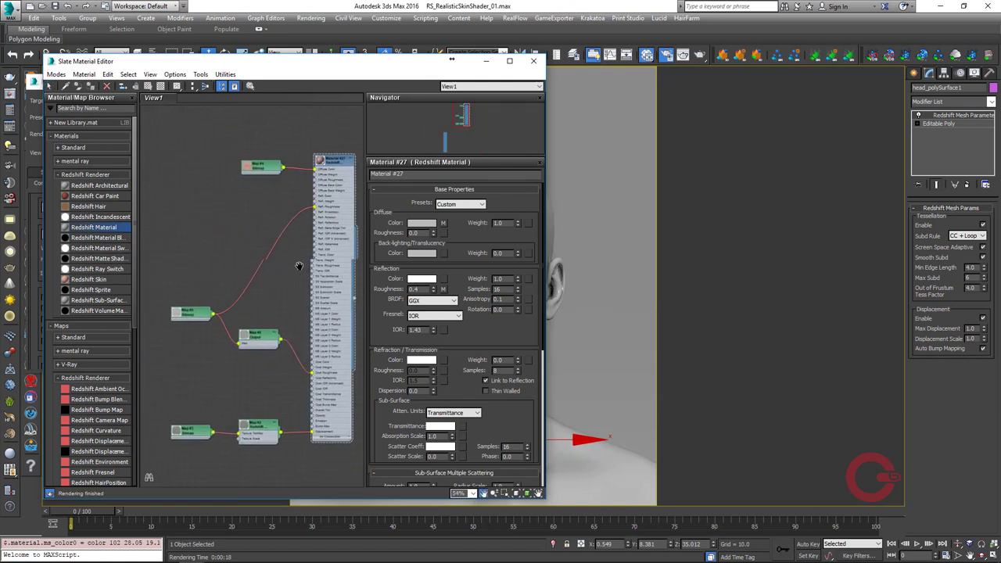
{"action": "mouse_move", "coordinate": [292, 265]}
{"action": "middle_mouse_down"}
{"action": "mouse_move", "coordinate": [290, 251]}
{"action": "mouse_move", "coordinate": [279, 266]}
{"action": "middle_mouse_up"}
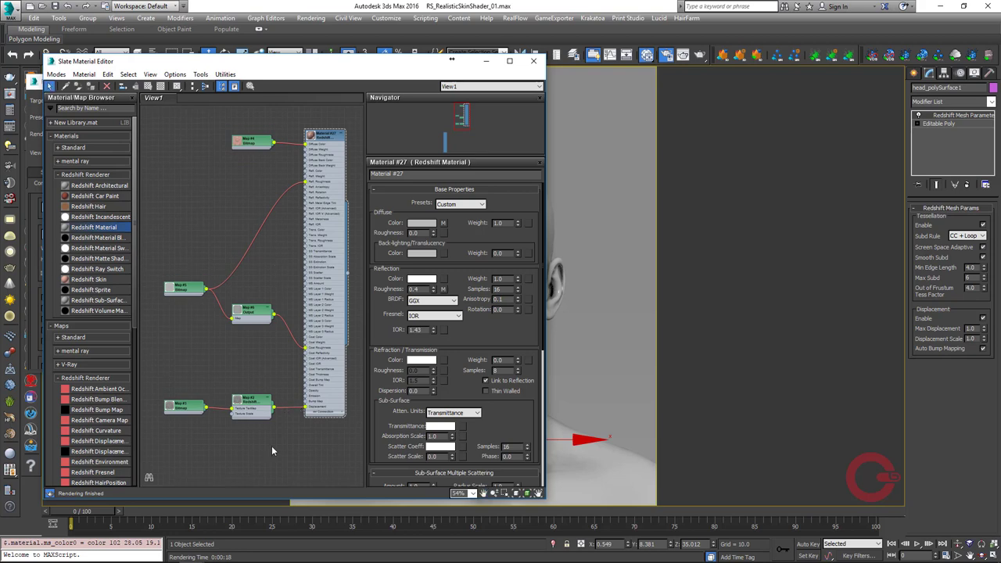
{"action": "middle_click_drag", "start_coordinate": [272, 451], "coordinate": [278, 461]}
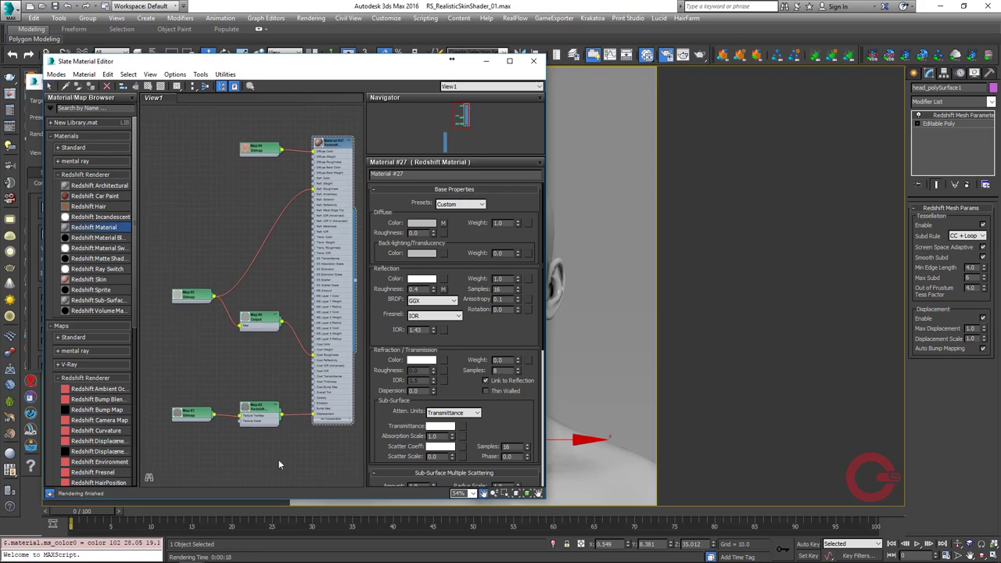
- Close the material editor and set Redshift Unified Sampling minimum samples to 8 in Render Setup
{"action": "left_click", "coordinate": [533, 60]}
{"action": "key", "text": "F10"}
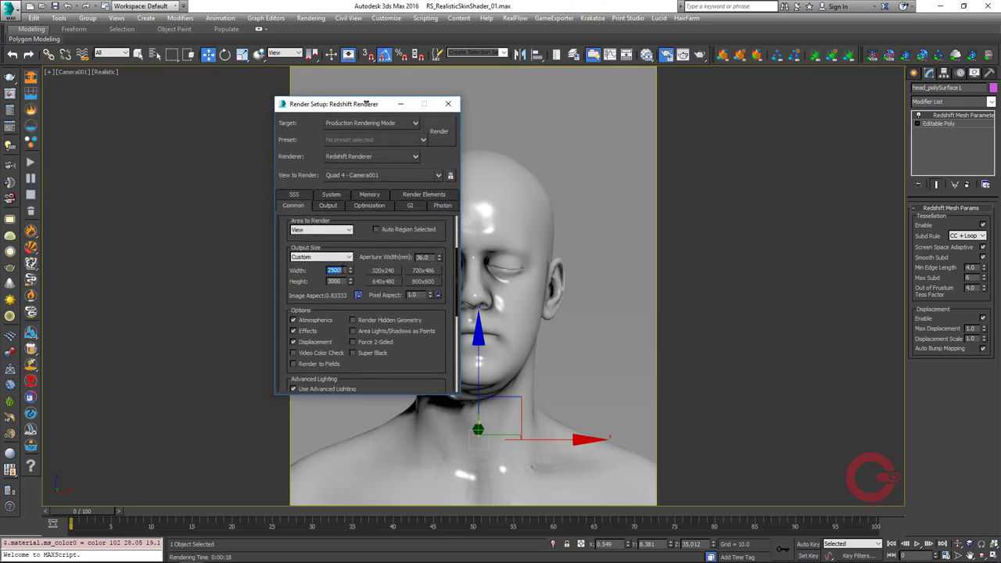
{"action": "scroll", "coordinate": [367, 305], "scroll_direction": "up", "scroll_amount": 5}
{"action": "left_click", "coordinate": [328, 205]}
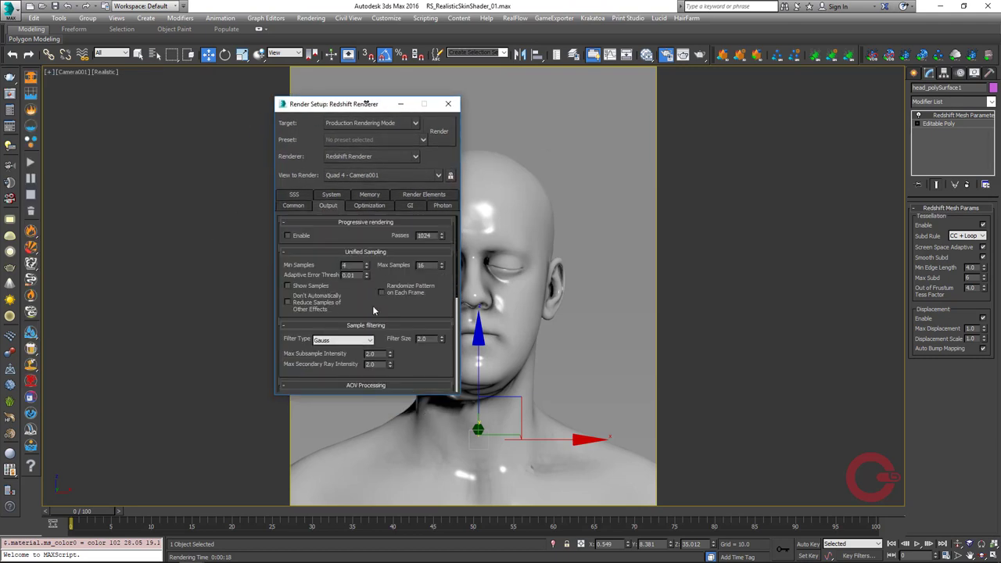
{"action": "scroll", "coordinate": [372, 305], "scroll_direction": "down", "scroll_amount": 3}
{"action": "scroll", "coordinate": [422, 268], "scroll_direction": "up", "scroll_amount": 3}
{"action": "type", "text": "8"}
- Set primary GI to Brute Force with 64 rays, secondary GI to Irradiance Point Cloud, and review SSS settings
{"action": "left_click", "coordinate": [410, 204]}
{"action": "left_click", "coordinate": [375, 237]}
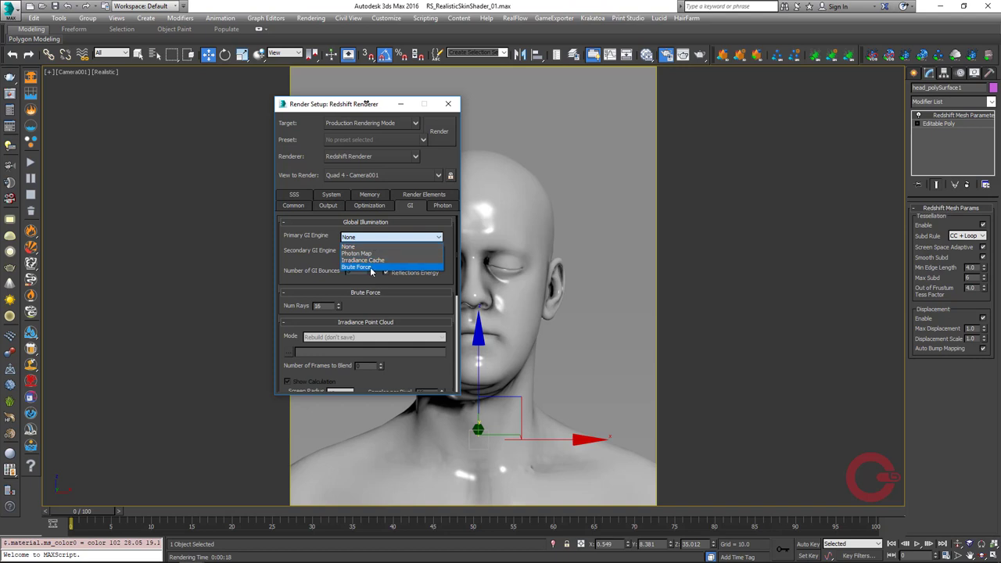
{"action": "left_click", "coordinate": [367, 249]}
{"action": "left_click", "coordinate": [391, 252]}
{"action": "left_click", "coordinate": [345, 274]}
{"action": "double_click", "coordinate": [322, 306]}
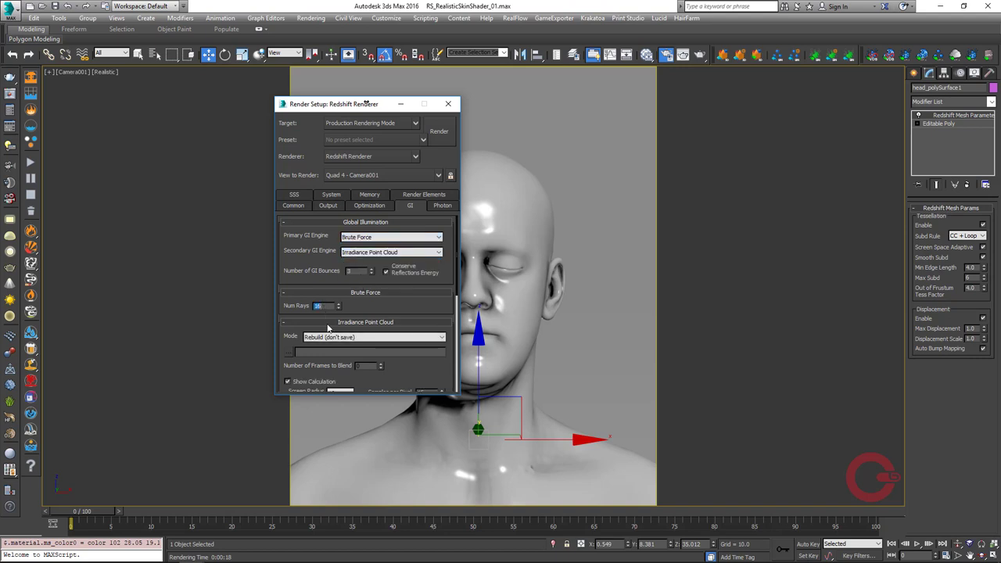
{"action": "type", "text": "64"}
{"action": "scroll", "coordinate": [390, 300], "scroll_direction": "down", "scroll_amount": 2}
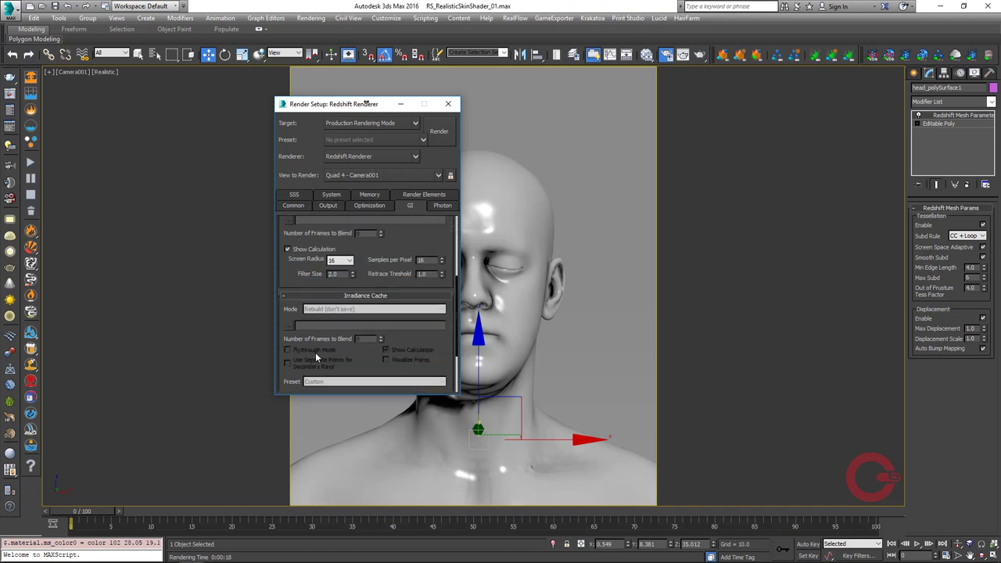
{"action": "scroll", "coordinate": [347, 334], "scroll_direction": "up", "scroll_amount": 2}
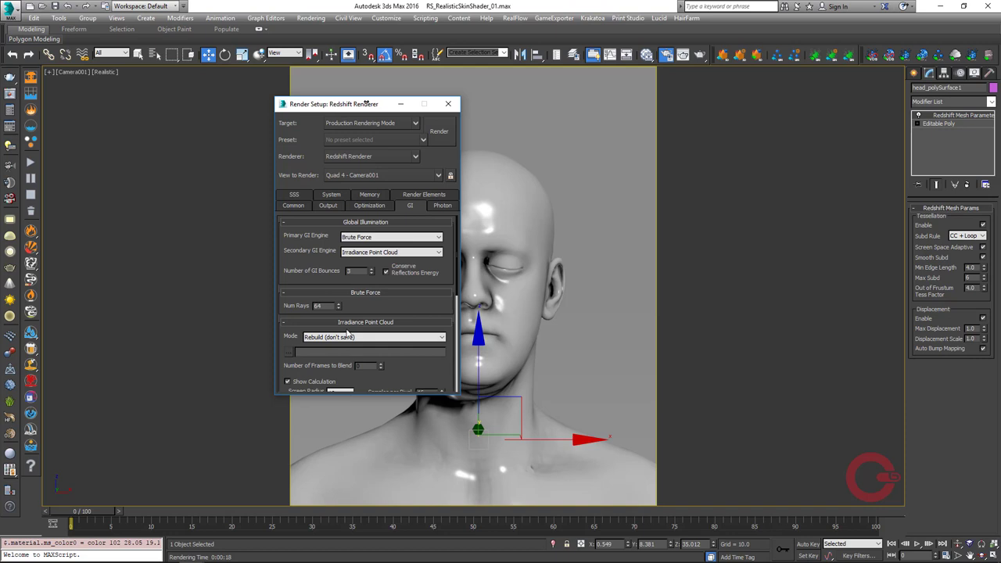
{"action": "left_click", "coordinate": [294, 194]}
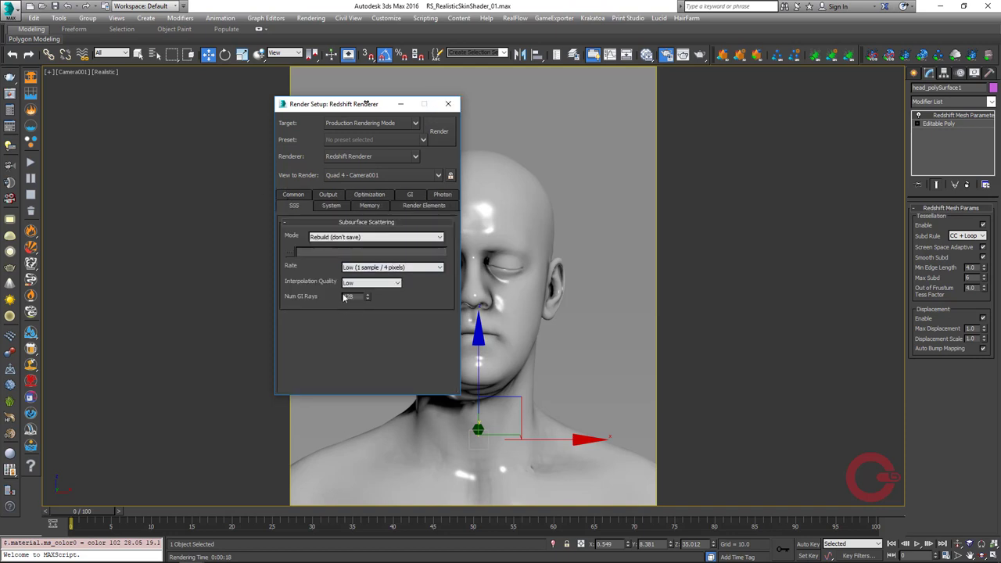
- Close Render Setup and maximize the Left viewport with the head and lights in view
{"action": "left_click", "coordinate": [451, 105]}
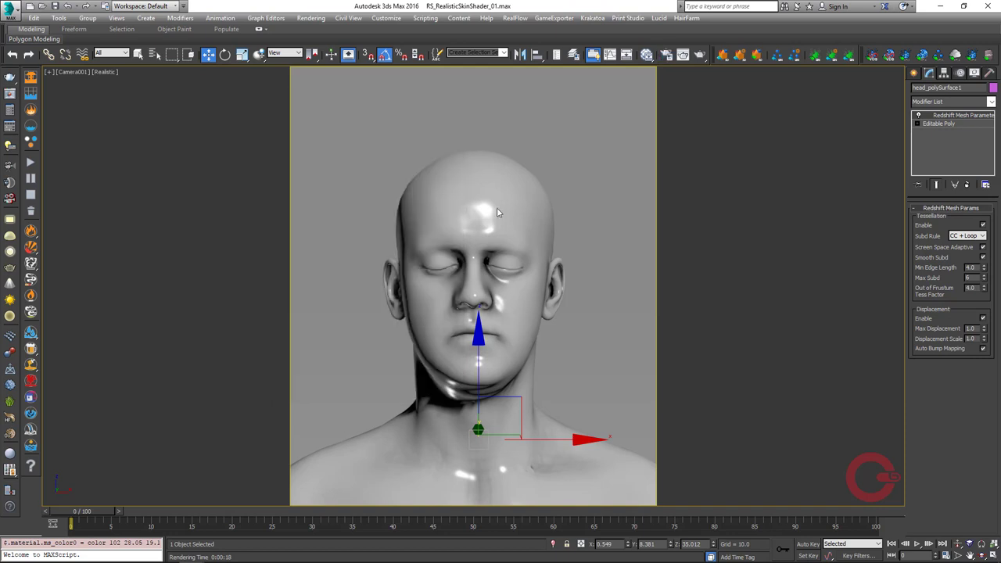
{"action": "right_click", "coordinate": [491, 105]}
{"action": "key", "text": "Escape"}
{"action": "key", "text": "alt+w"}
{"action": "right_click", "coordinate": [337, 377]}
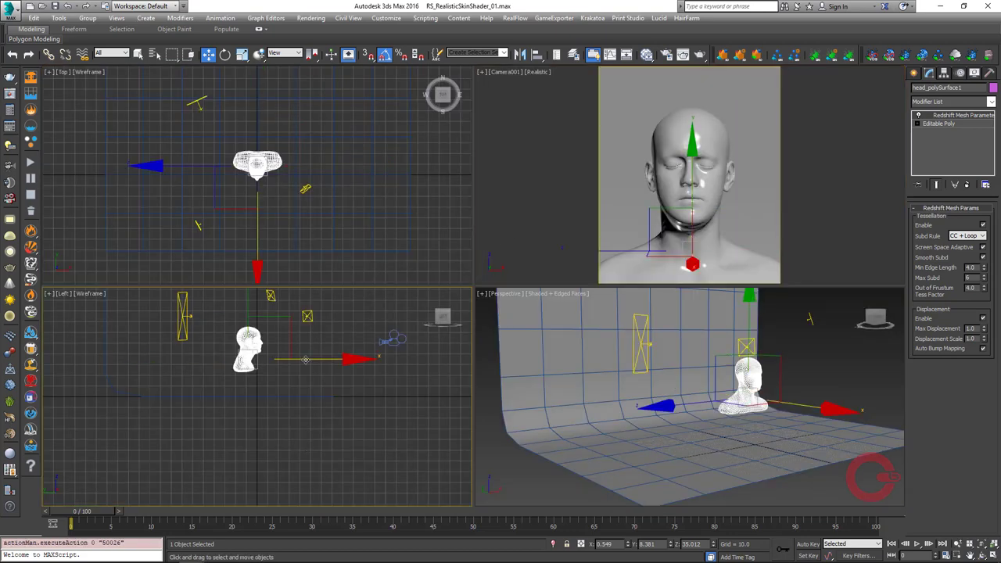
{"action": "key", "text": "alt+w"}
{"action": "middle_click_drag", "start_coordinate": [338, 377], "coordinate": [369, 439]}
- Set Area Samples to 128 on the right, upper and left Redshift lights
{"action": "left_click", "coordinate": [745, 291]}
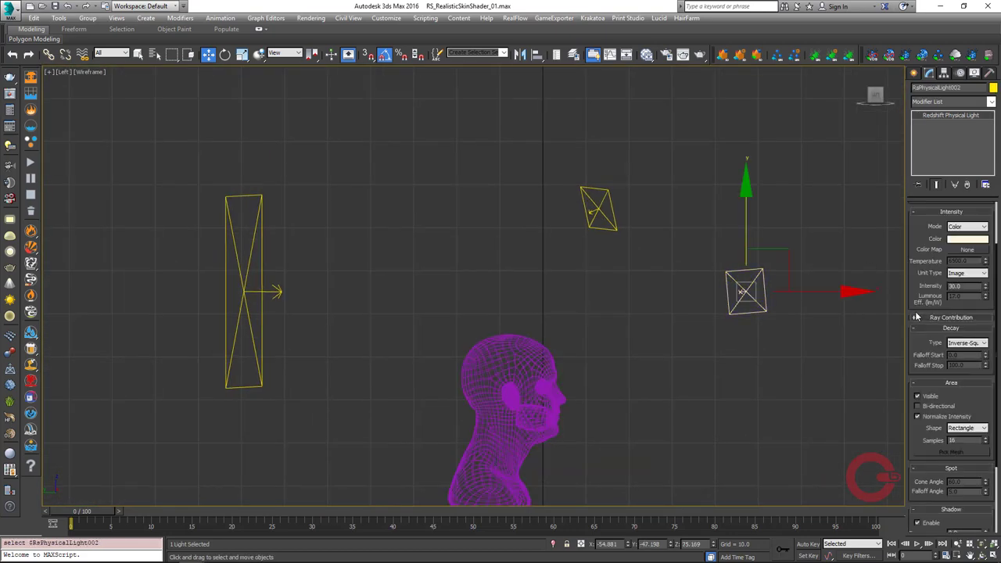
{"action": "scroll", "coordinate": [926, 415], "scroll_direction": "down", "scroll_amount": 1}
{"action": "scroll", "coordinate": [942, 431], "scroll_direction": "down", "scroll_amount": 1}
{"action": "scroll", "coordinate": [961, 447], "scroll_direction": "down", "scroll_amount": 1}
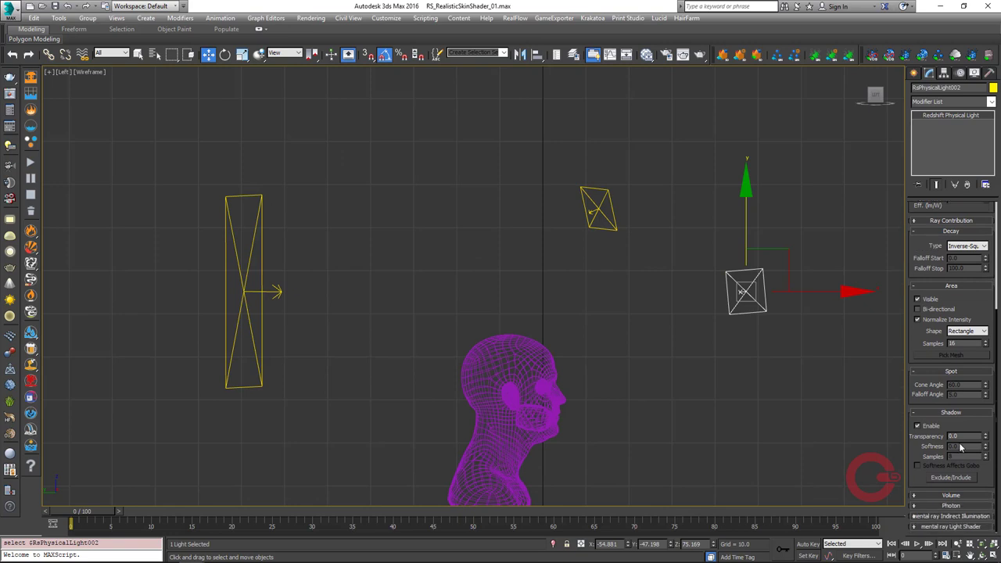
{"action": "type", "text": "128"}
{"action": "key", "text": "Return"}
{"action": "left_click_drag", "start_coordinate": [565, 168], "coordinate": [676, 280]}
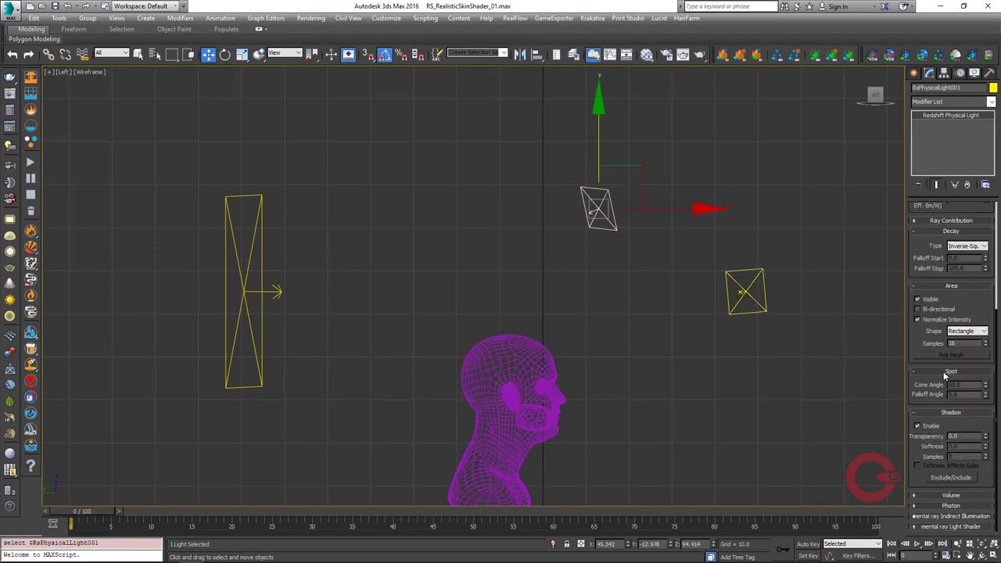
{"action": "key", "text": "Return"}
{"action": "left_click_drag", "start_coordinate": [346, 346], "coordinate": [219, 258]}
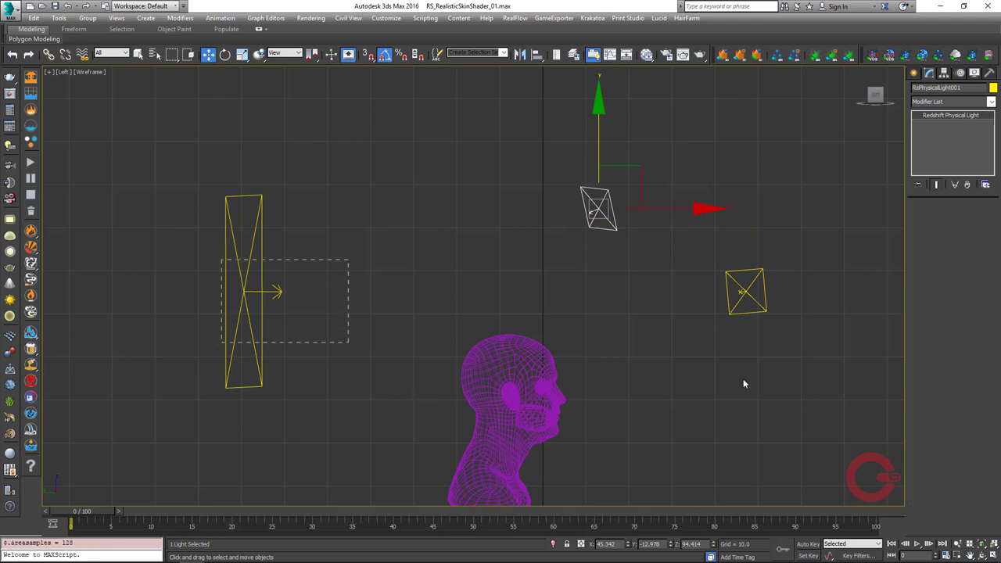
{"action": "type", "text": "128"}
{"action": "key", "text": "Return"}
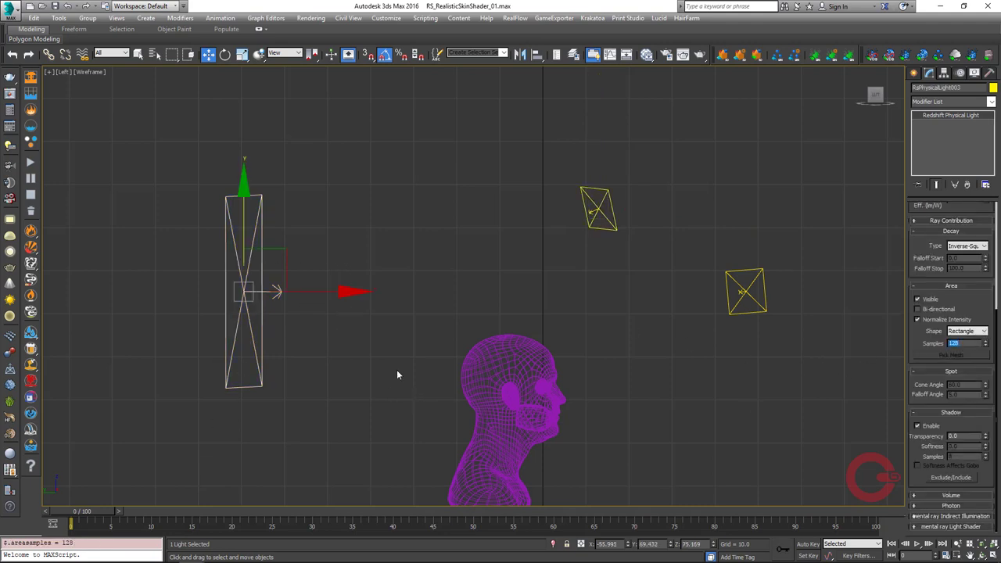
- Return to a maximized Camera001 viewport
{"action": "key", "text": "alt+w"}
{"action": "right_click", "coordinate": [623, 214]}
{"action": "key", "text": "alt+w"}
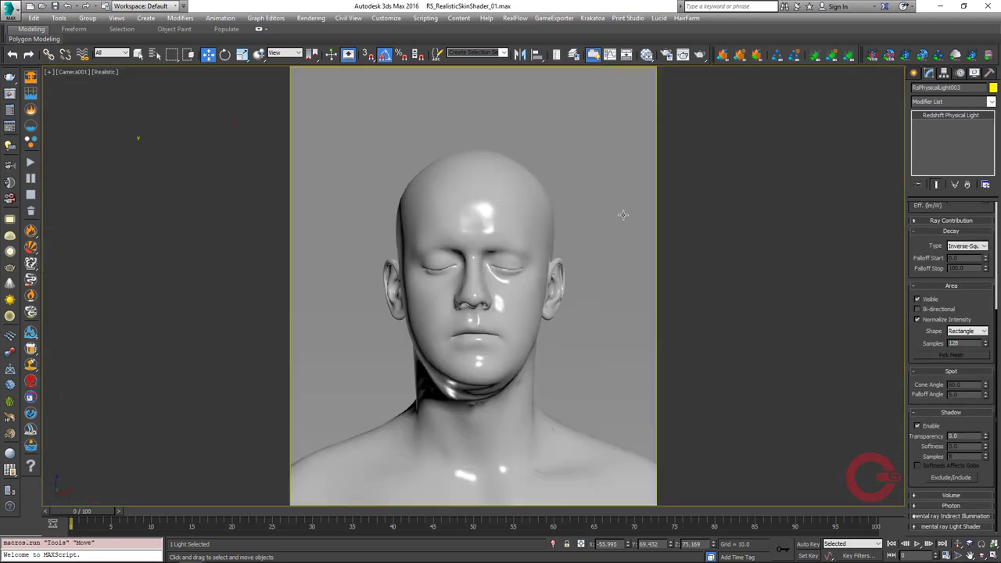
- Set the backdrop Redshift material's Diffuse Color value to 35 and close the Slate Material Editor
{"action": "key", "text": "m"}
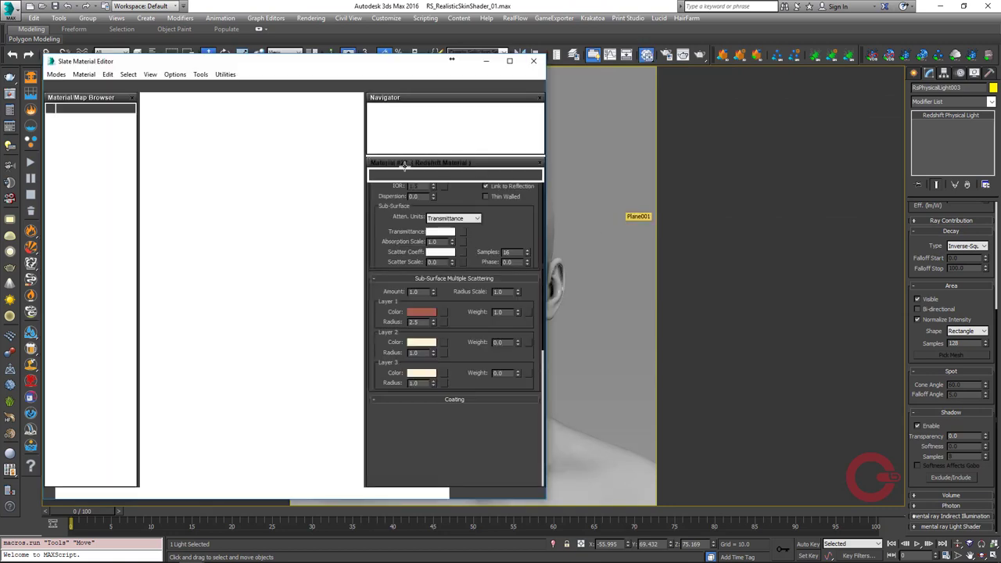
{"action": "scroll", "coordinate": [217, 244], "scroll_direction": "down", "scroll_amount": 2}
{"action": "scroll", "coordinate": [268, 255], "scroll_direction": "down", "scroll_amount": 2}
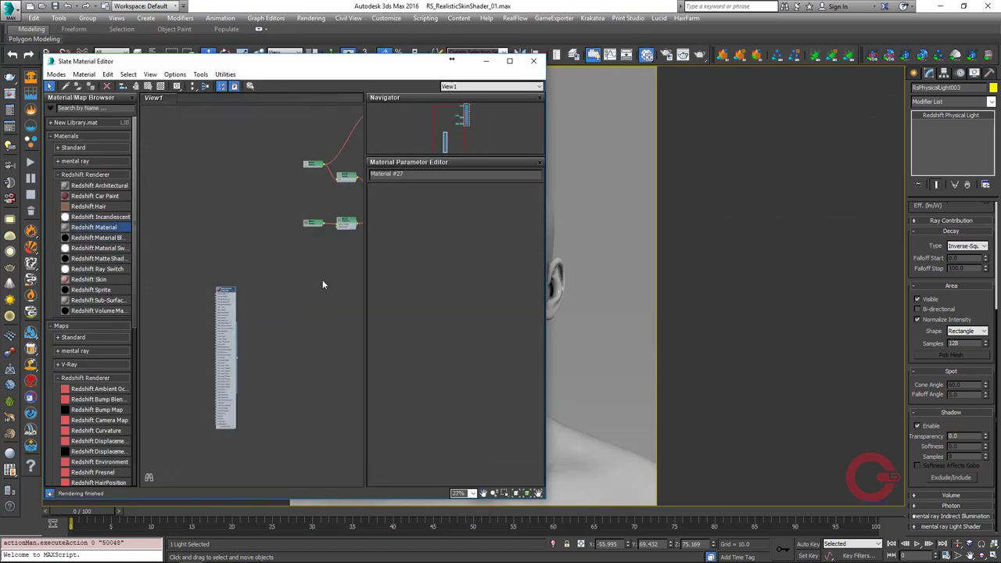
{"action": "left_click", "coordinate": [443, 229]}
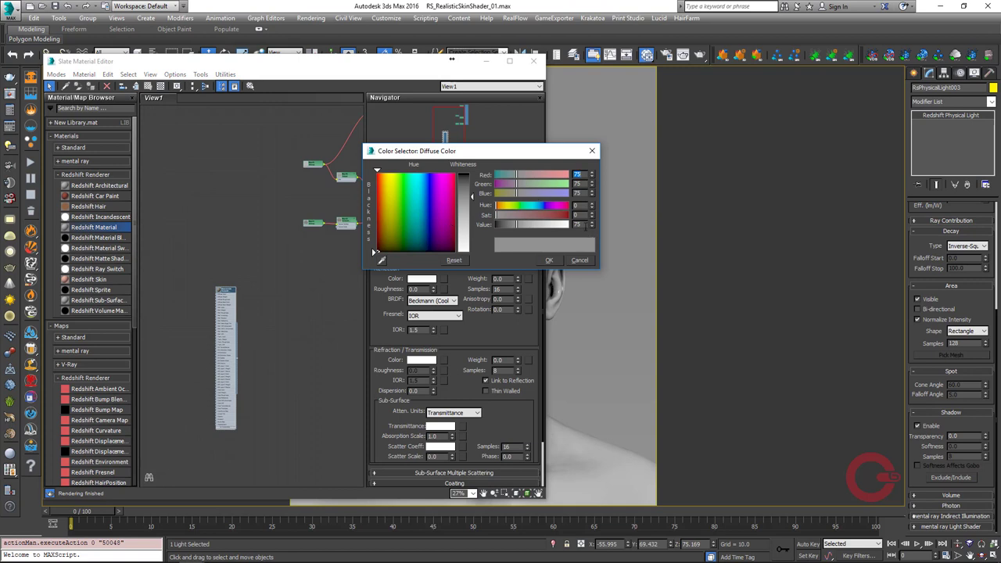
{"action": "type", "text": "35"}
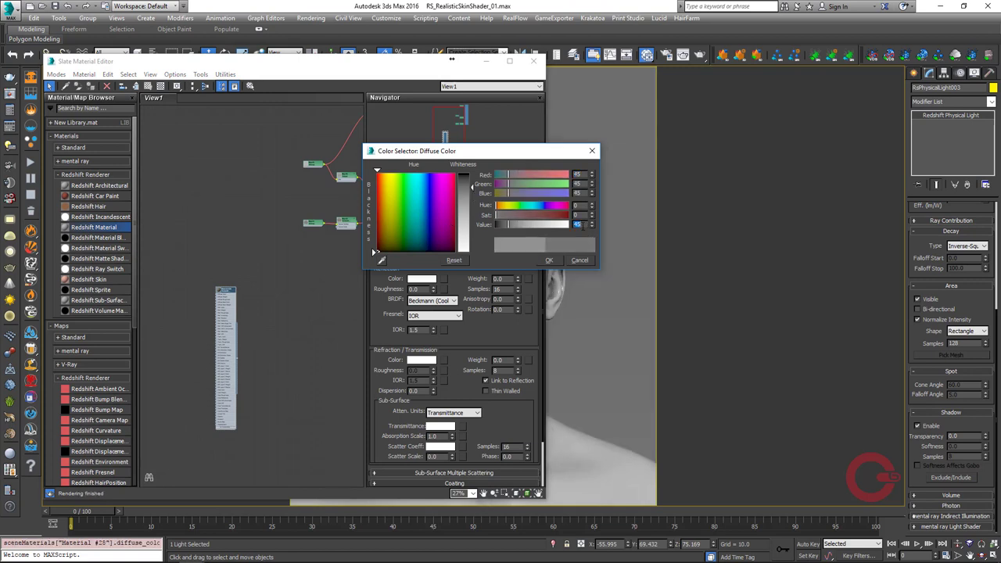
{"action": "key", "text": "Return"}
{"action": "left_click", "coordinate": [549, 260]}
{"action": "left_click", "coordinate": [533, 61]}
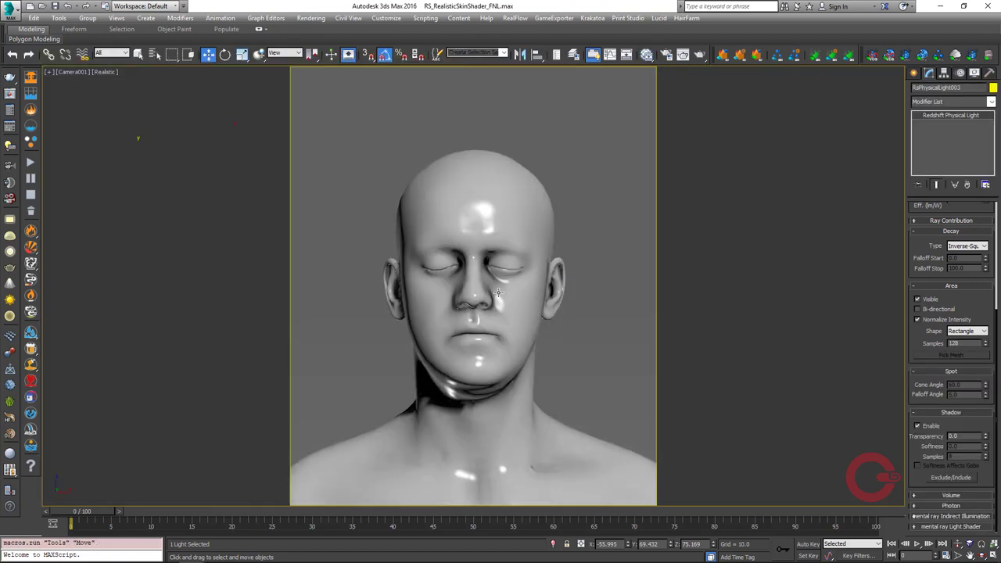
{"action": "left_click", "coordinate": [666, 55]}
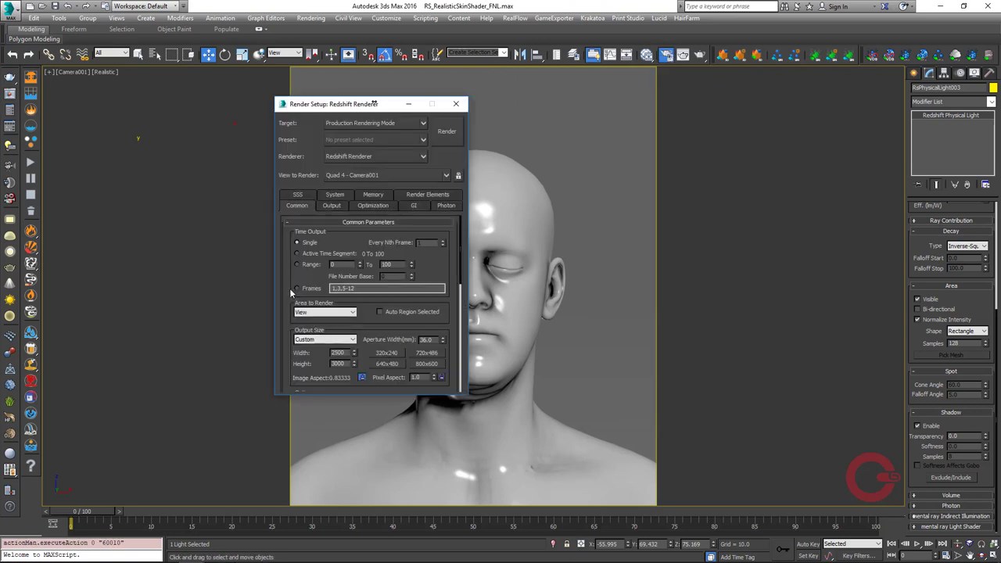
- Browse the render output location to the D:\_TUTS\...\RS_SkinShader\Render folder
{"action": "scroll", "coordinate": [431, 337], "scroll_direction": "down", "scroll_amount": 5}
{"action": "scroll", "coordinate": [431, 337], "scroll_direction": "down", "scroll_amount": 2}
{"action": "left_click", "coordinate": [424, 306]}
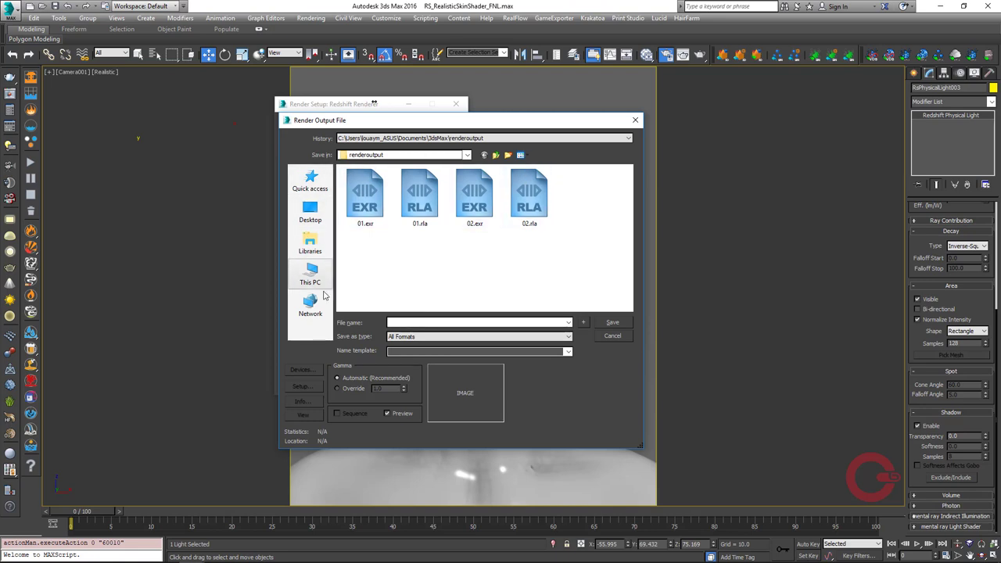
{"action": "left_click", "coordinate": [311, 275]}
{"action": "double_click", "coordinate": [500, 283]}
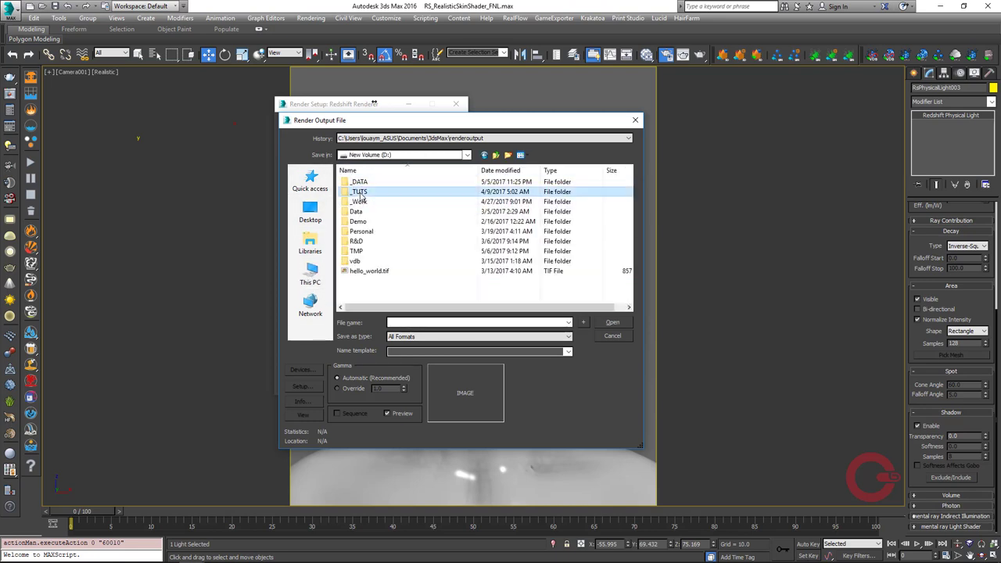
{"action": "double_click", "coordinate": [362, 196]}
{"action": "double_click", "coordinate": [361, 200]}
{"action": "double_click", "coordinate": [378, 196]}
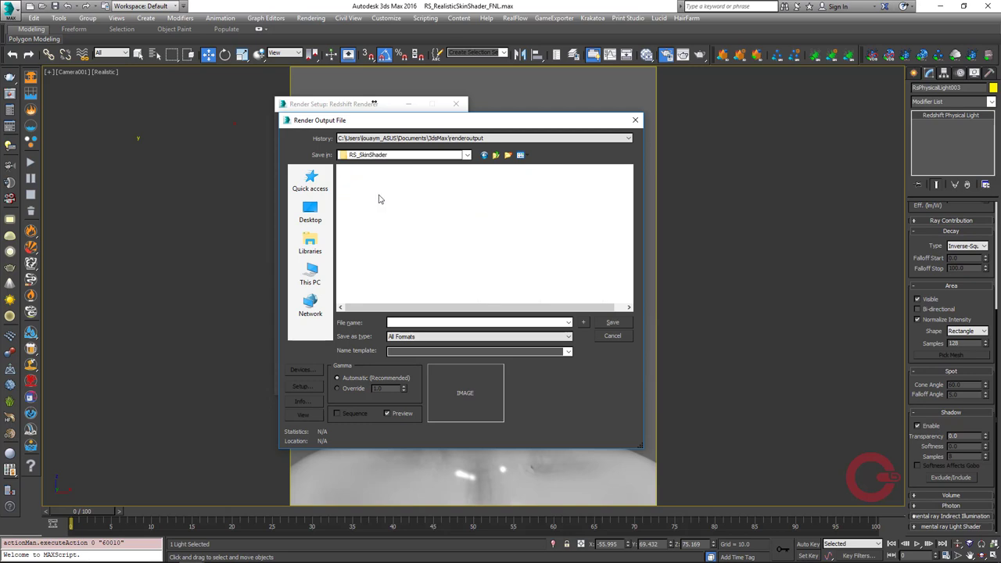
{"action": "double_click", "coordinate": [372, 197]}
- Save the output as OpenEXR file RealisticSkinShader_Max.exr and start rendering the camera view
{"action": "left_click", "coordinate": [411, 321]}
{"action": "type", "text": "Realistic"}
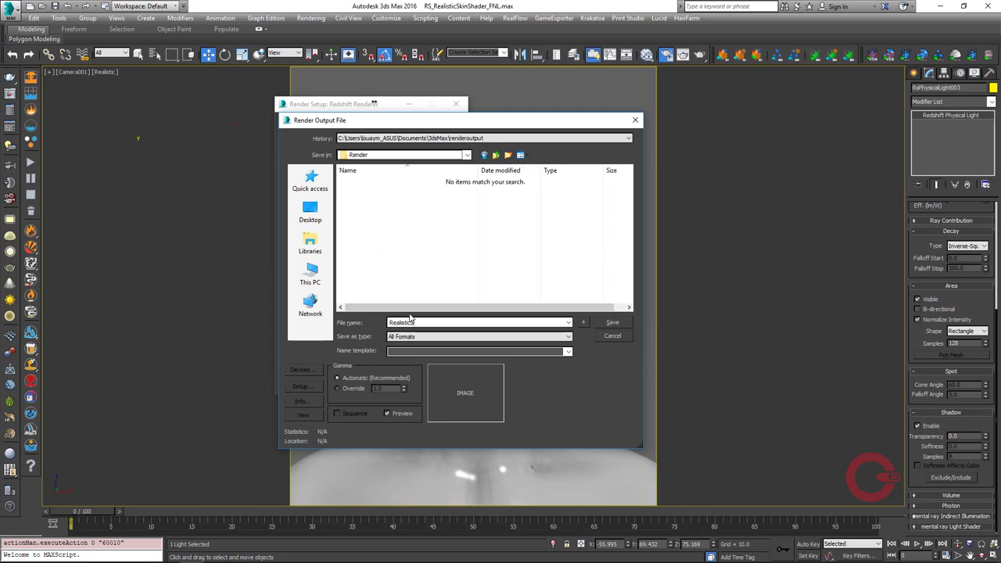
{"action": "type", "text": "kinShader_"}
{"action": "type", "text": "Max"}
{"action": "key", "text": "Tab"}
{"action": "key", "text": "o"}
{"action": "key", "text": "Return"}
{"action": "key", "text": "Return"}
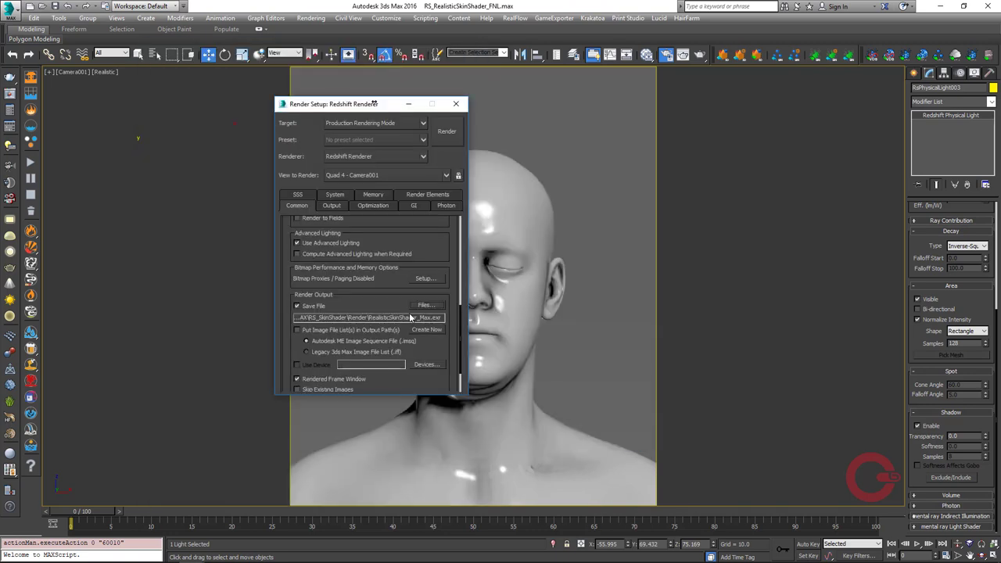
{"action": "left_click", "coordinate": [444, 140]}
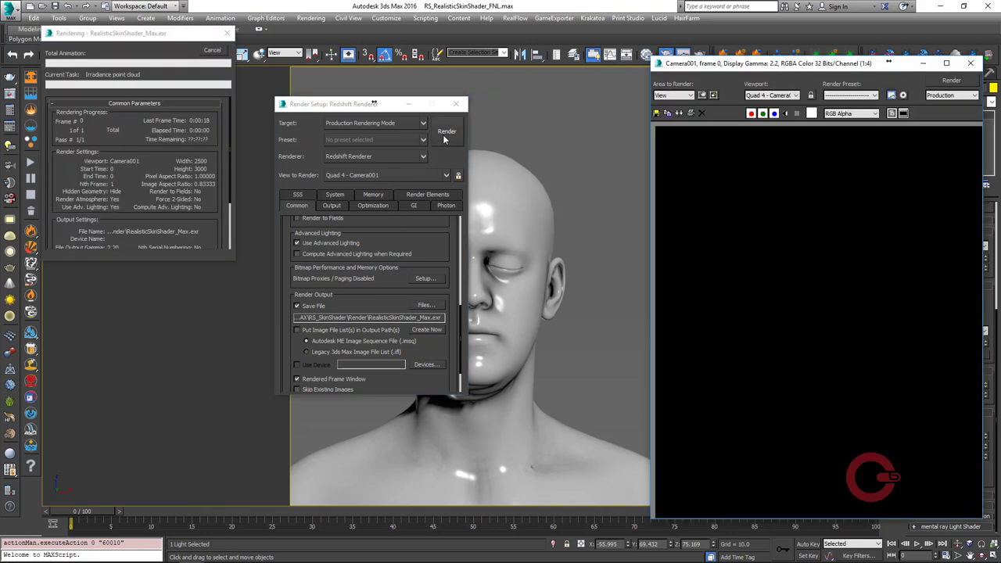